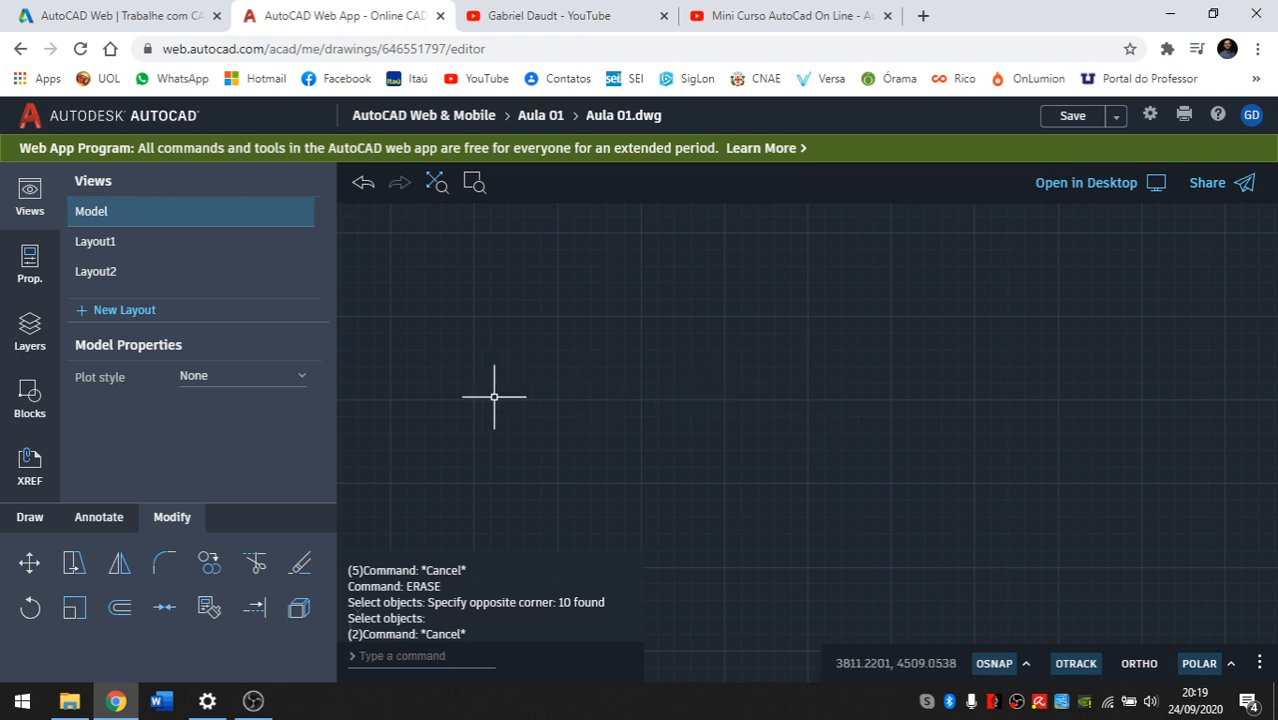
Draw a 300 by 300 rectangle in the empty drawing area.
left_click(27, 518)
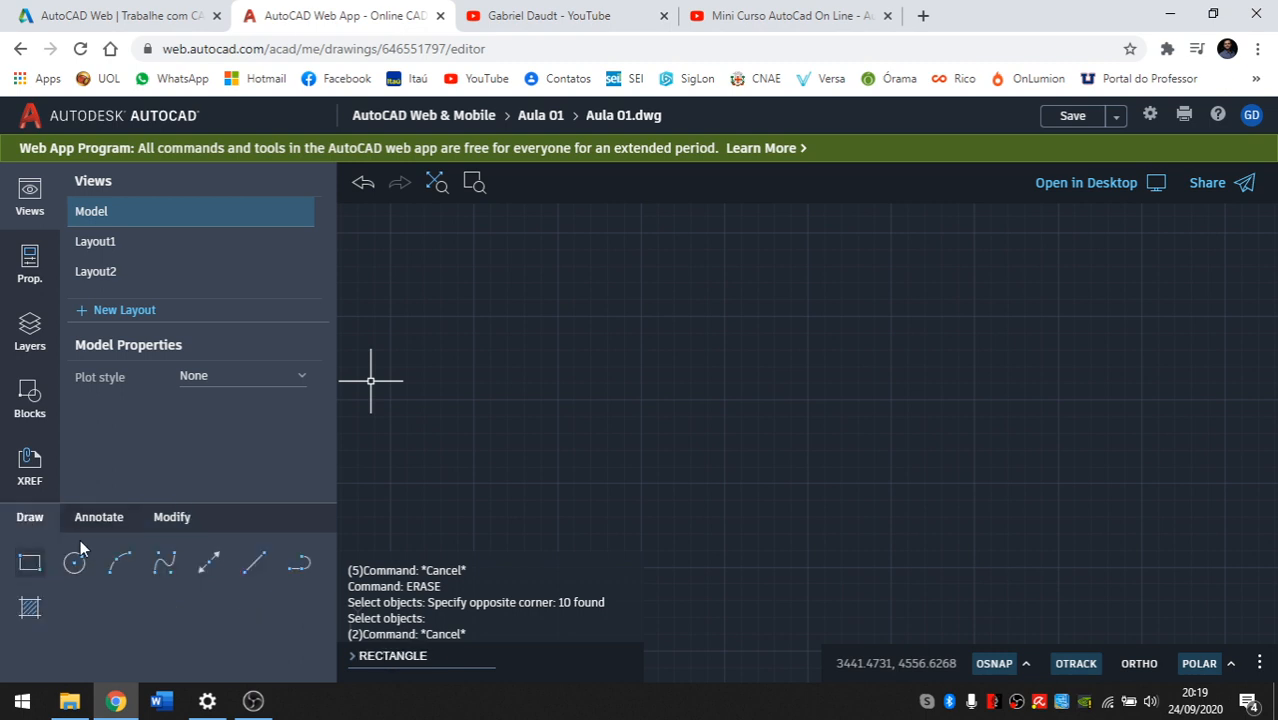
left_click(30, 562)
left_click(537, 482)
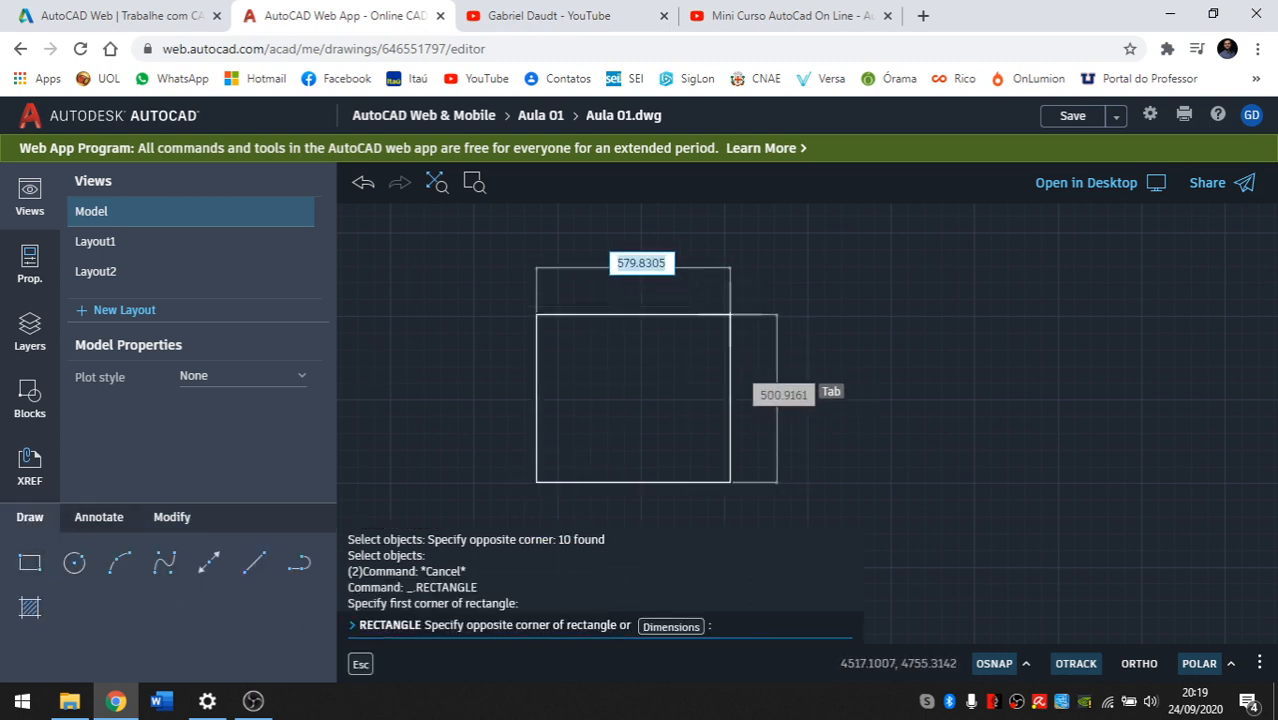
type("300")
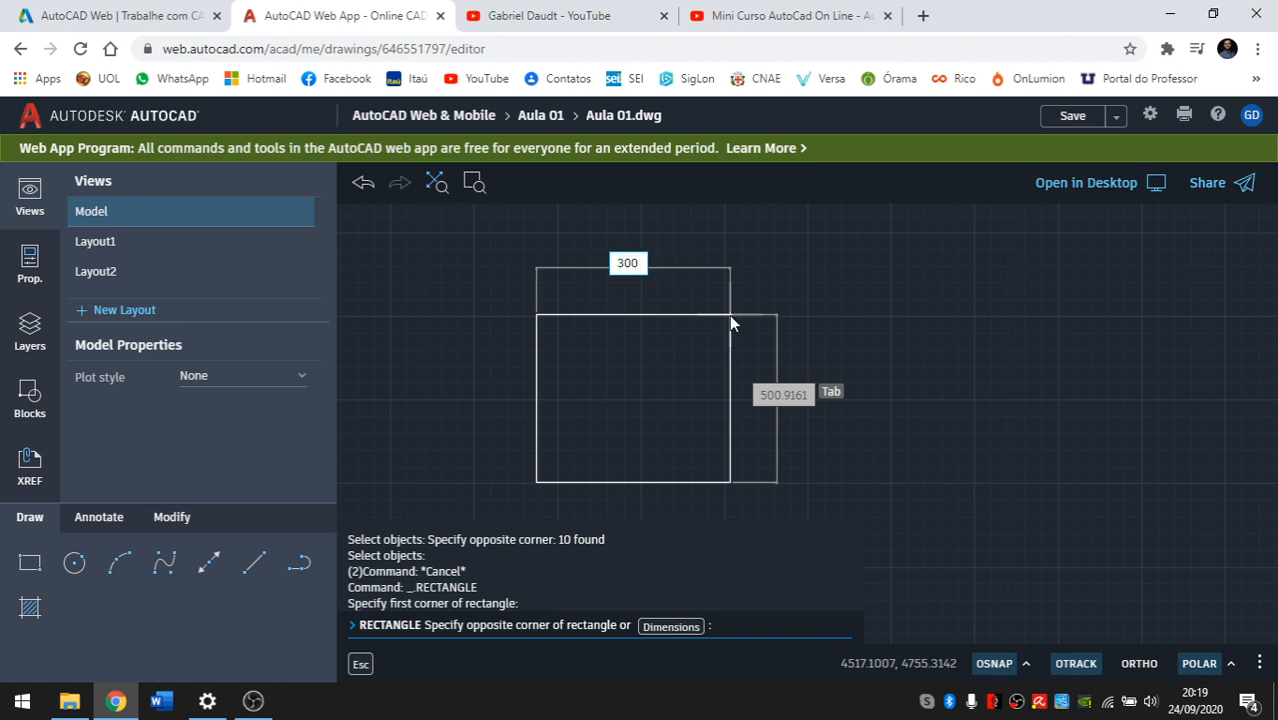
key("Tab")
type("300")
key("Return")
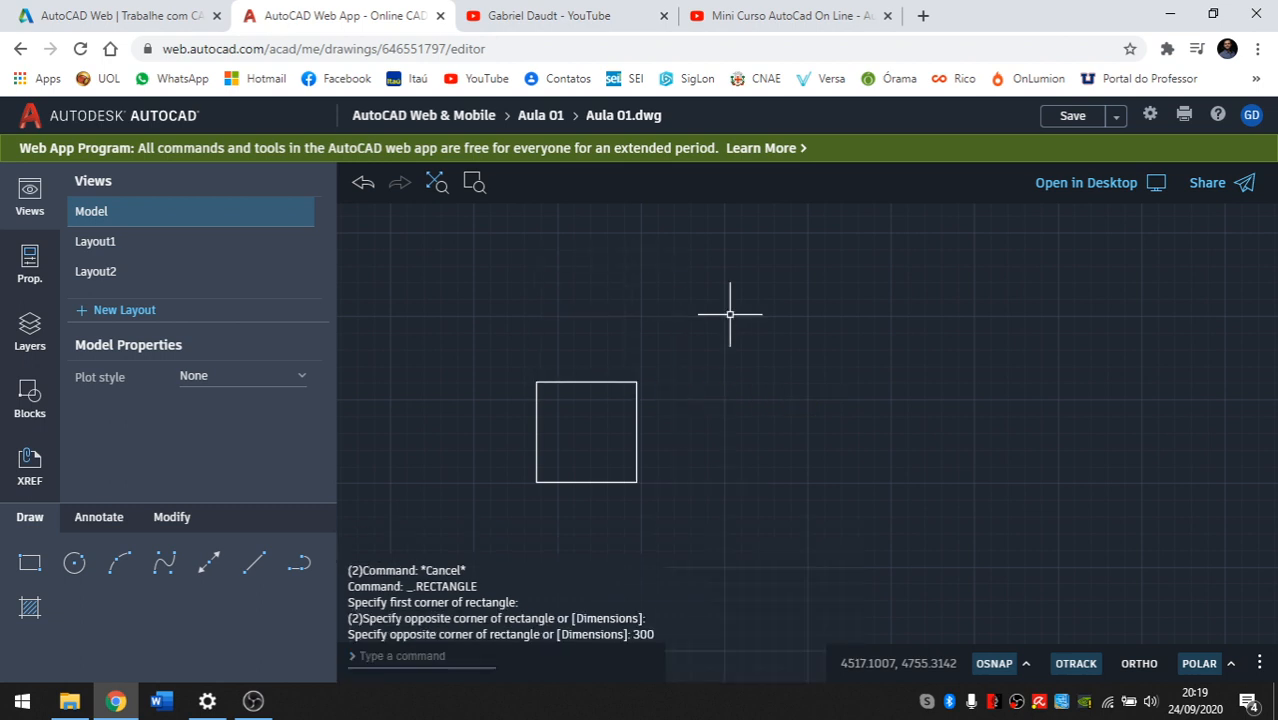
scroll(522, 448, "up", 1)
middle_click_drag(552, 451, 588, 414)
scroll(614, 384, "up", 1)
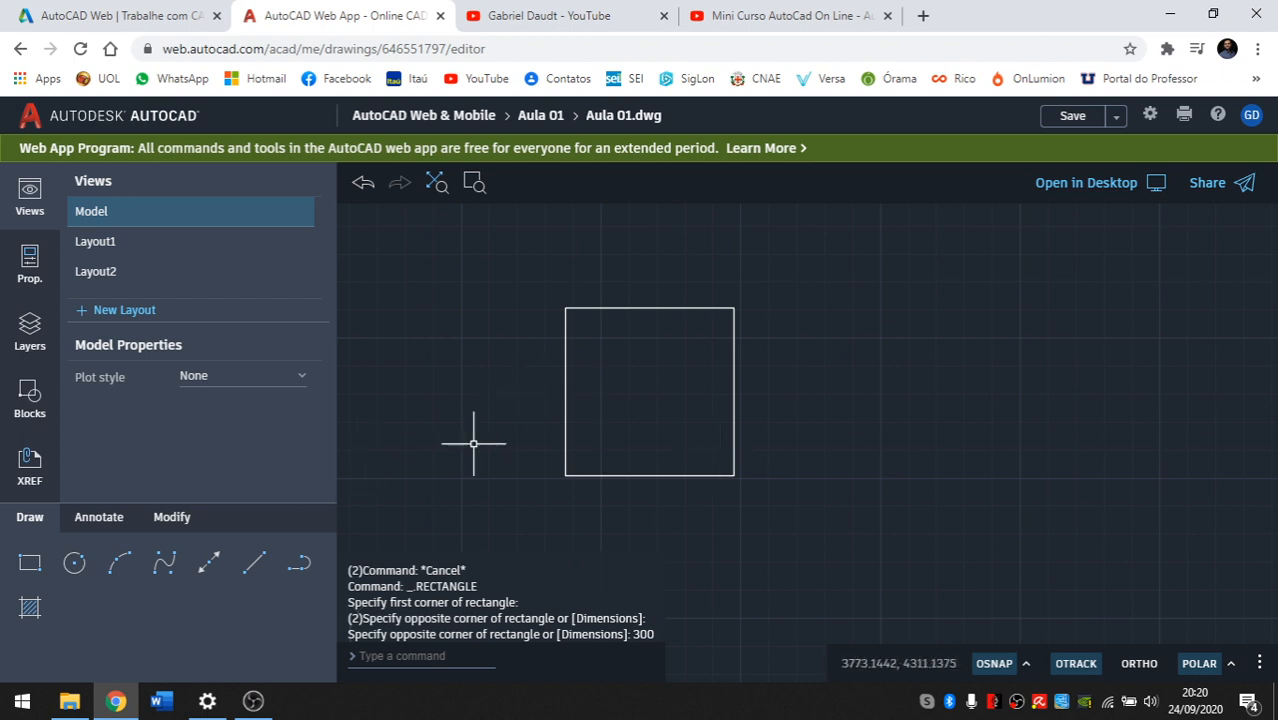
left_click(179, 521)
left_click(119, 608)
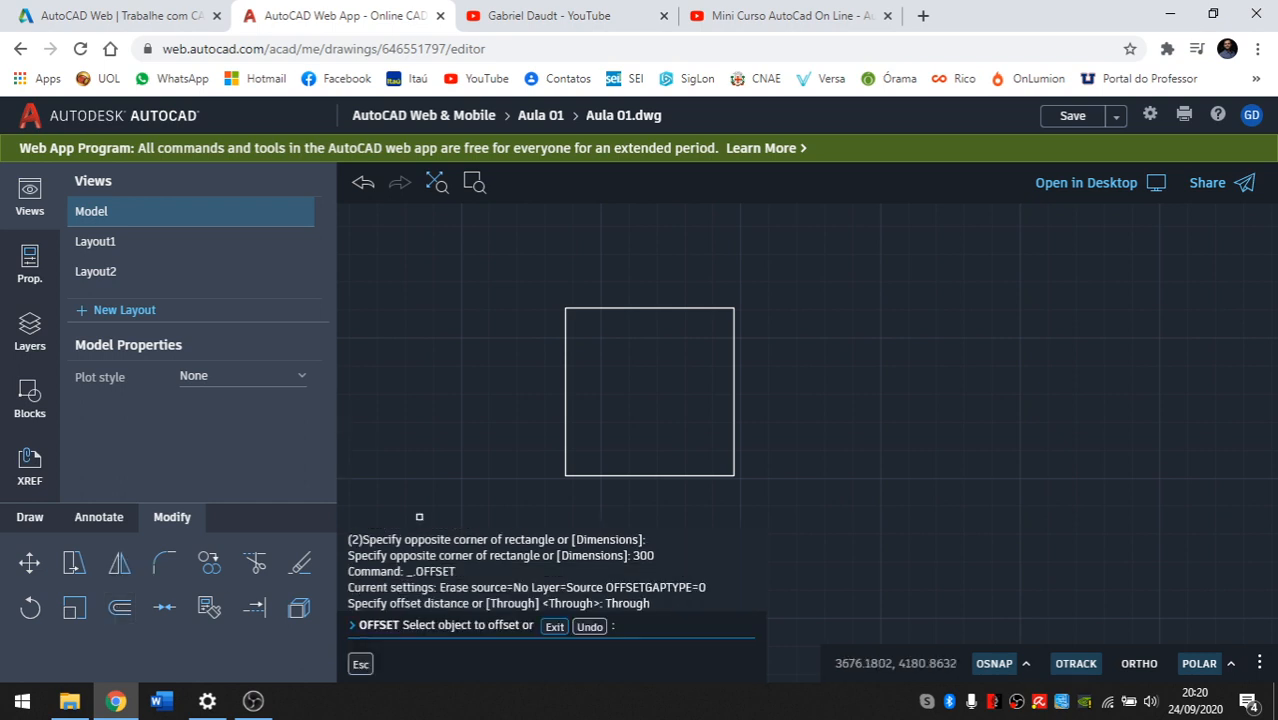
key("Escape")
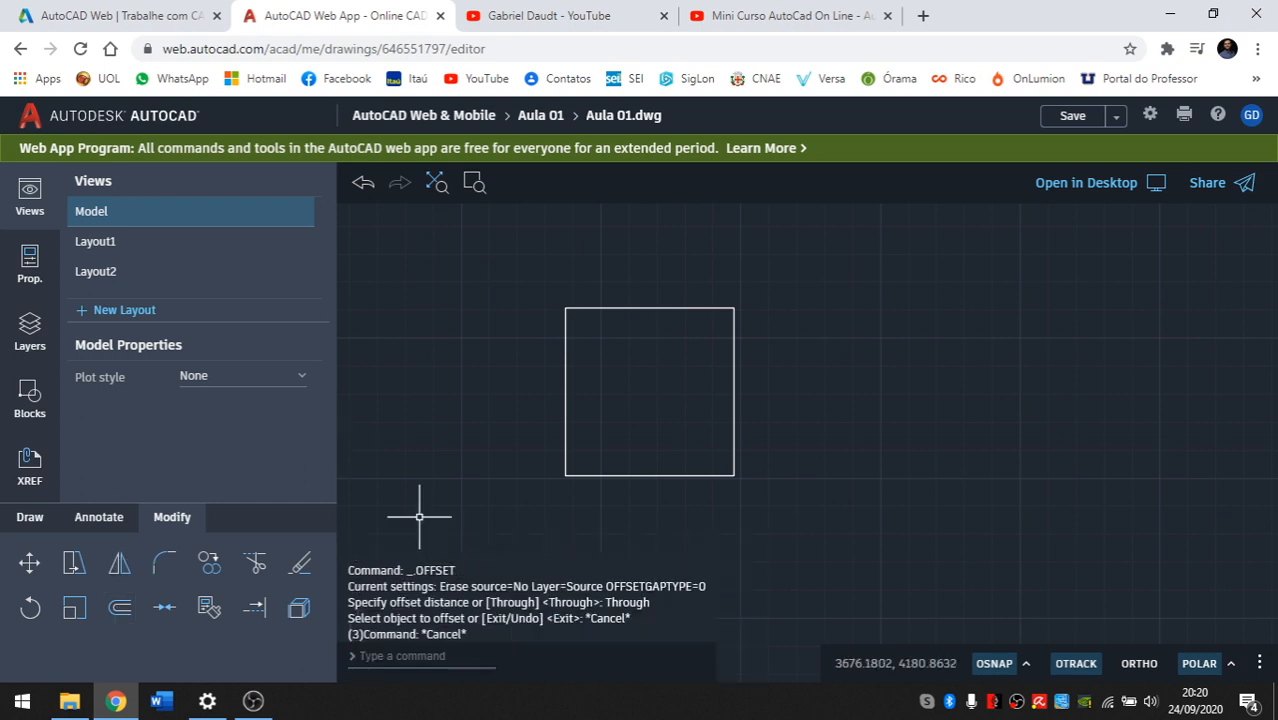
Offset the 300 by 300 rectangle outward by 15.
type("o")
key("Return")
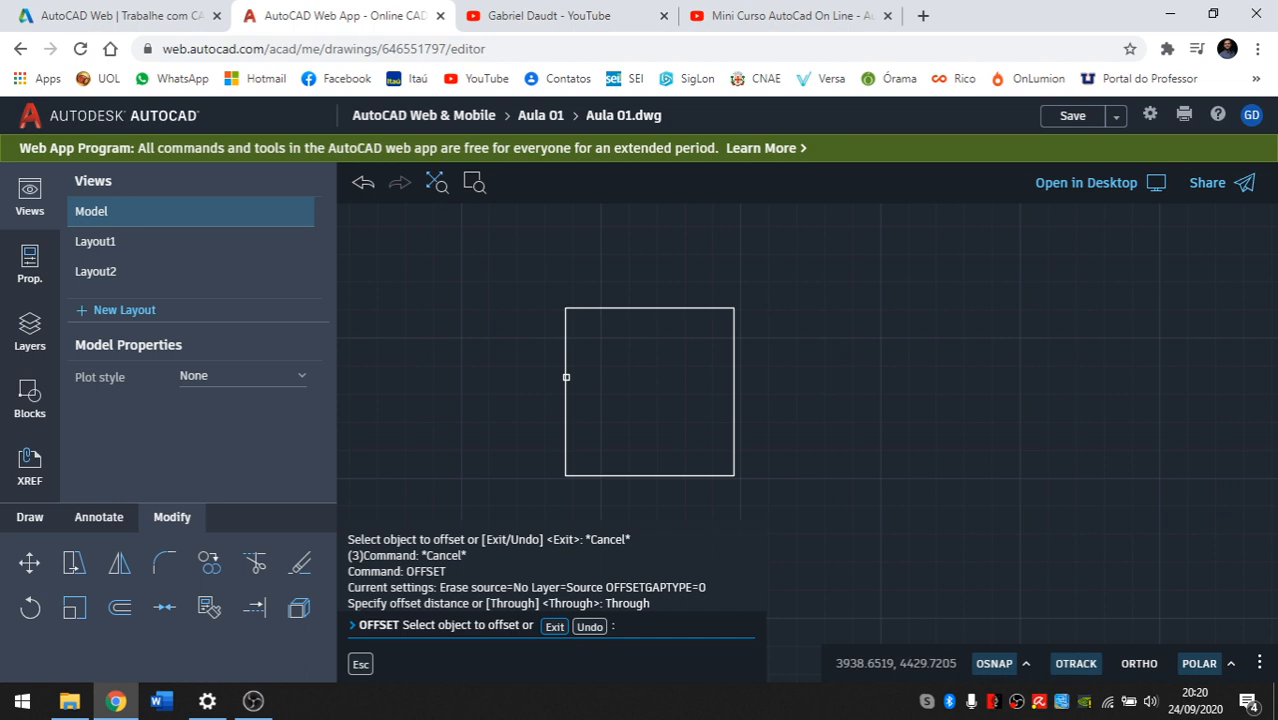
left_click(566, 377)
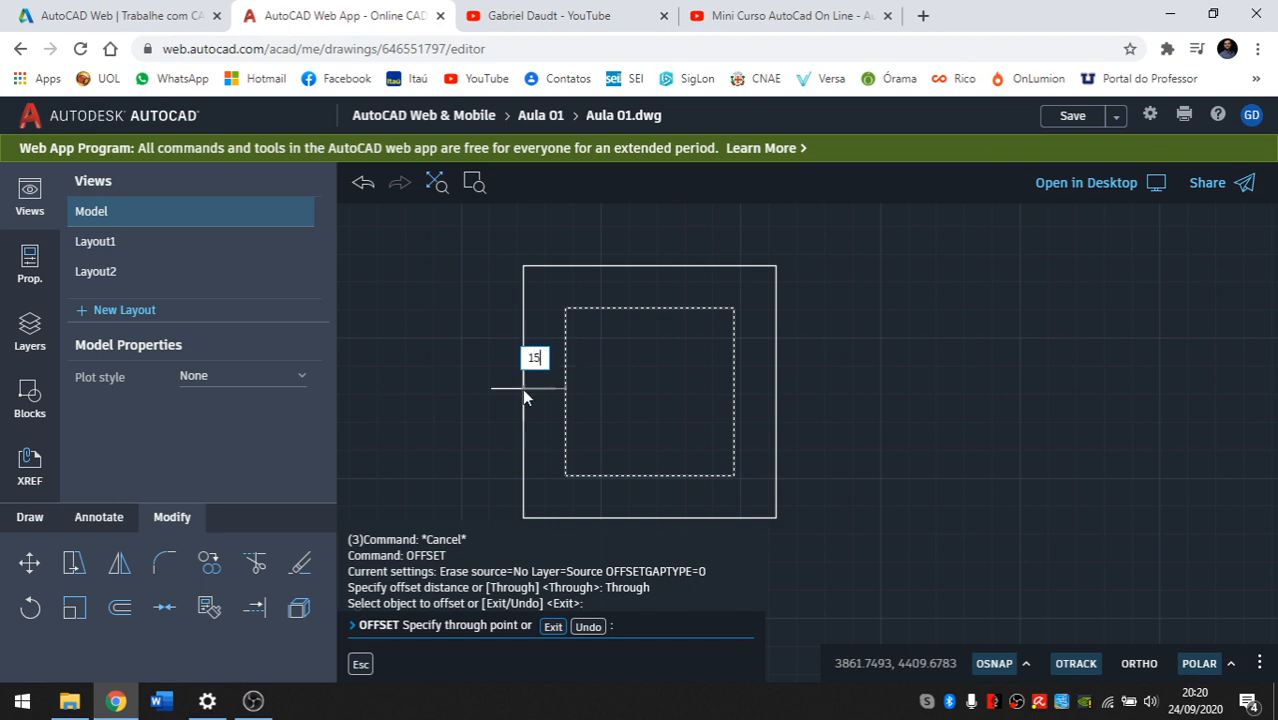
key("Return")
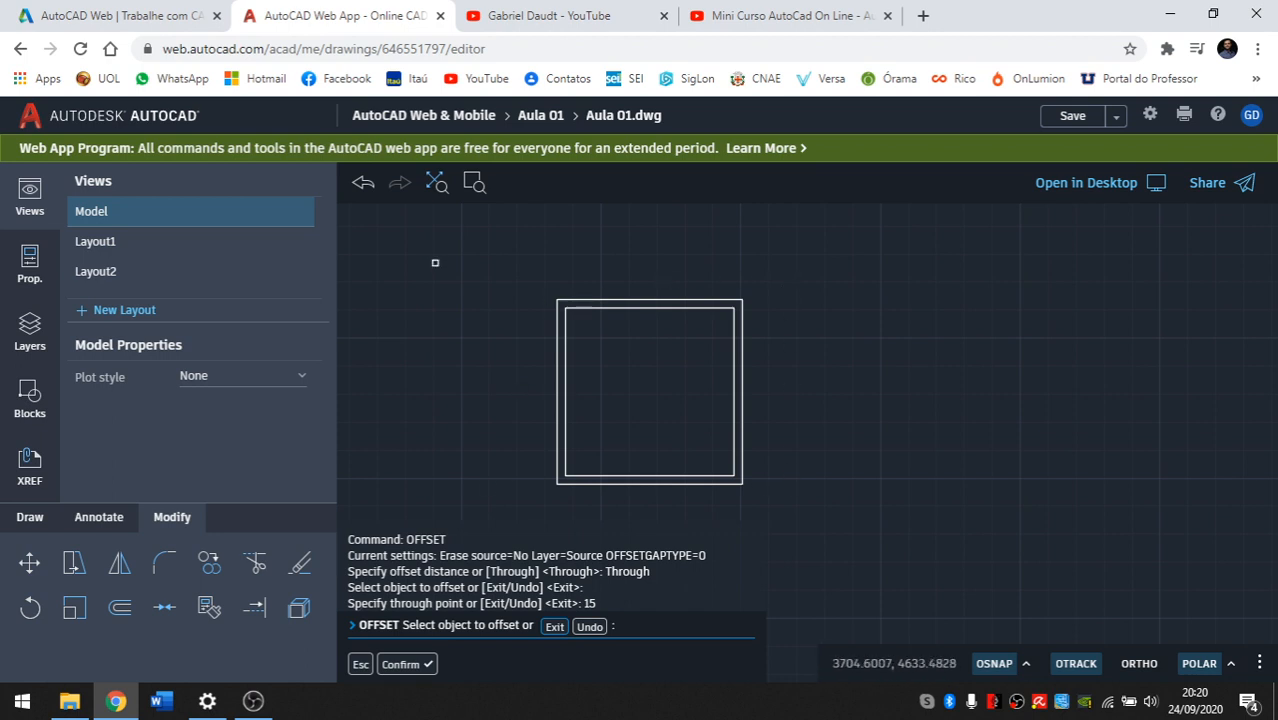
middle_click_drag(720, 426, 630, 423)
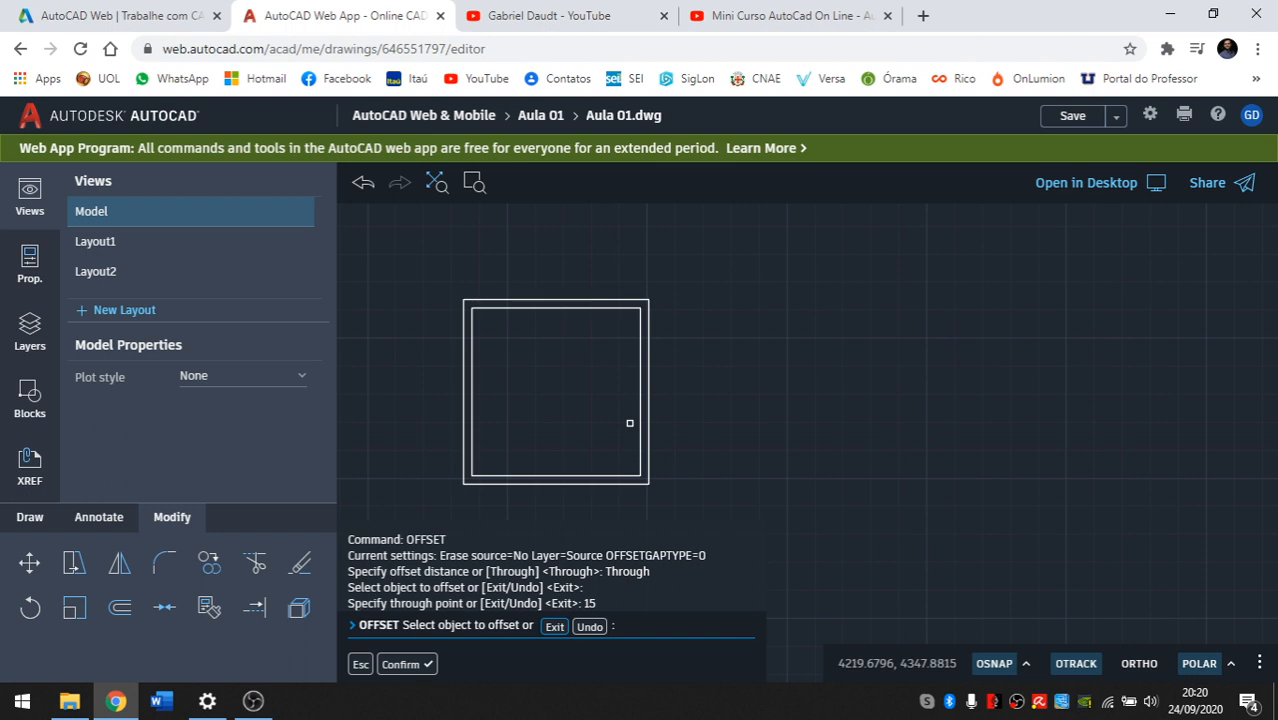
key("Escape")
key("Escape")
key("Escape")
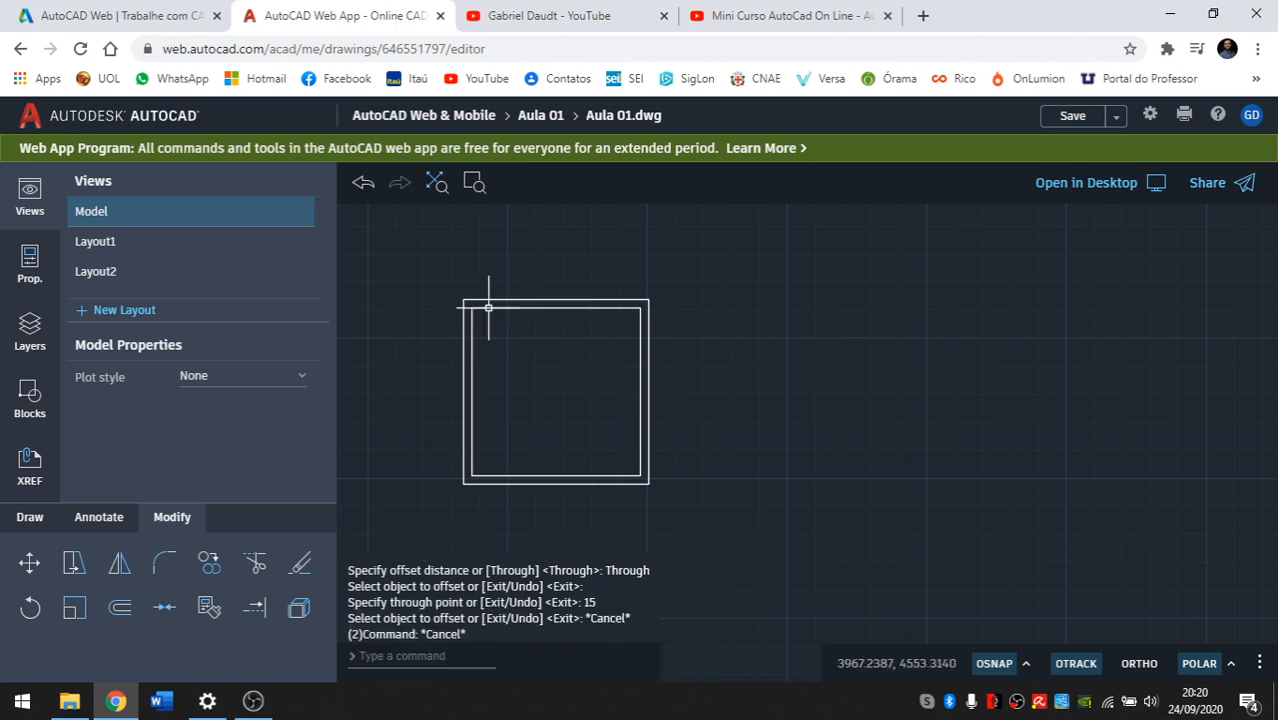
Select the inner rectangle to check whether its sides form a single object, and deselect it.
left_click(488, 307)
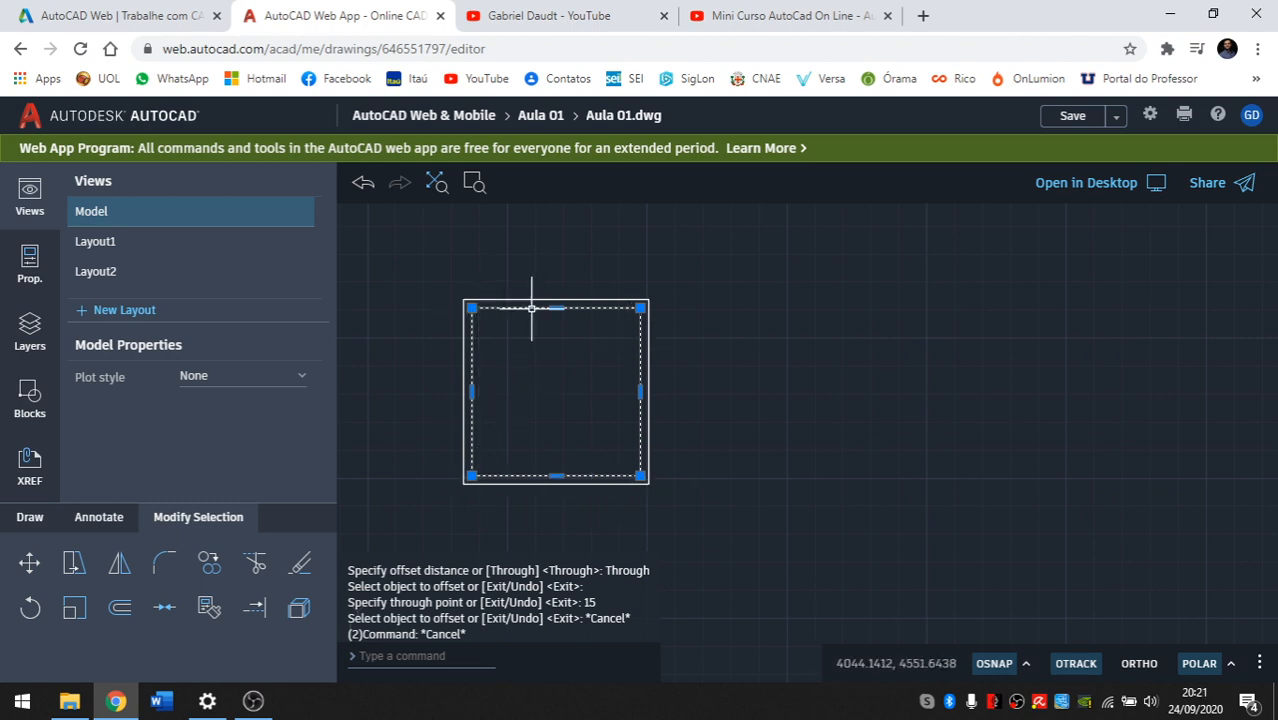
scroll(481, 309, "up", 1)
middle_click_drag(485, 319, 518, 296)
key("Escape")
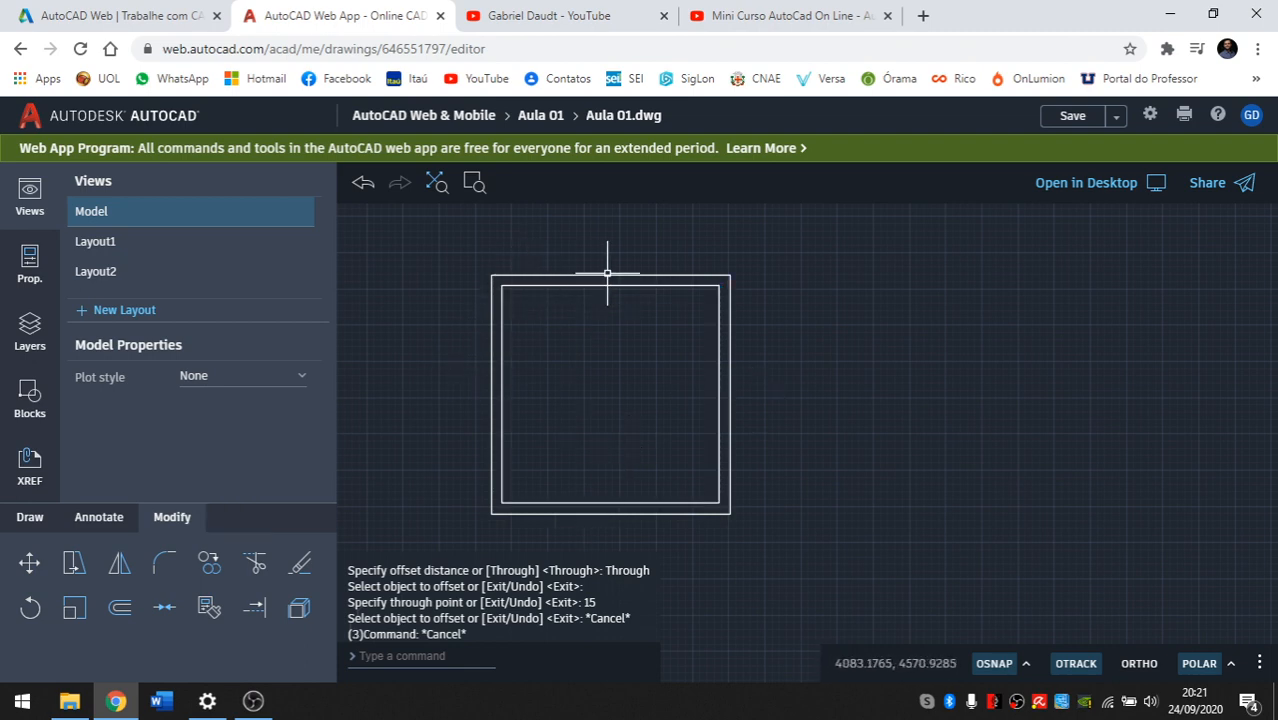
Turn on ortho mode and draw a vertical line 300 long downward, to the right of the double rectangle.
middle_click_drag(555, 389, 487, 392)
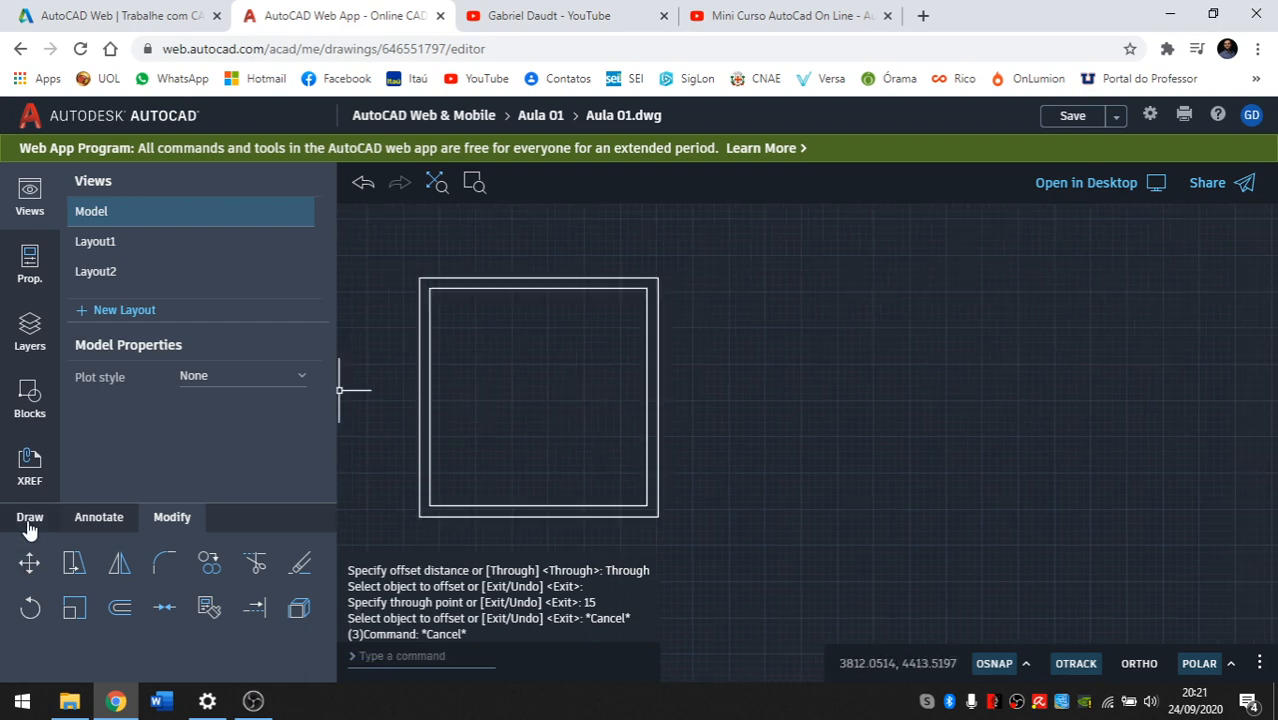
type("l")
key("Return")
mouse_move(1229, 418)
middle_mouse_down()
mouse_move(1034, 413)
mouse_move(920, 384)
middle_mouse_up()
scroll(812, 337, "down", 2)
middle_click_drag(827, 333, 733, 328)
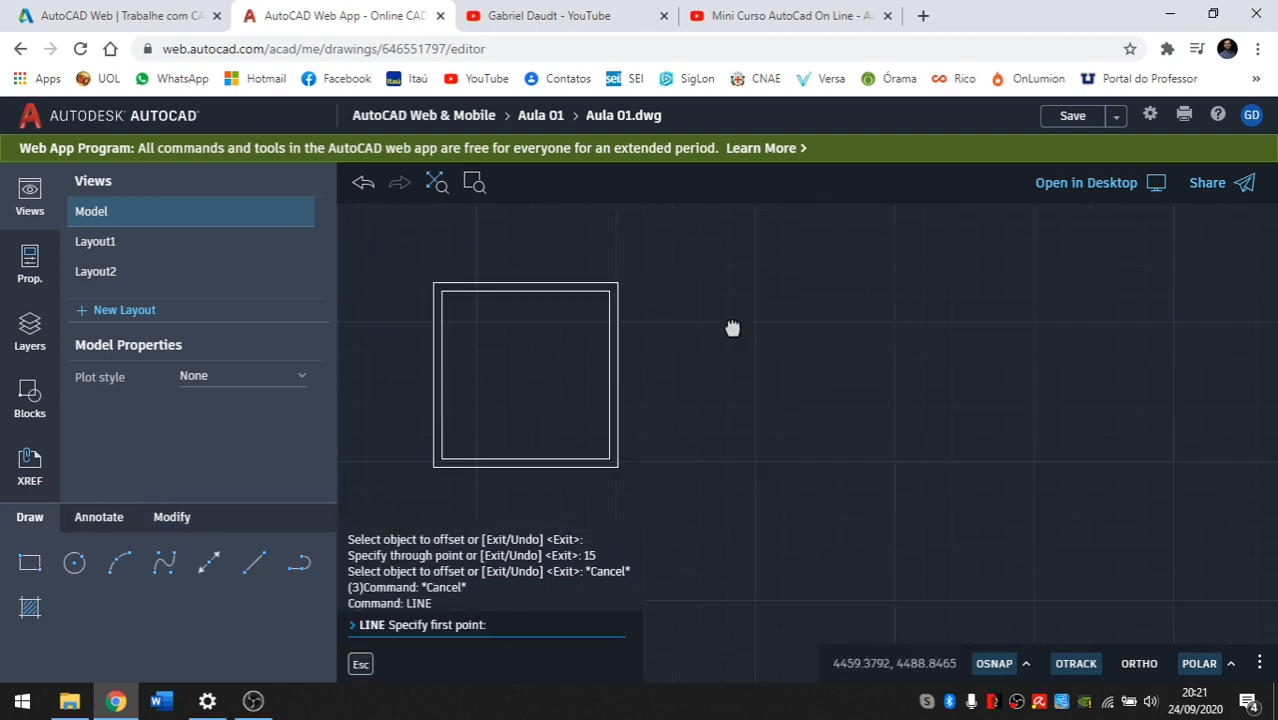
left_click(752, 291)
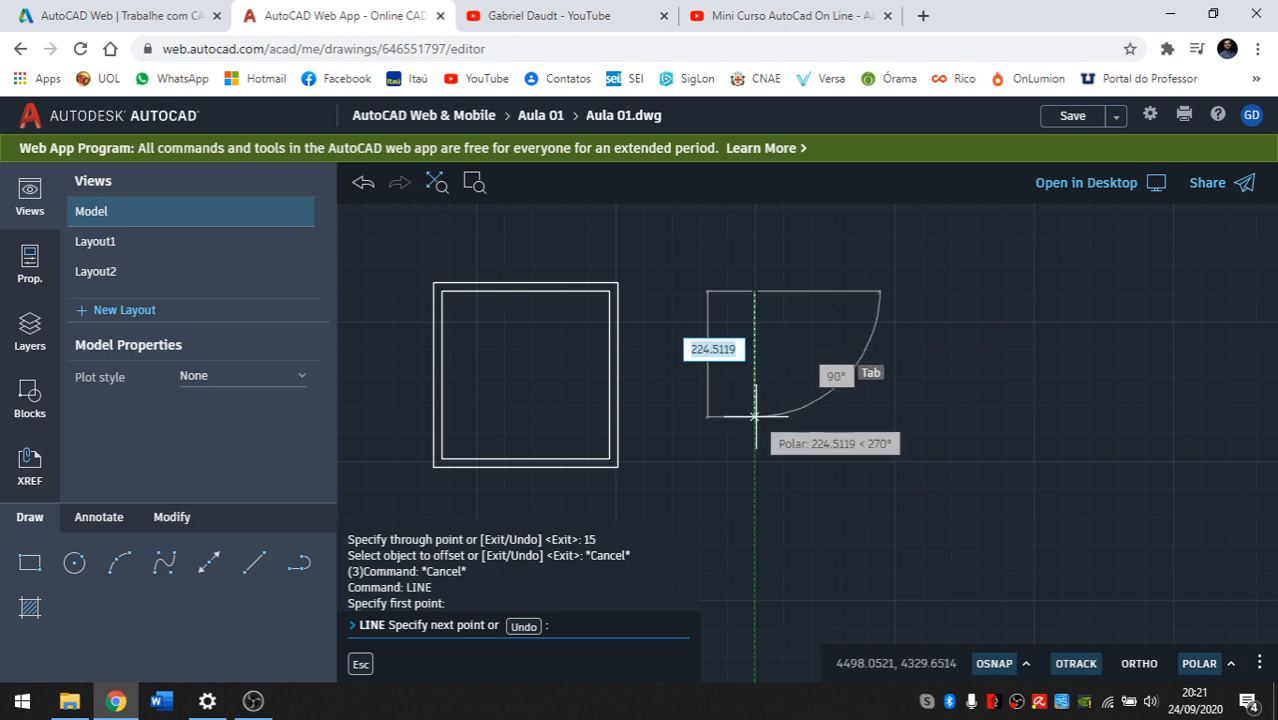
key("F8")
type("300")
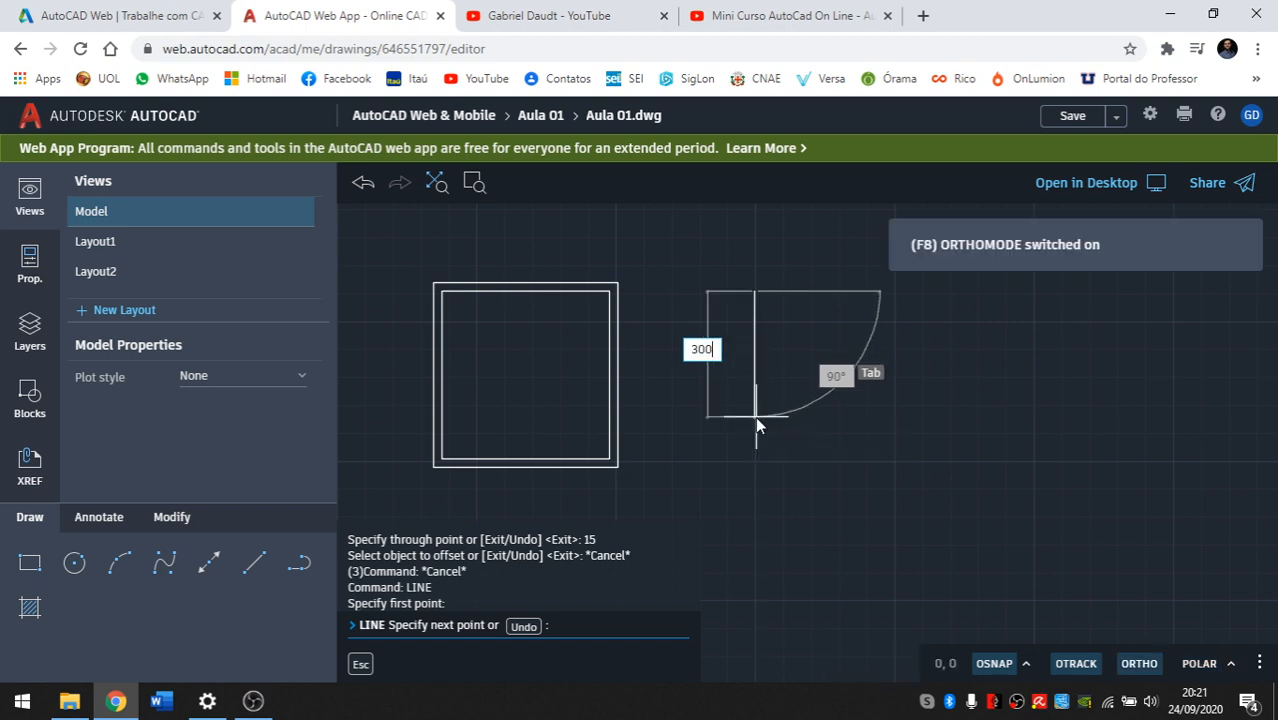
key("Return")
Continue with a 300 line to the right and a 300 line upward, and close the square at the starting point.
type("300")
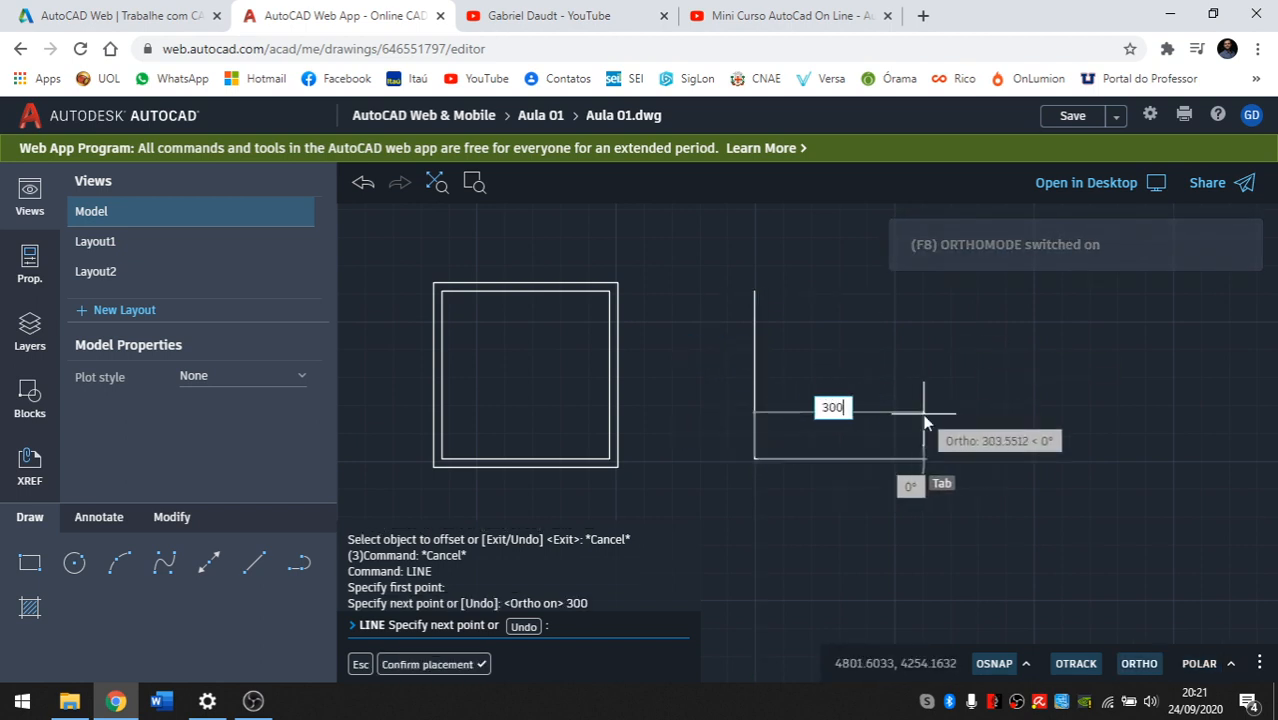
key("Return")
type("3")
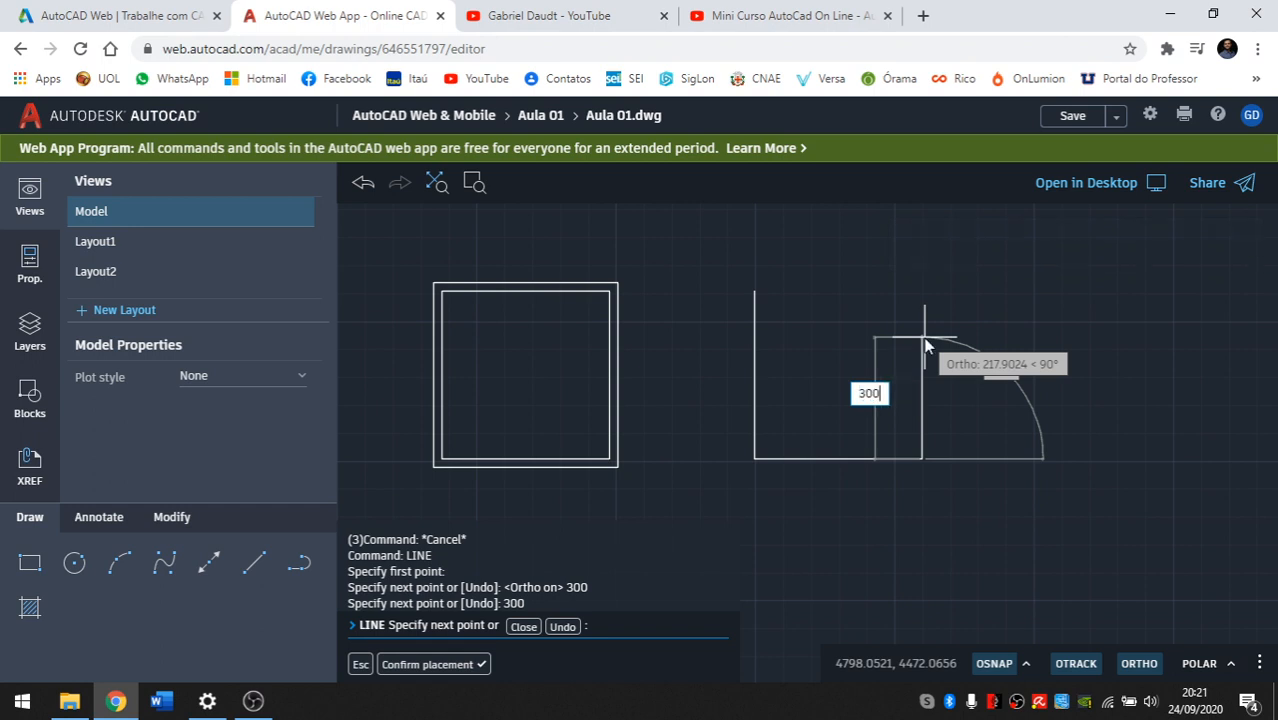
type("00")
key("Return")
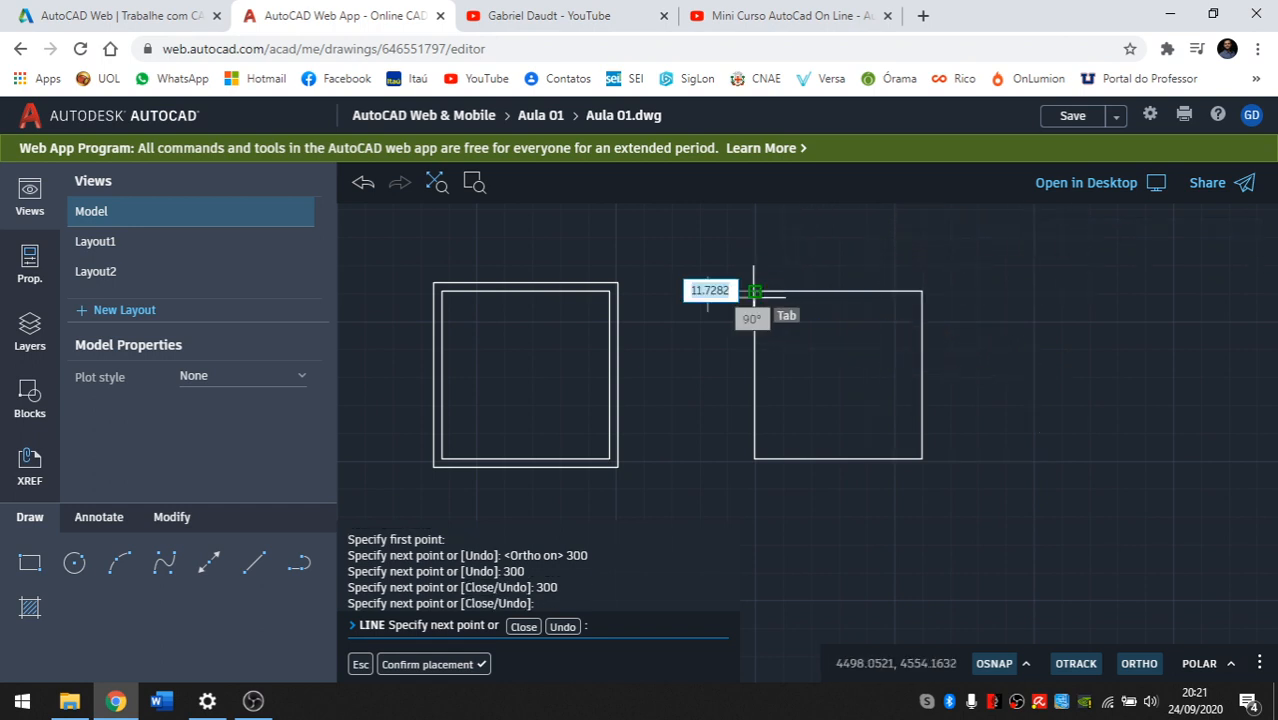
left_click(754, 291)
key("Escape")
Select the left, top and right sides of the line-drawn square one by one to check whether they are separate objects.
middle_click_drag(828, 295, 612, 273)
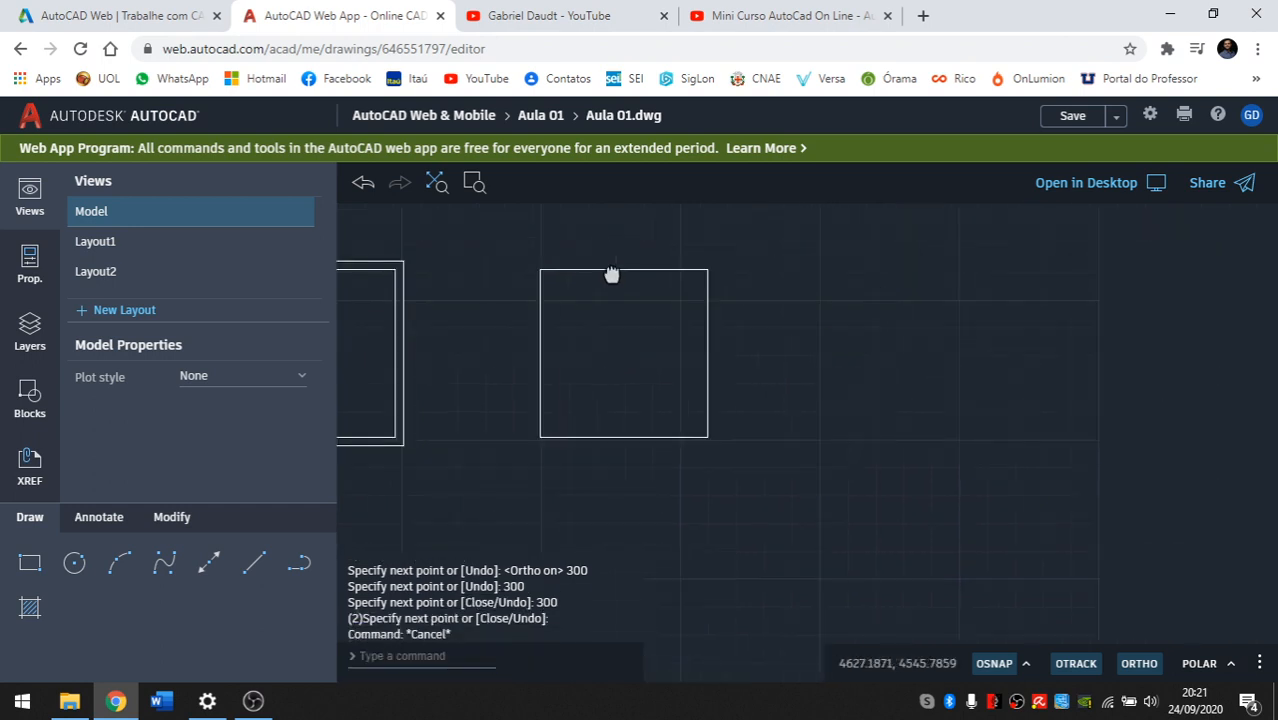
middle_click_drag(554, 307, 670, 319)
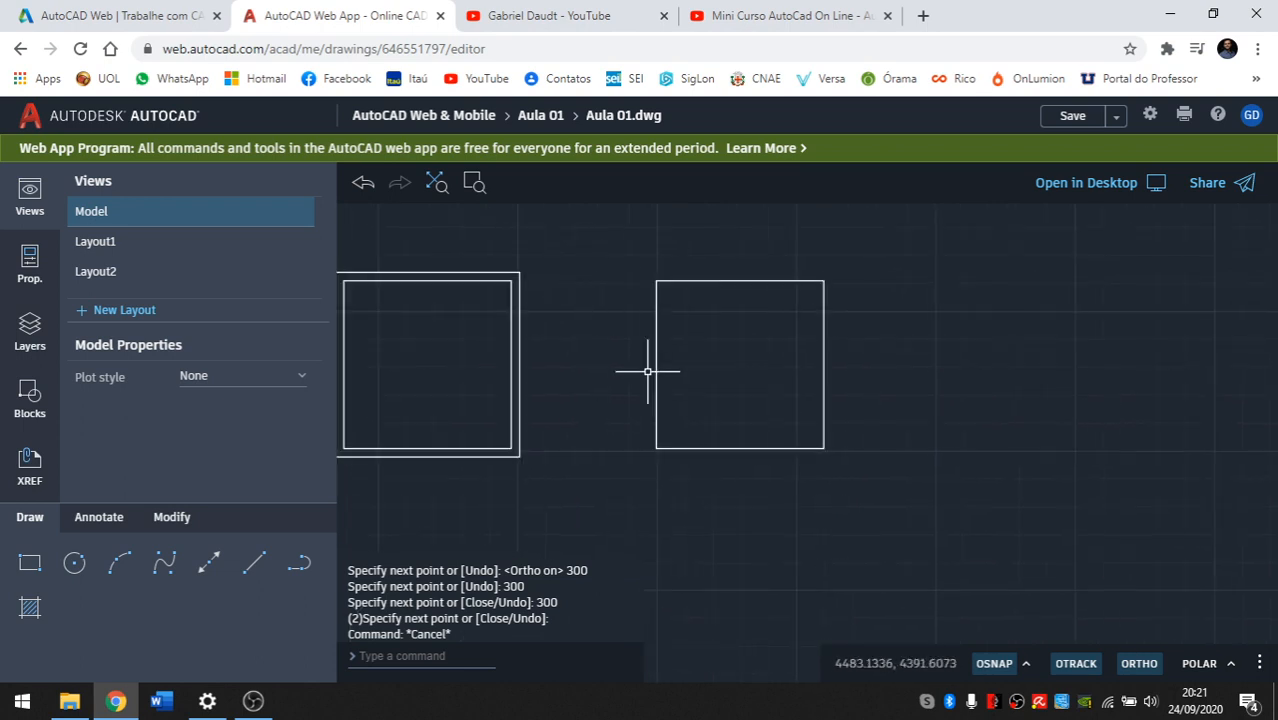
left_click(656, 314)
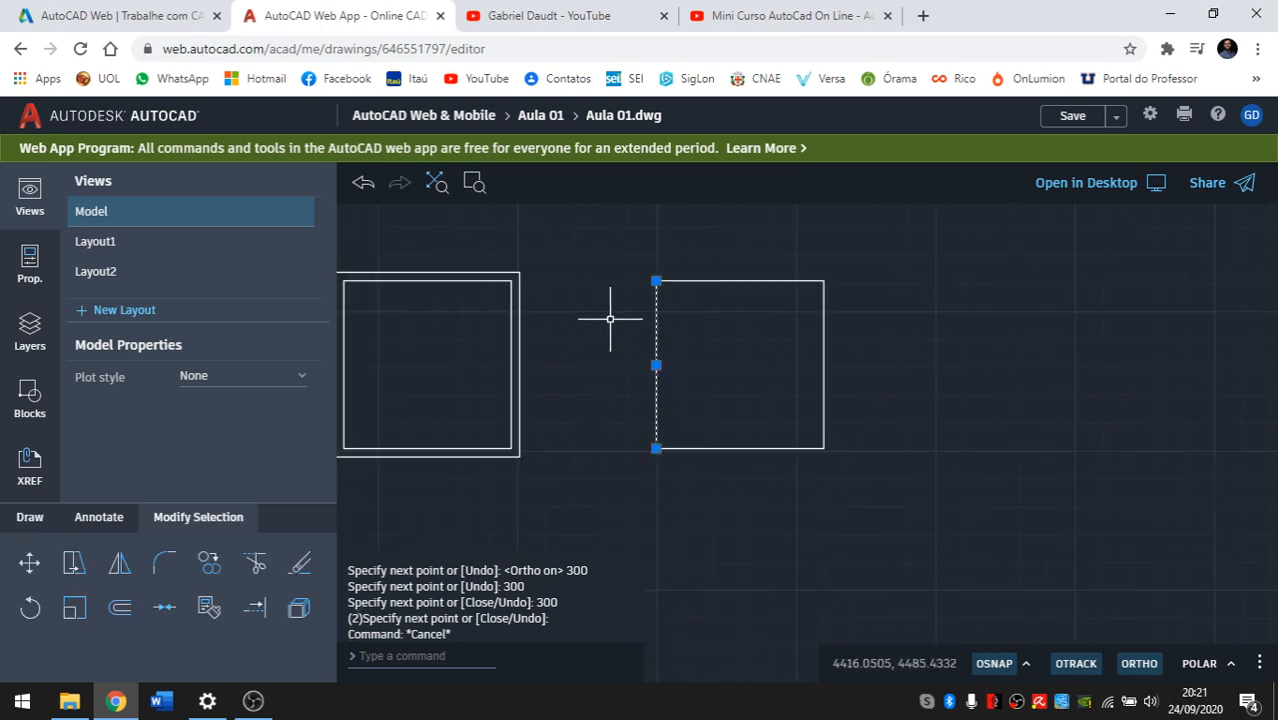
key("Escape")
left_click(716, 281)
key("Escape")
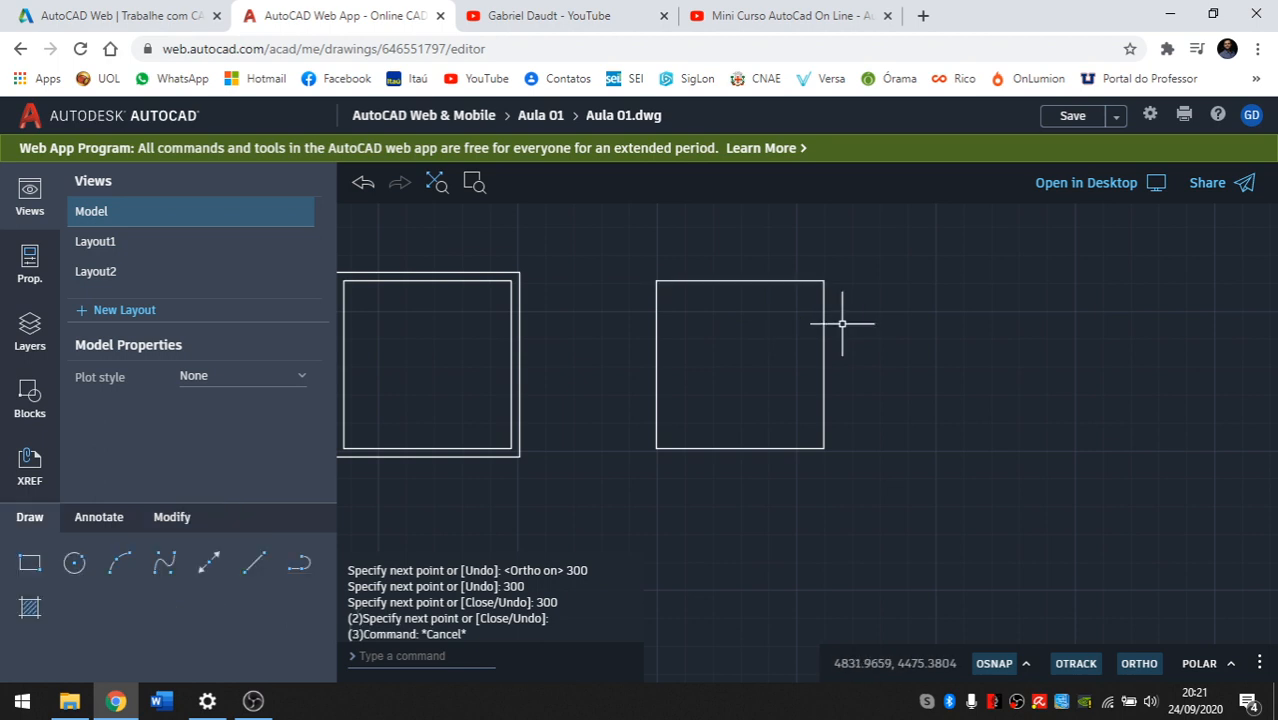
left_click(792, 326)
left_click(784, 346)
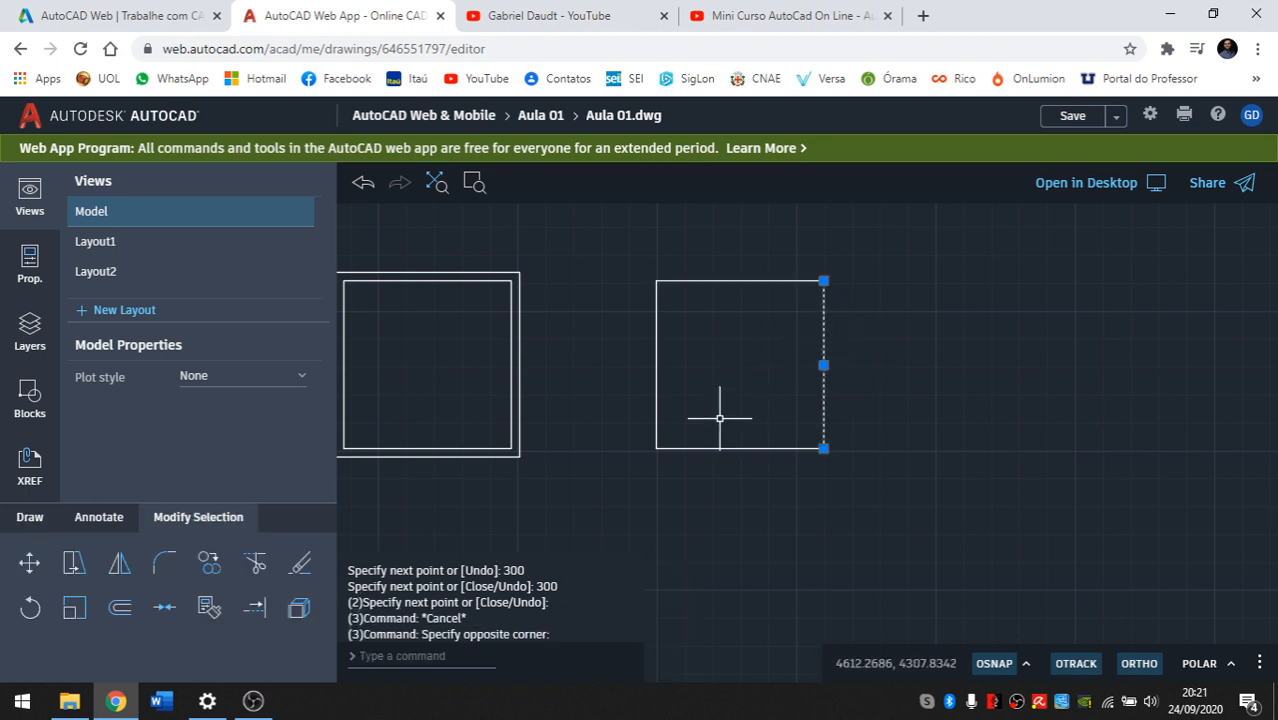
key("Escape")
Offset the left and top lines of the line-drawn square outward by 15.
left_click(171, 517)
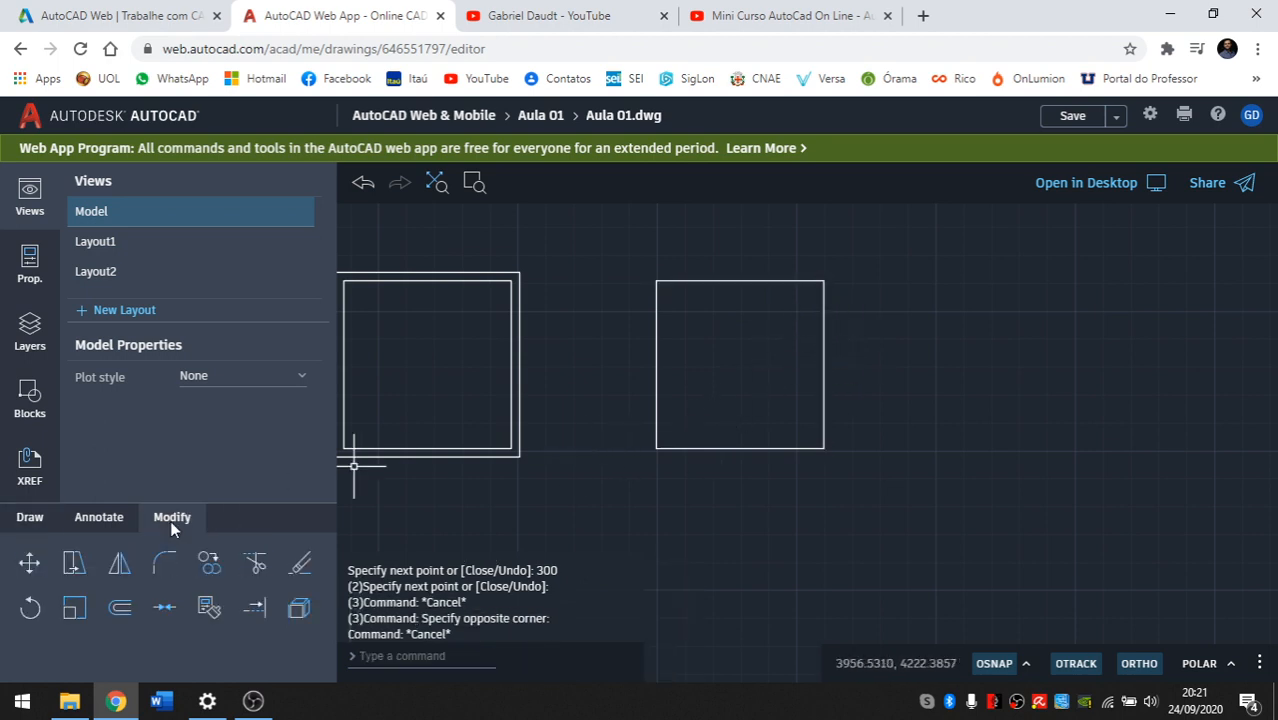
left_click(120, 608)
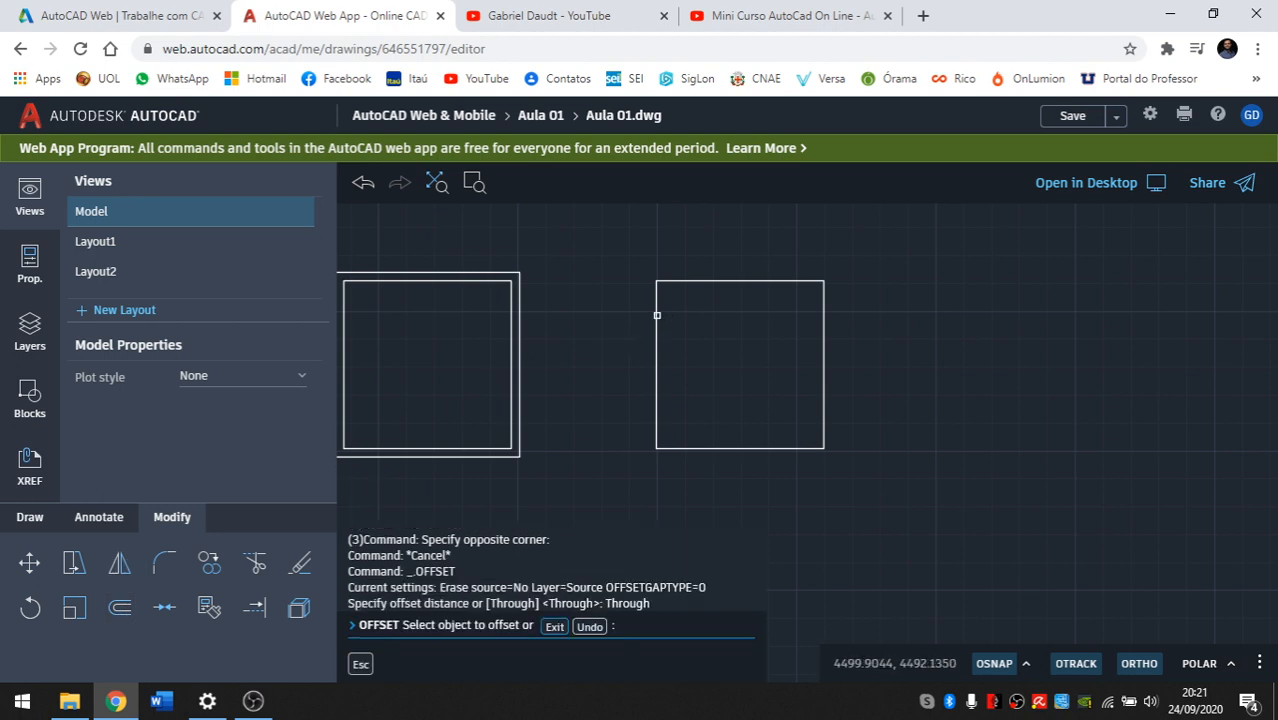
left_click(657, 315)
key("Return")
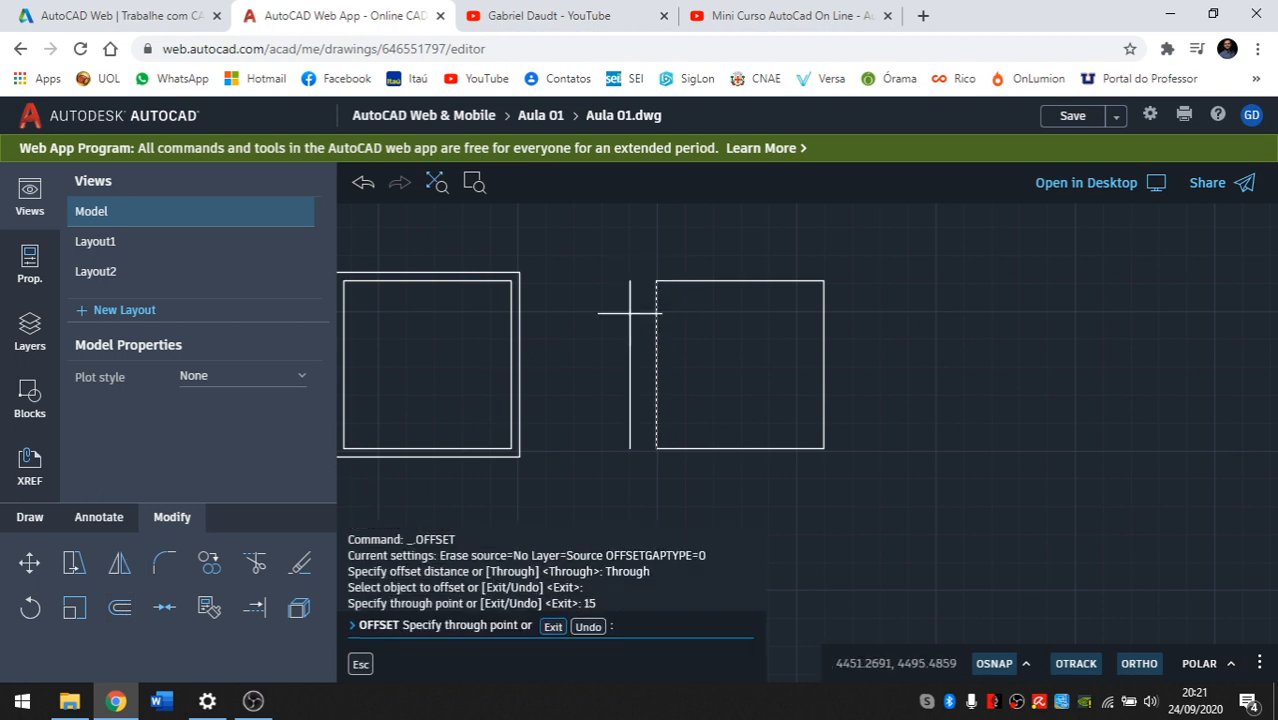
left_click(678, 281)
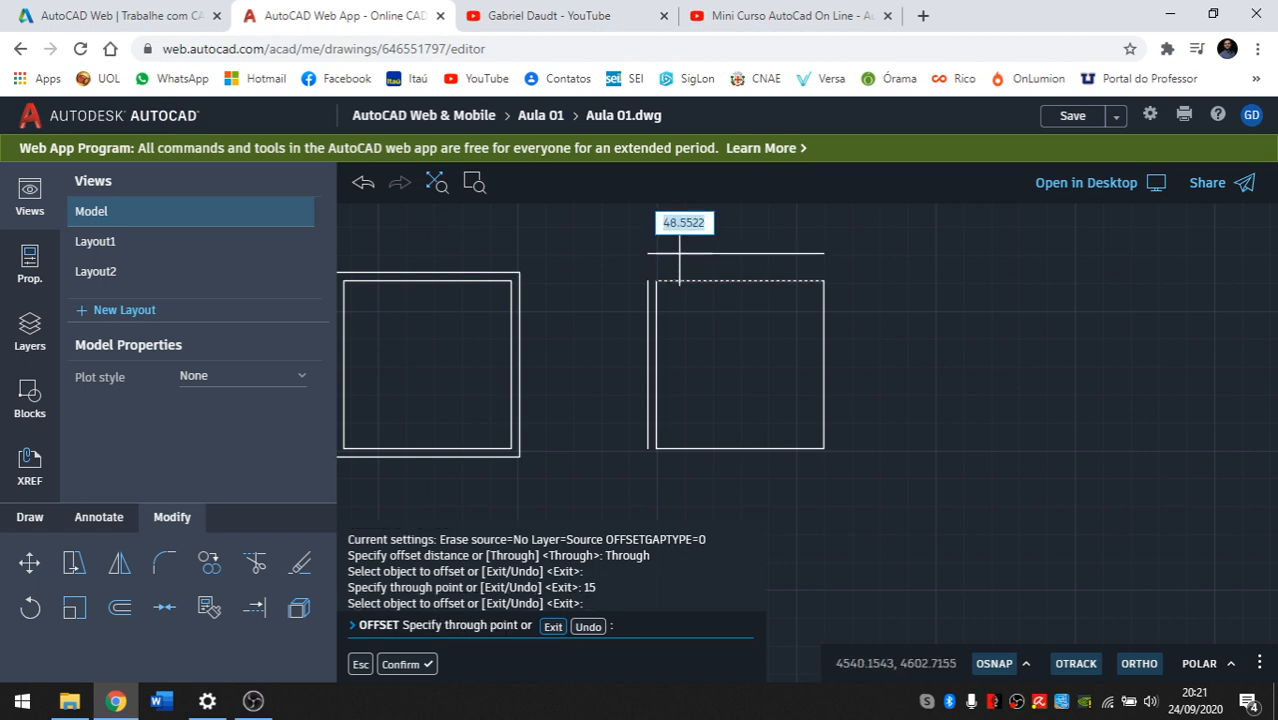
type("15")
key("Return")
Offset the right and bottom lines of the line-drawn square outward by 15, and end the Offset command.
left_click(827, 303)
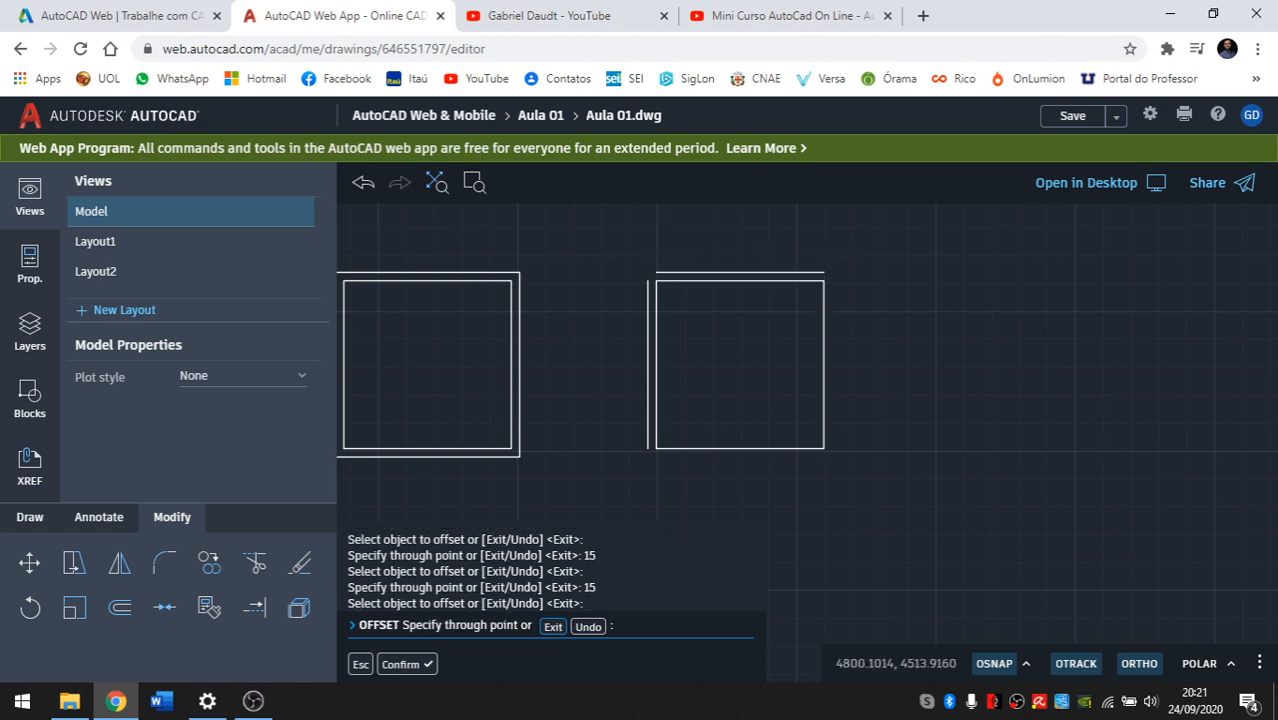
type("15")
key("Return")
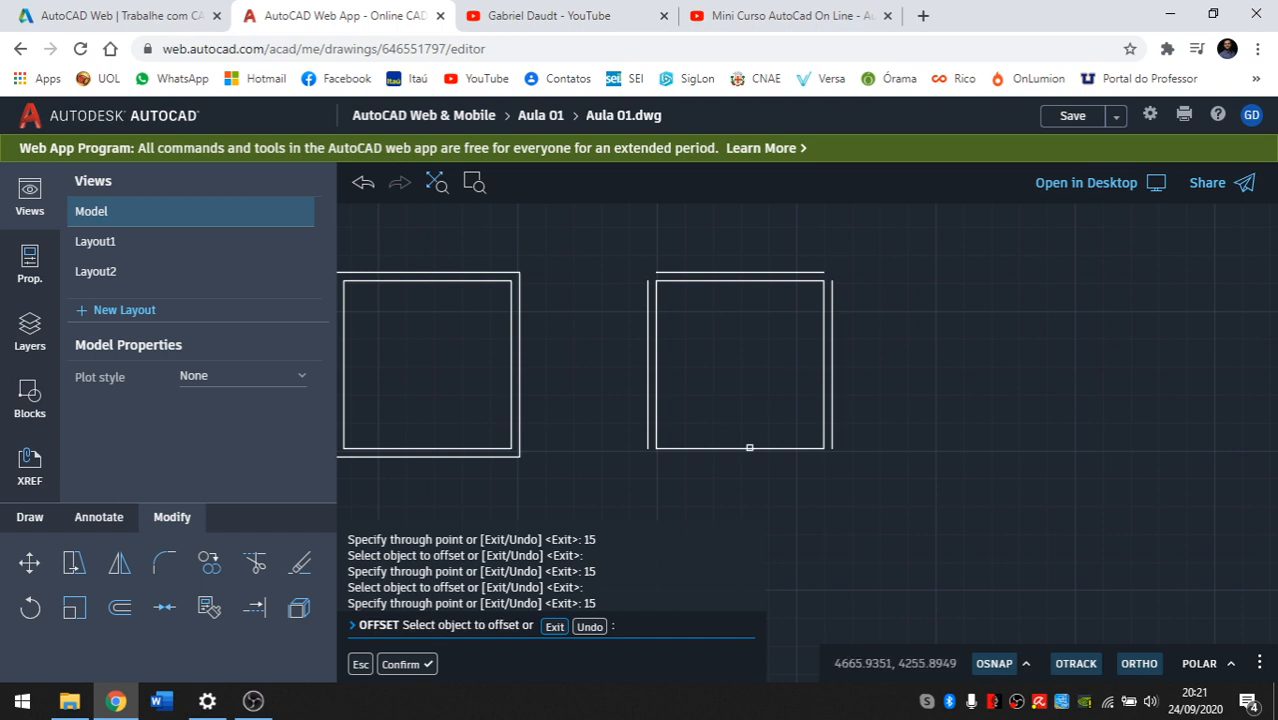
left_click(747, 448)
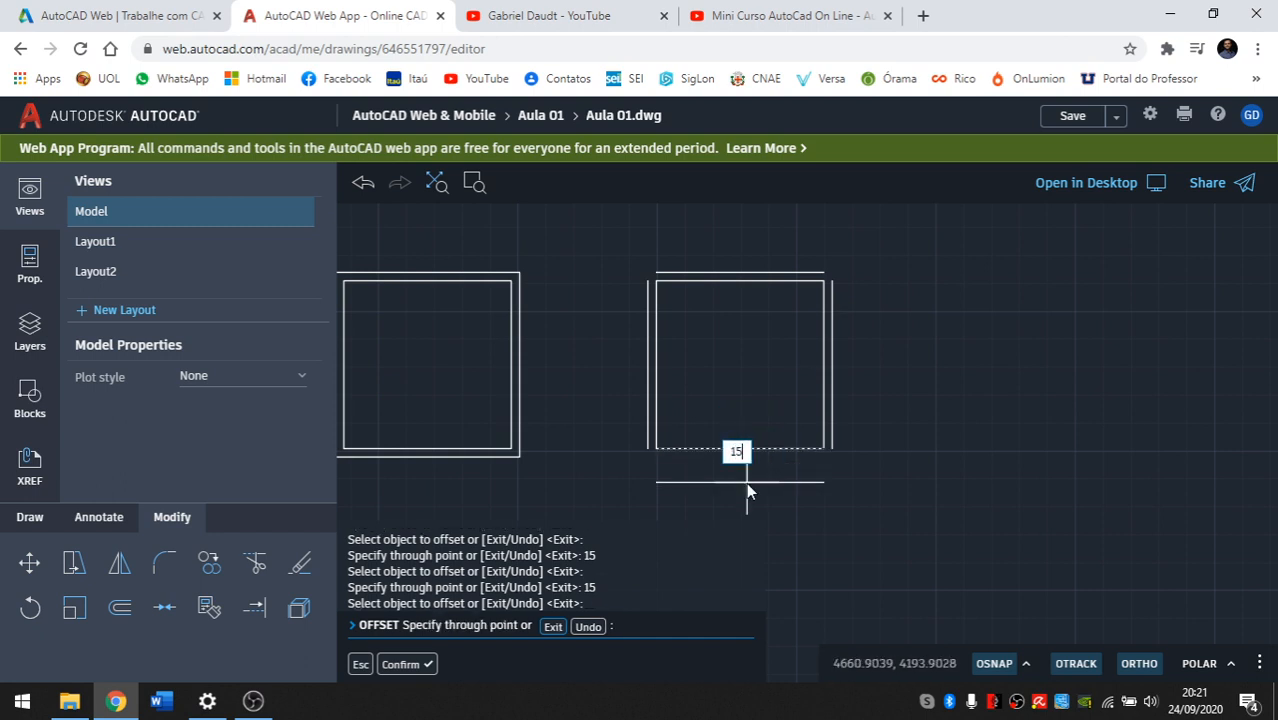
type("15")
key("Return")
middle_click_drag(702, 483, 768, 483)
key("Escape")
key("Escape")
key("Escape")
key("Escape")
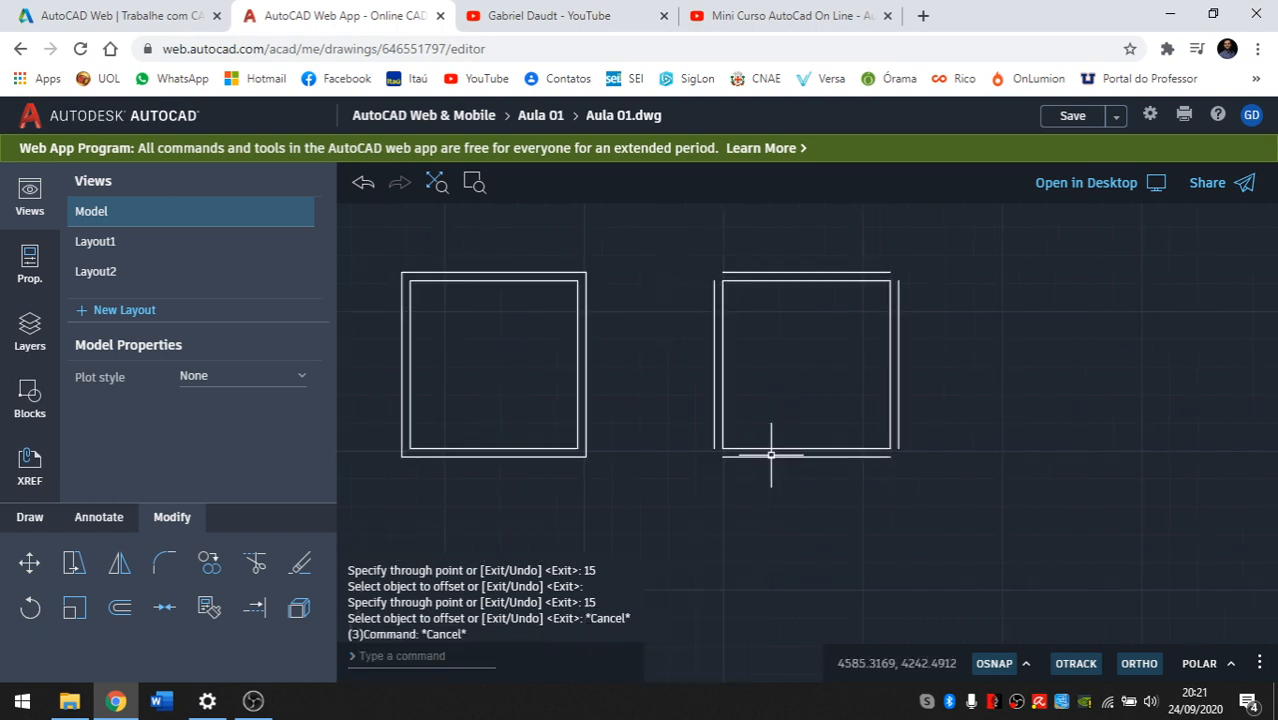
scroll(883, 338, "up", 1)
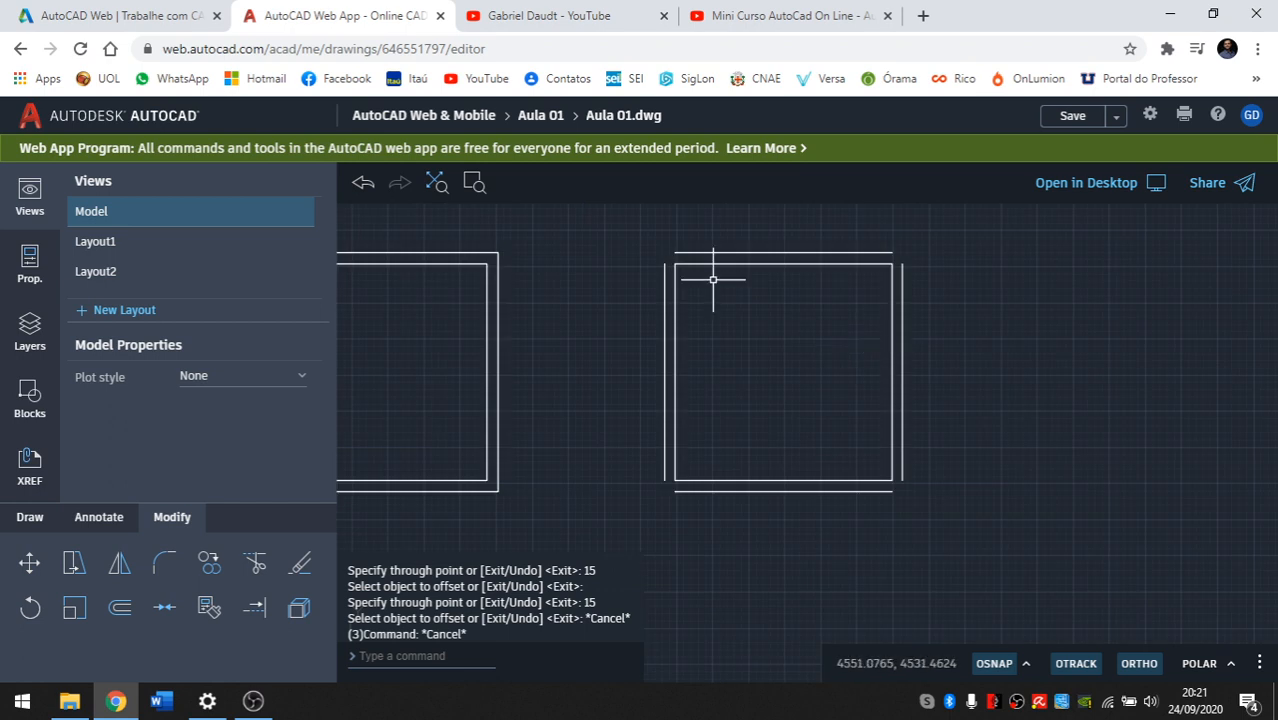
Examine the corners between the offset lines of the line-drawn square and compare them with the offset rectangle.
scroll(637, 297, "up", 1)
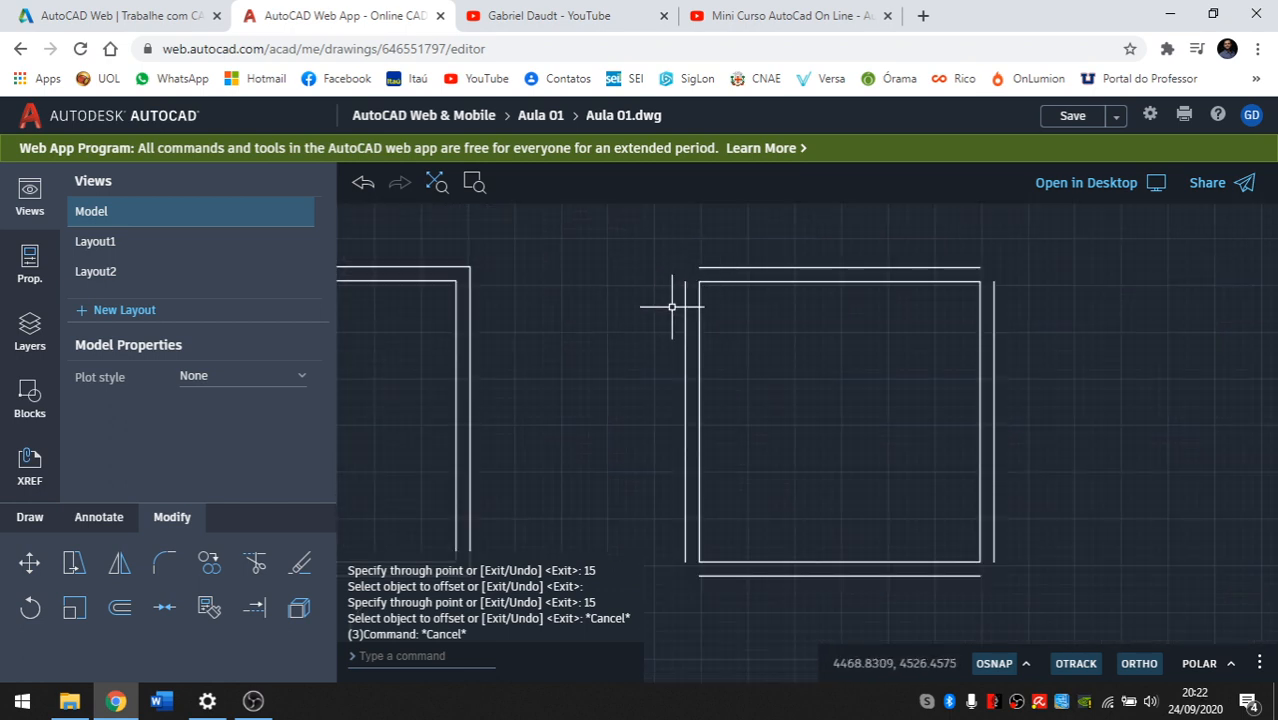
scroll(816, 380, "down", 1)
scroll(749, 329, "up", 1)
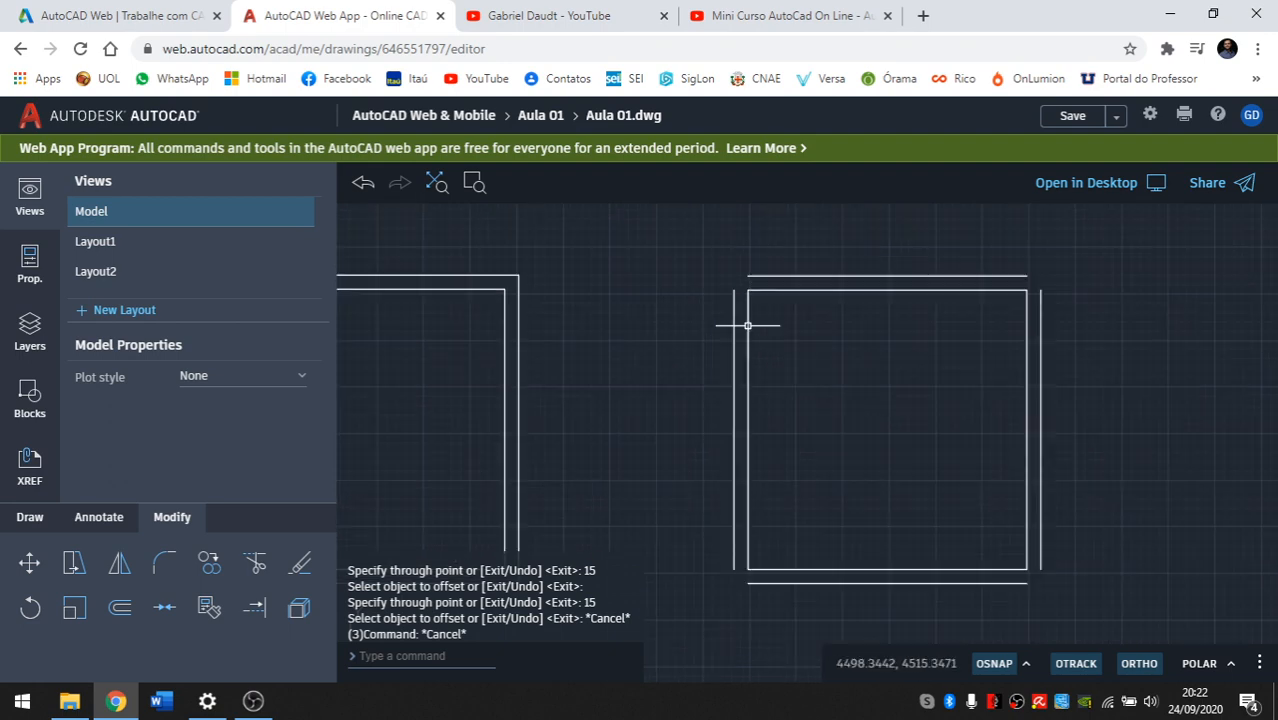
middle_click_drag(704, 292, 631, 268)
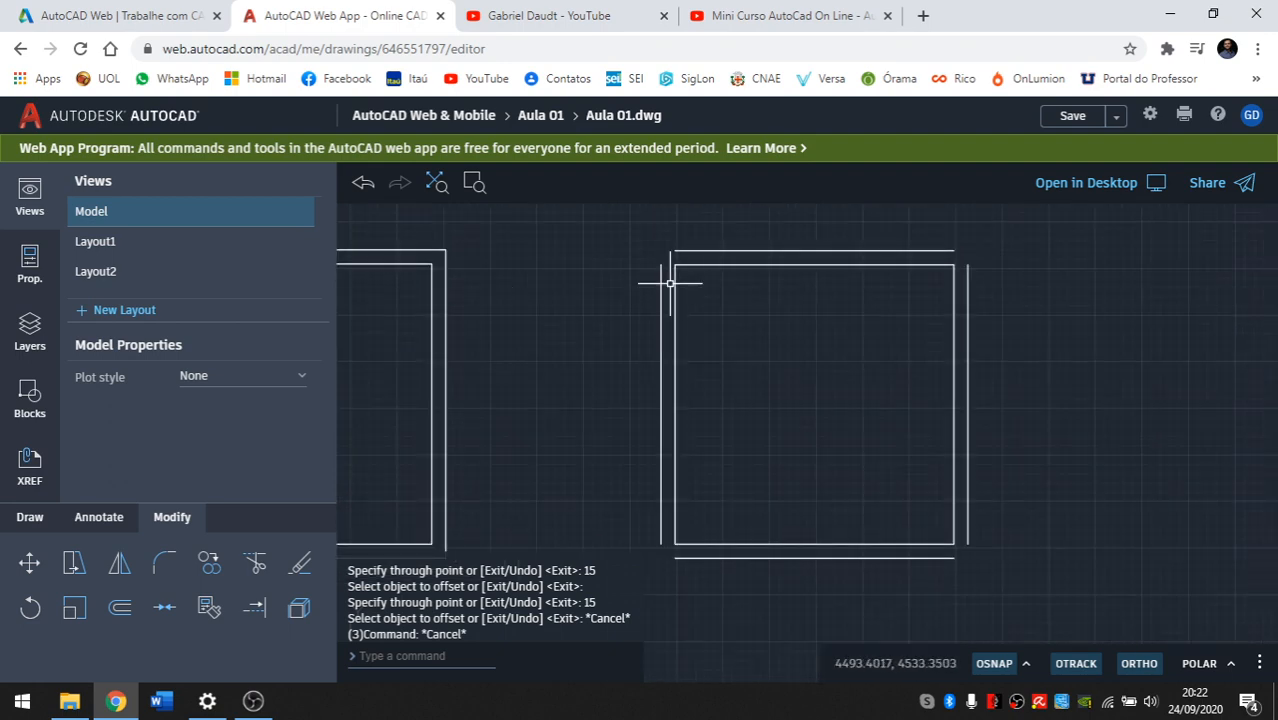
scroll(900, 360, "down", 3)
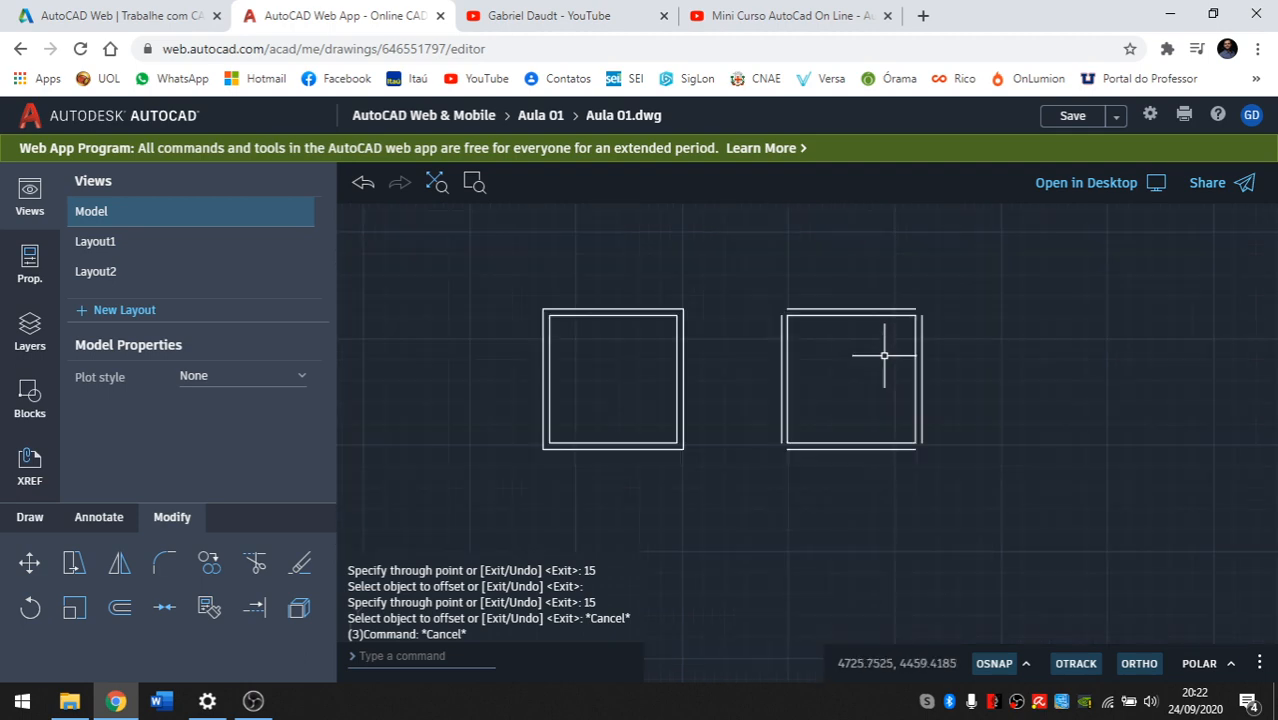
scroll(820, 360, "up", 1)
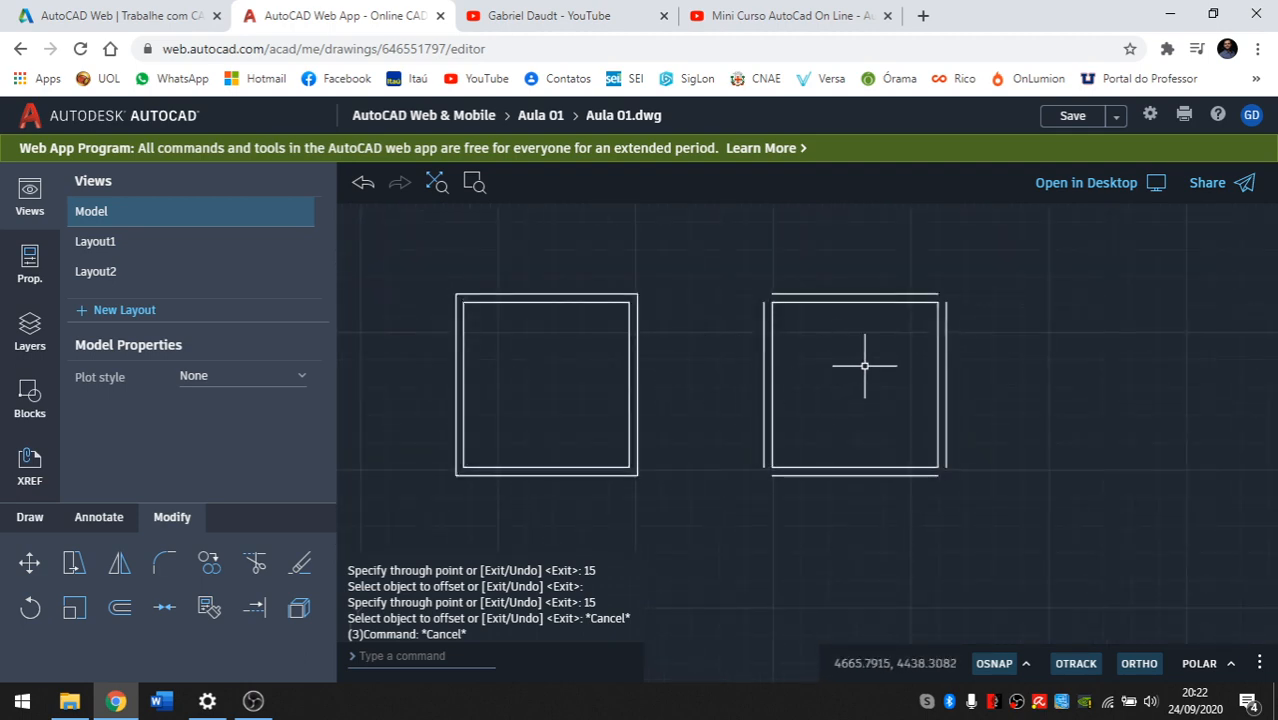
scroll(864, 365, "up", 1)
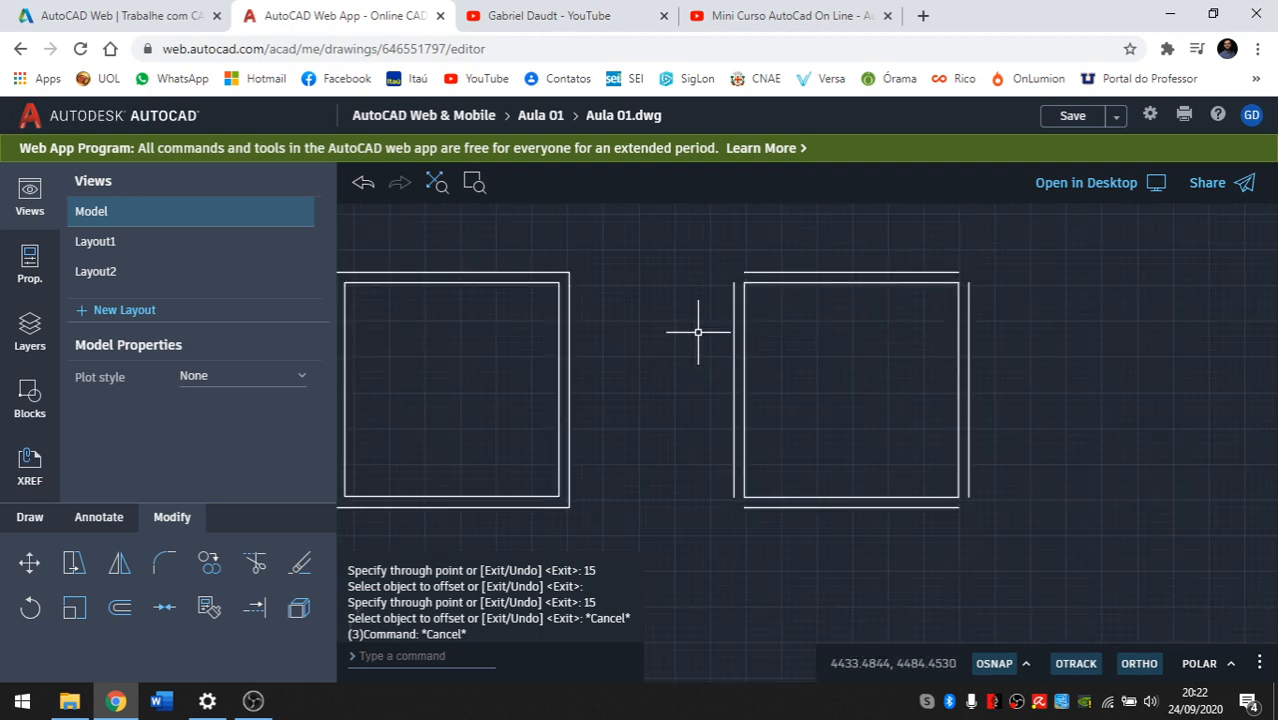
middle_click_drag(803, 396, 823, 395)
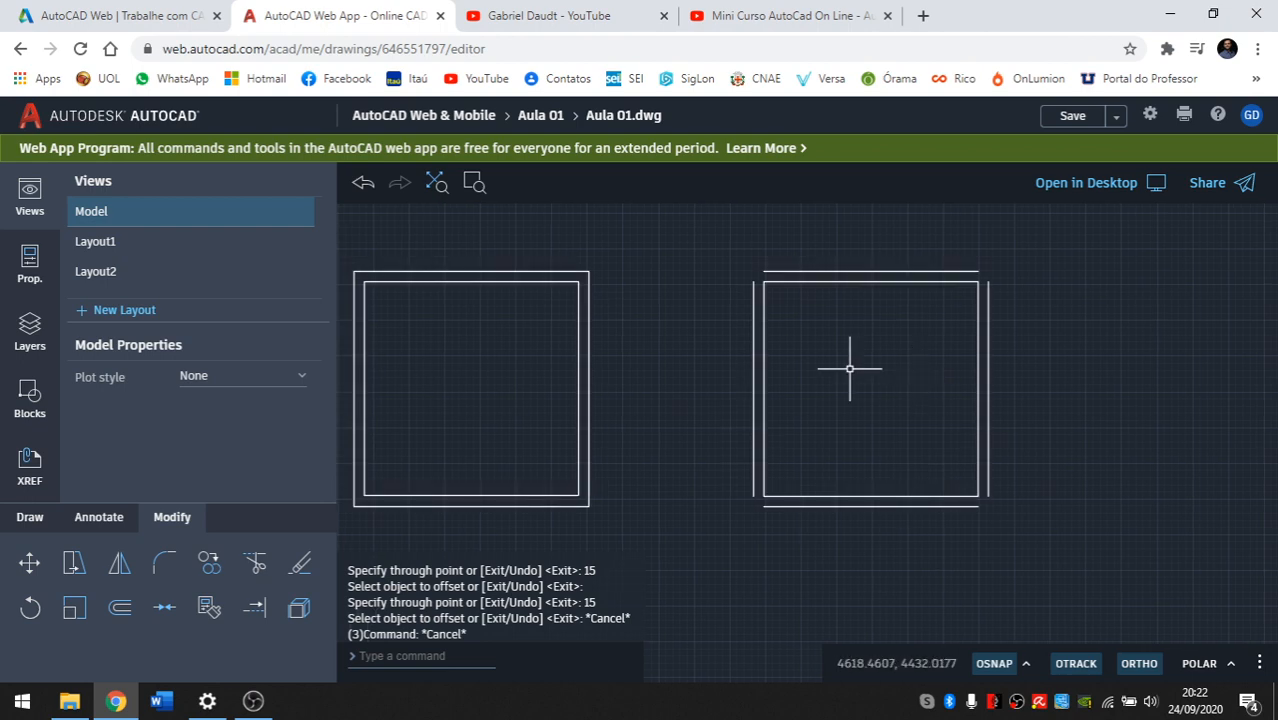
middle_click_drag(833, 334, 941, 328)
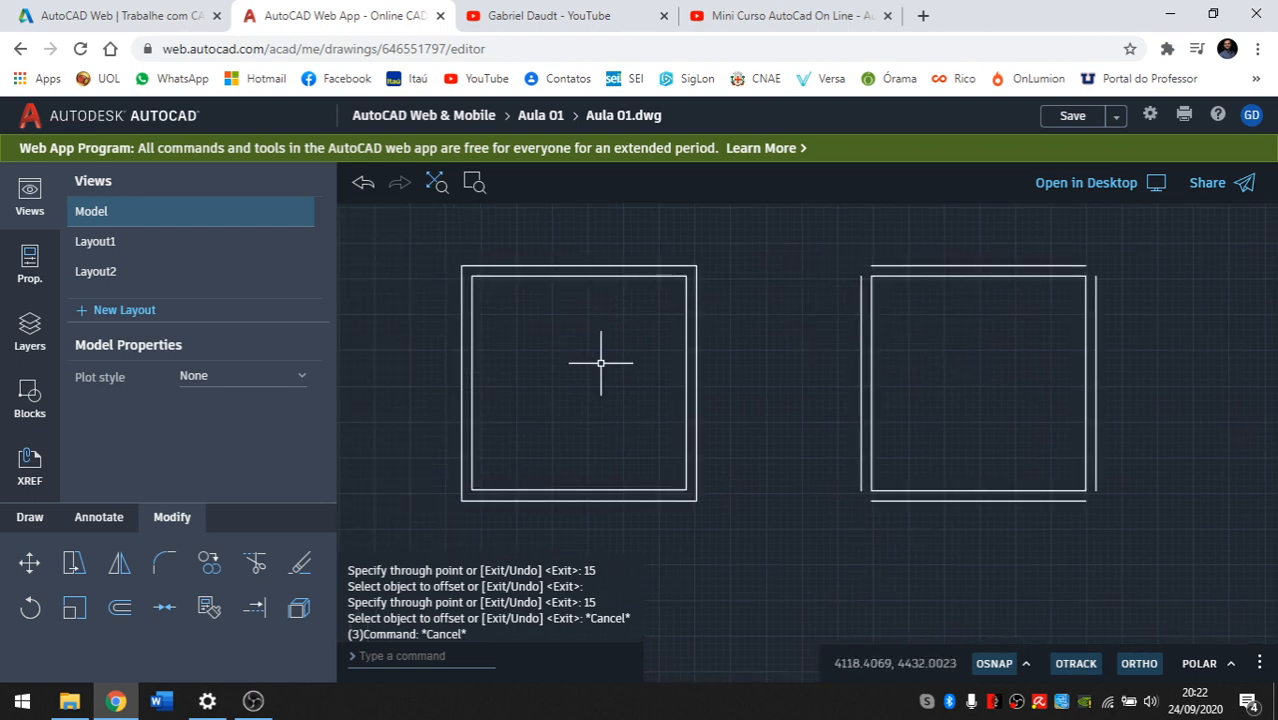
scroll(586, 369, "down", 2)
middle_click_drag(803, 390, 749, 385)
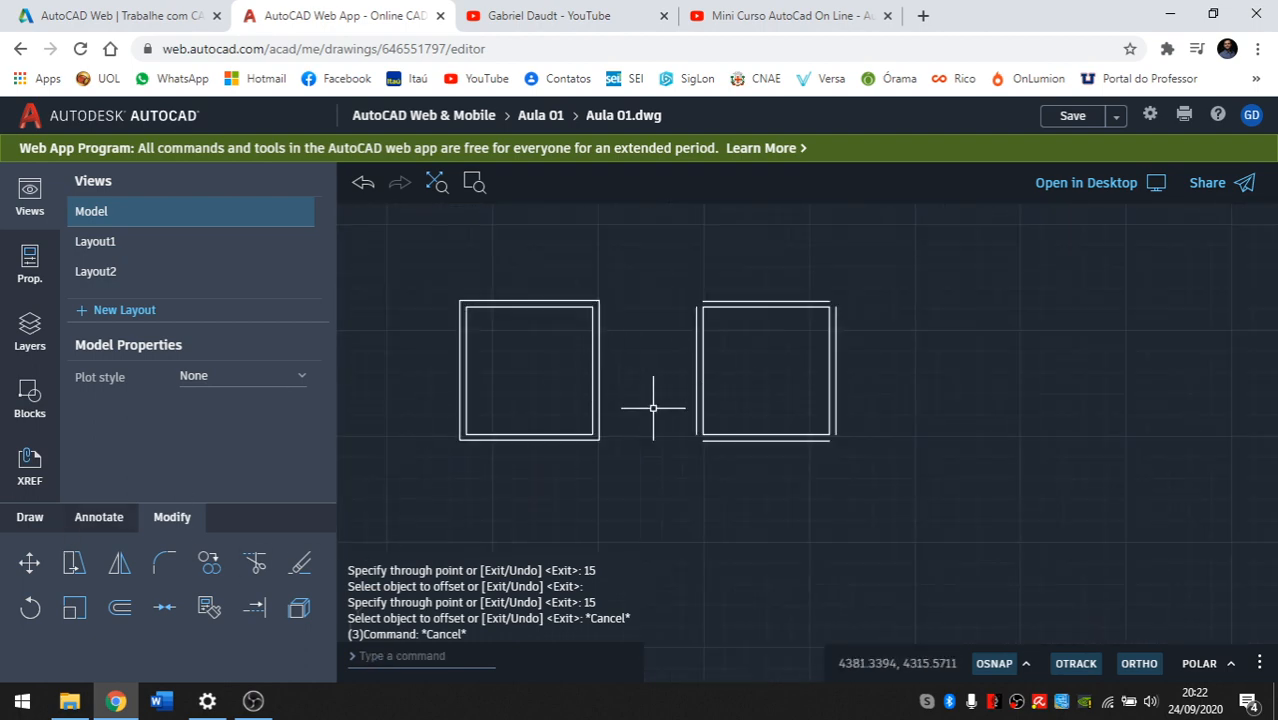
Start a polyline to the right of the two squares with a vertical segment going downward.
left_click(30, 522)
left_click(212, 570)
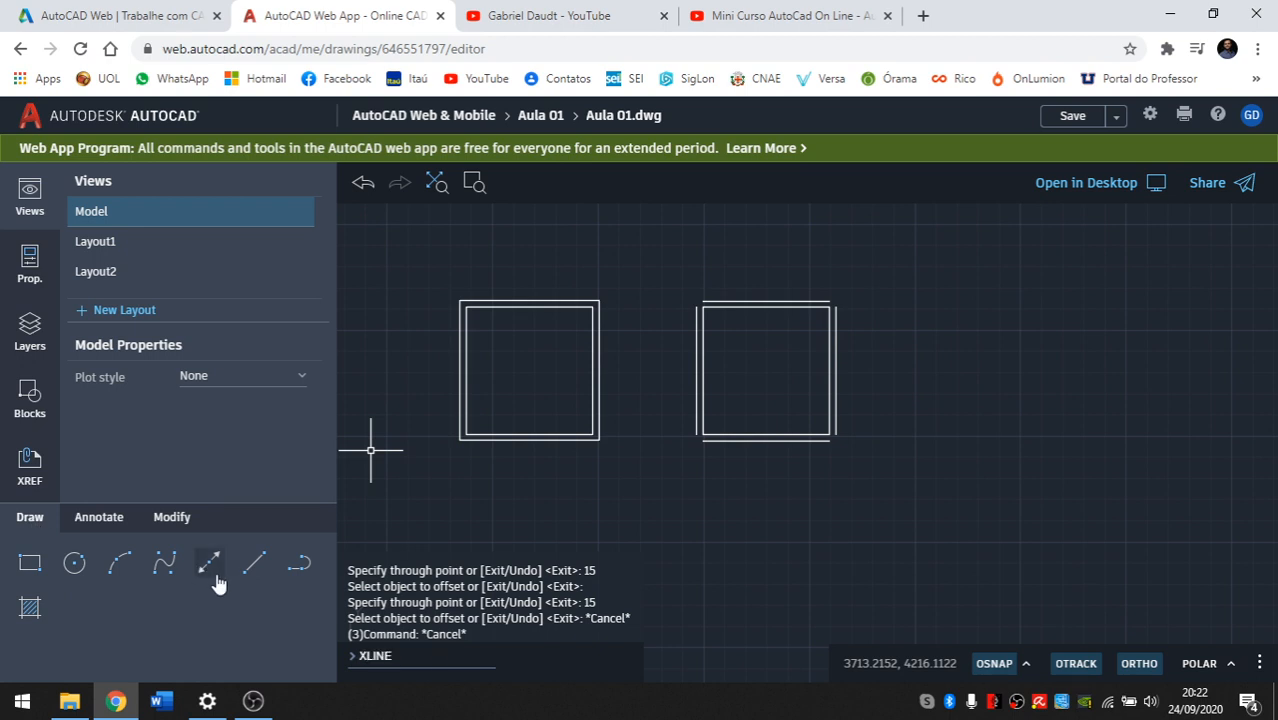
left_click(262, 572)
left_click(299, 565)
middle_click_drag(764, 356, 708, 379)
left_click(984, 348)
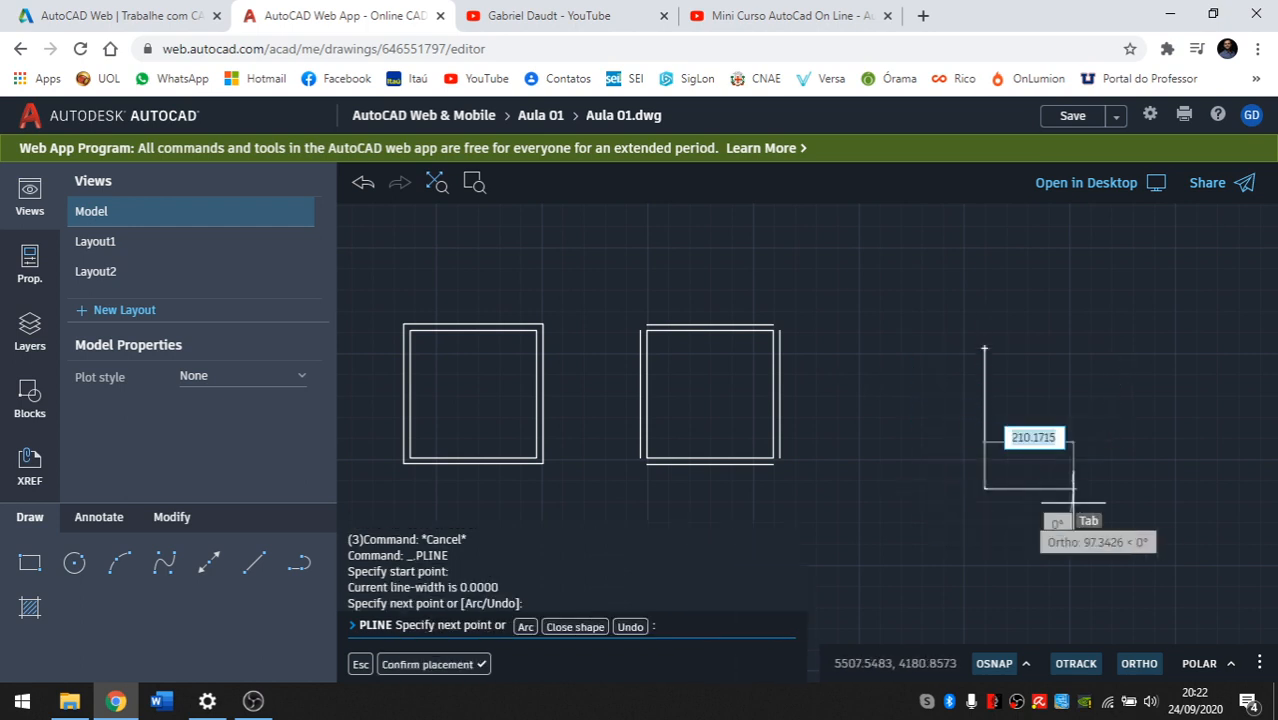
Switch Ortho off, continue the polyline through irregular angled points back to near its start, and finish it.
key("F8")
left_click(1148, 462)
left_click(1183, 362)
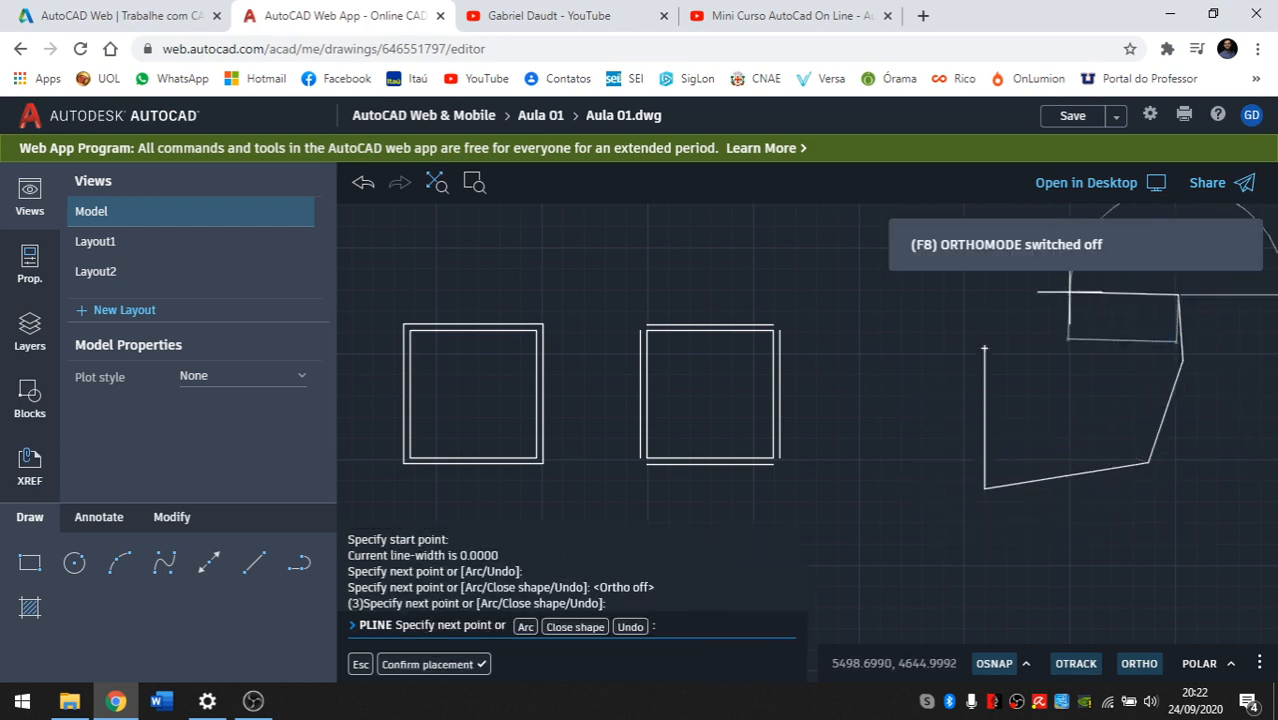
left_click(1178, 294)
left_click(1070, 292)
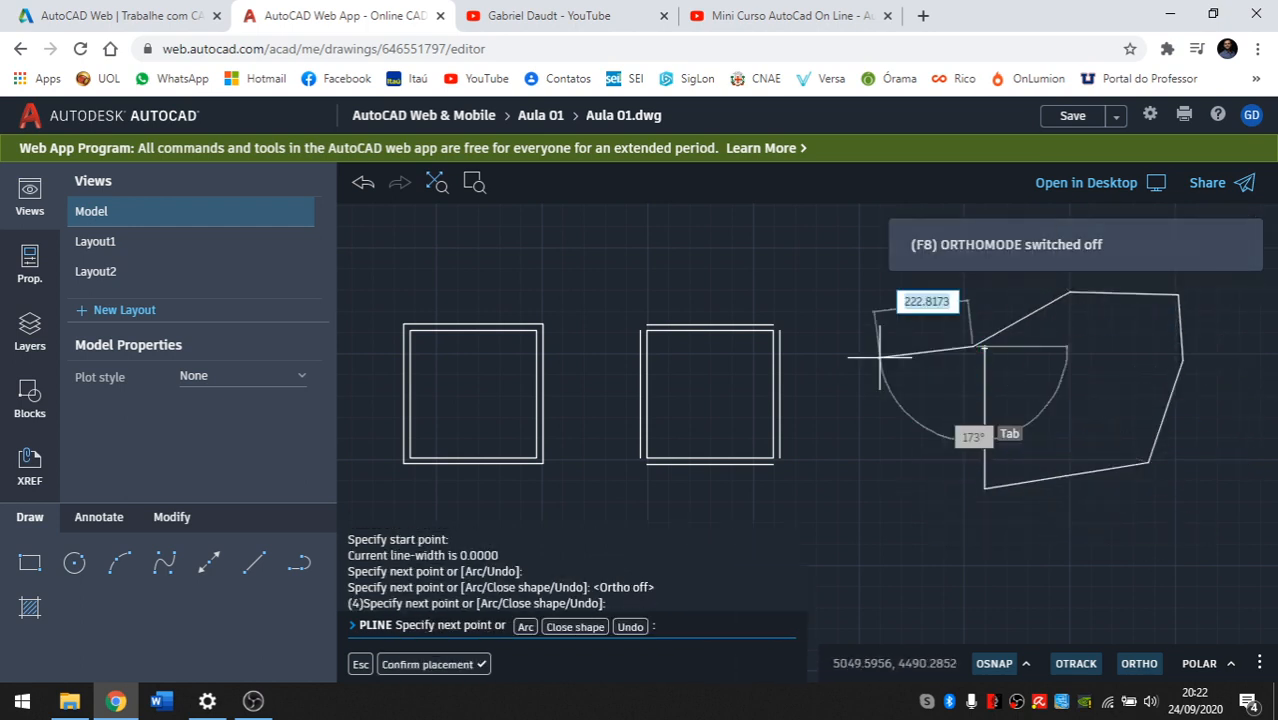
left_click(984, 348)
key("Return")
middle_click_drag(927, 387, 728, 371)
key("Escape")
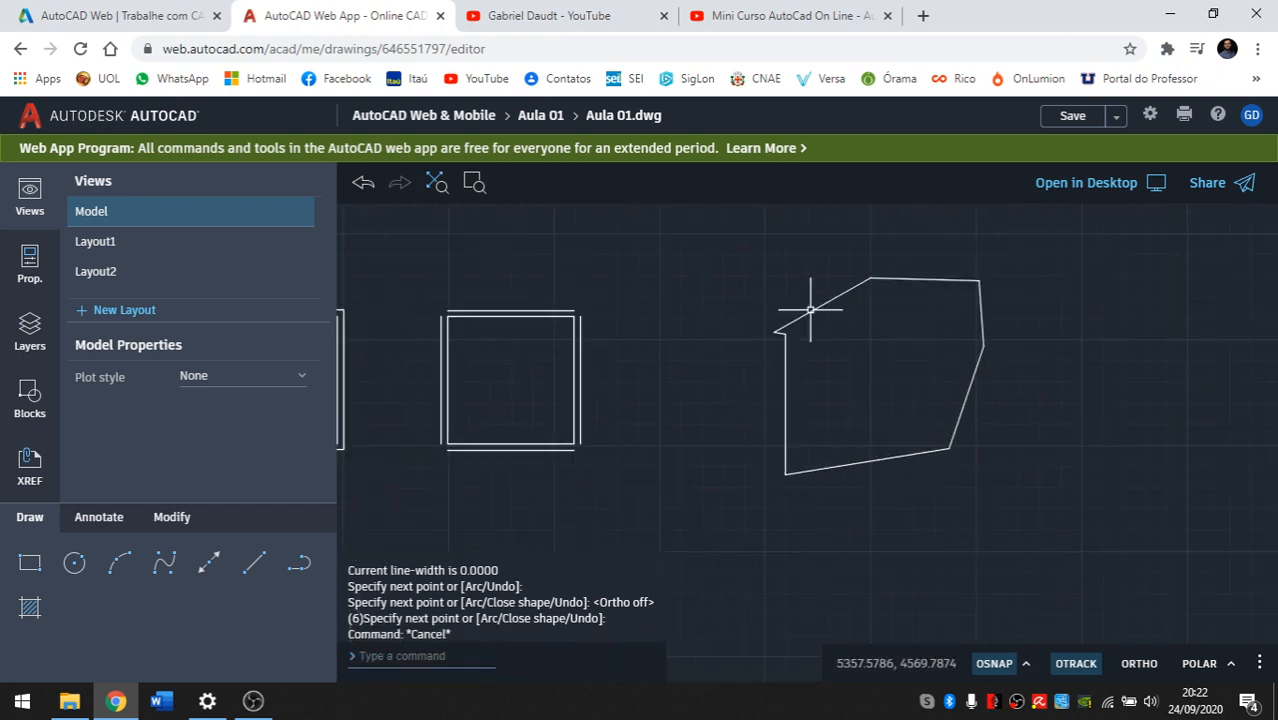
Select the irregular polyline to check whether it is one object, and clear the selection.
left_click(811, 310)
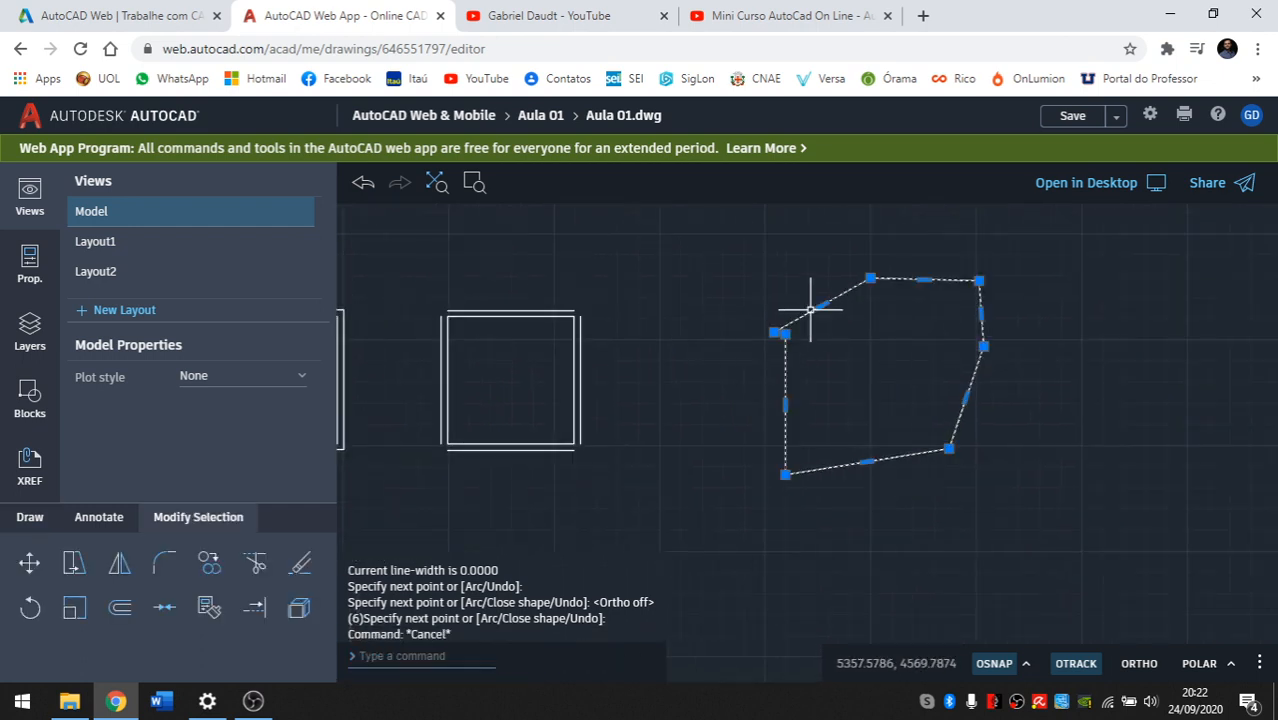
scroll(925, 321, "up", 1)
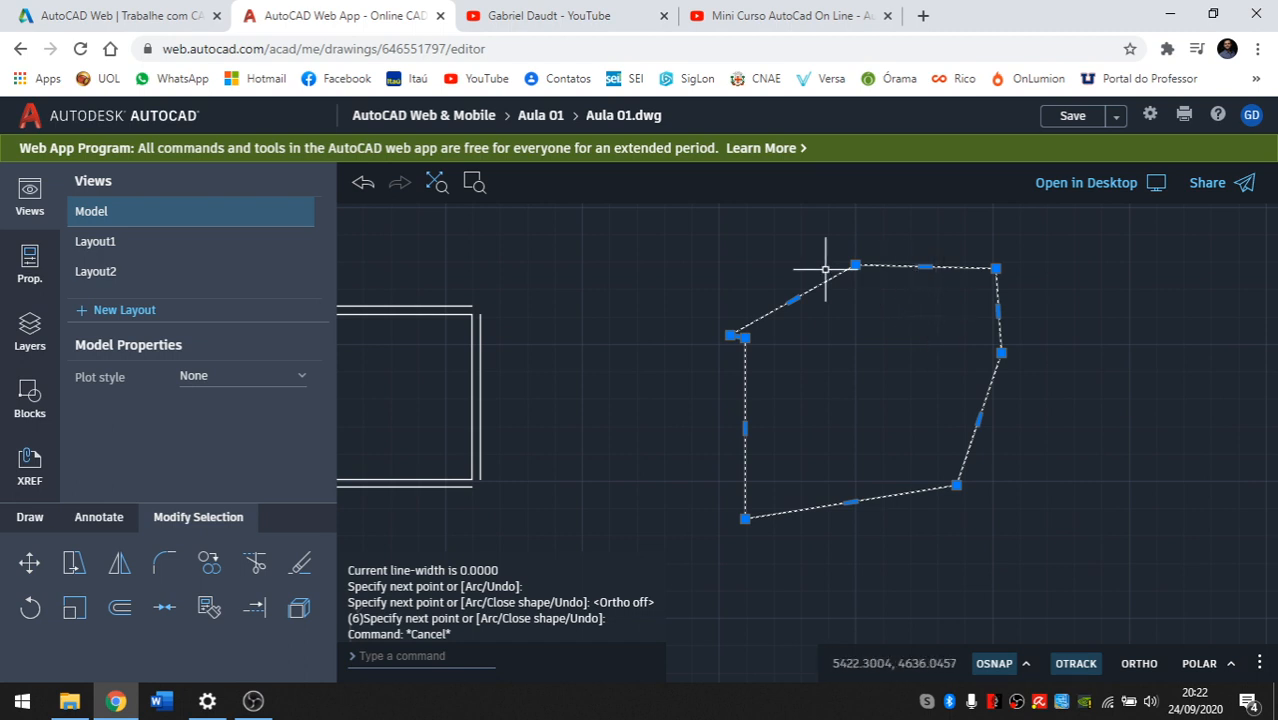
key("Escape")
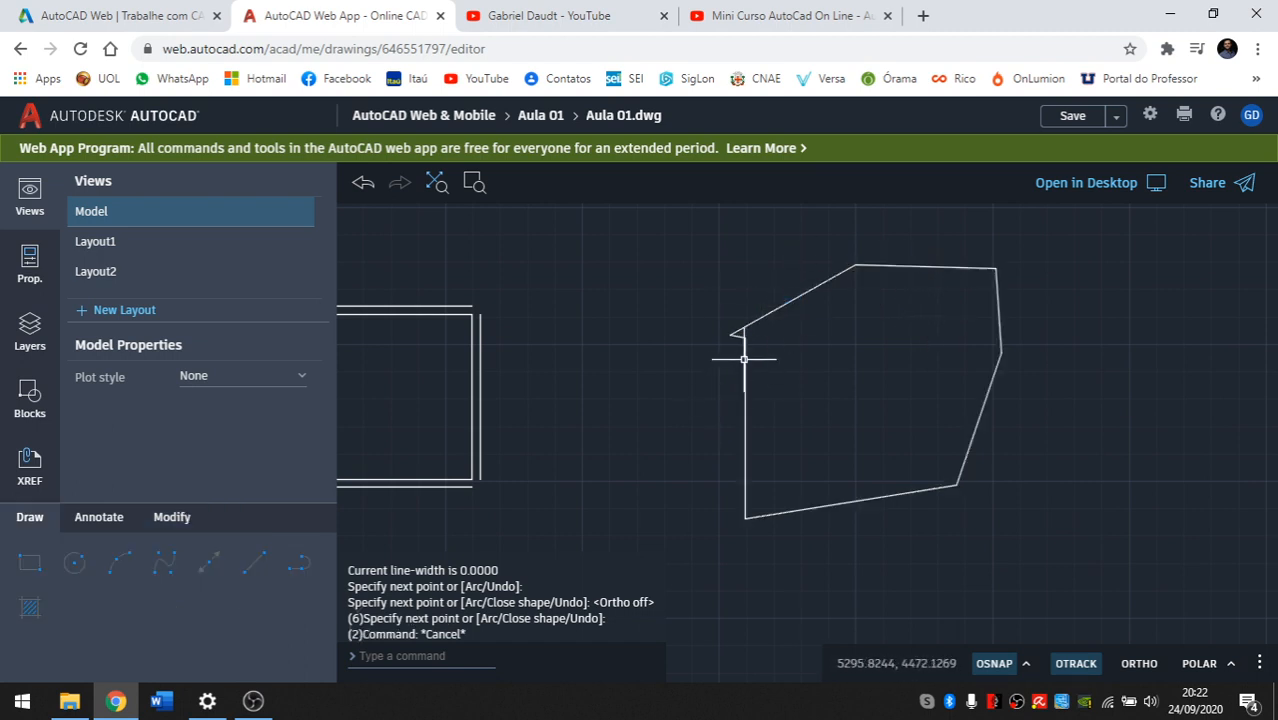
Offset the irregular polyline inward with the Through option, using a point just inside its upper edge.
type("o")
key("Return")
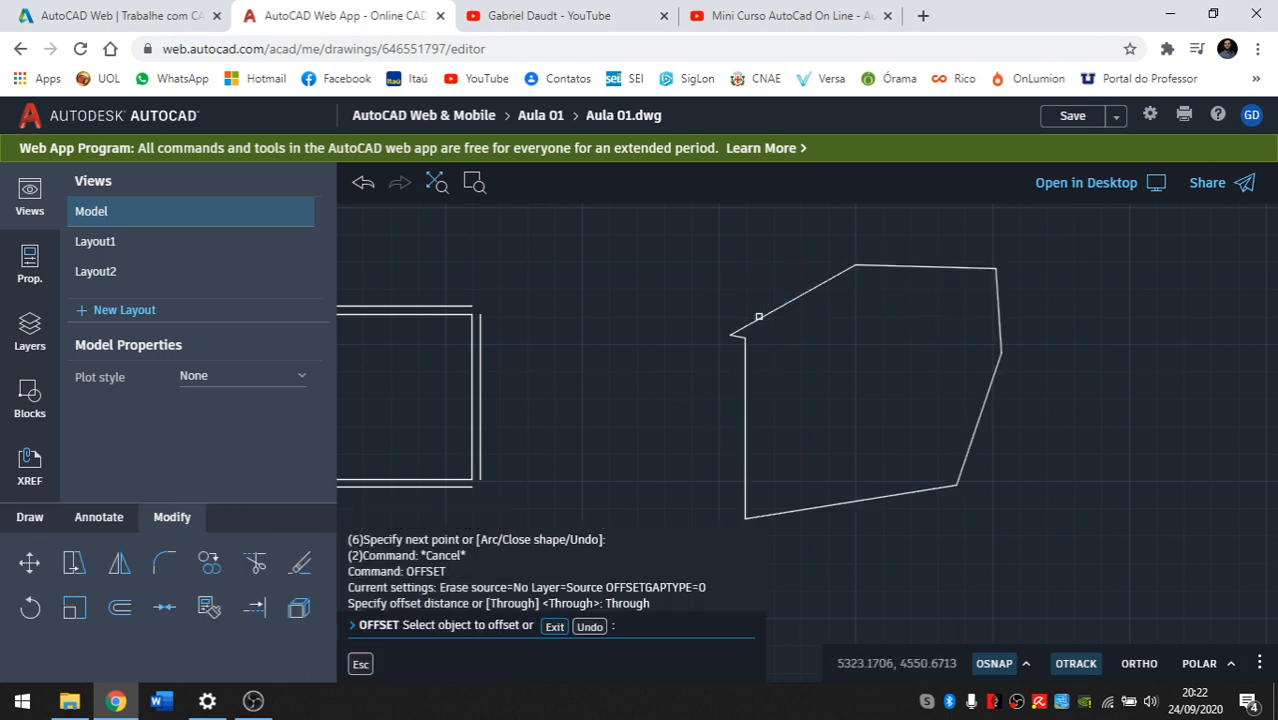
left_click(759, 317)
left_click(964, 277)
scroll(964, 277, "down", 1)
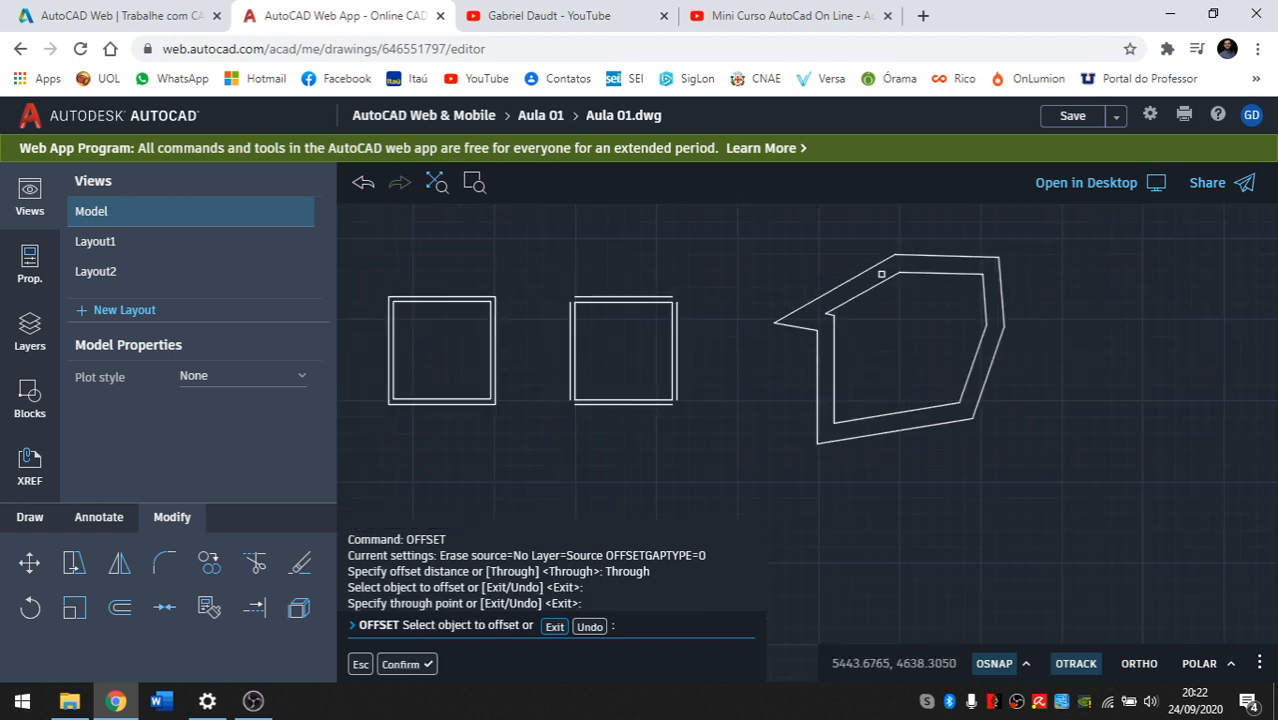
key("Escape")
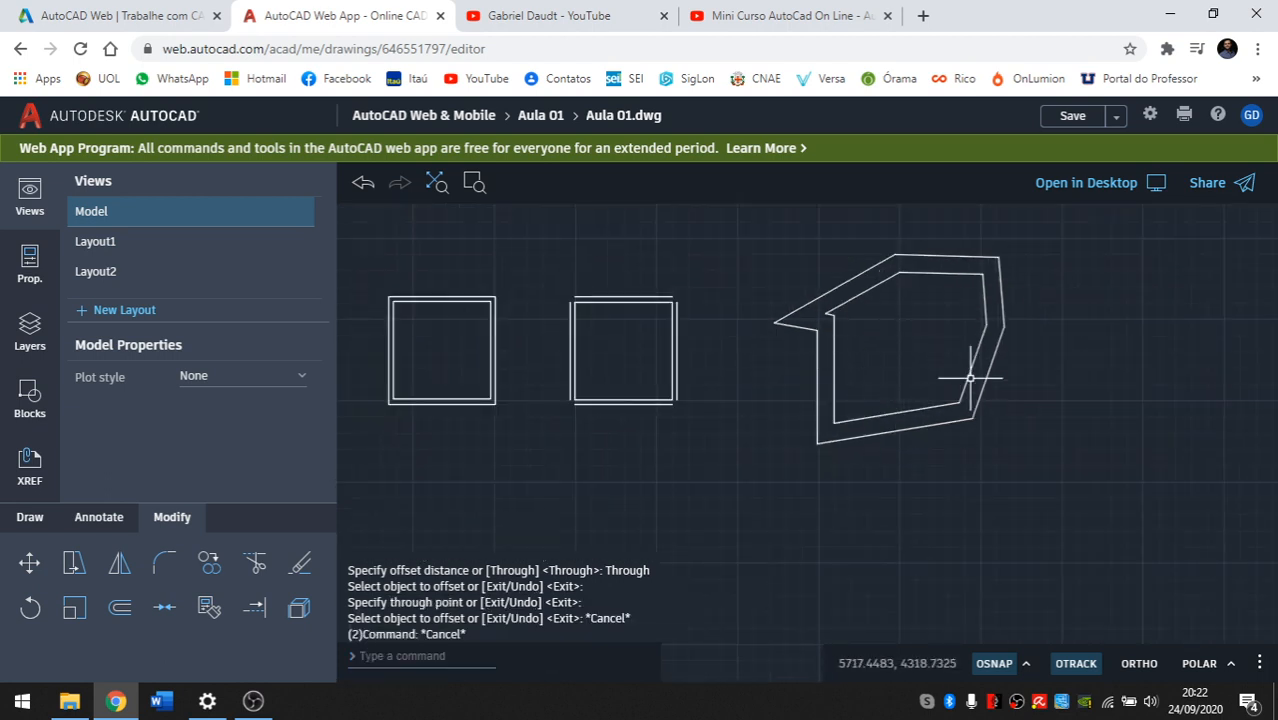
Compare the offset corners of the rectangle, line-drawn square and polyline, and examine the line-drawn square's open upper-left corner.
middle_click_drag(510, 430, 532, 434)
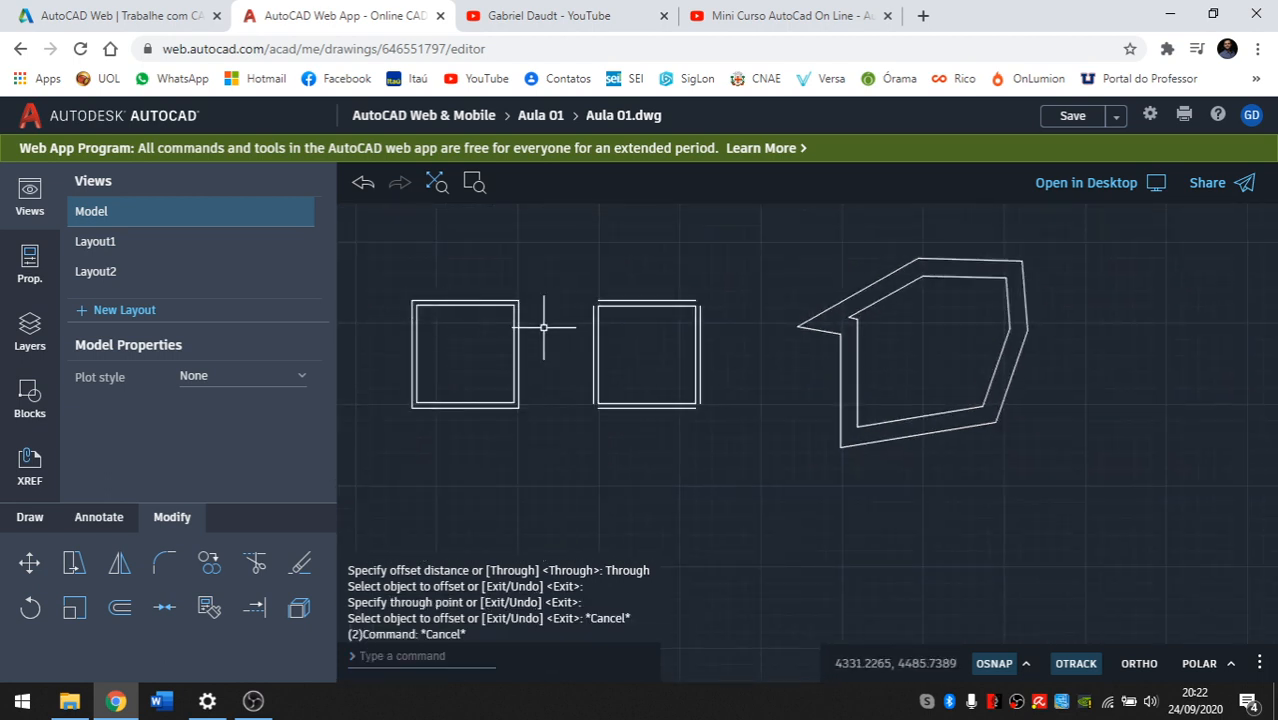
scroll(544, 327, "up", 1)
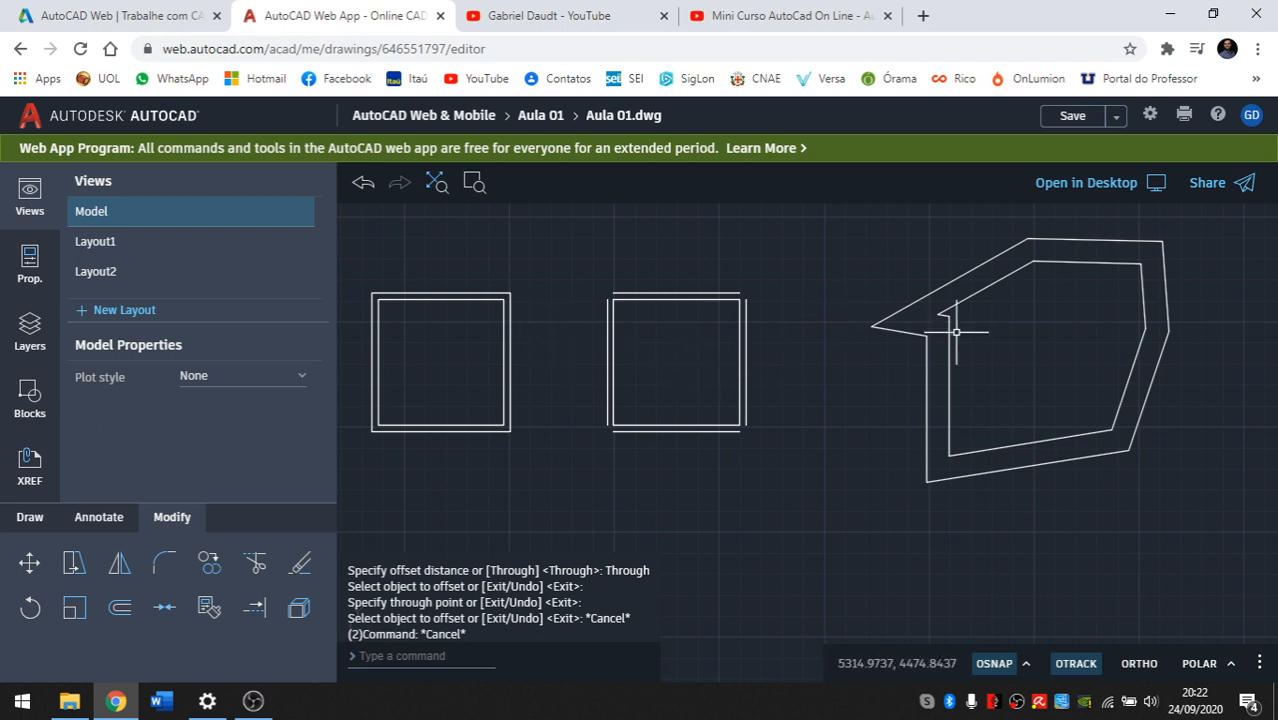
scroll(600, 345, "up", 1)
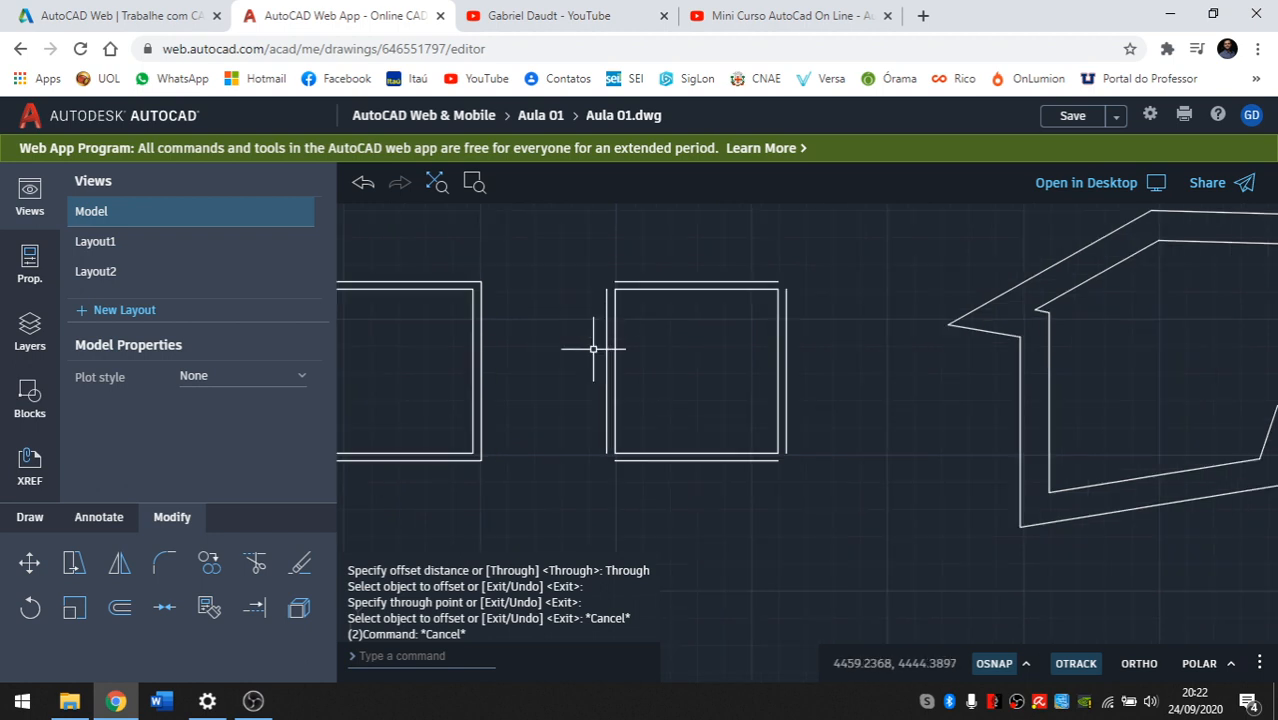
key("Escape")
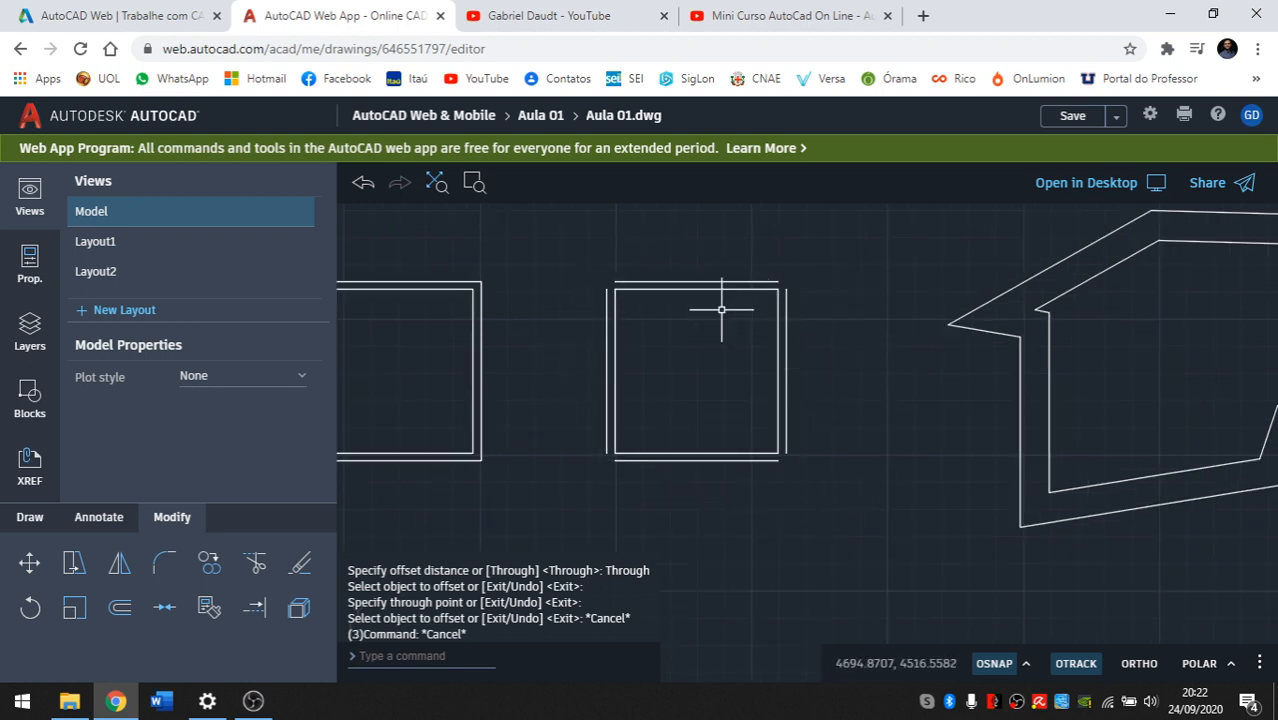
scroll(601, 279, "up", 3)
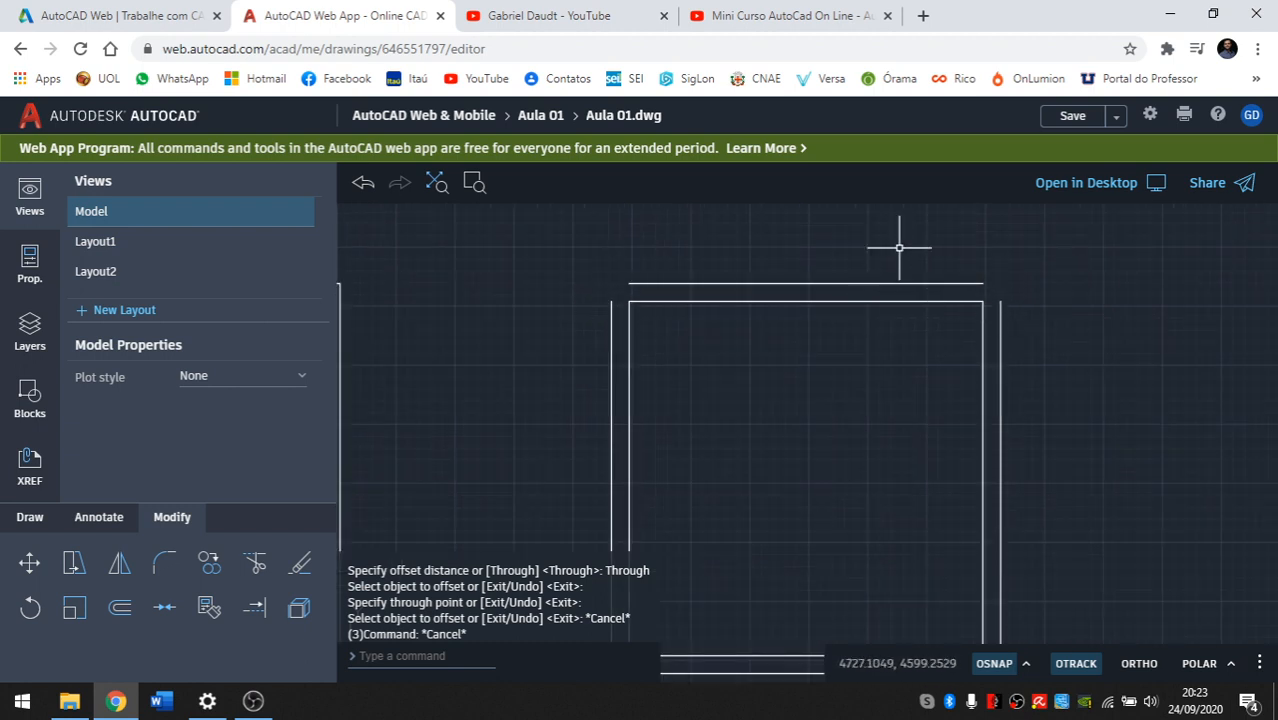
scroll(880, 300, "down", 2)
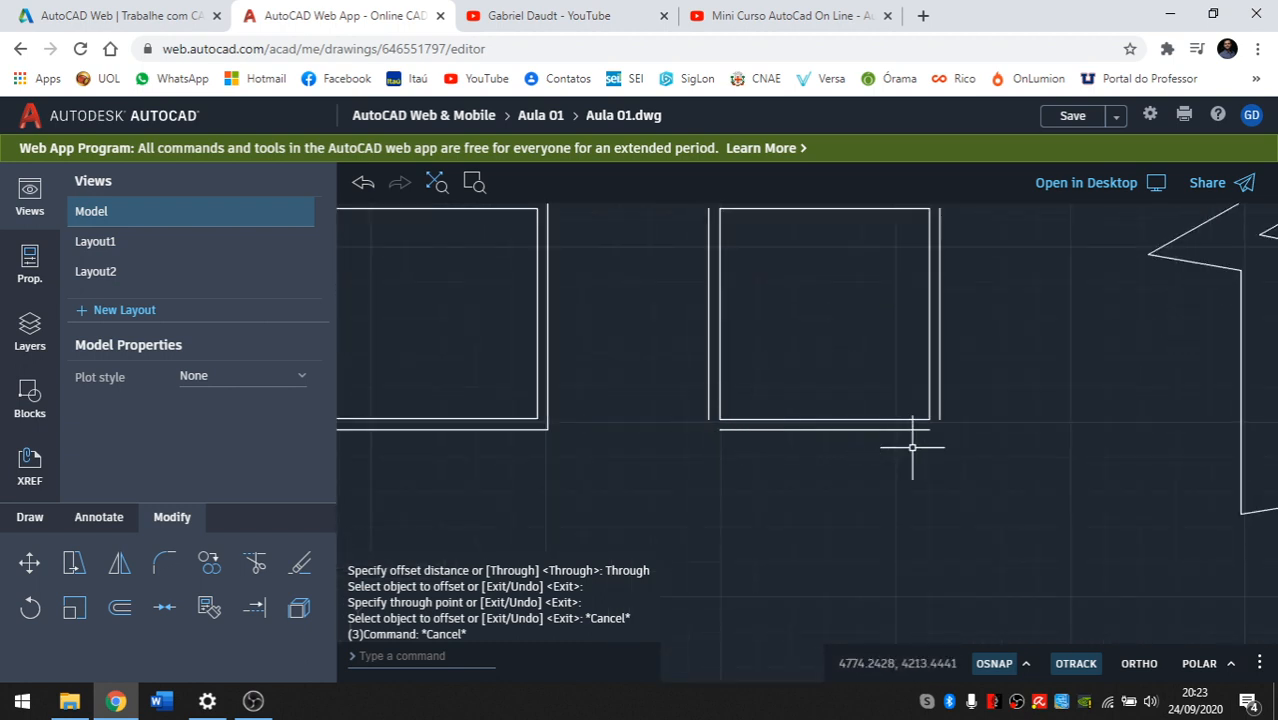
middle_click_drag(705, 414, 617, 453)
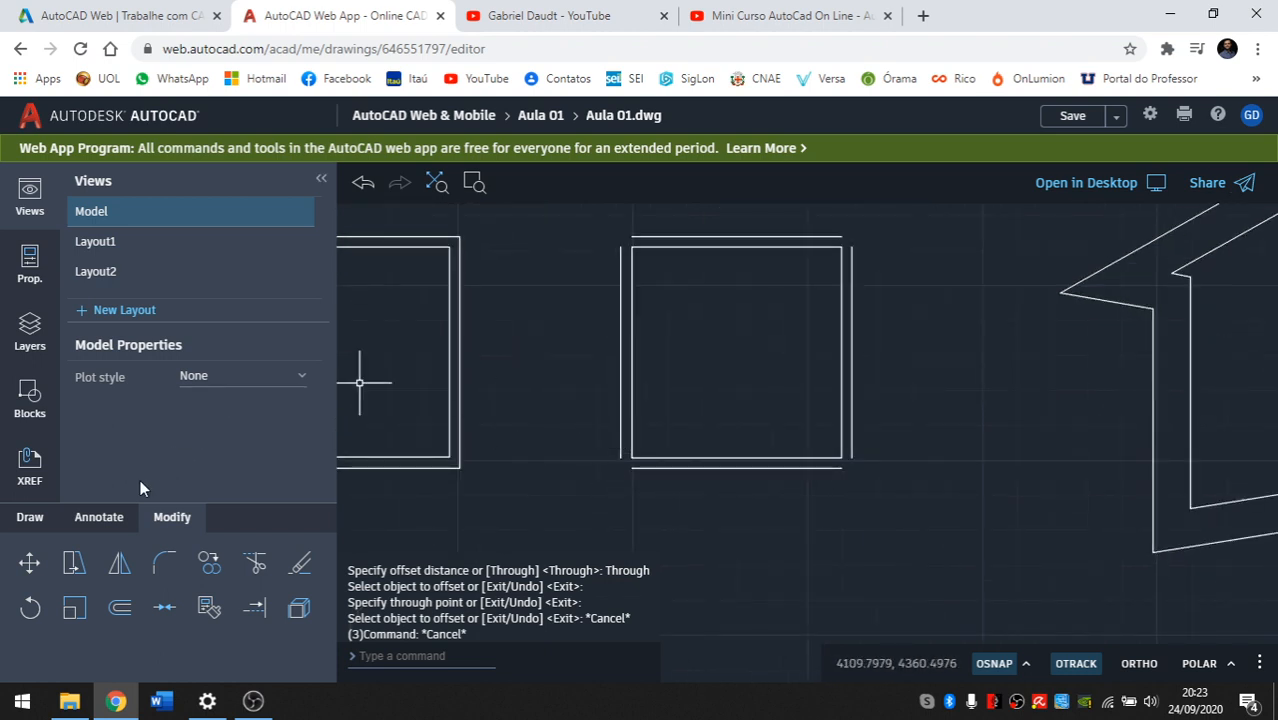
scroll(641, 448, "down", 2)
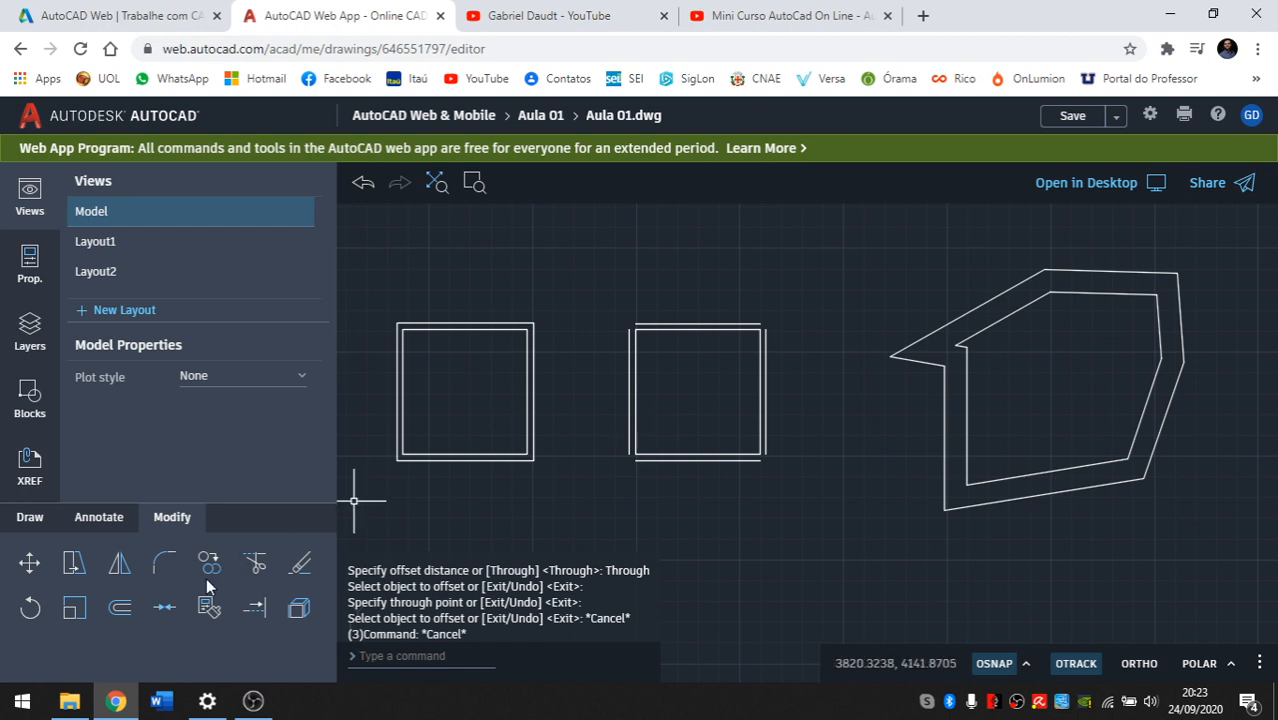
left_click(162, 568)
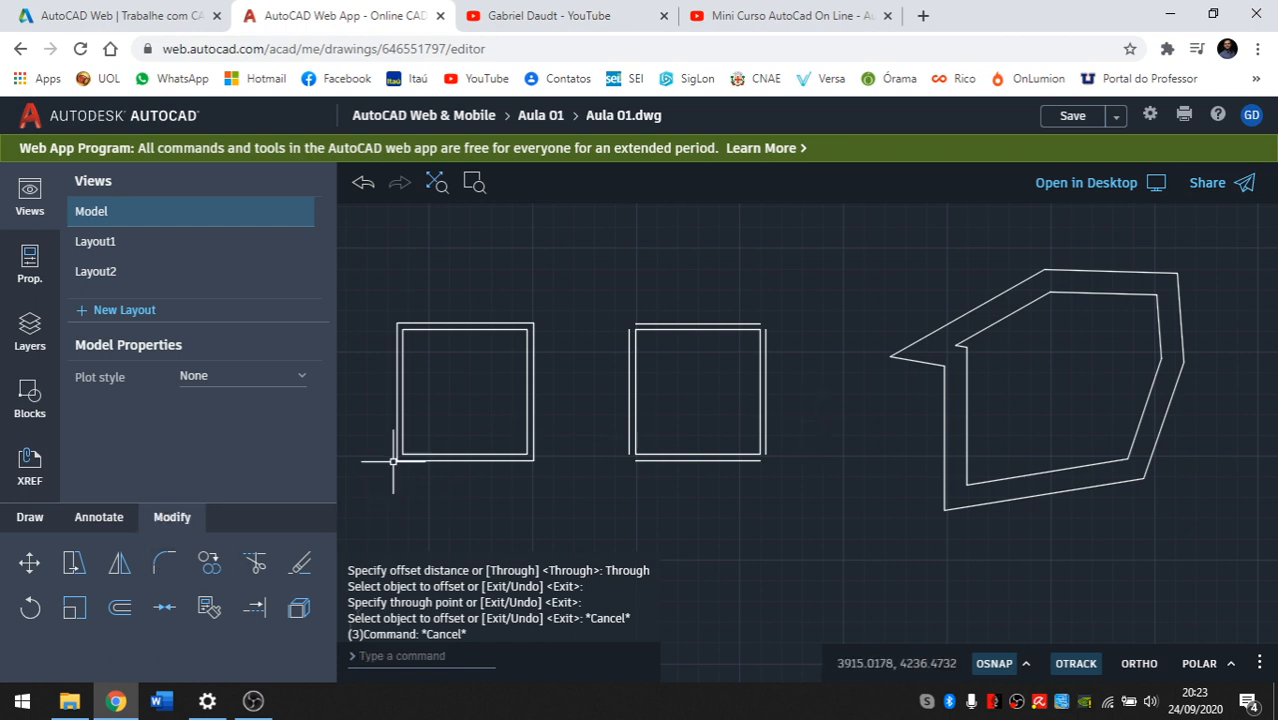
scroll(645, 322, "up", 5)
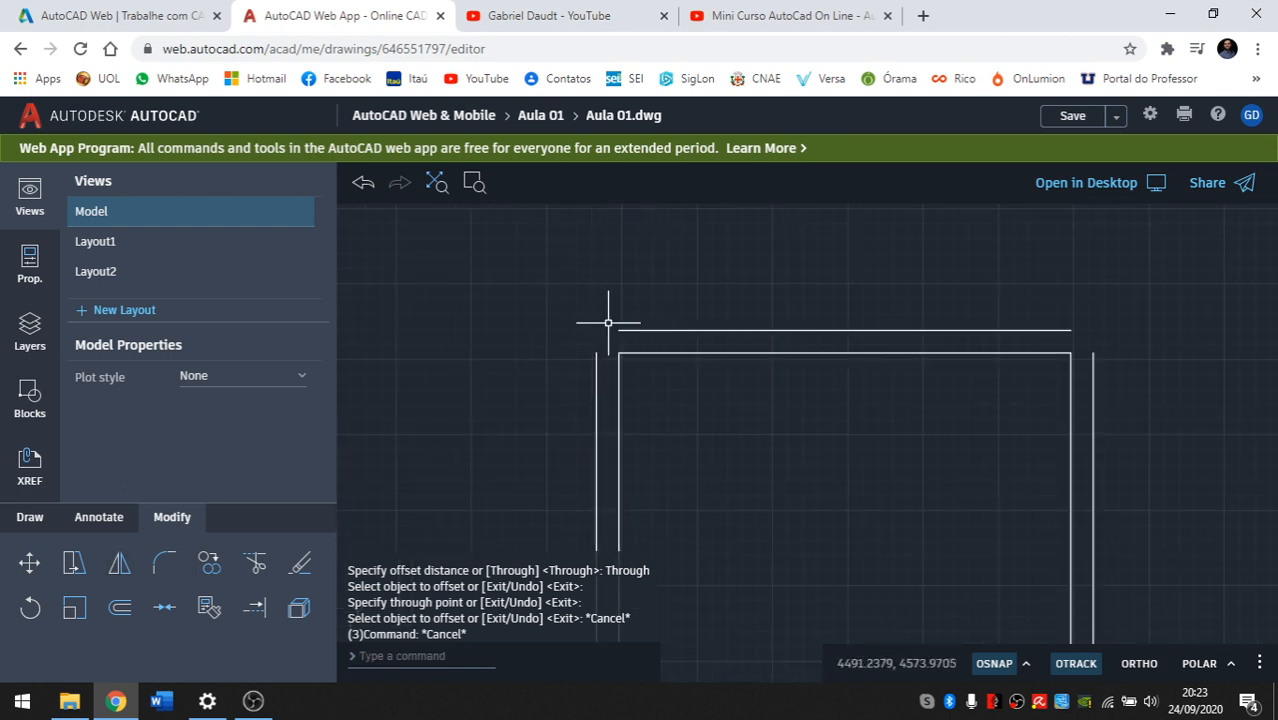
left_click(162, 566)
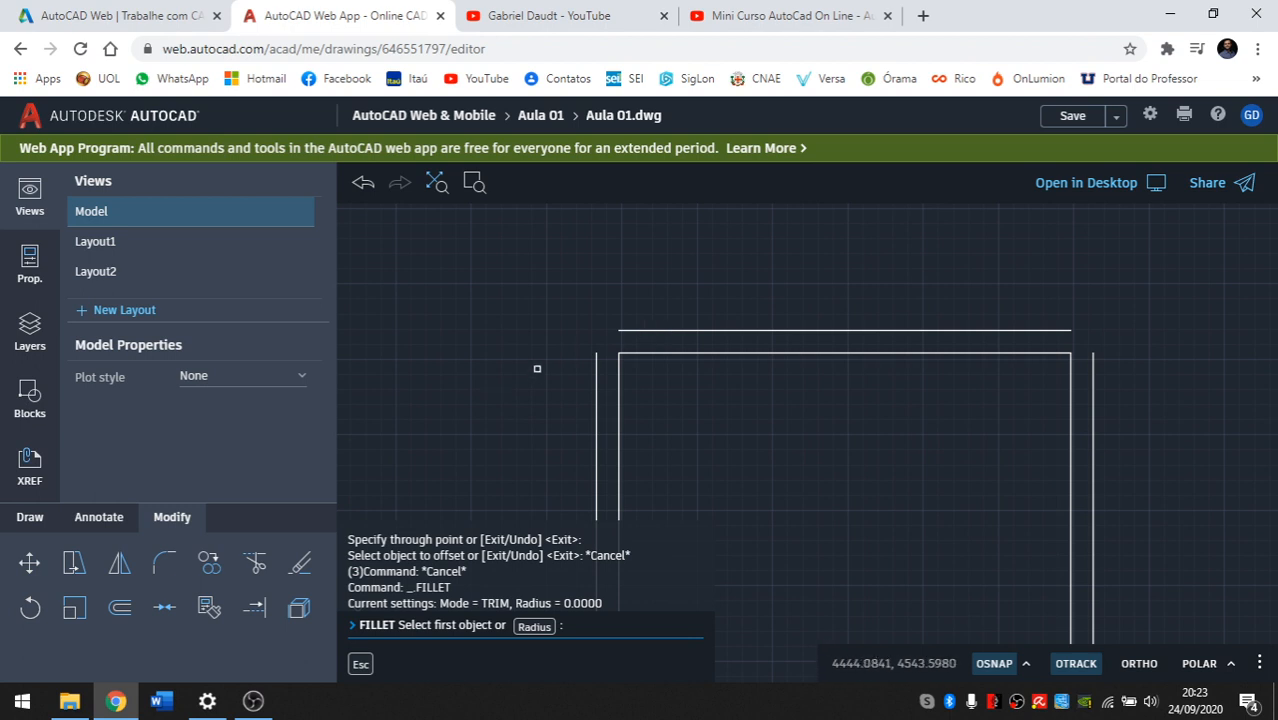
key("Escape")
key("Escape")
key("Escape")
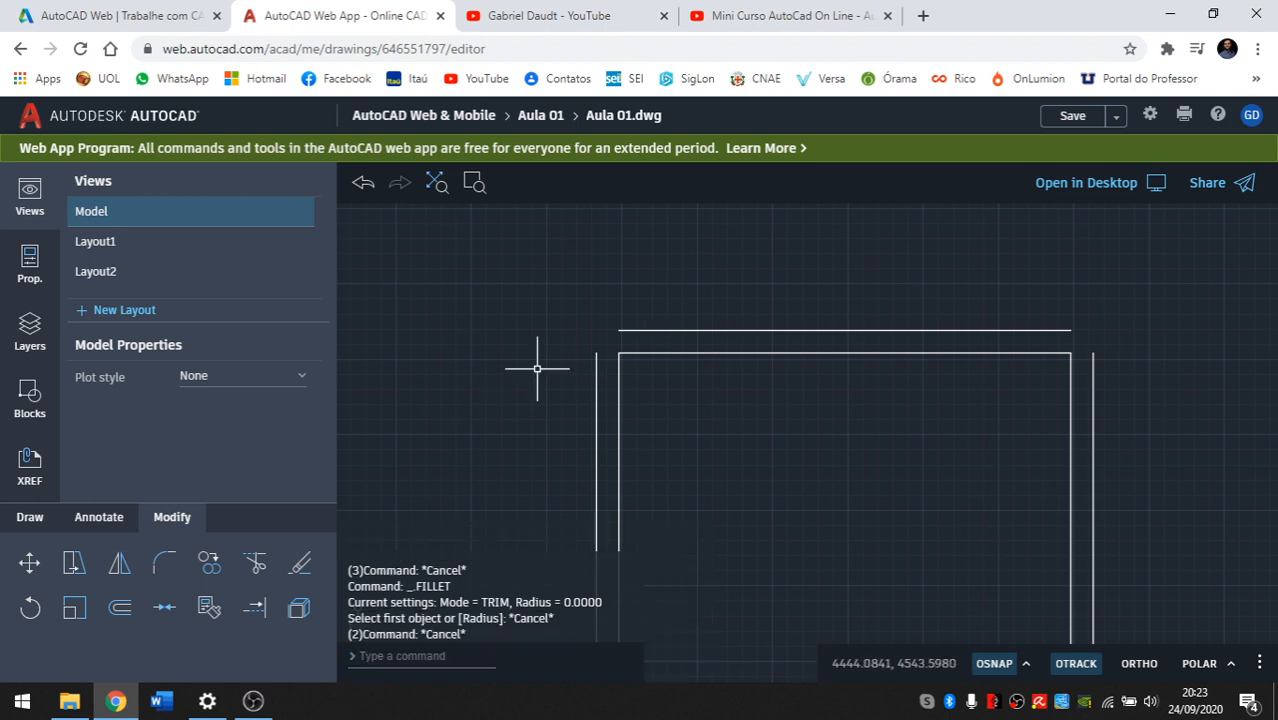
Fillet the line-drawn square's outer left and top offset lines with radius 0 into a sharp upper-left corner.
type("f")
key("Return")
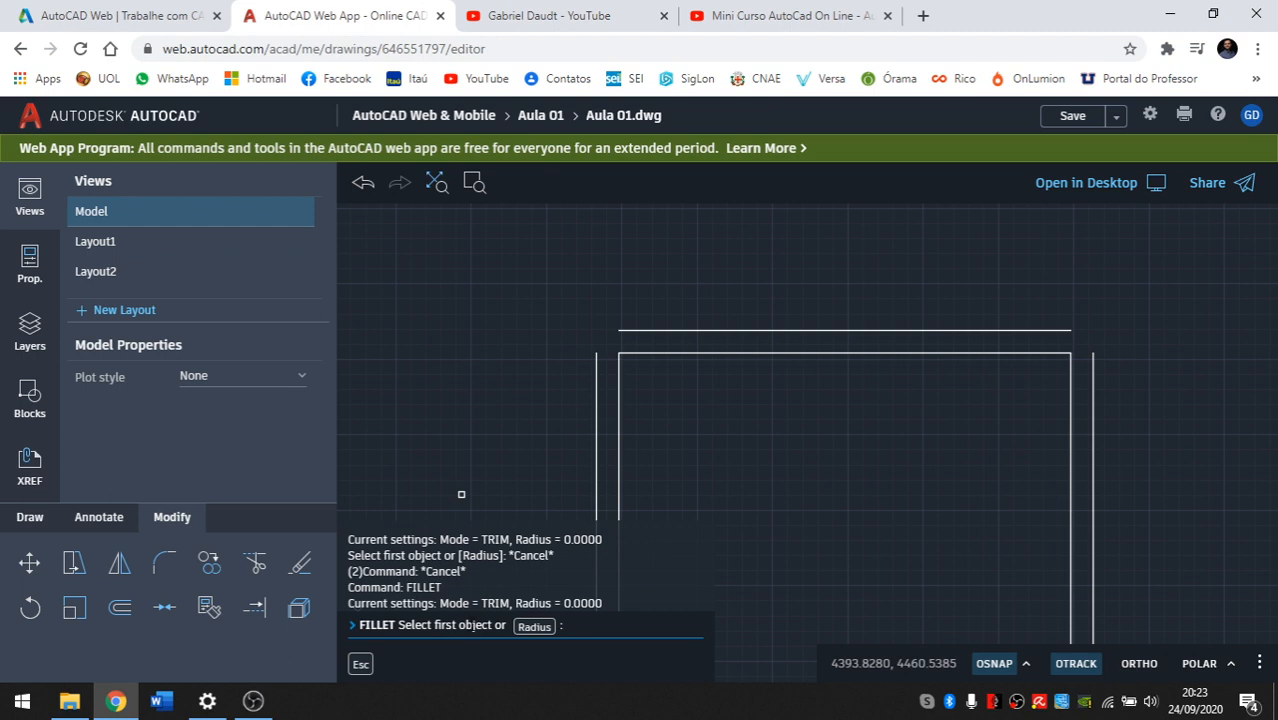
left_click(596, 364)
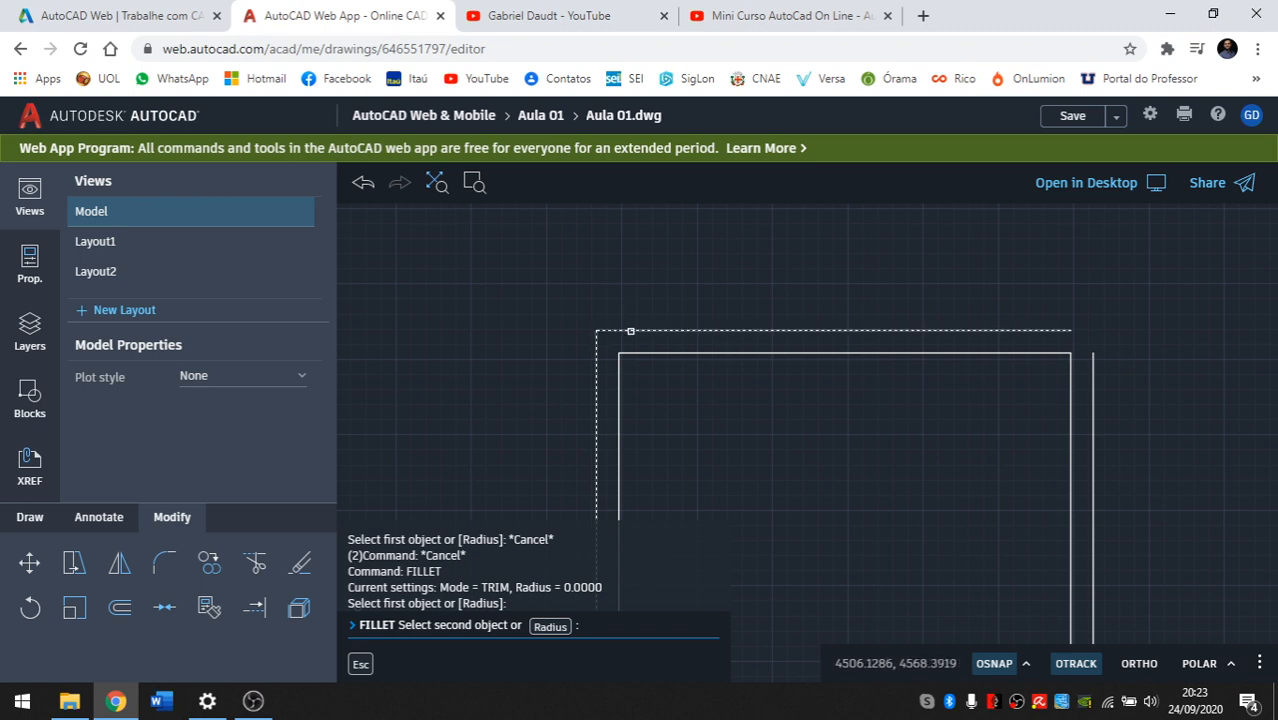
left_click(630, 330)
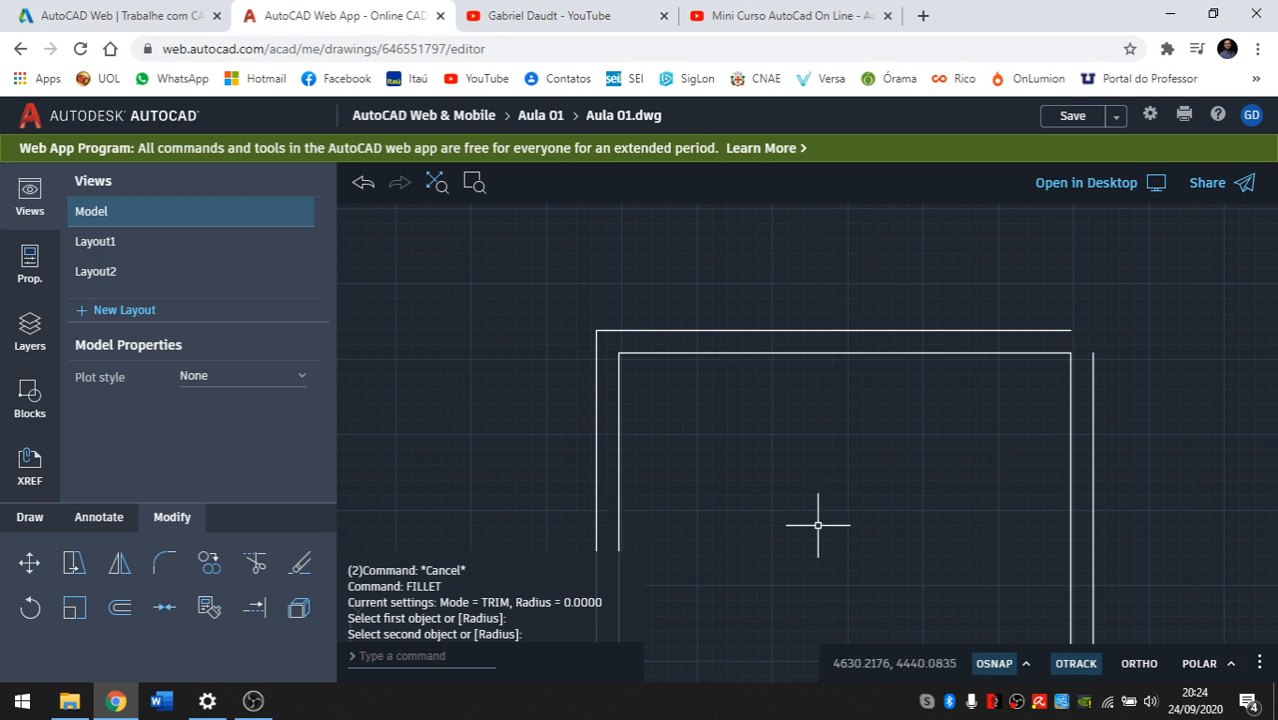
Fillet the line-drawn square's outer right and top offset lines with a radius of 50.
middle_click_drag(819, 519, 666, 492)
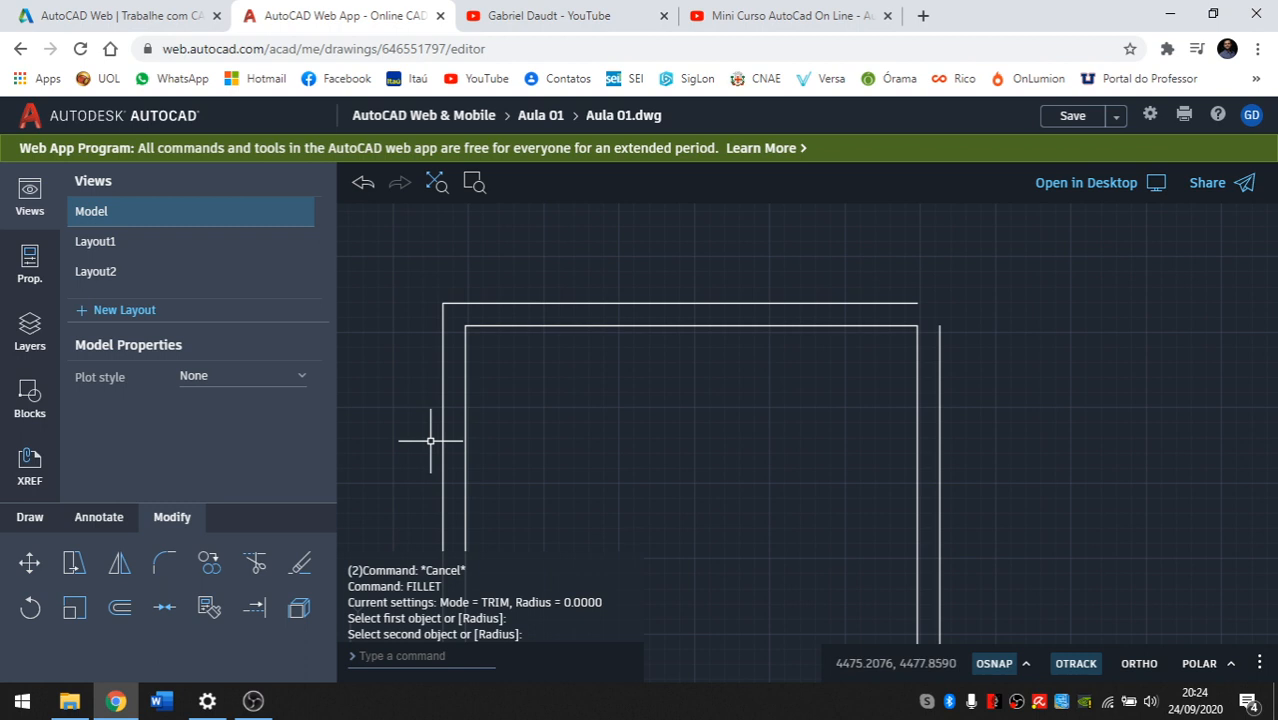
type("f")
key("Return")
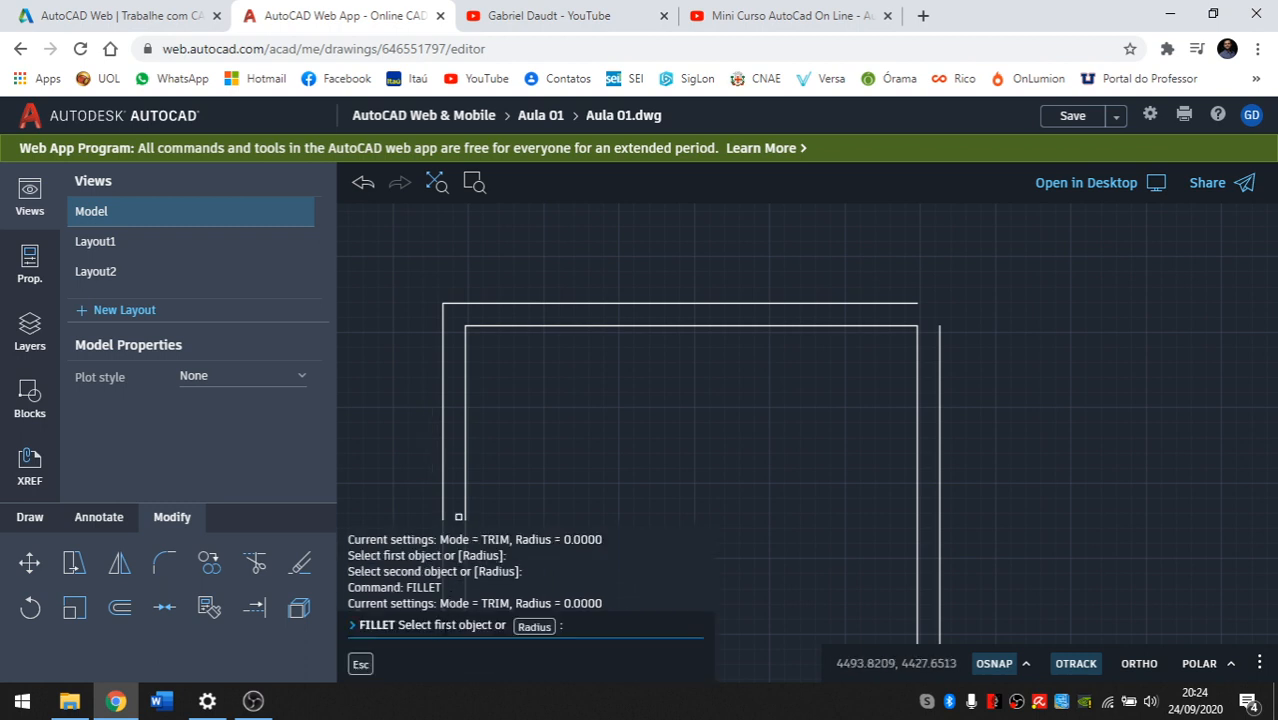
left_click_drag(405, 625, 483, 625)
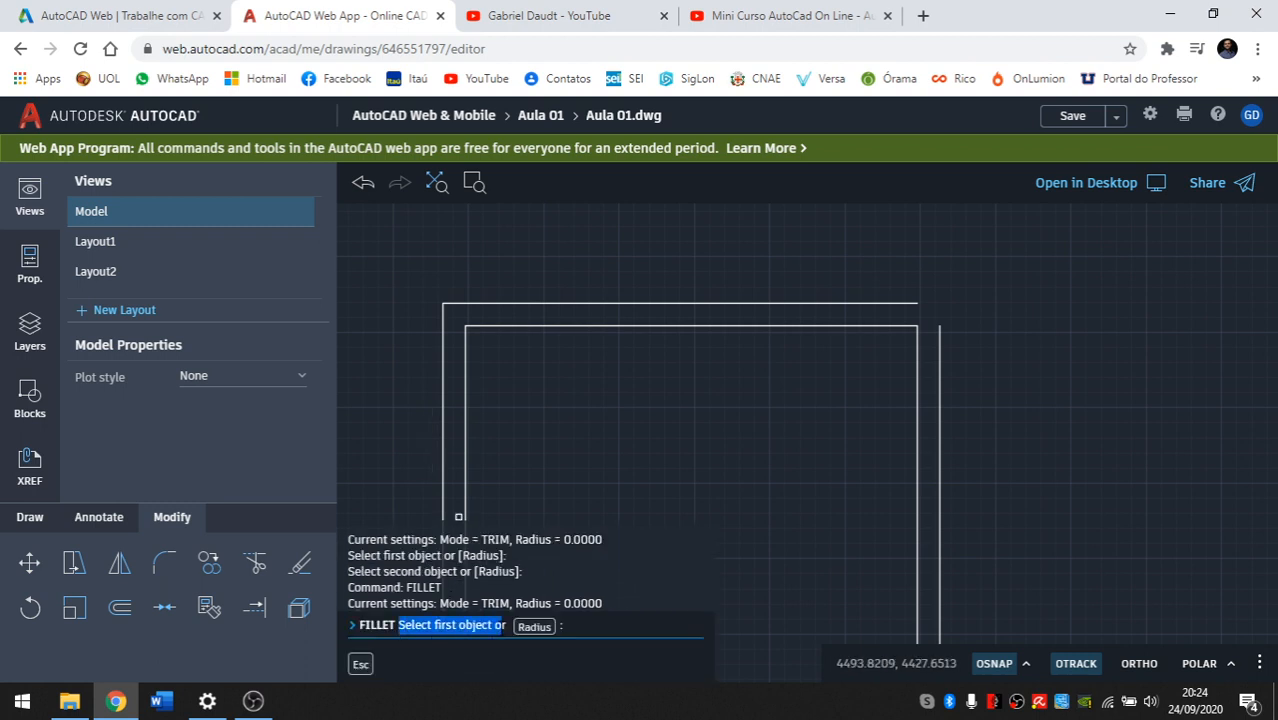
left_click(530, 627)
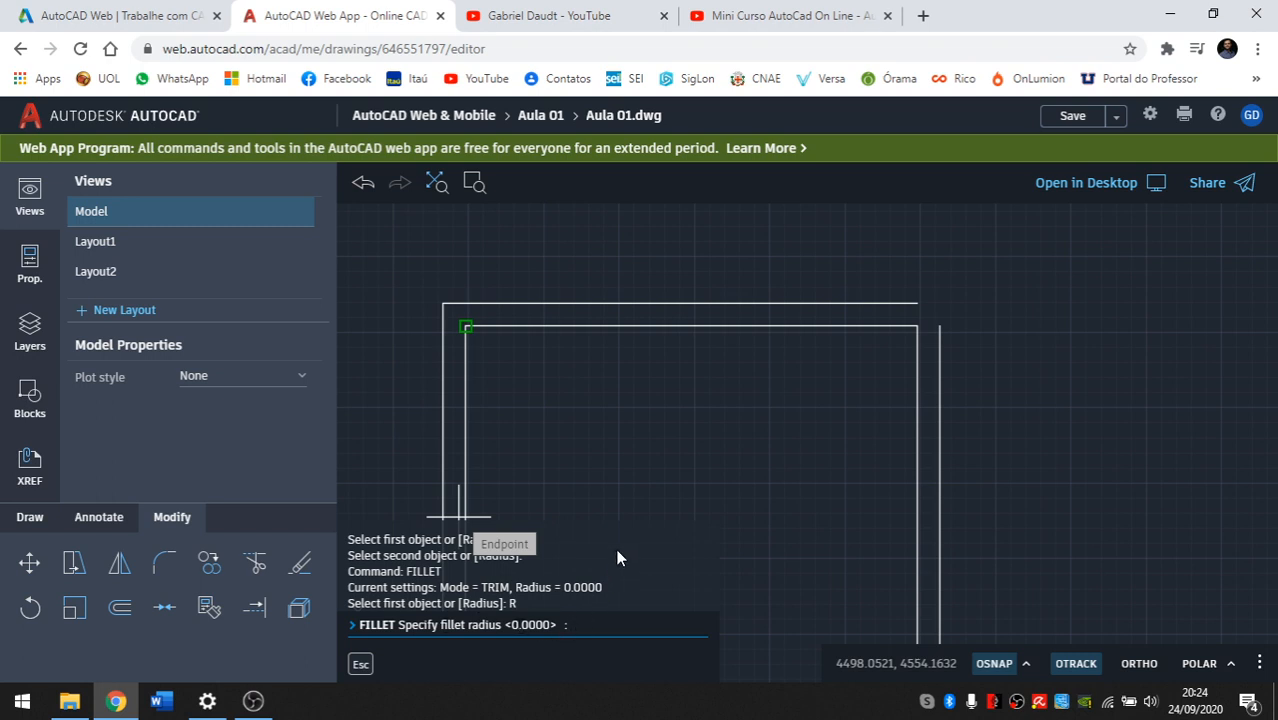
key("Return")
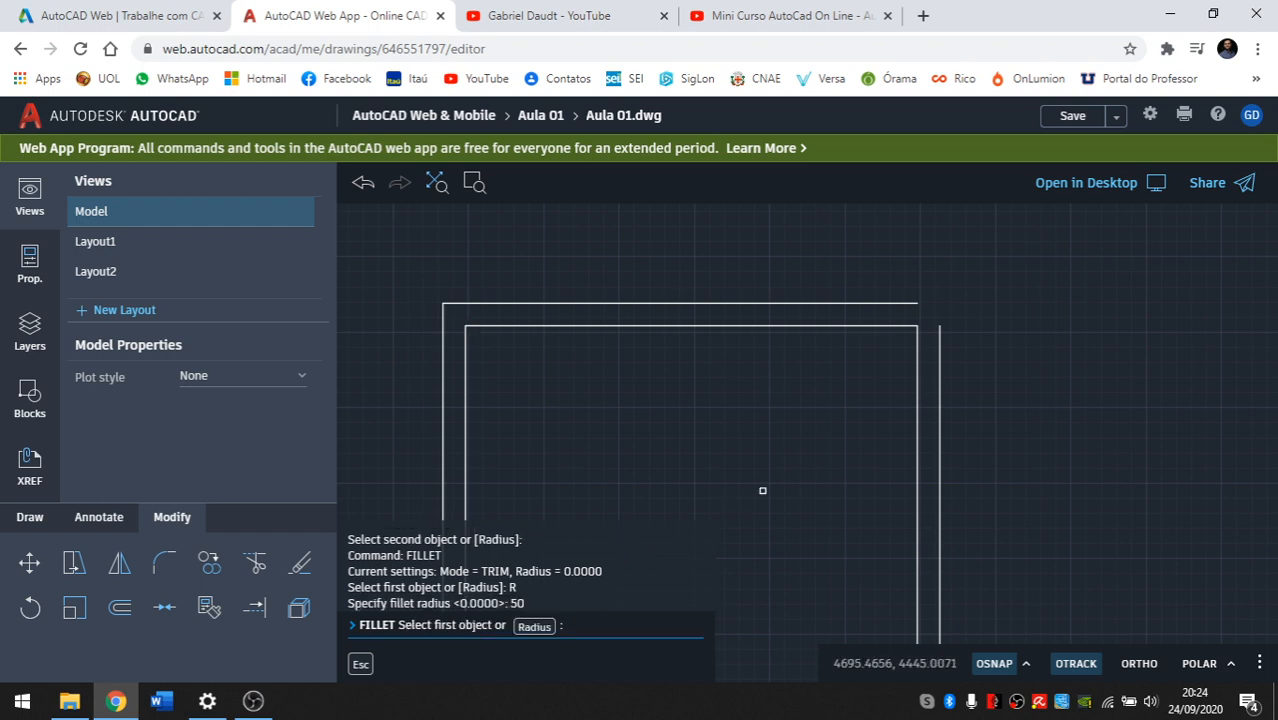
left_click(939, 373)
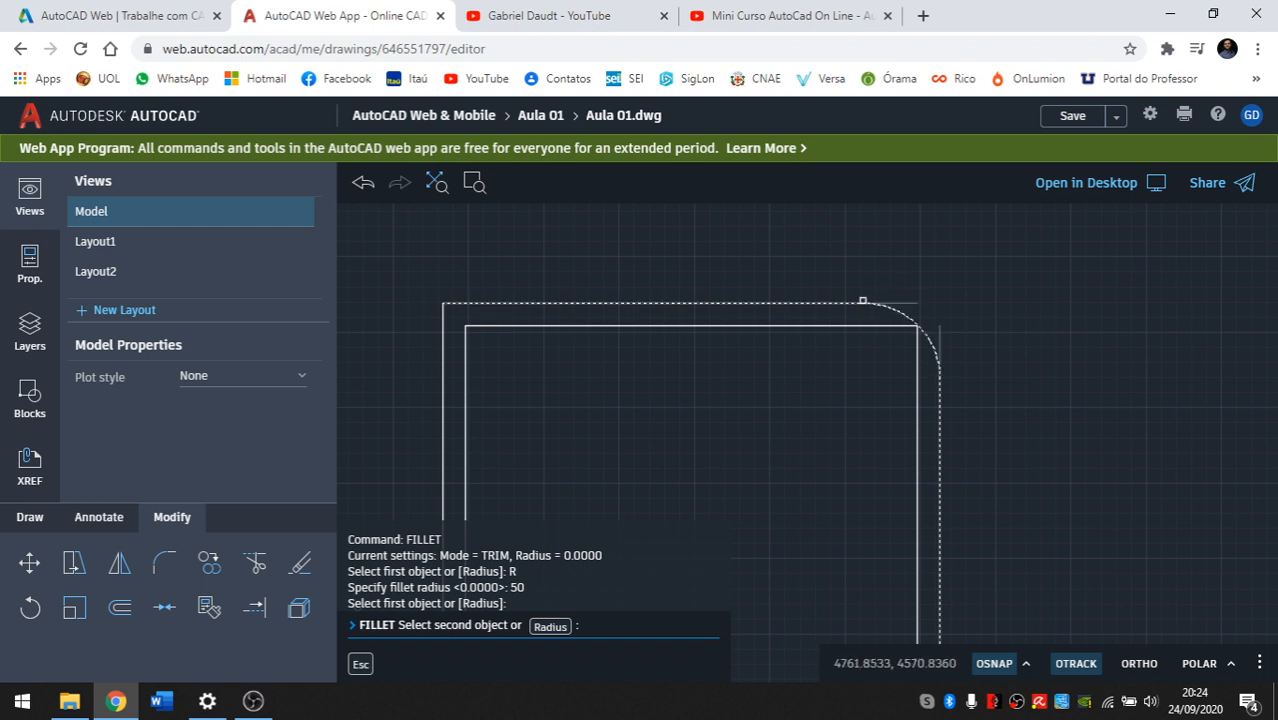
left_click(862, 300)
scroll(899, 314, "up", 1)
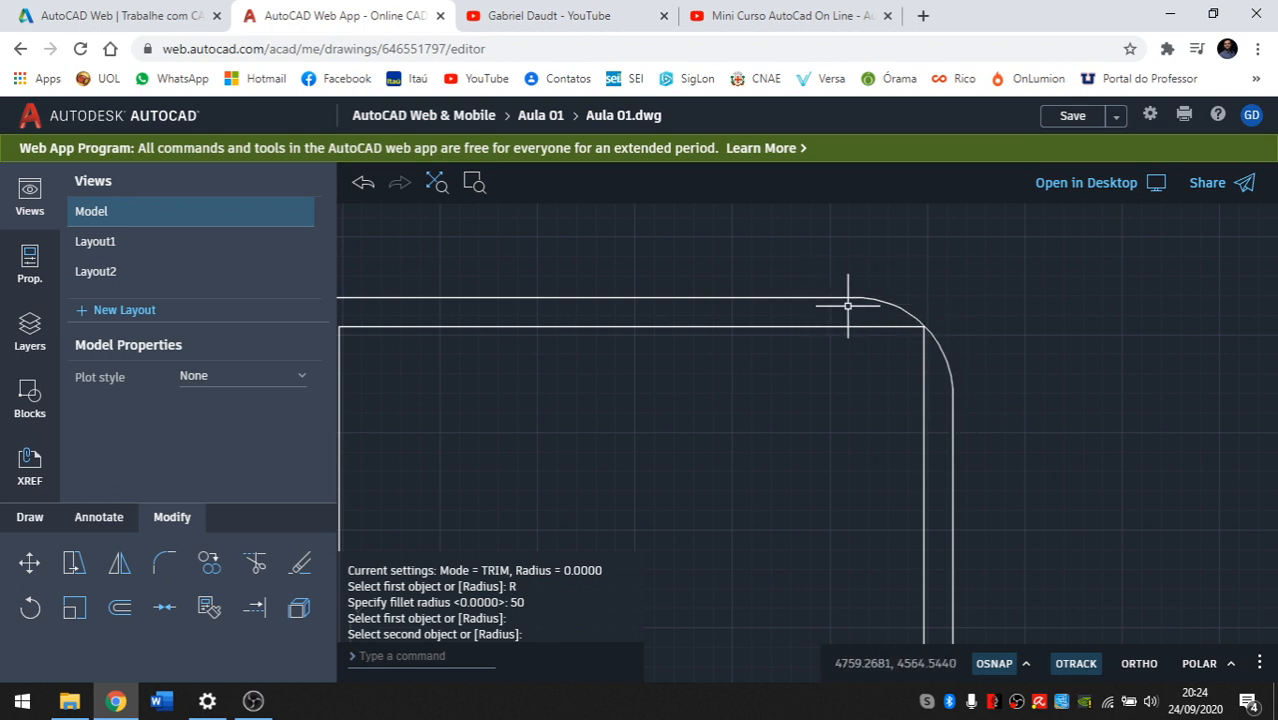
Fillet the line-drawn square's inner left and bottom lines with a radius of 100.
scroll(847, 305, "down", 3)
middle_click_drag(753, 315, 739, 274)
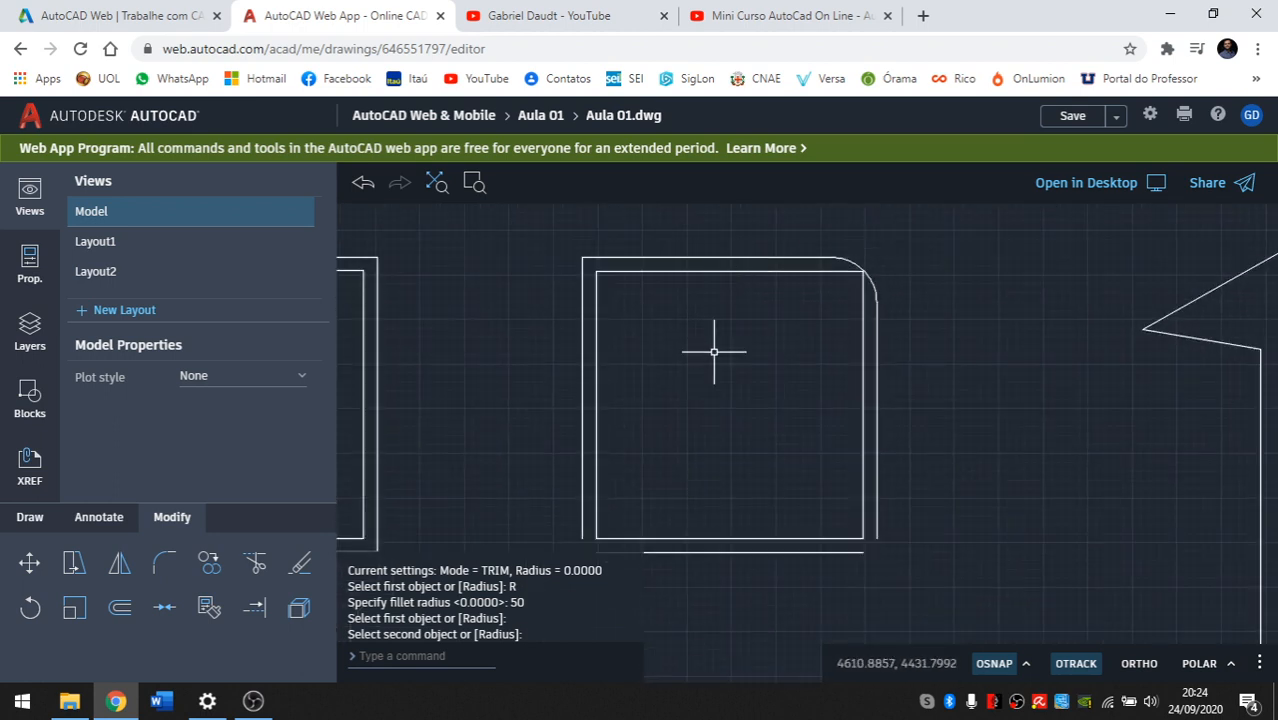
middle_click_drag(683, 408, 691, 358)
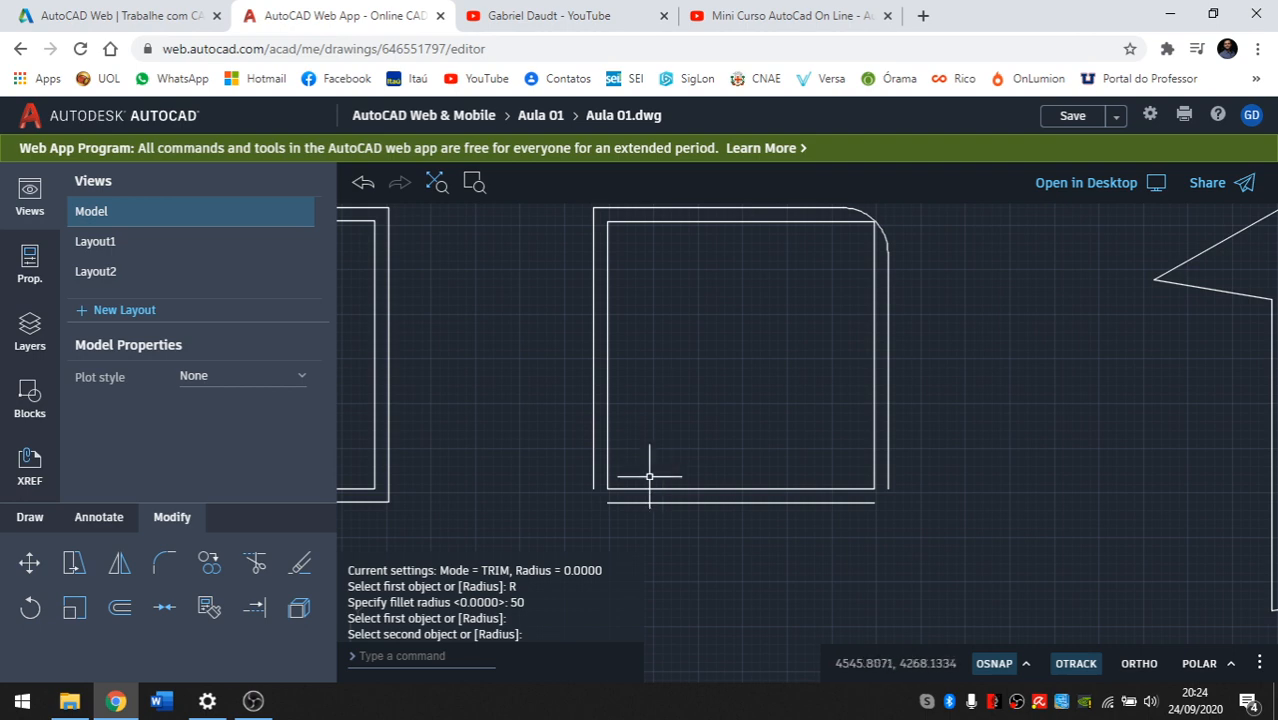
type("f")
key("Return")
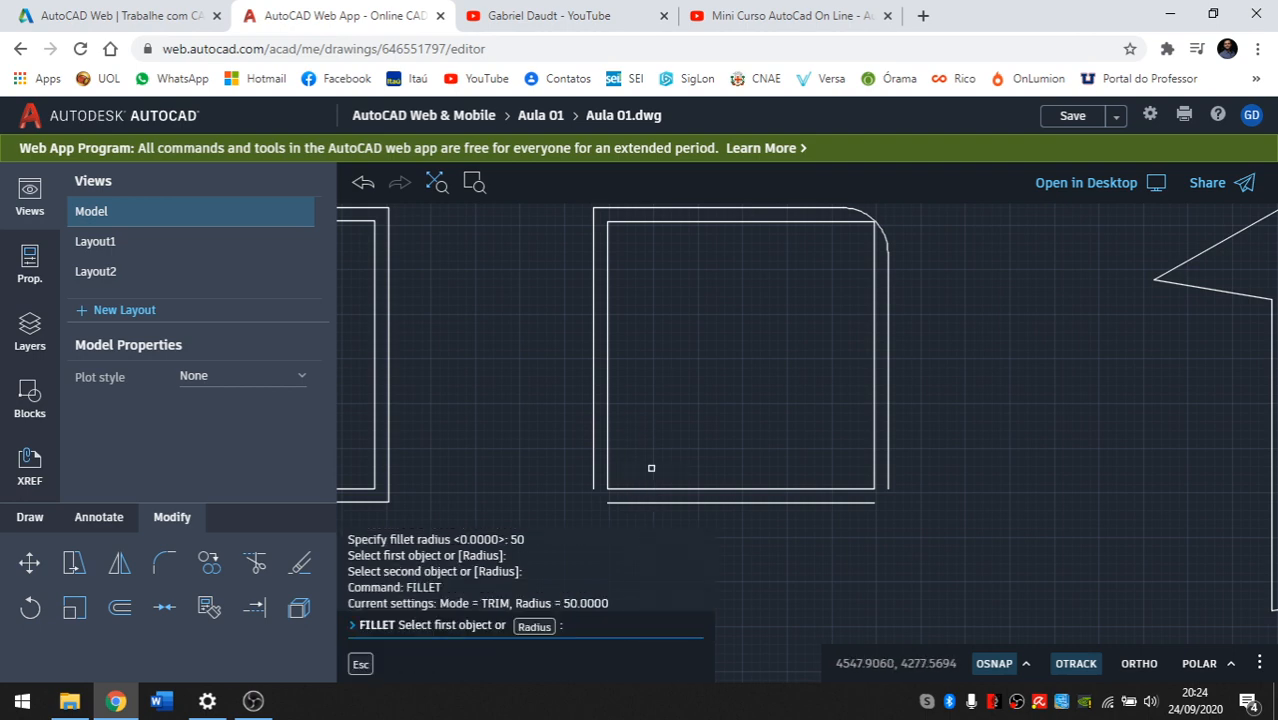
type("r")
key("Return")
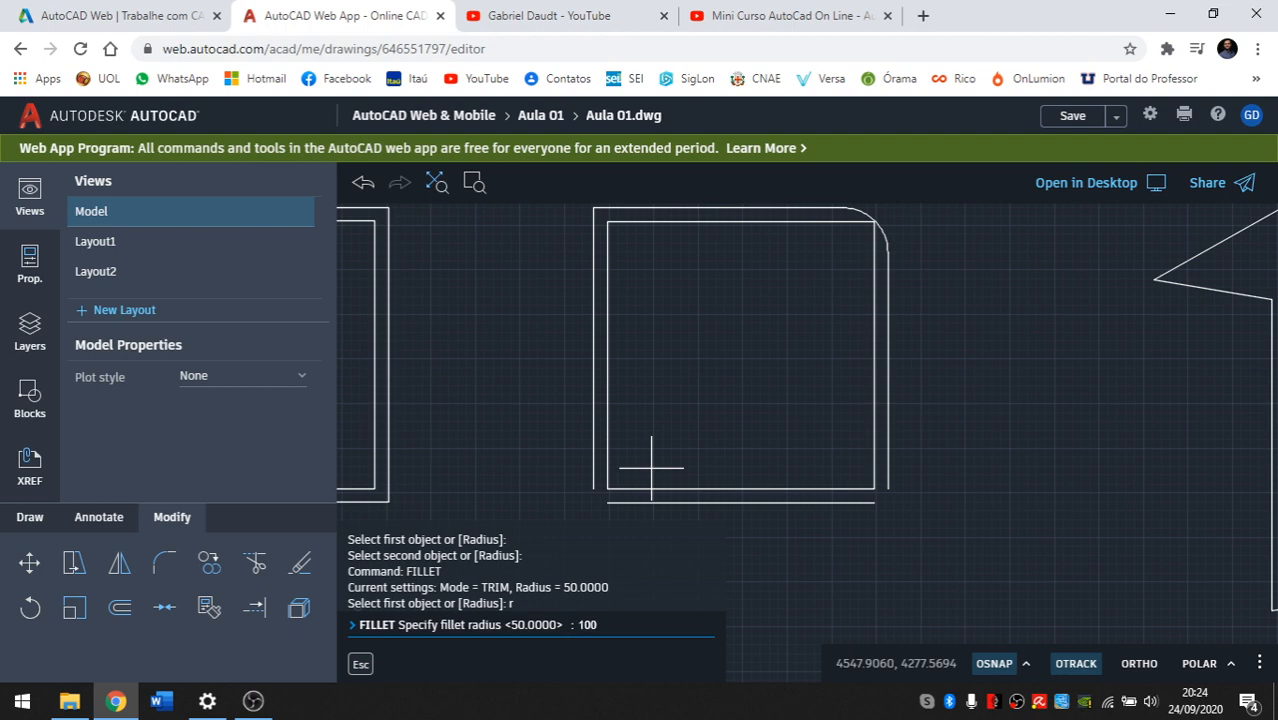
key("Return")
left_click(608, 376)
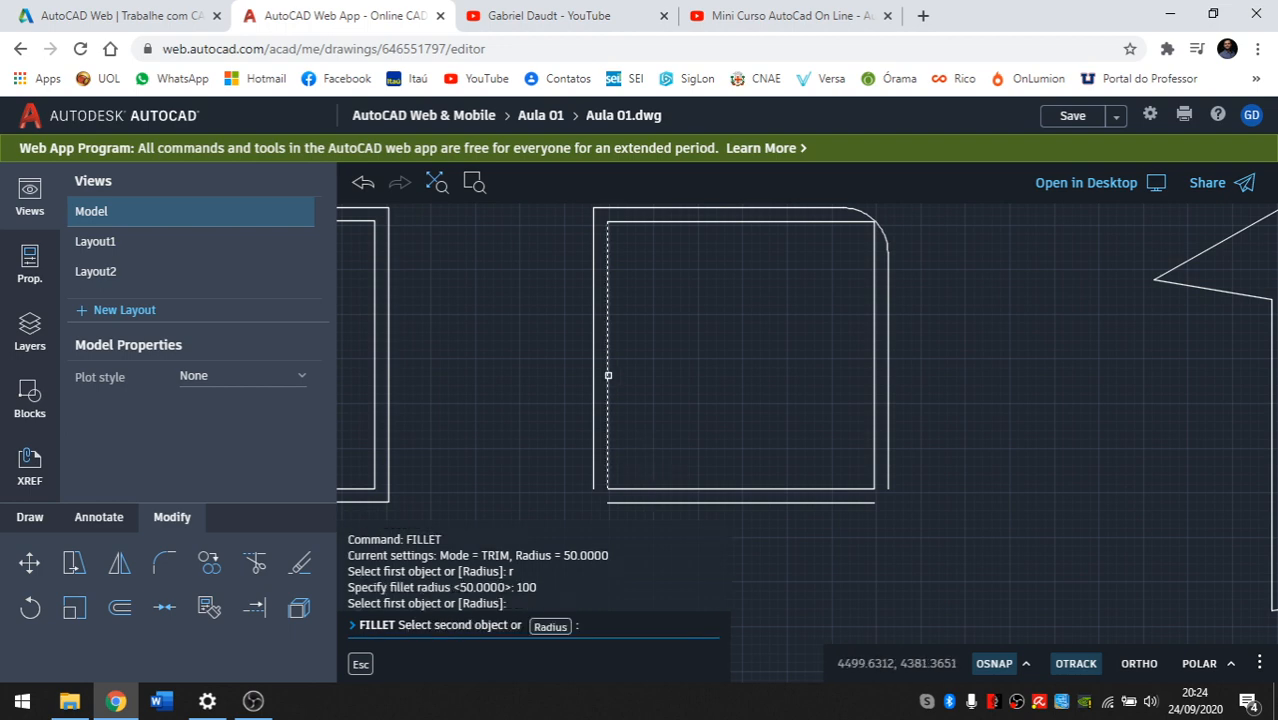
left_click(685, 487)
scroll(822, 434, "down", 2)
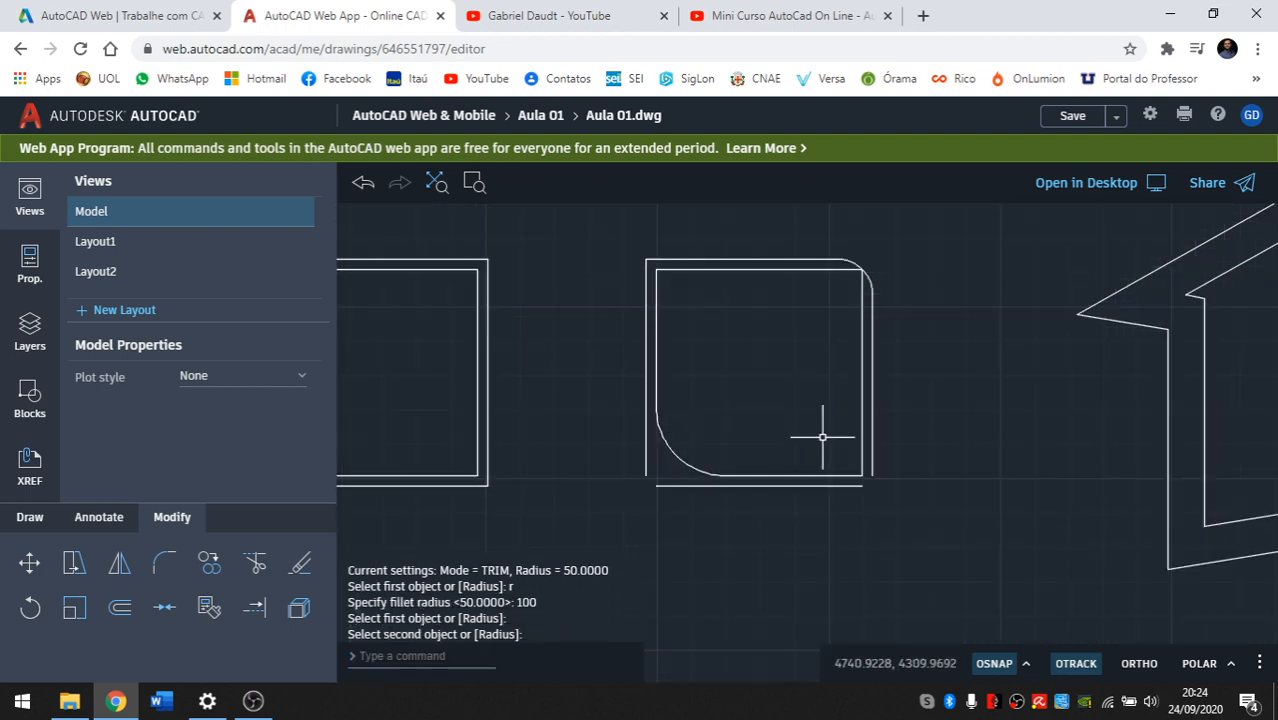
scroll(820, 477, "down", 1)
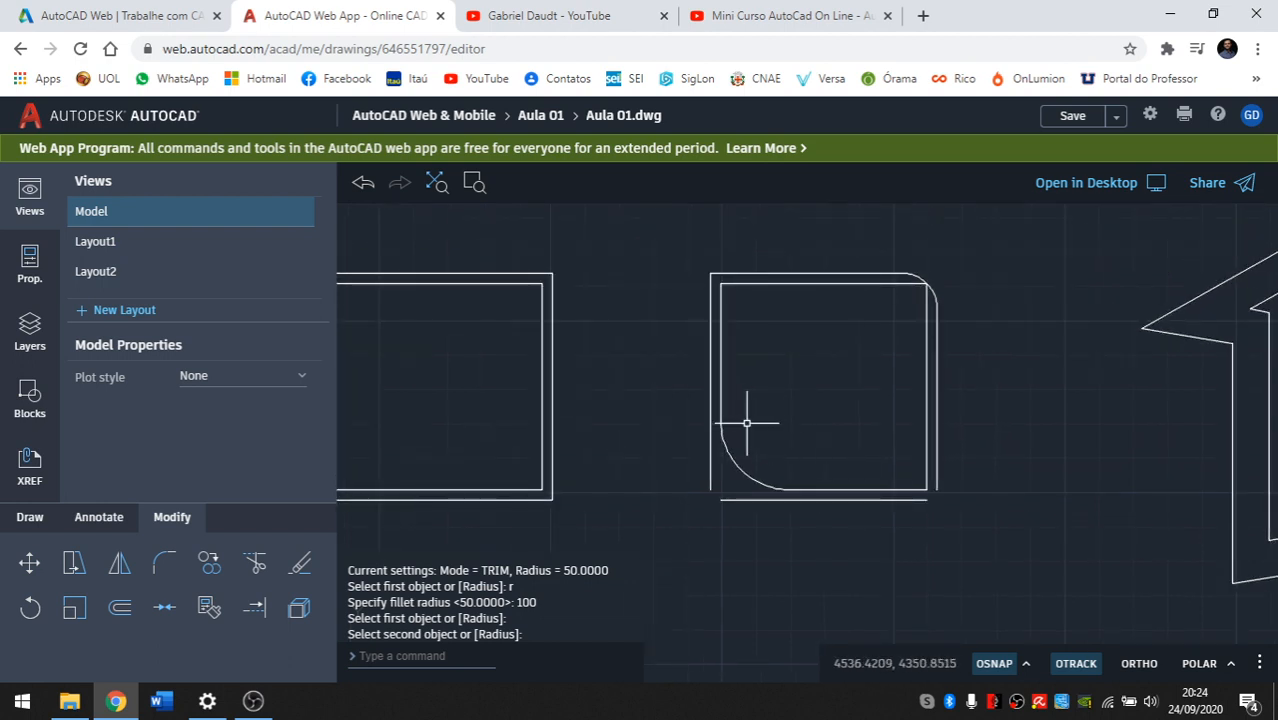
scroll(740, 420, "up", 2)
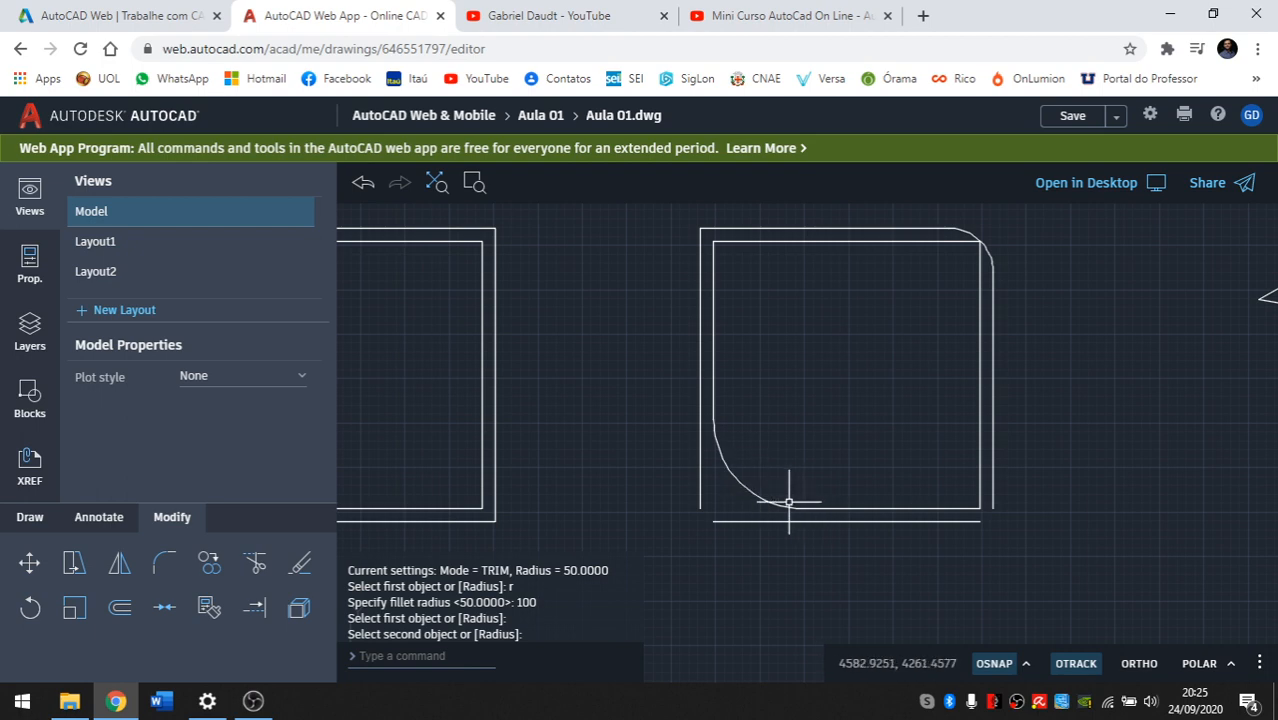
scroll(1000, 517, "up", 1)
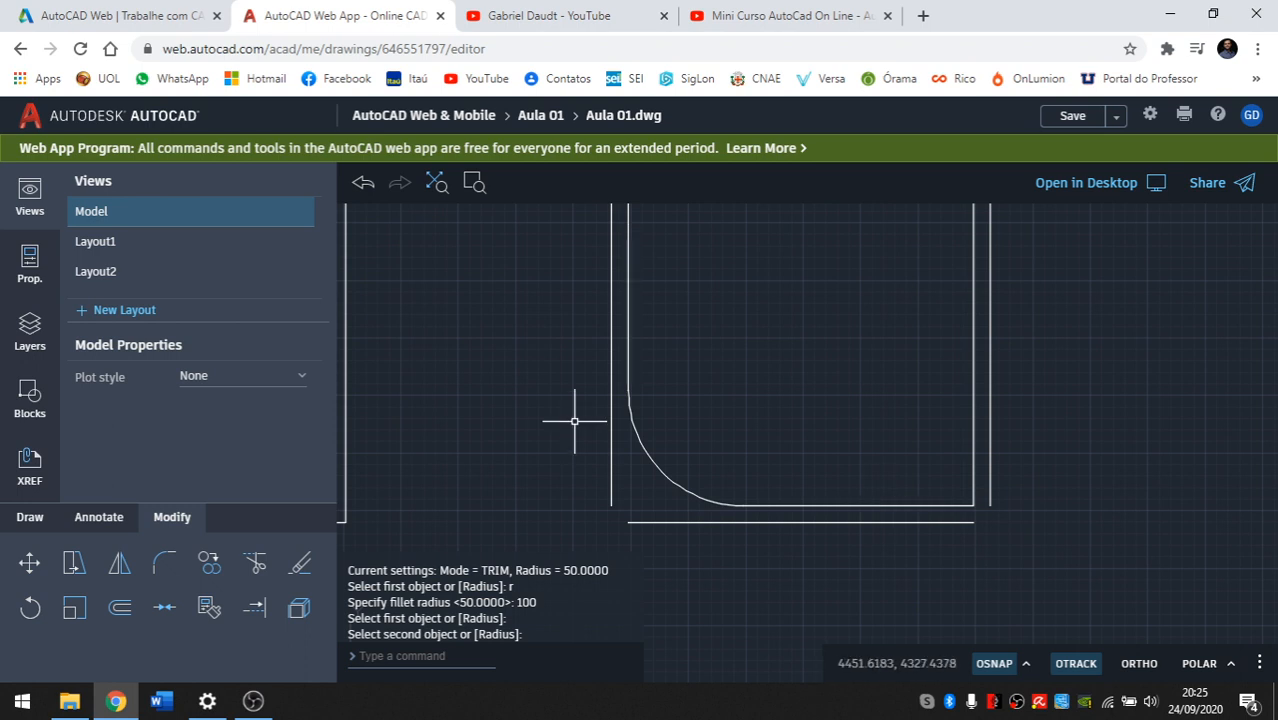
scroll(574, 421, "down", 2)
middle_click_drag(574, 421, 753, 422)
key("Escape")
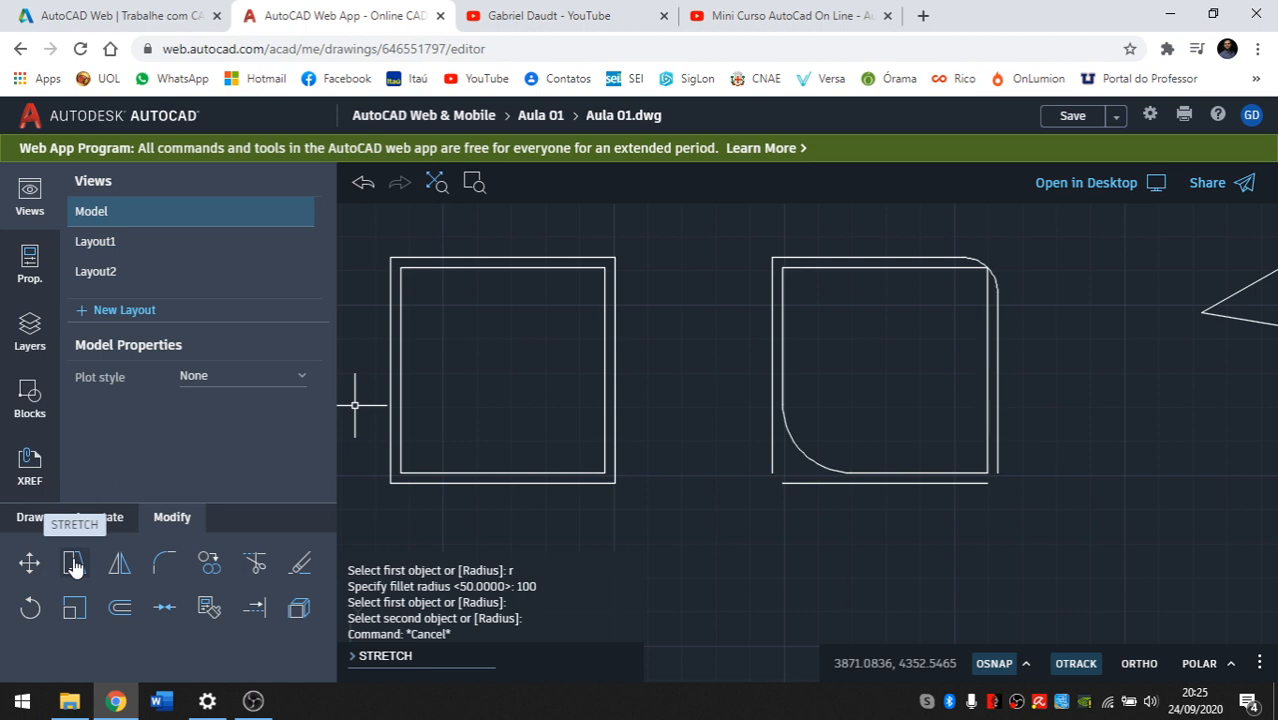
middle_click_drag(481, 406, 608, 407)
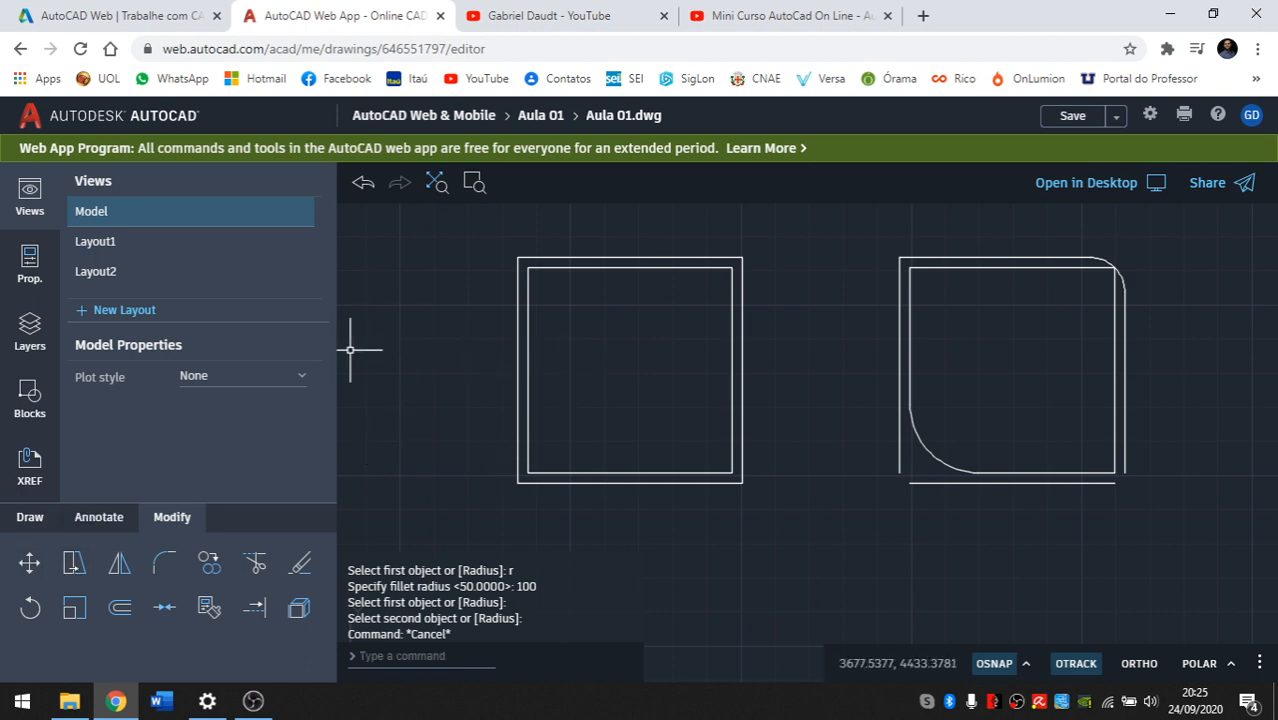
middle_click_drag(602, 356, 664, 365)
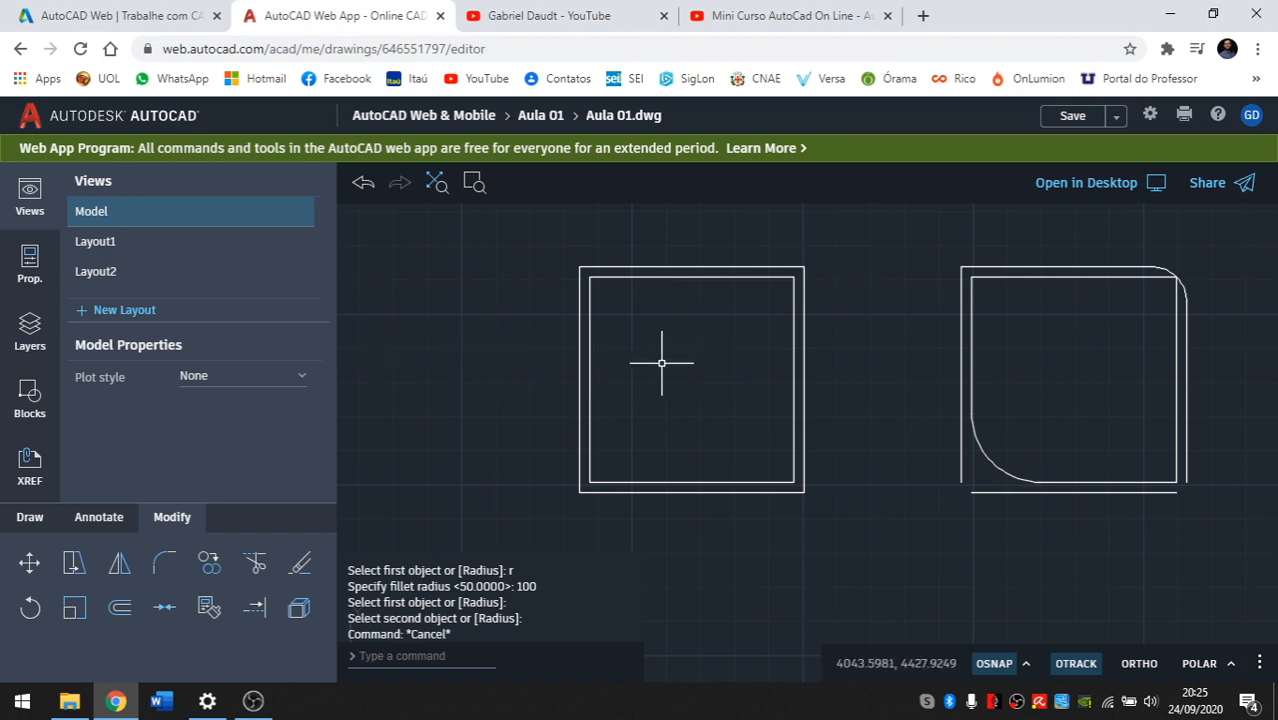
left_click(72, 568)
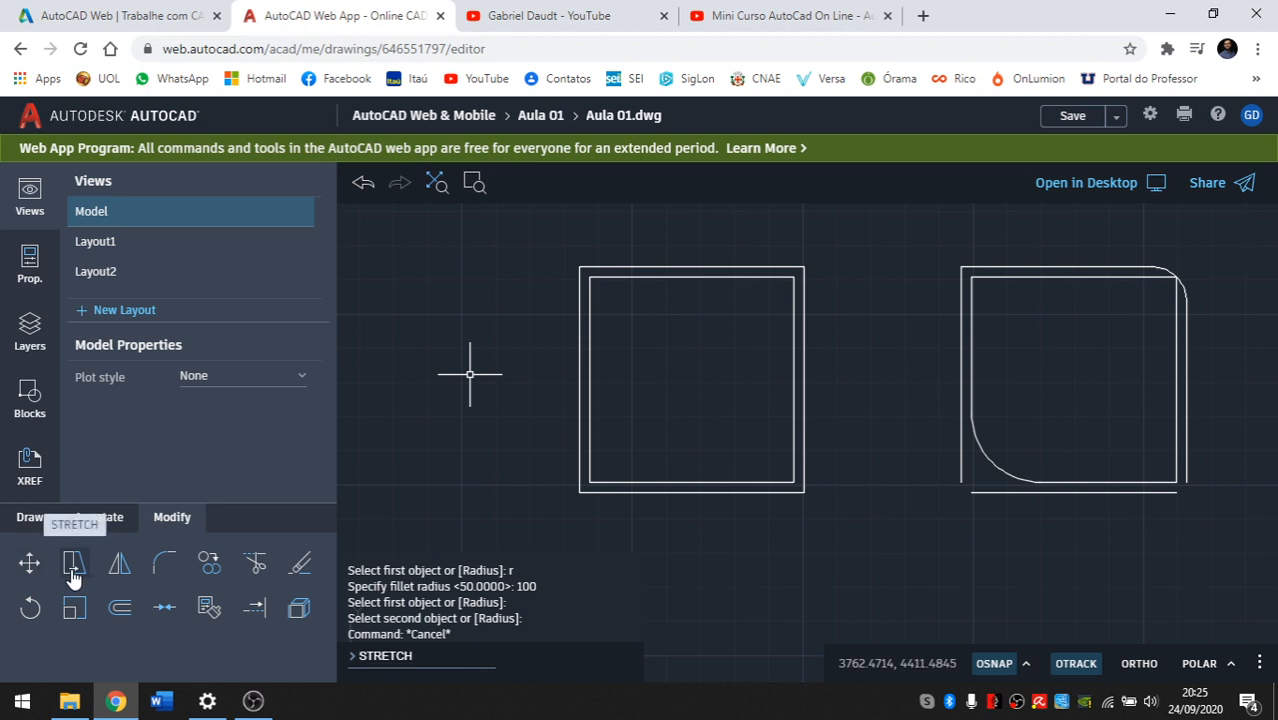
key("Escape")
key("Escape")
key("Escape")
key("Escape")
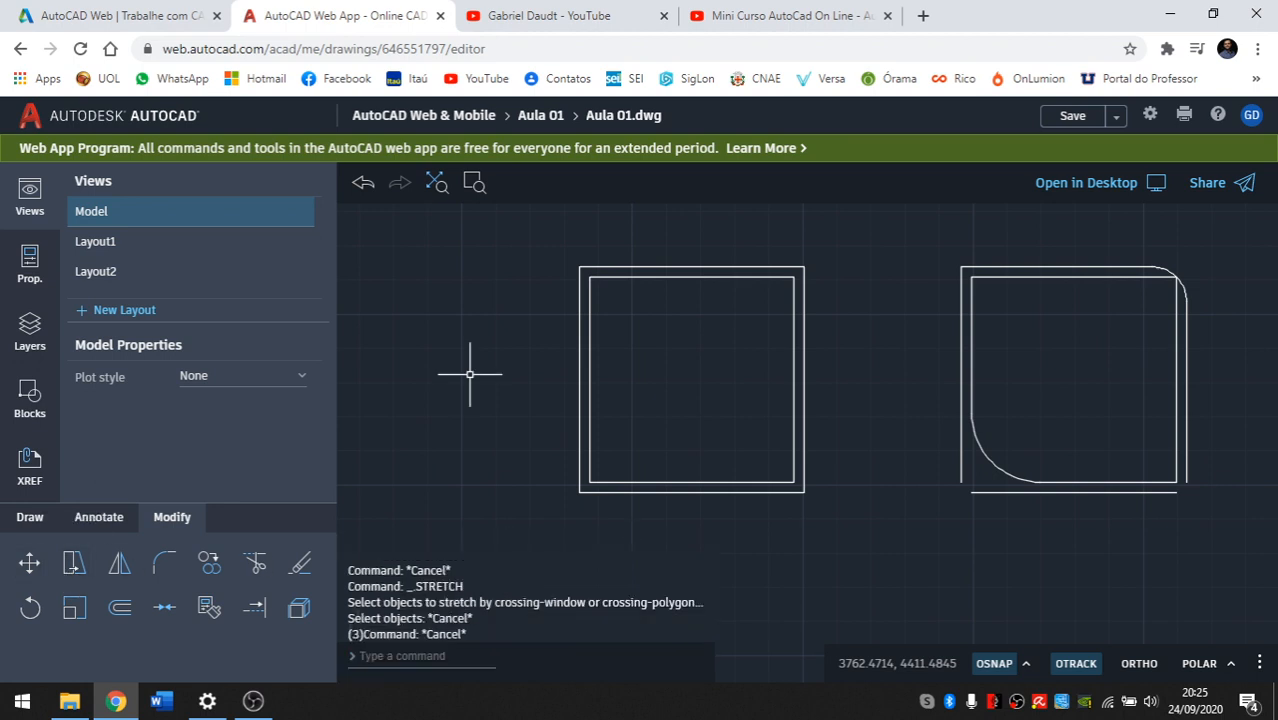
Stretch the left side of the rectangle and its offset copy 100 units to the left, with Ortho on.
type("s")
key("Return")
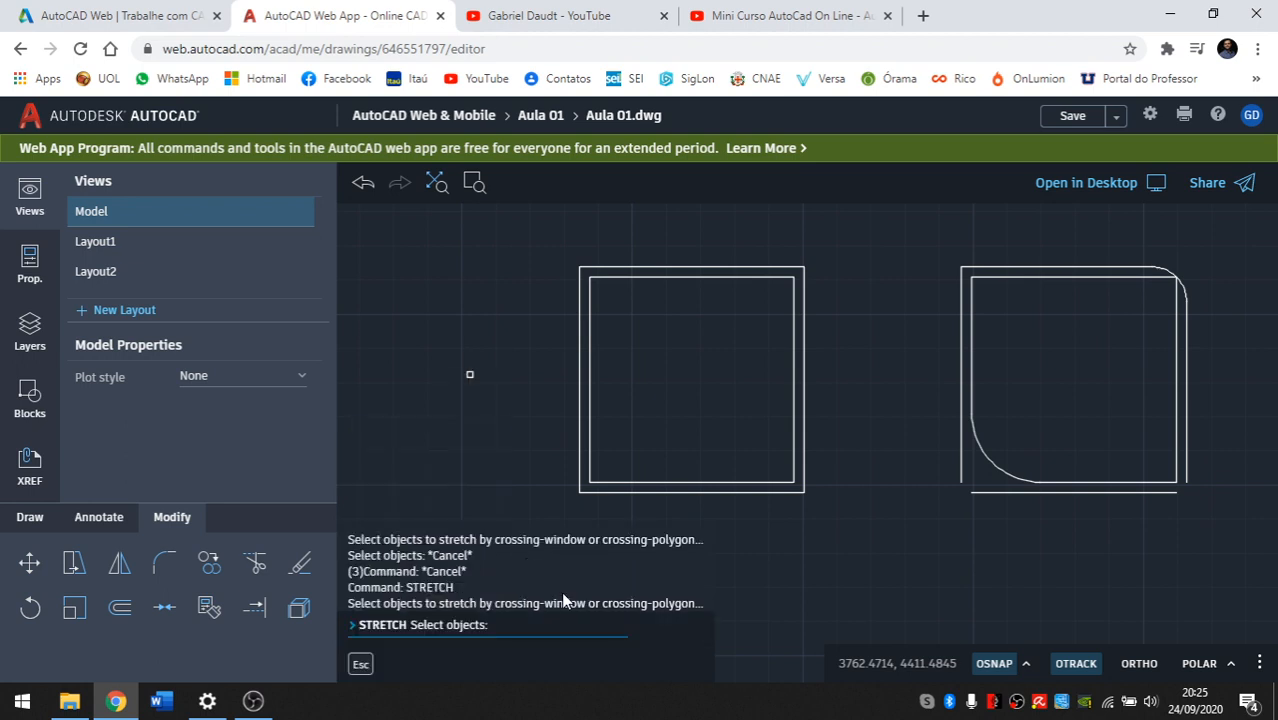
middle_click_drag(608, 448, 622, 422)
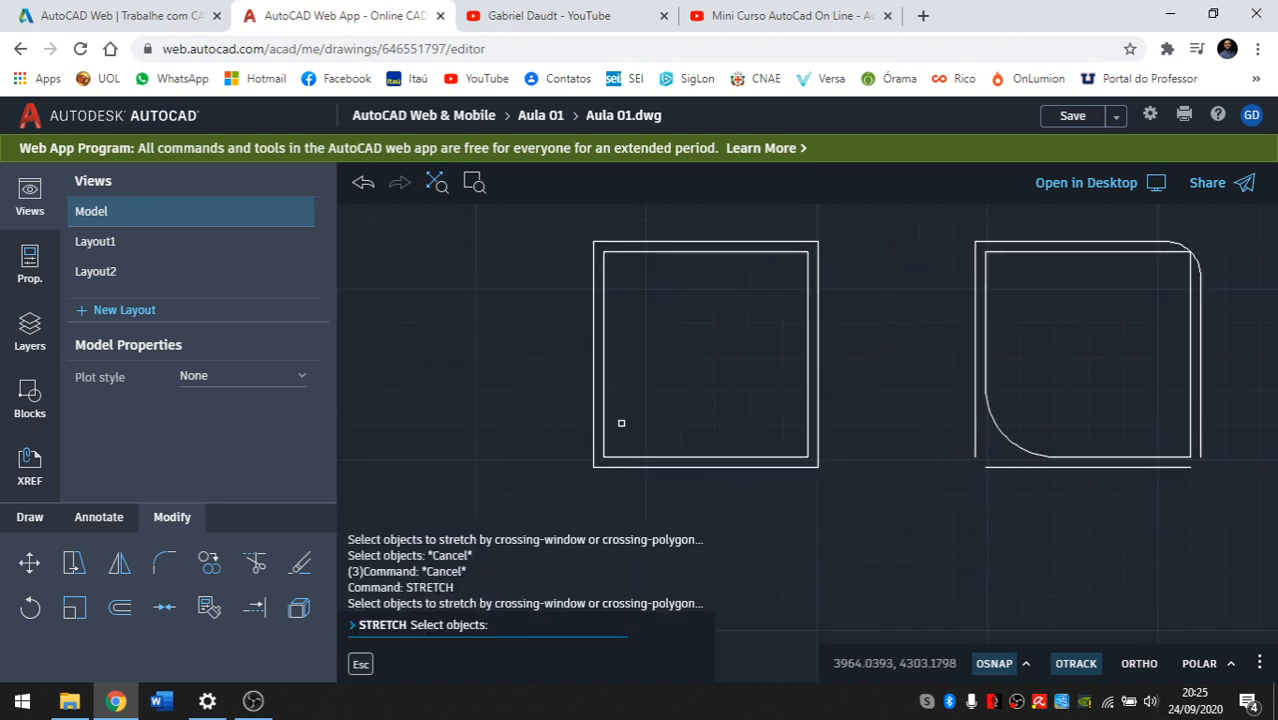
left_click(623, 488)
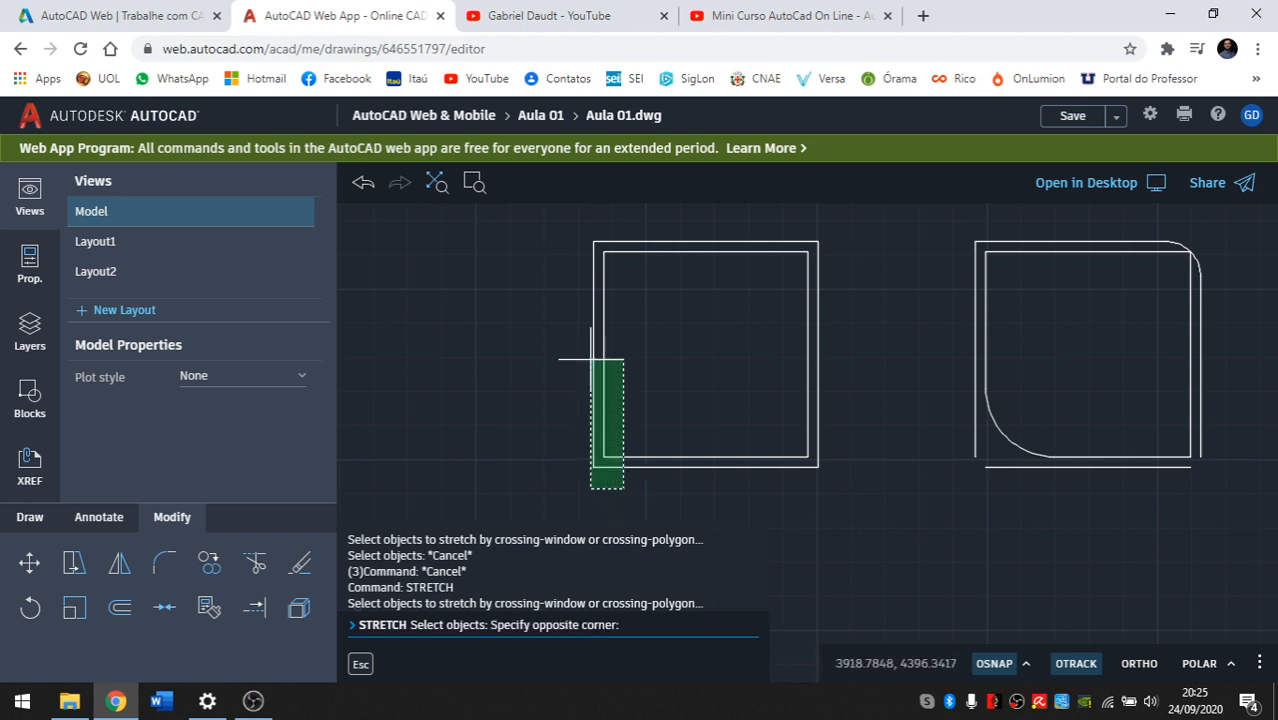
left_click(567, 226)
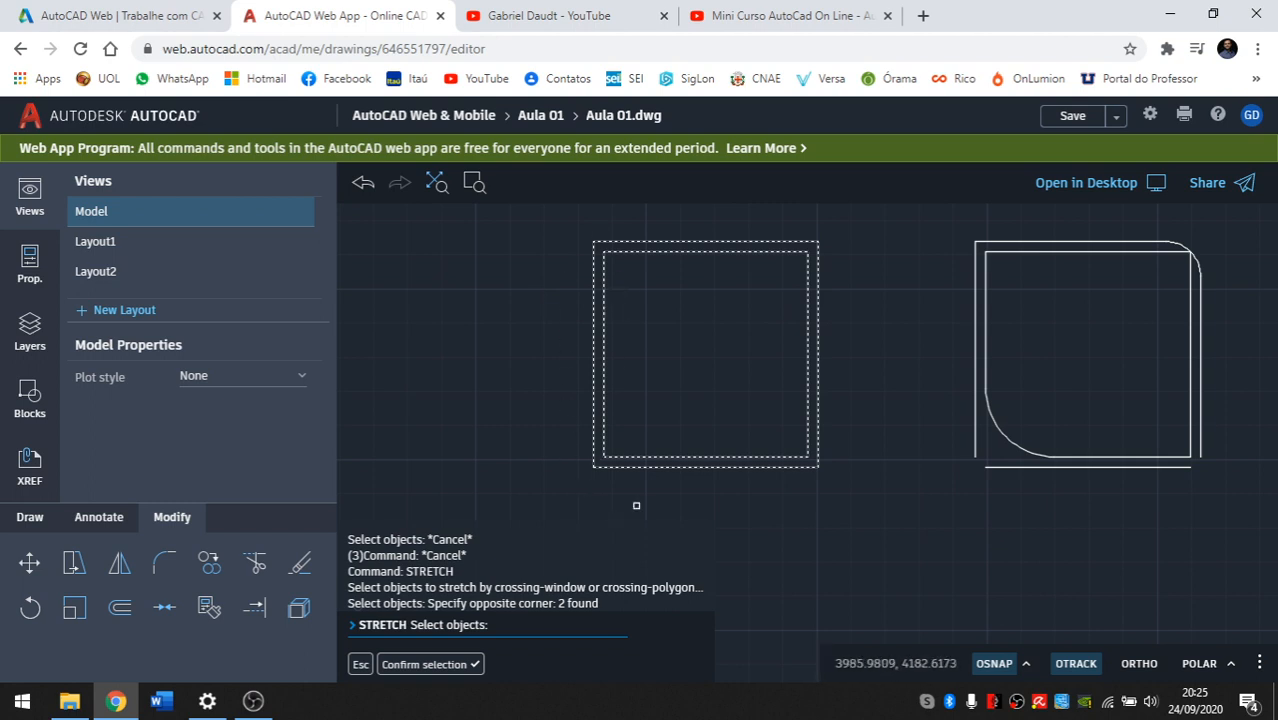
key("Return")
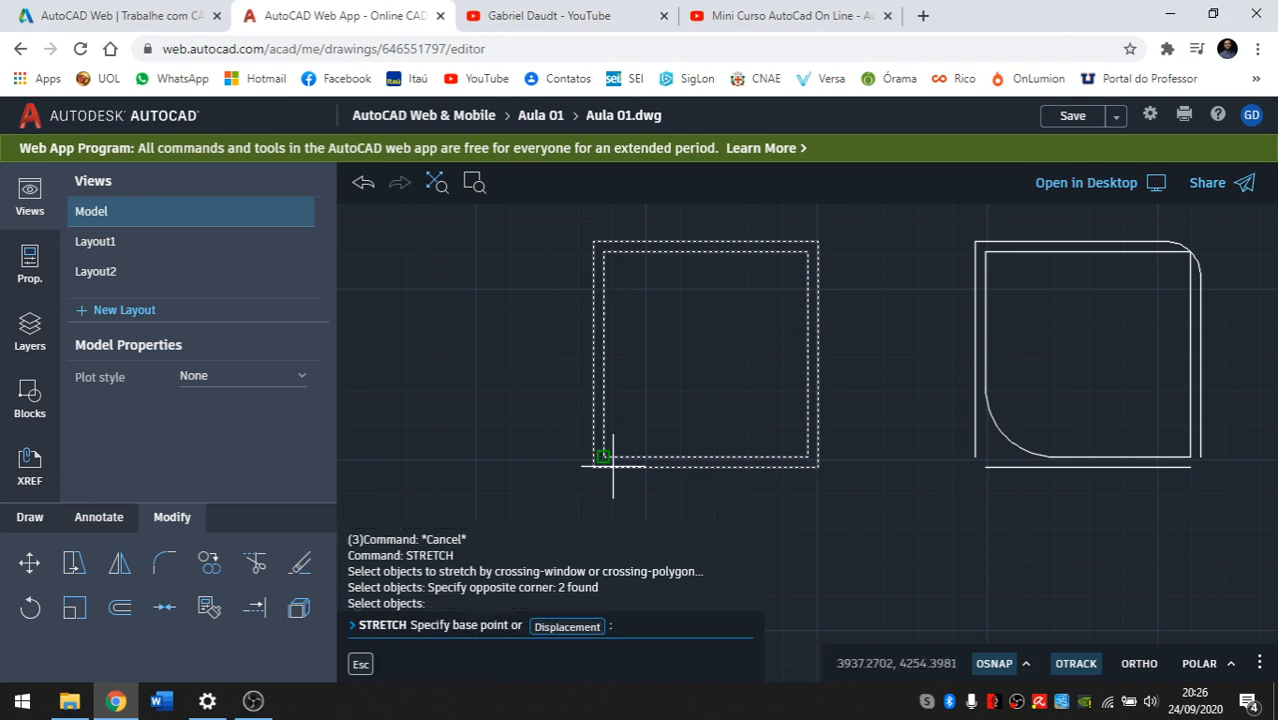
middle_click_drag(633, 497, 662, 488)
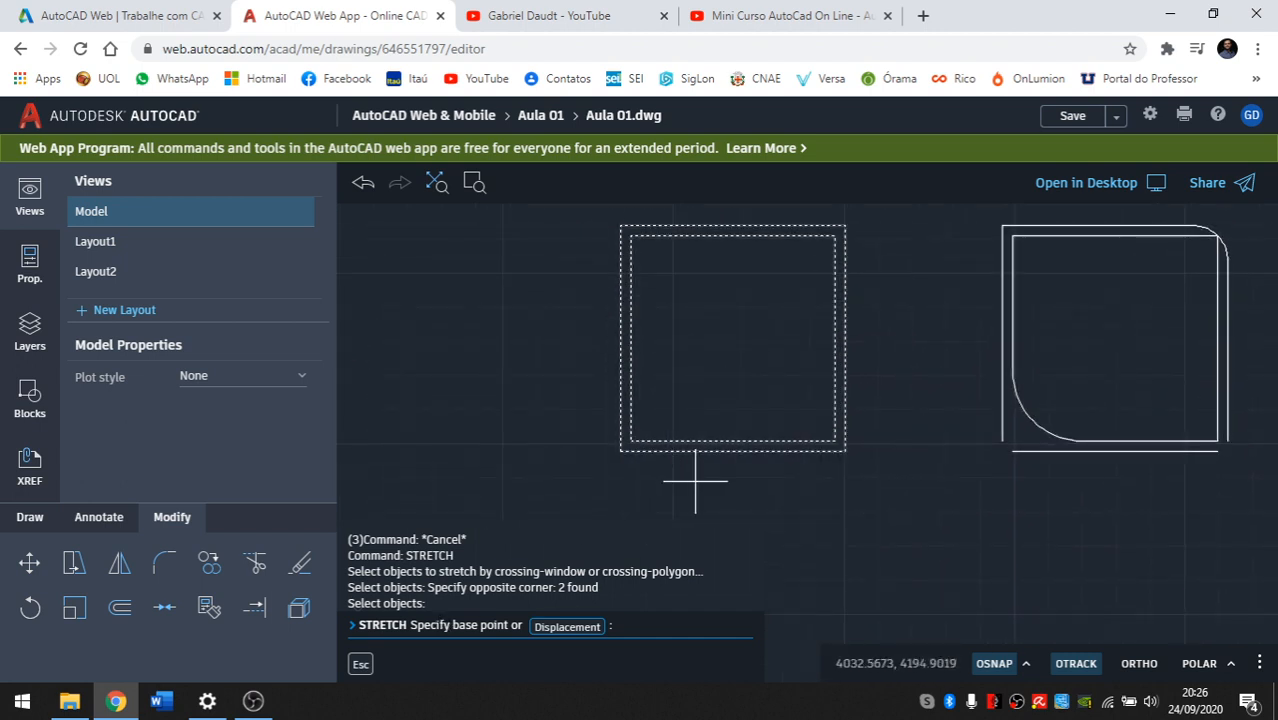
left_click(710, 483)
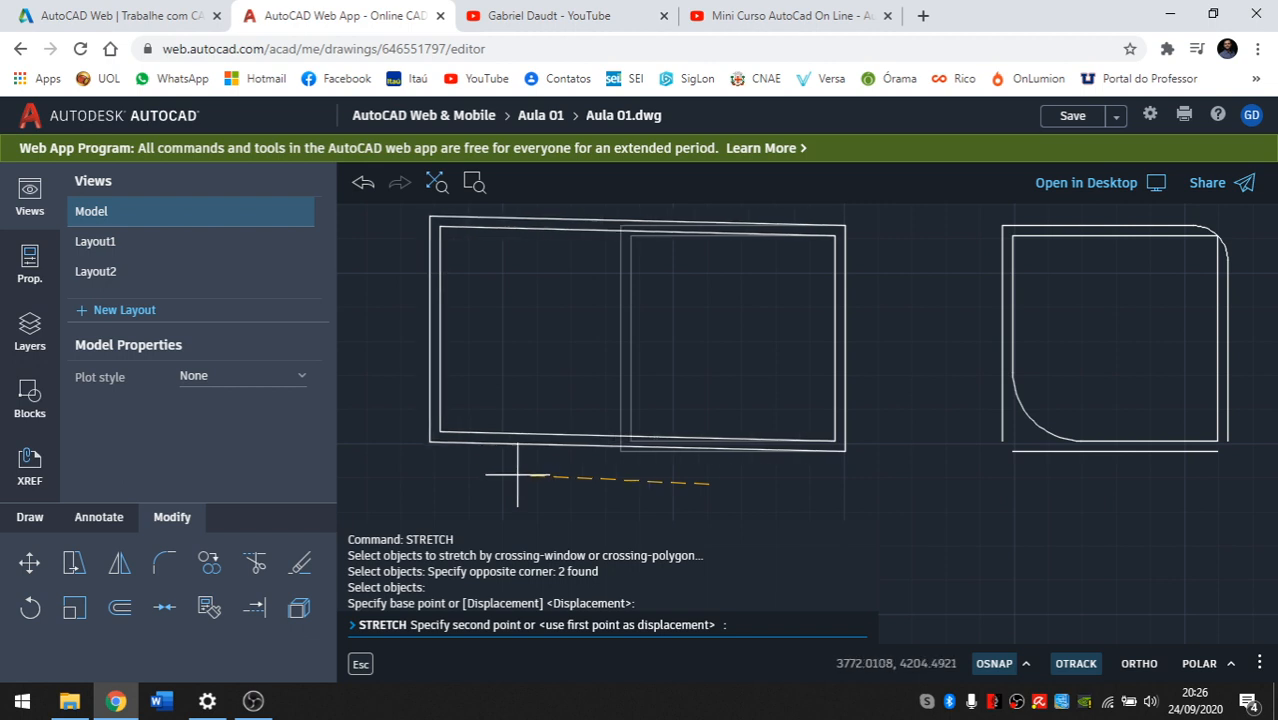
key("F8")
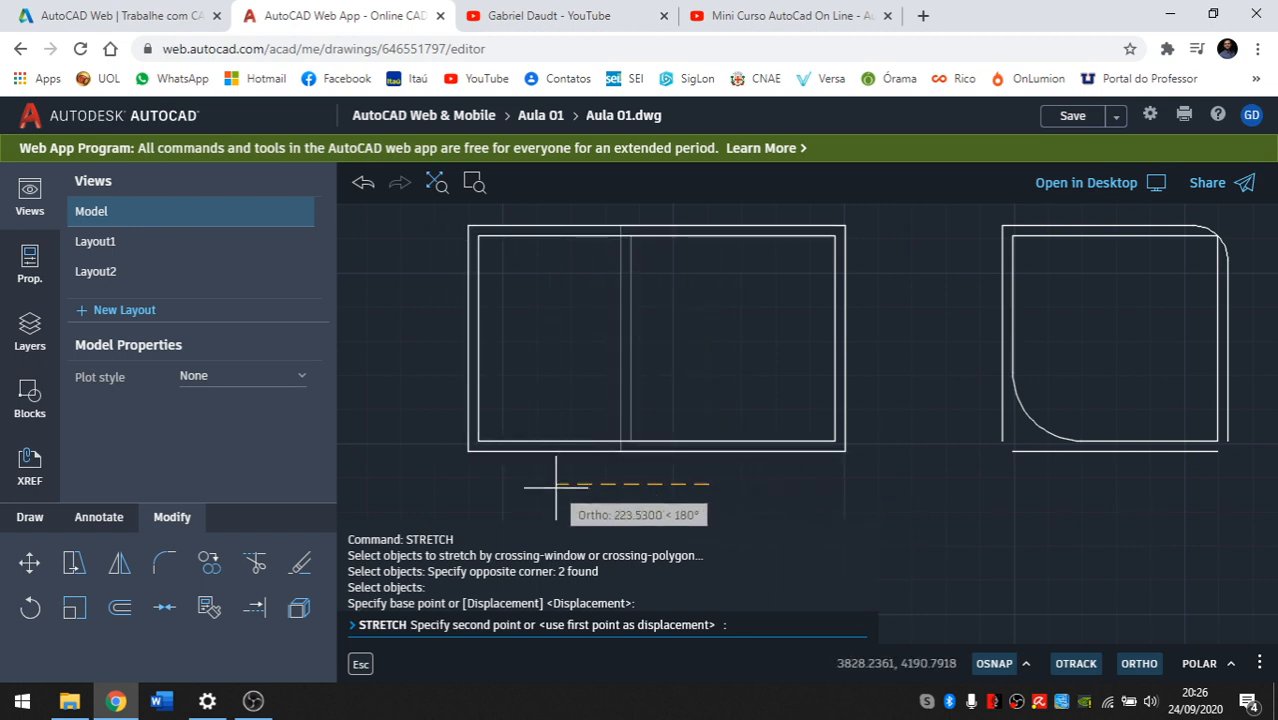
type("100")
key("Return")
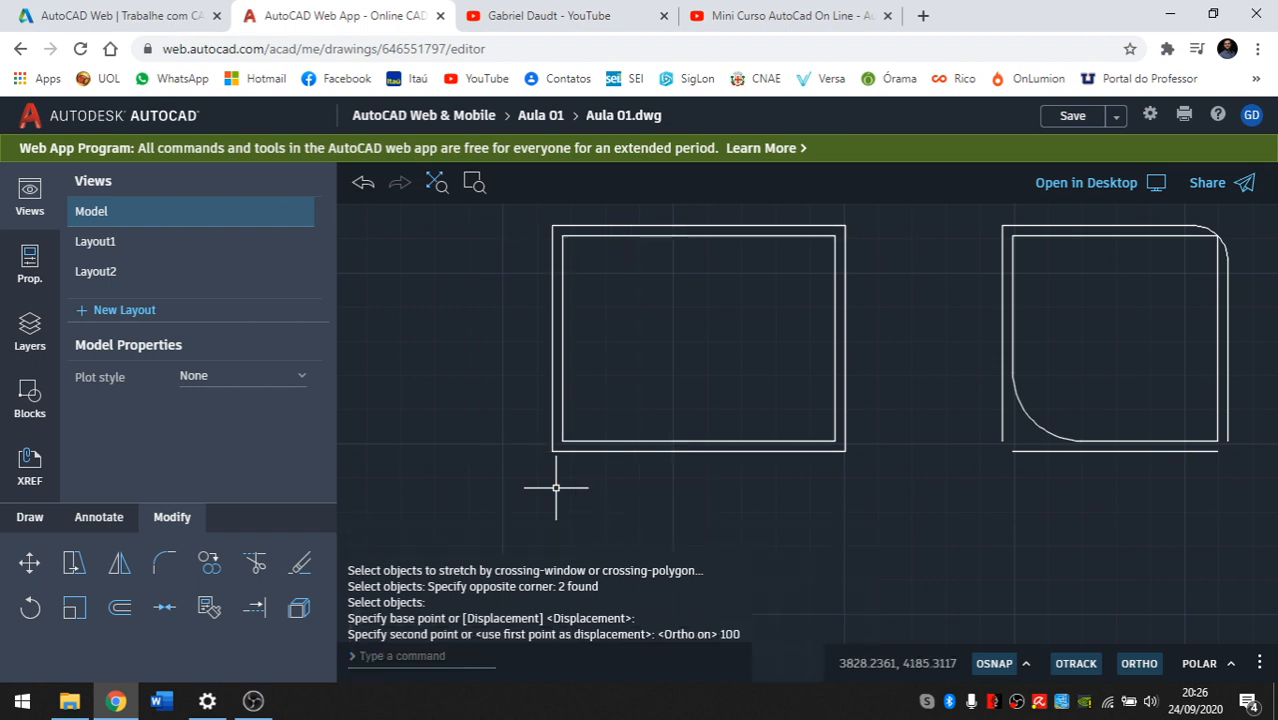
scroll(520, 470, "down", 2)
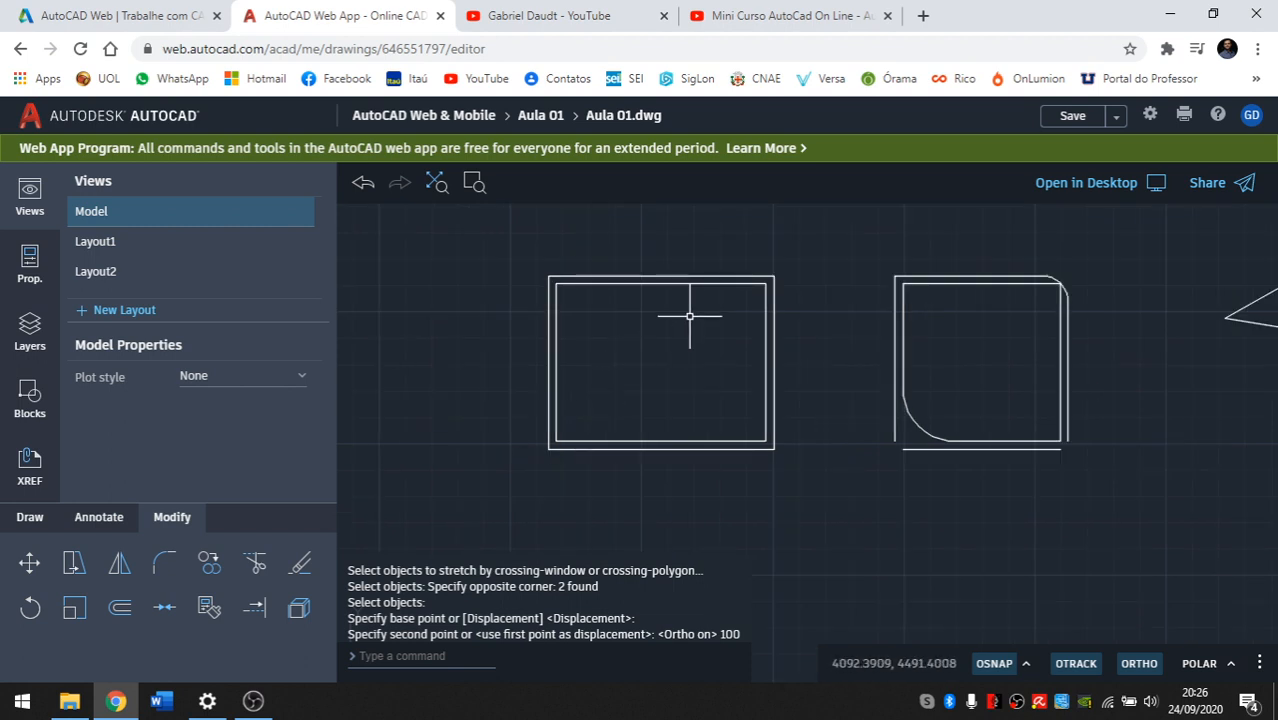
middle_click_drag(708, 380, 552, 383)
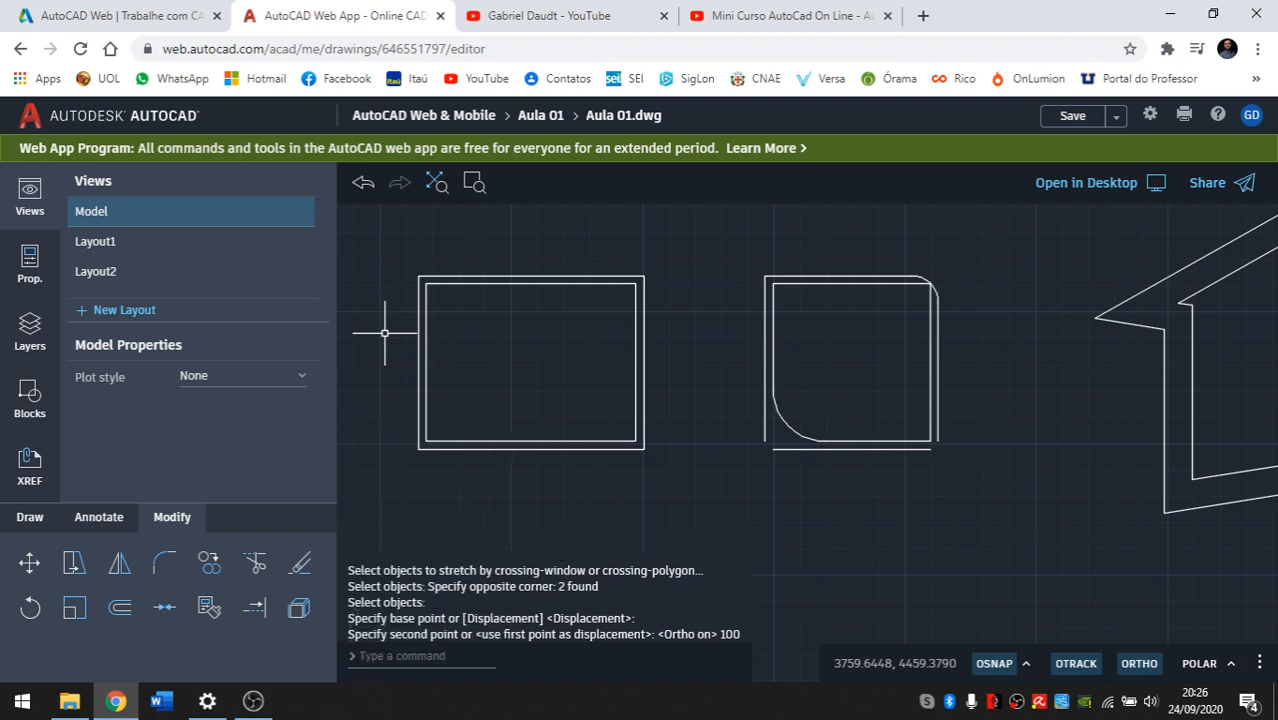
key("Return")
middle_click_drag(720, 426, 632, 407)
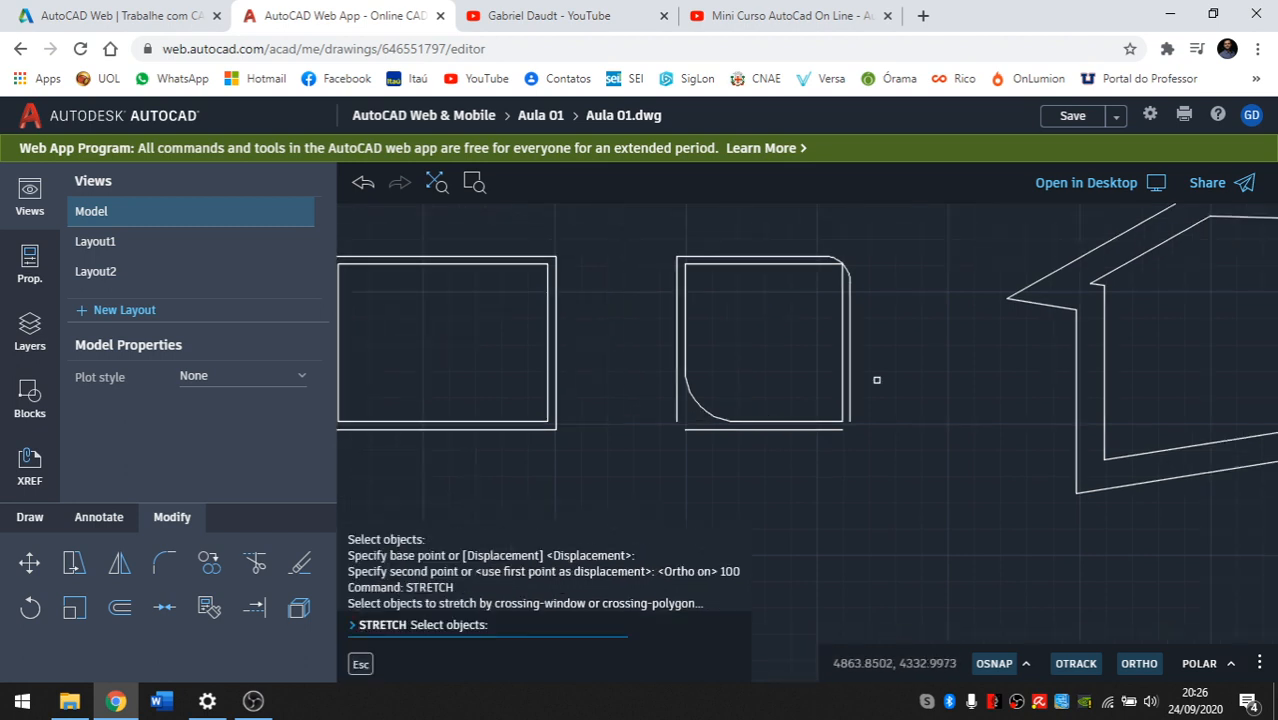
key("Escape")
key("Escape")
key("Escape")
key("Escape")
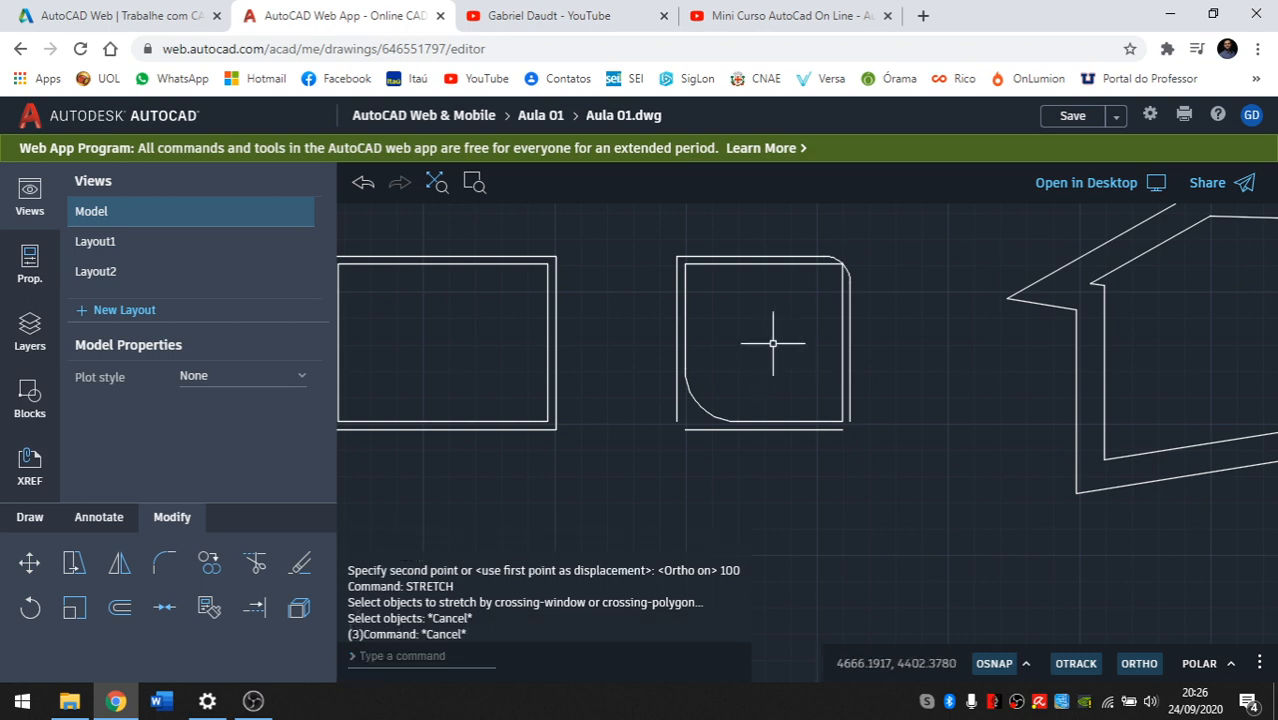
scroll(843, 280, "up", 1)
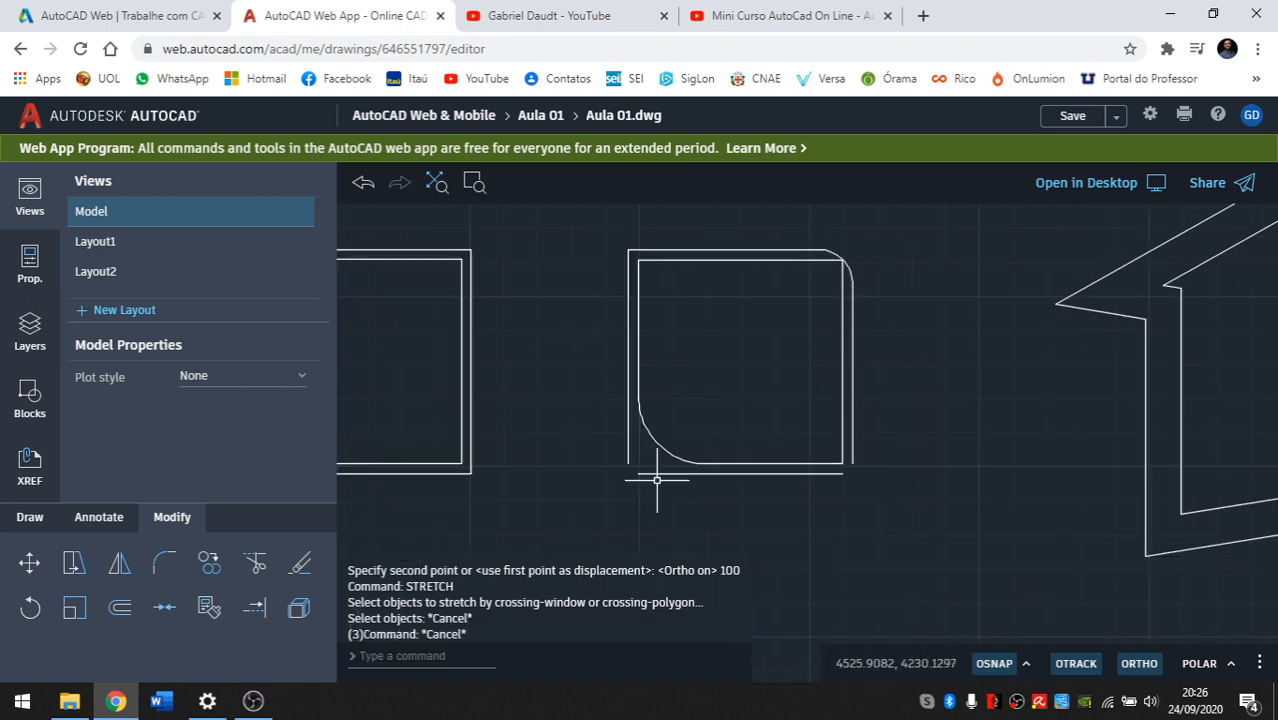
middle_click_drag(522, 345, 547, 362)
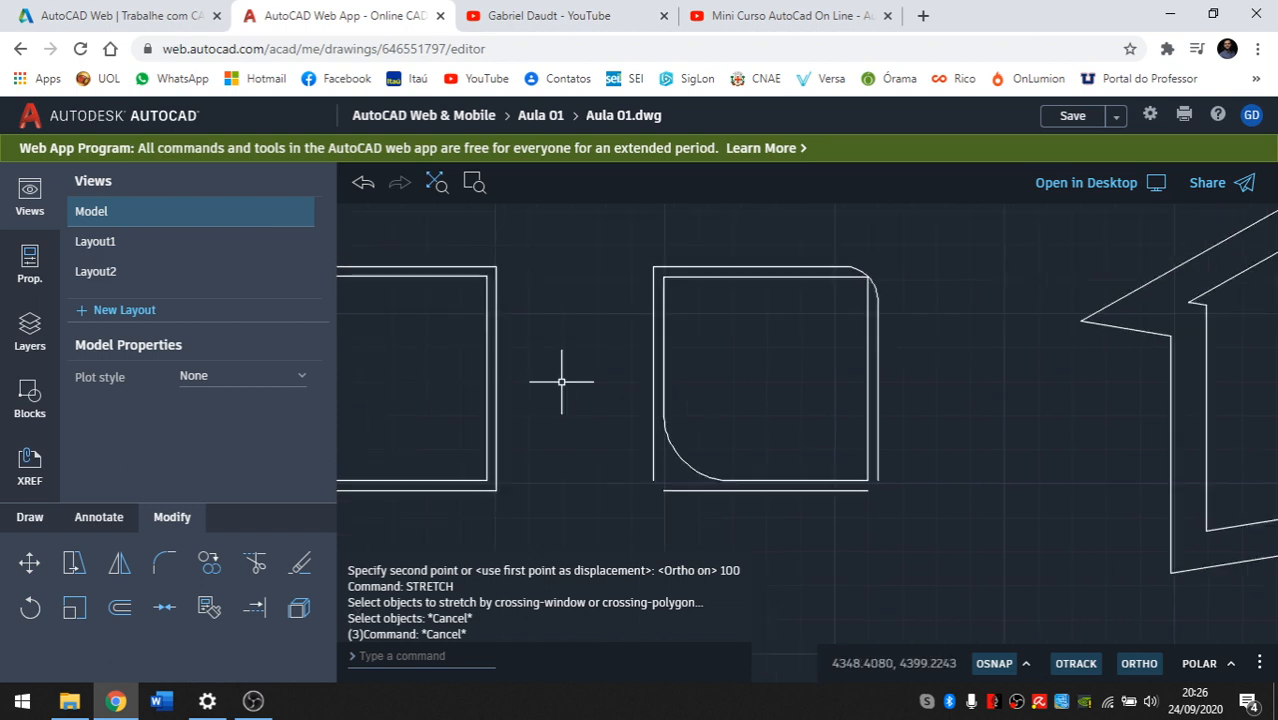
left_click_drag(942, 239, 904, 263)
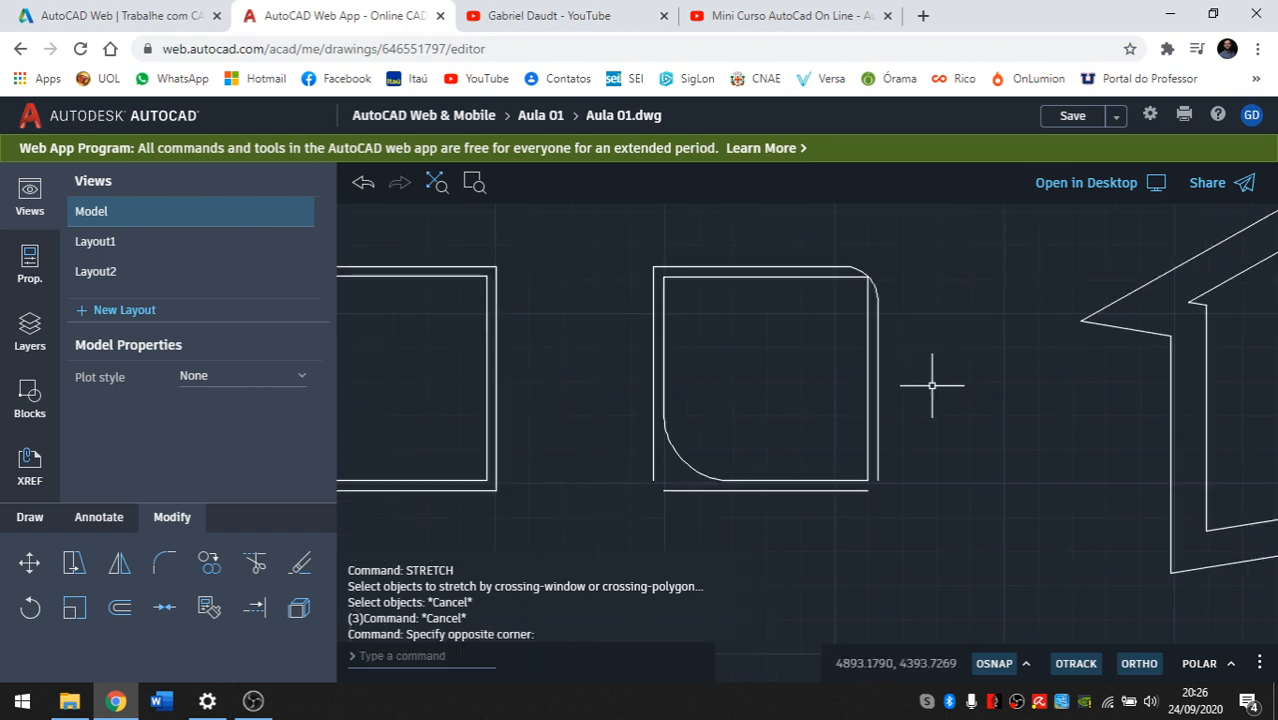
left_click_drag(931, 384, 904, 378)
key("Escape")
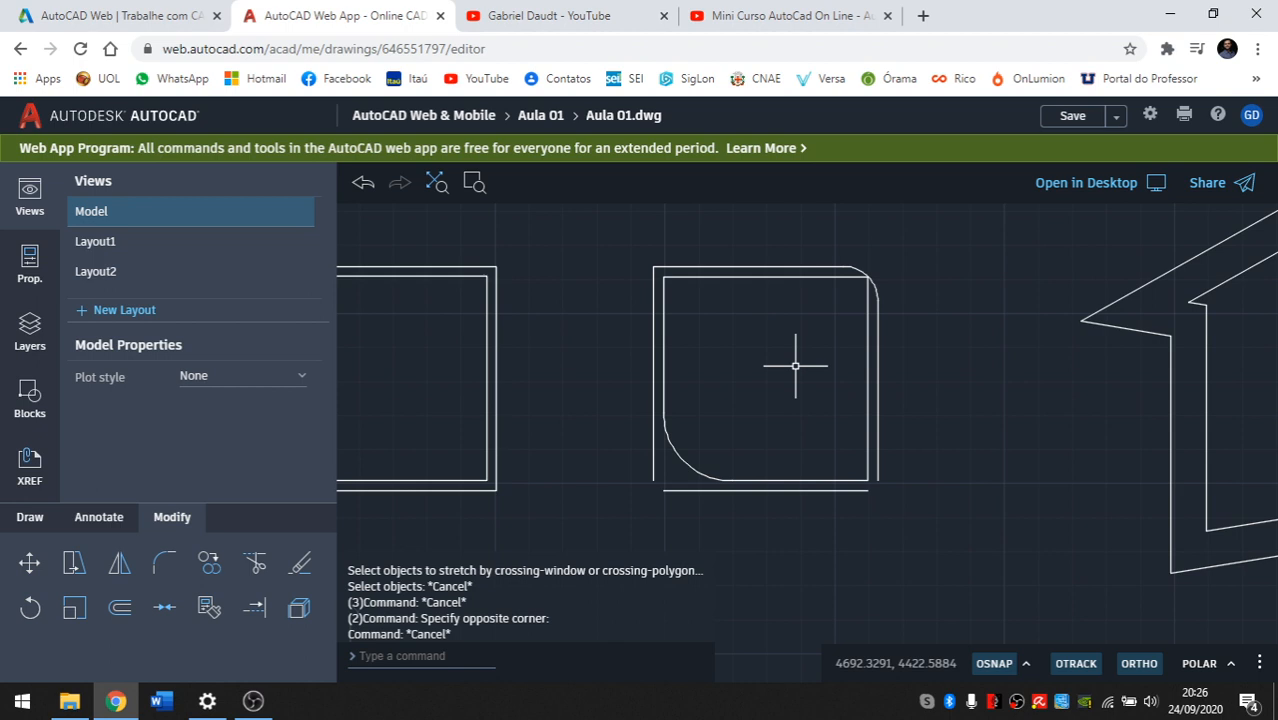
Try to stretch the line-drawn square's lower-left arc and two bottom lines, selected with an enclosing window over the square's lower part.
type("s")
key("Return")
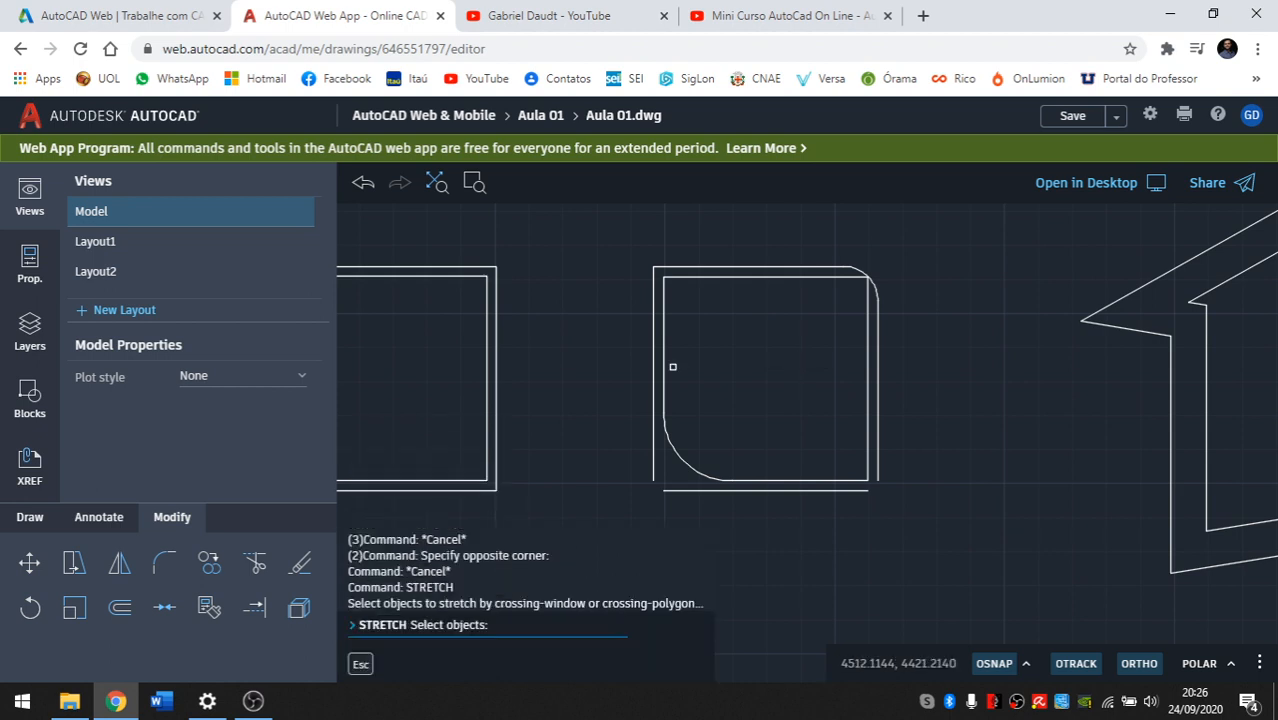
left_click(603, 380)
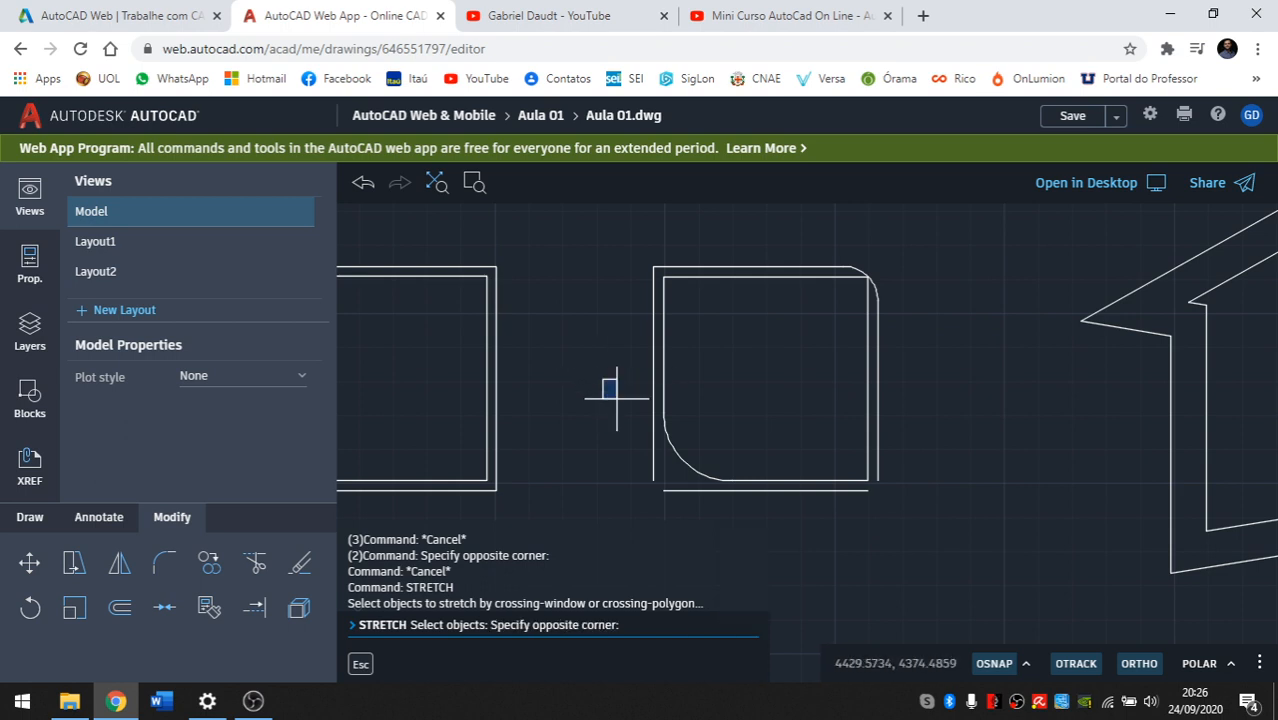
left_click(941, 514)
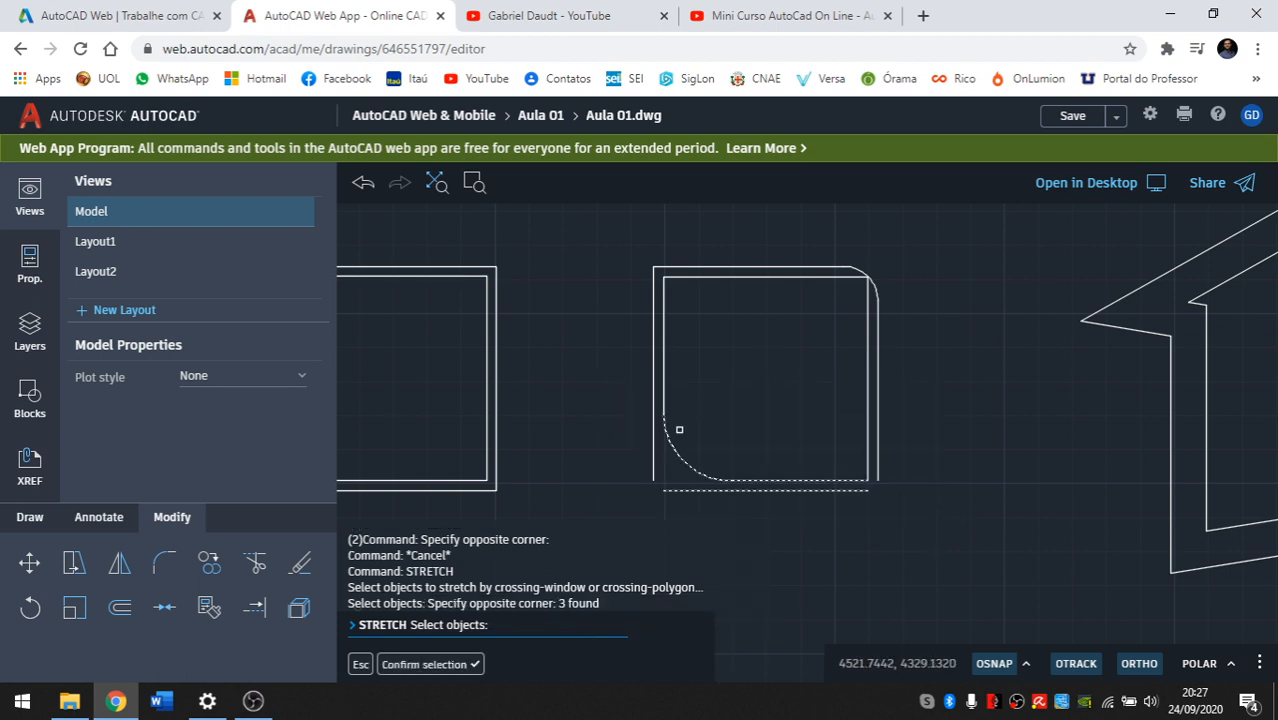
middle_click_drag(776, 416, 768, 364)
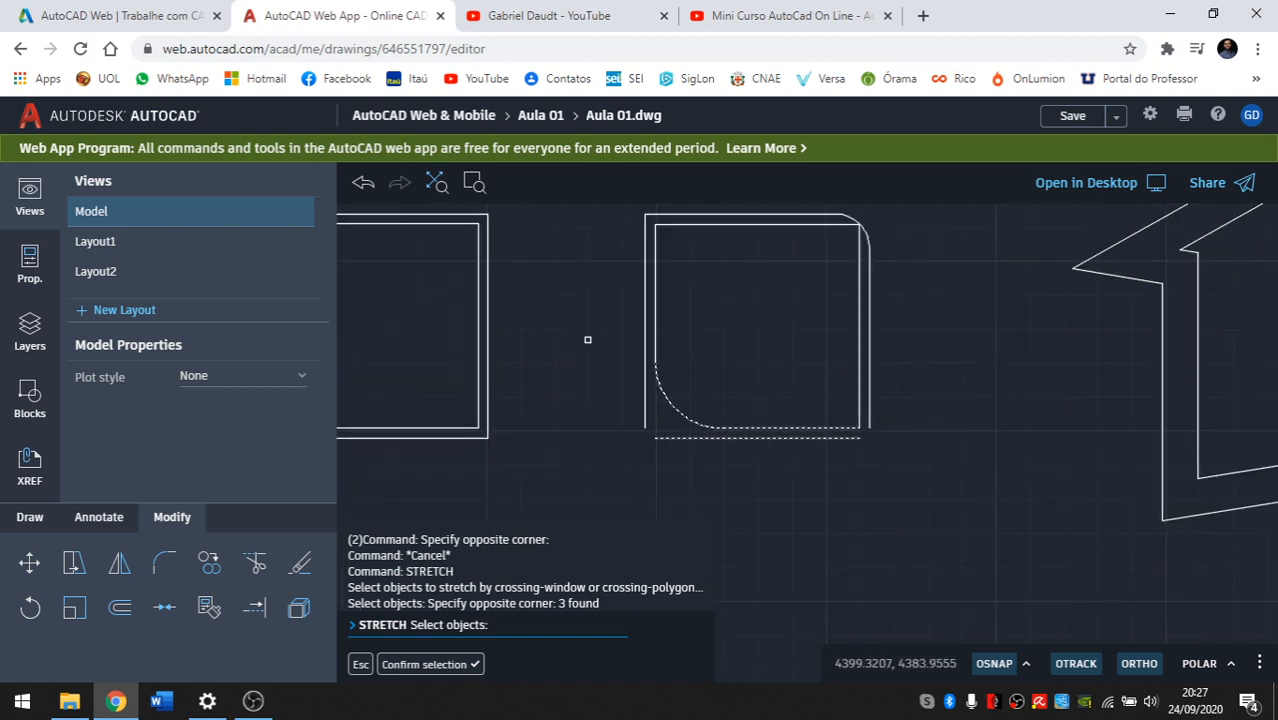
middle_click_drag(695, 317, 693, 329)
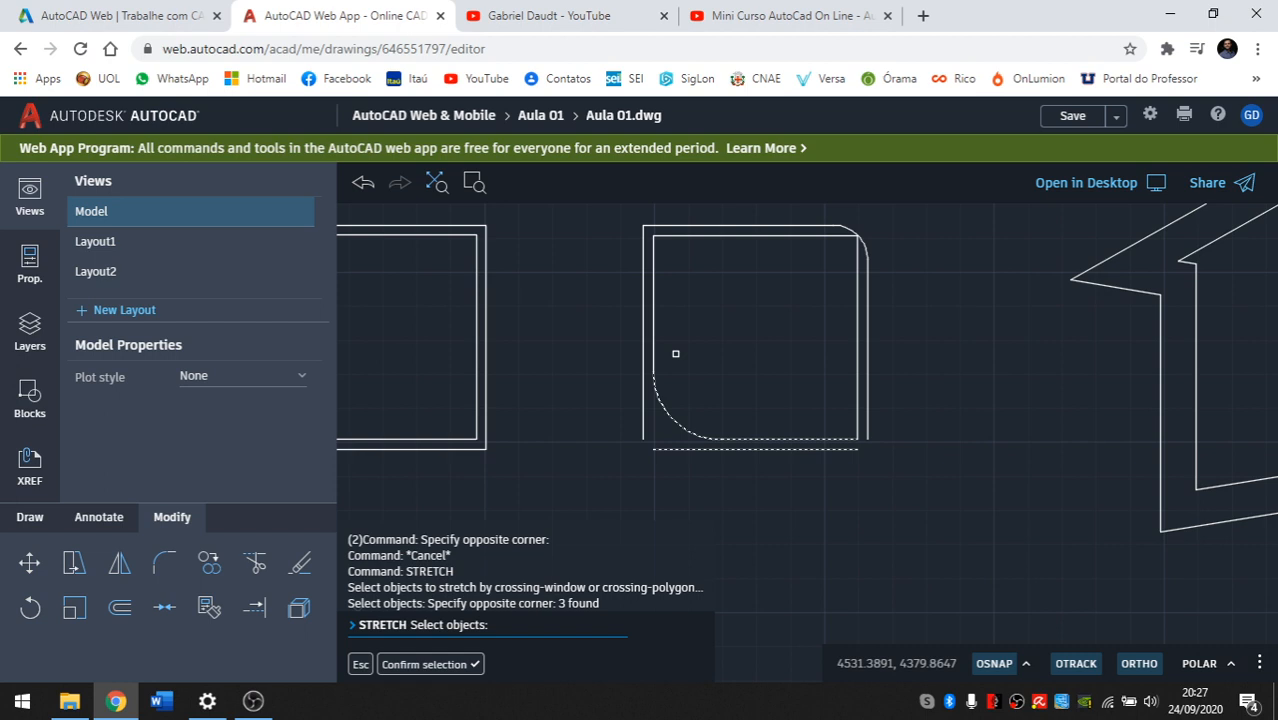
key("Return")
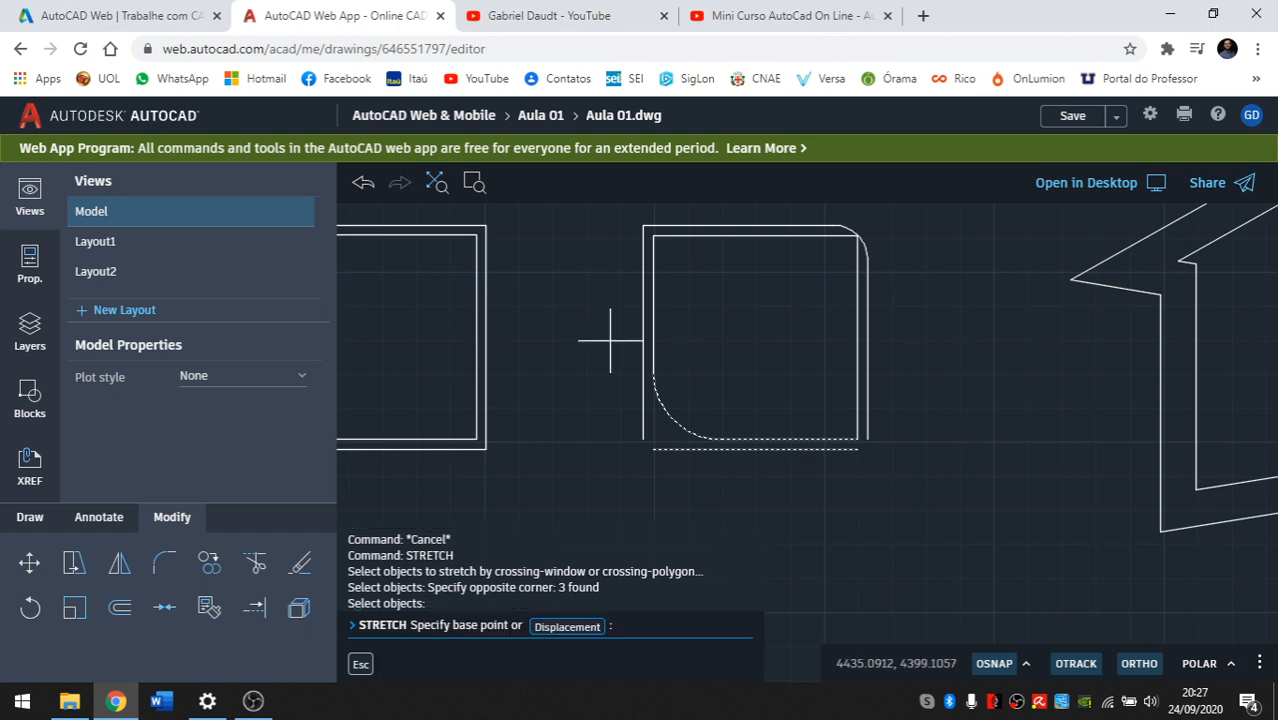
left_click(610, 340)
key("Return")
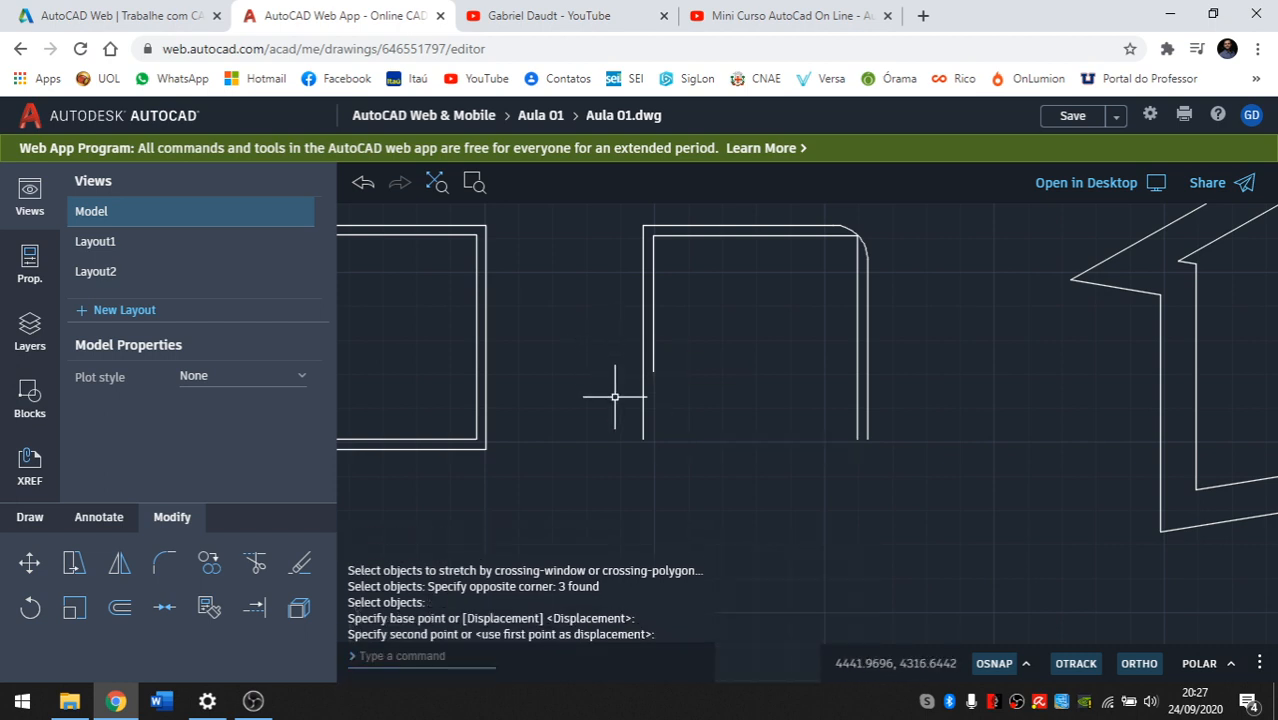
Undo the stretch of the square's arc and bottom lines.
key("ctrl+z")
key("Escape")
middle_click_drag(630, 413, 610, 386)
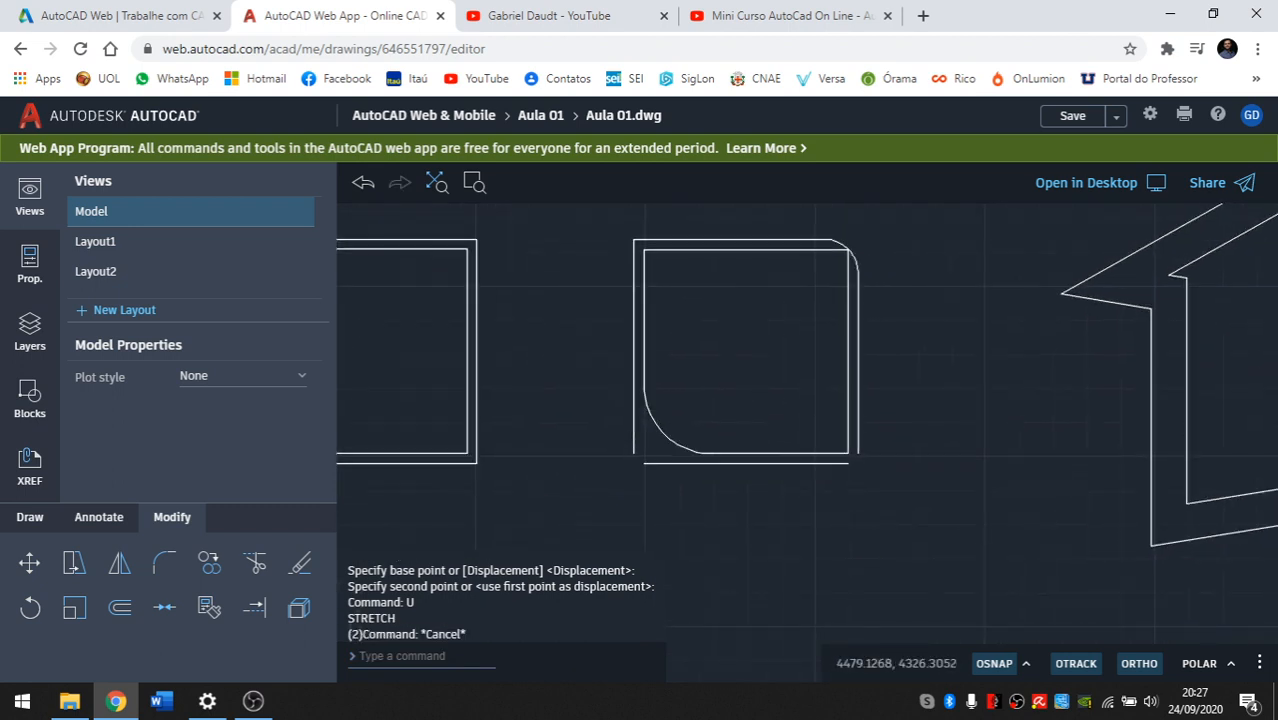
Stretch the line-drawn square's lower-left arc and two bottom lines, selected with an enclosing window, 100 units downward.
type("s")
key("Return")
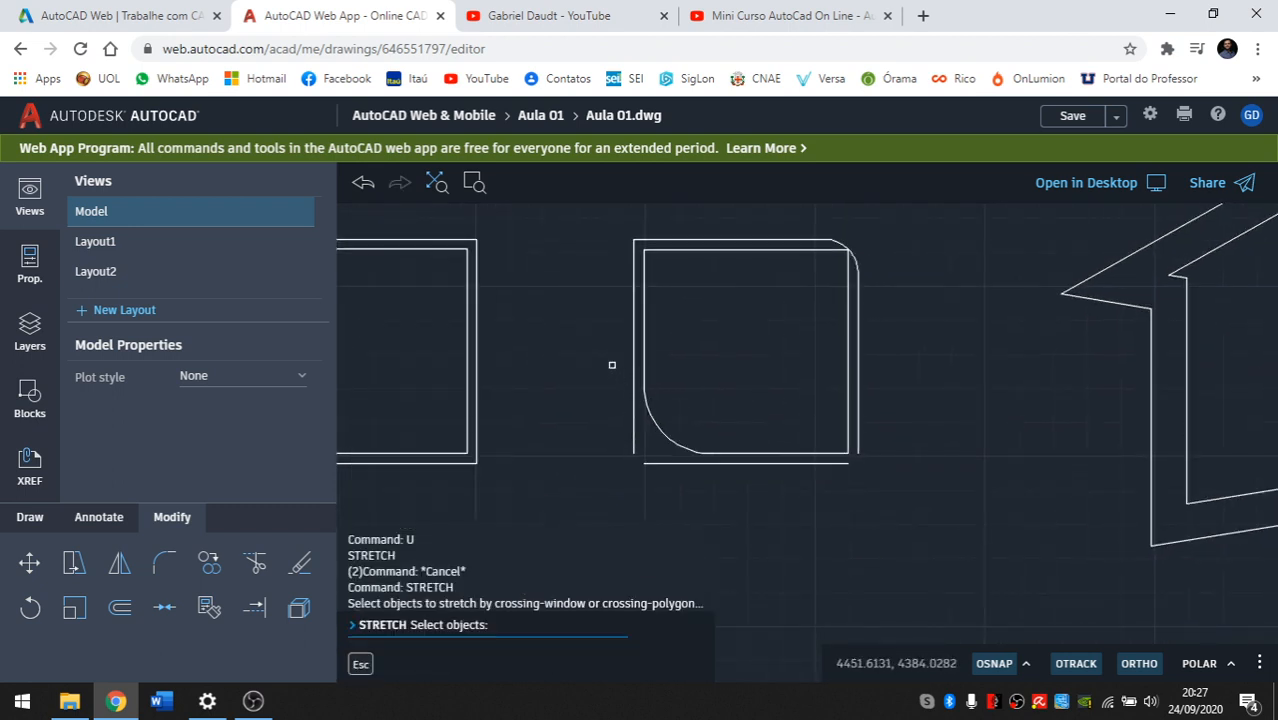
left_click(598, 353)
left_click(936, 507)
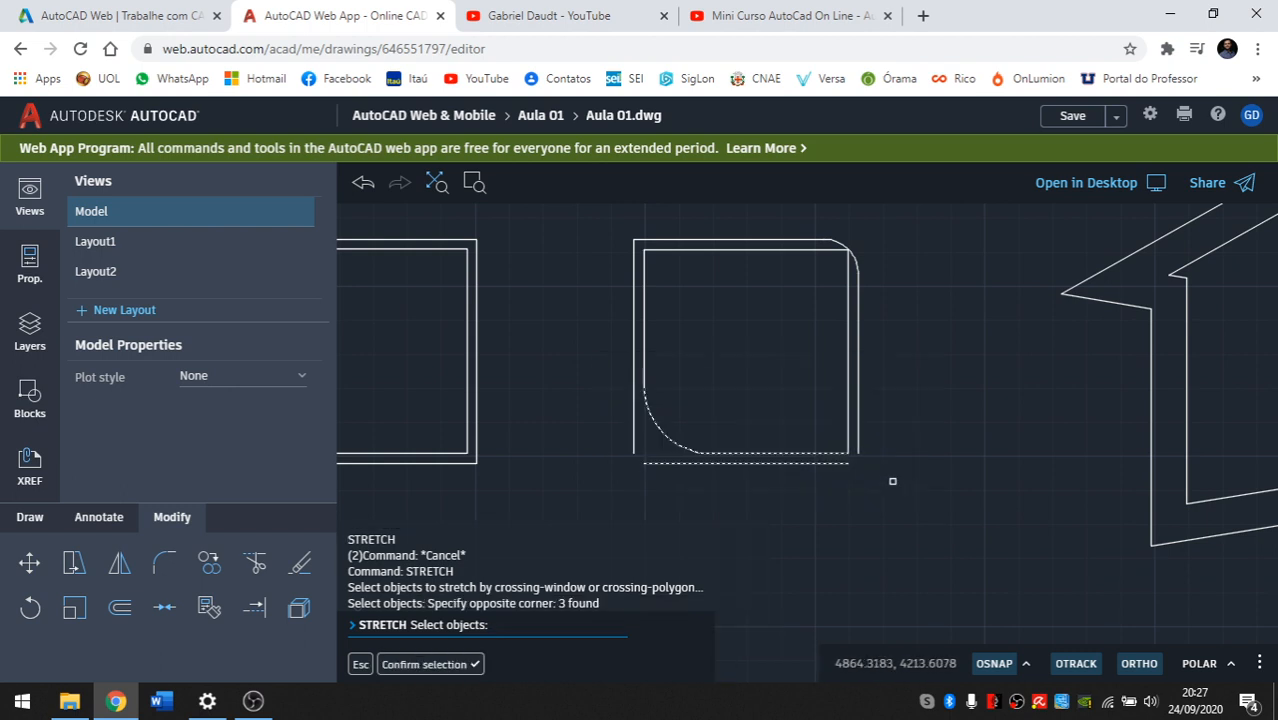
key("Return")
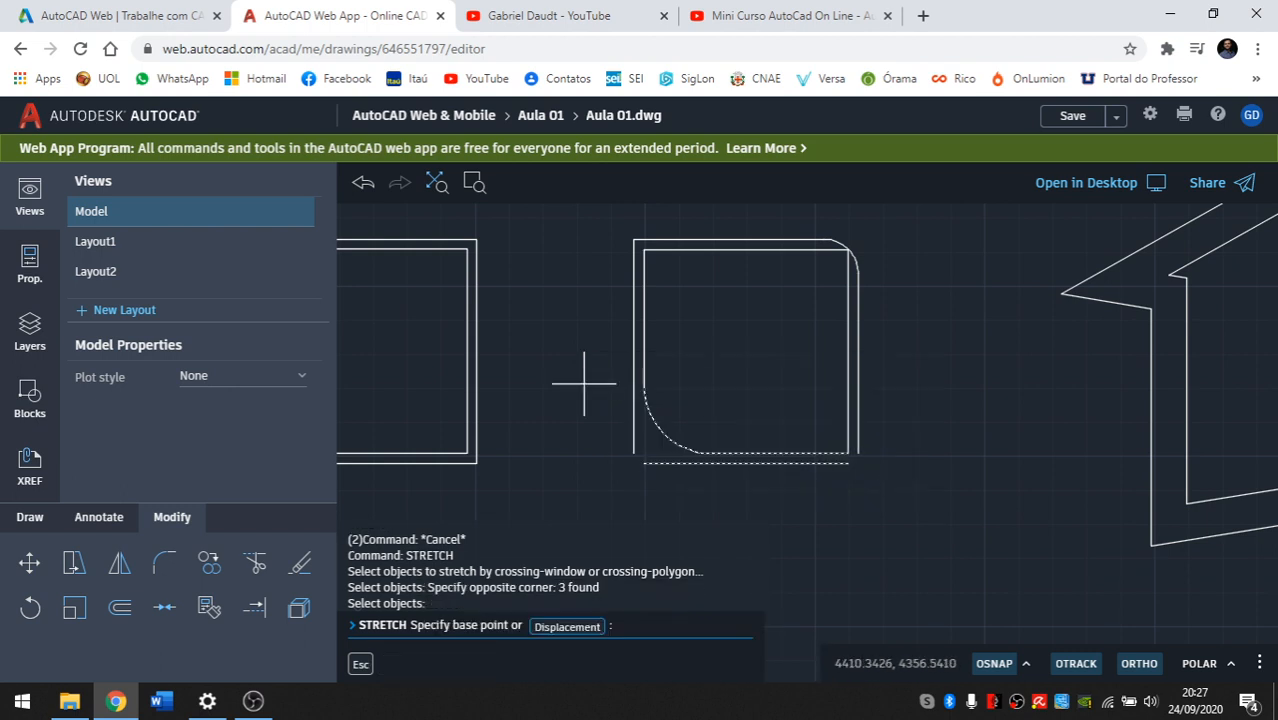
left_click(586, 341)
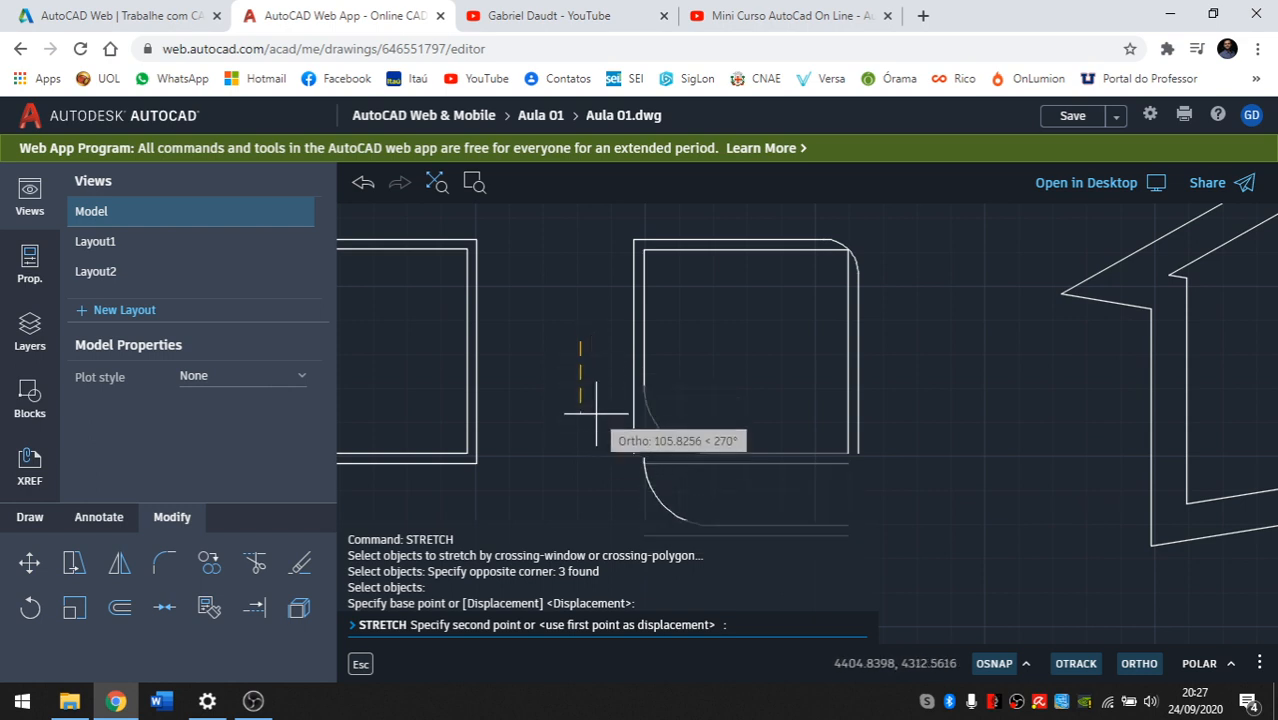
type("100")
key("Return")
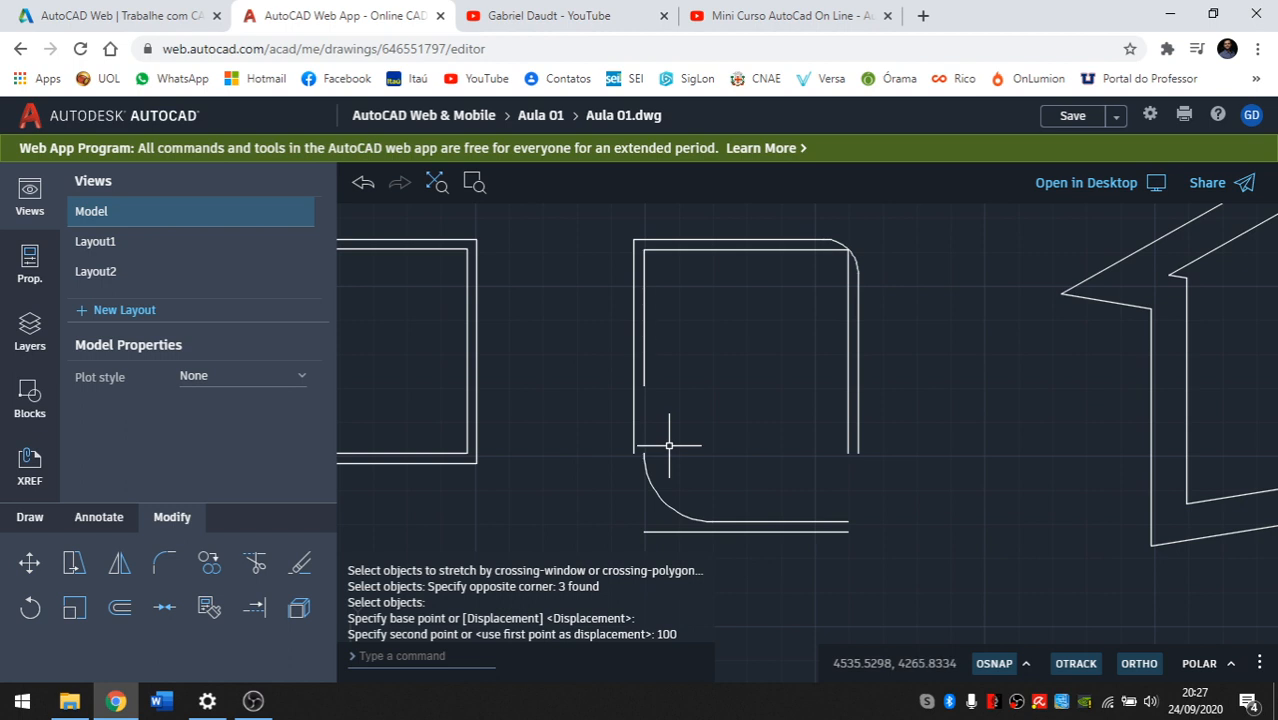
middle_click_drag(841, 441, 841, 419)
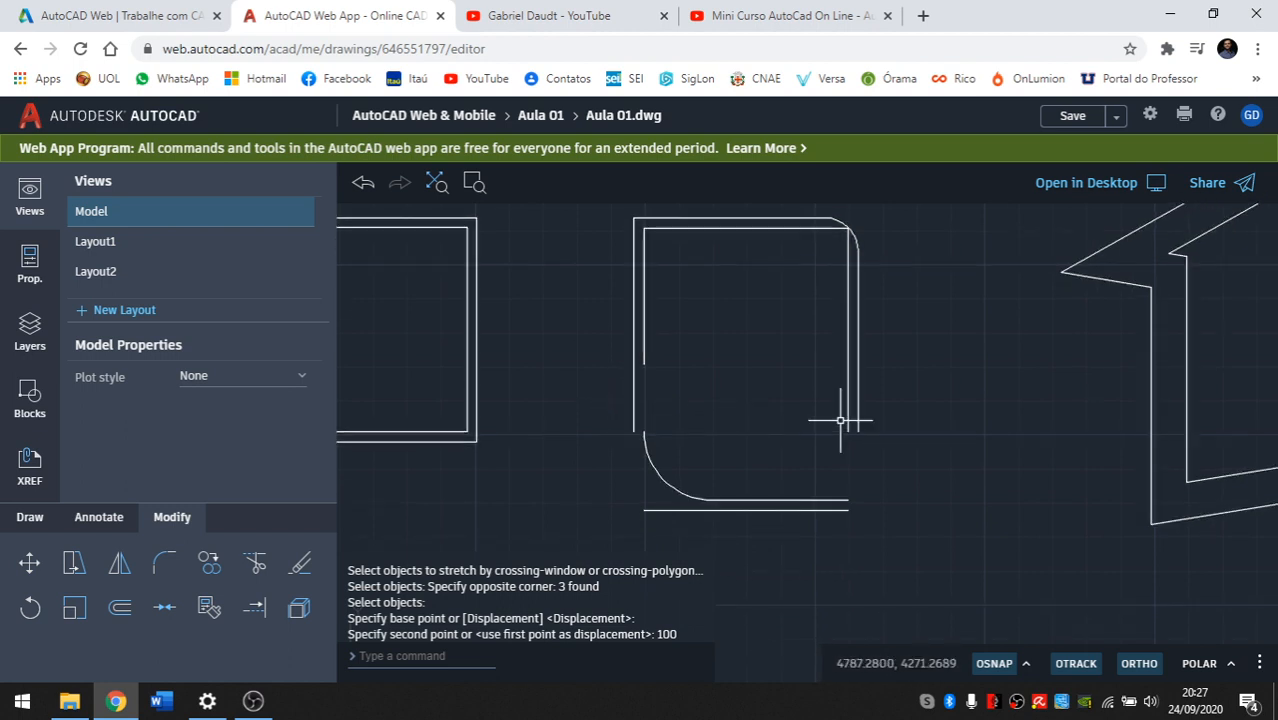
left_click(907, 396)
left_click(906, 393)
left_click(920, 396)
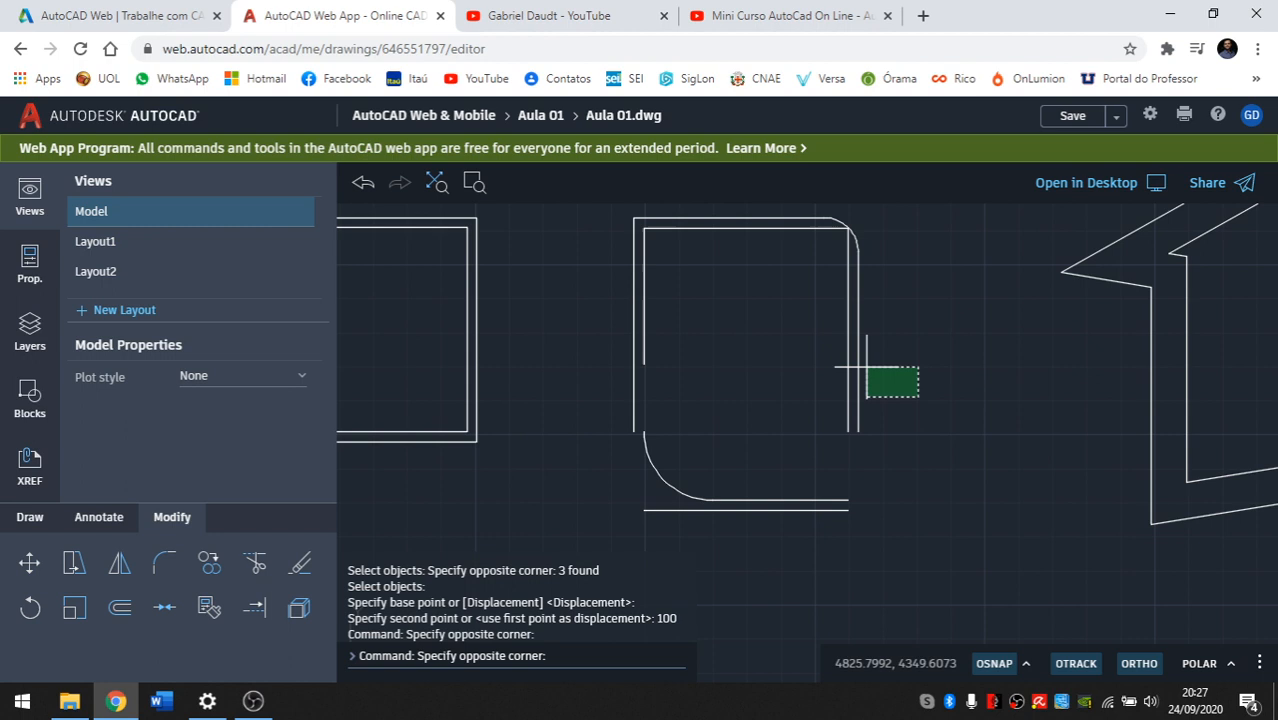
left_click(599, 319)
key("Escape")
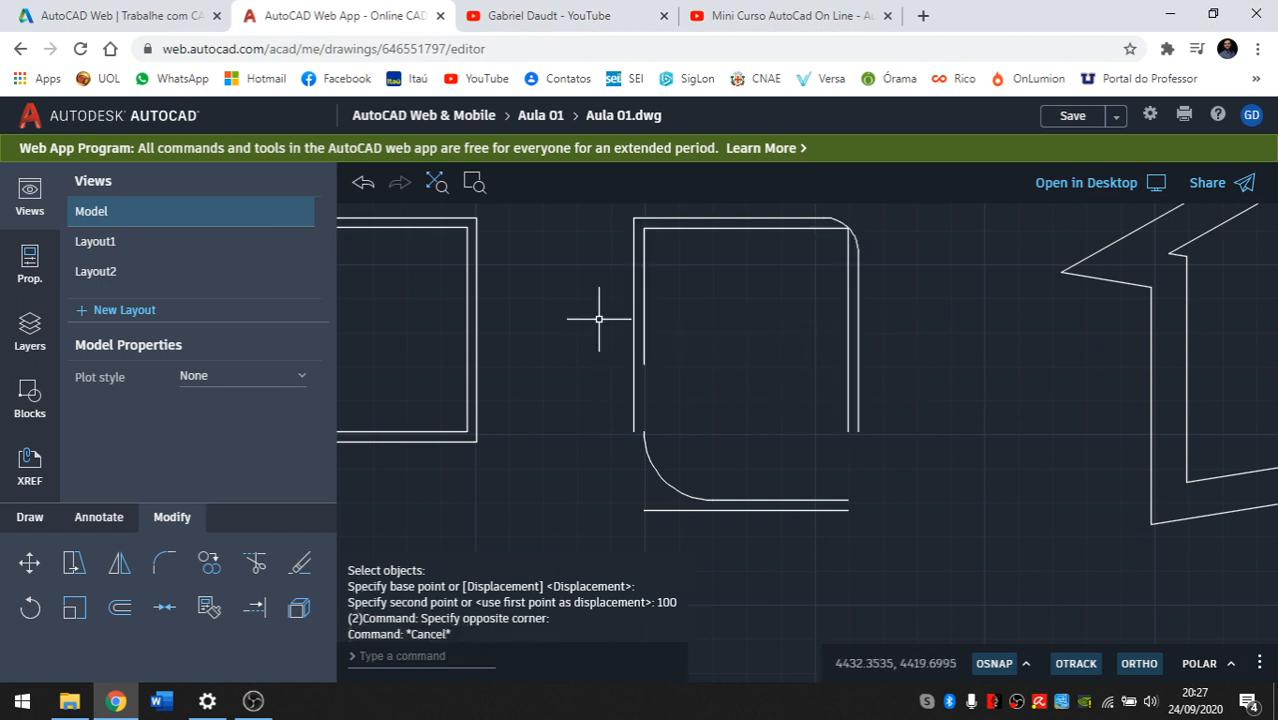
Undo the last view change and the 100-unit downward stretch of the arc and bottom lines.
type("u")
key("Return")
type("u")
key("Return")
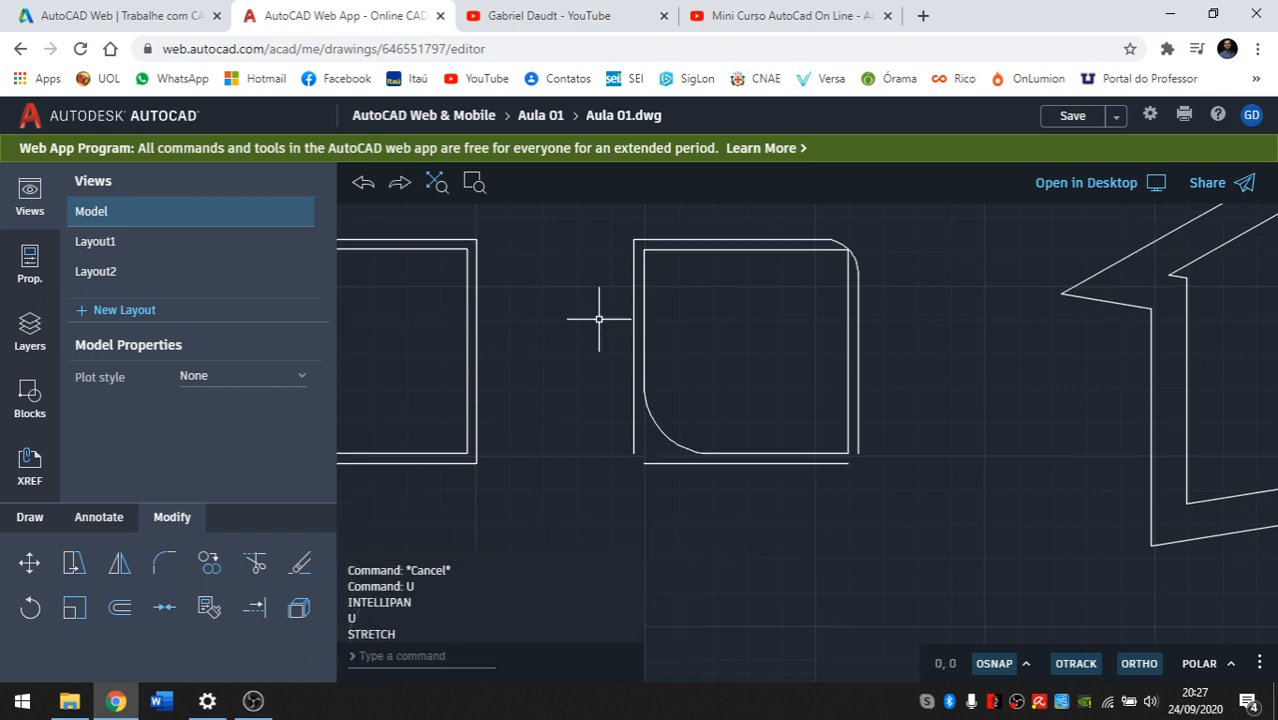
Stretch the lower part of the line-drawn square and its offset lines 100 units downward, selecting it with a crossing window.
type("s")
key("Return")
middle_click_drag(817, 485, 821, 481)
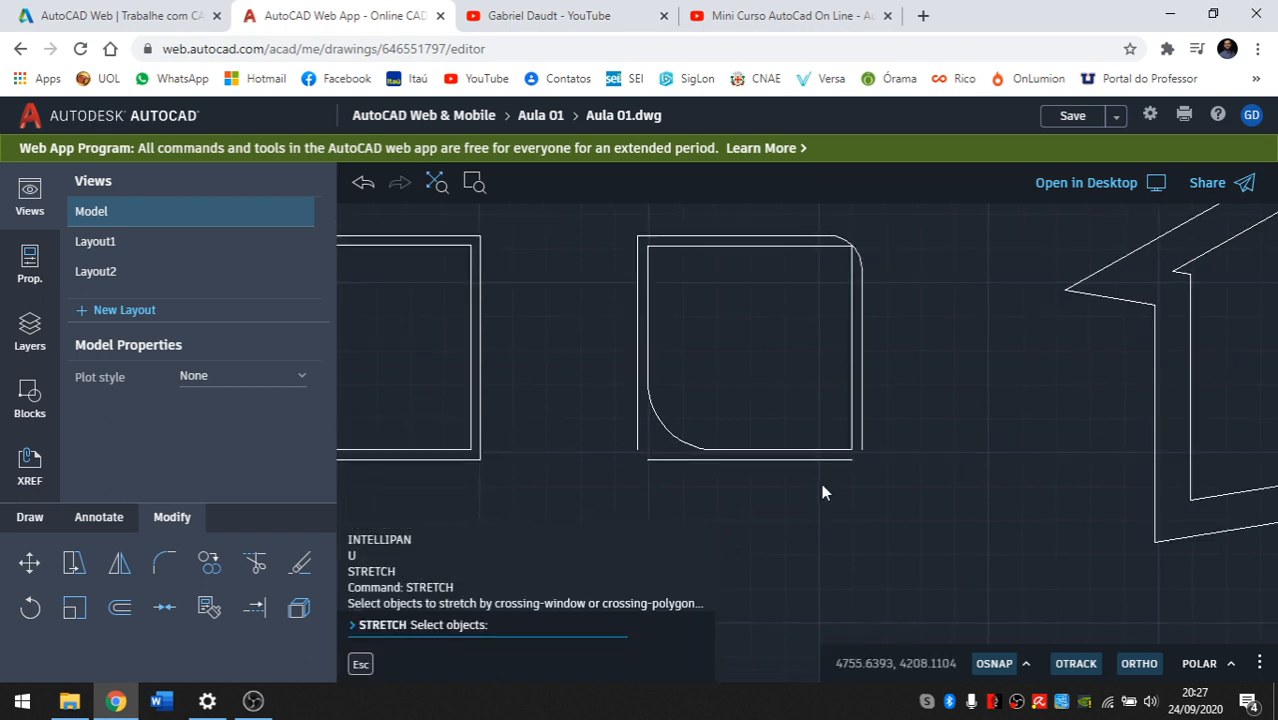
left_click(908, 479)
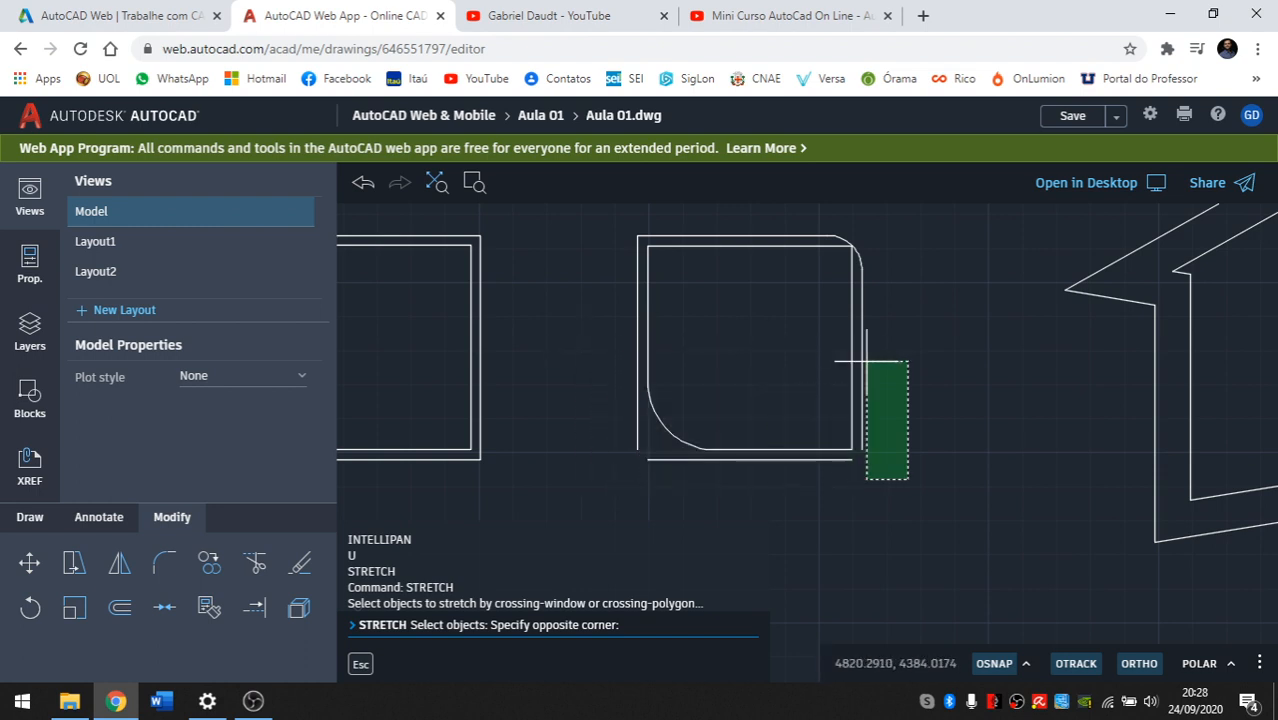
left_click(610, 351)
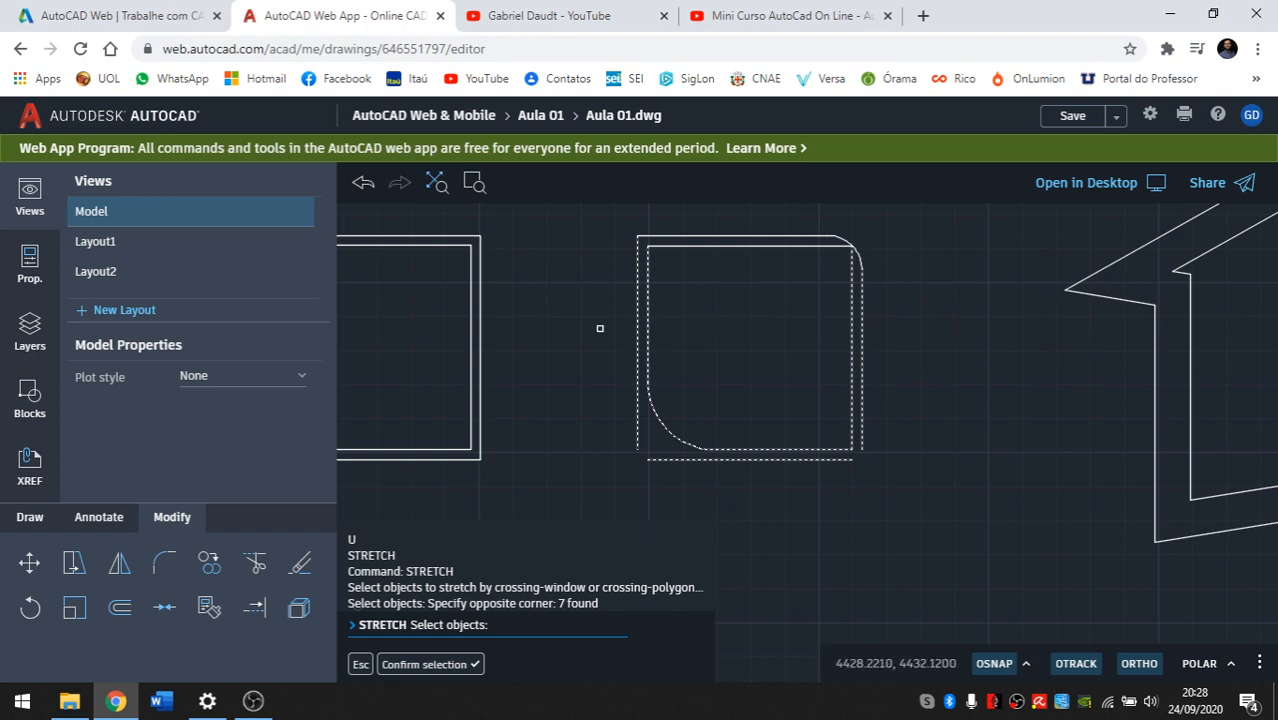
middle_click_drag(599, 331, 598, 312)
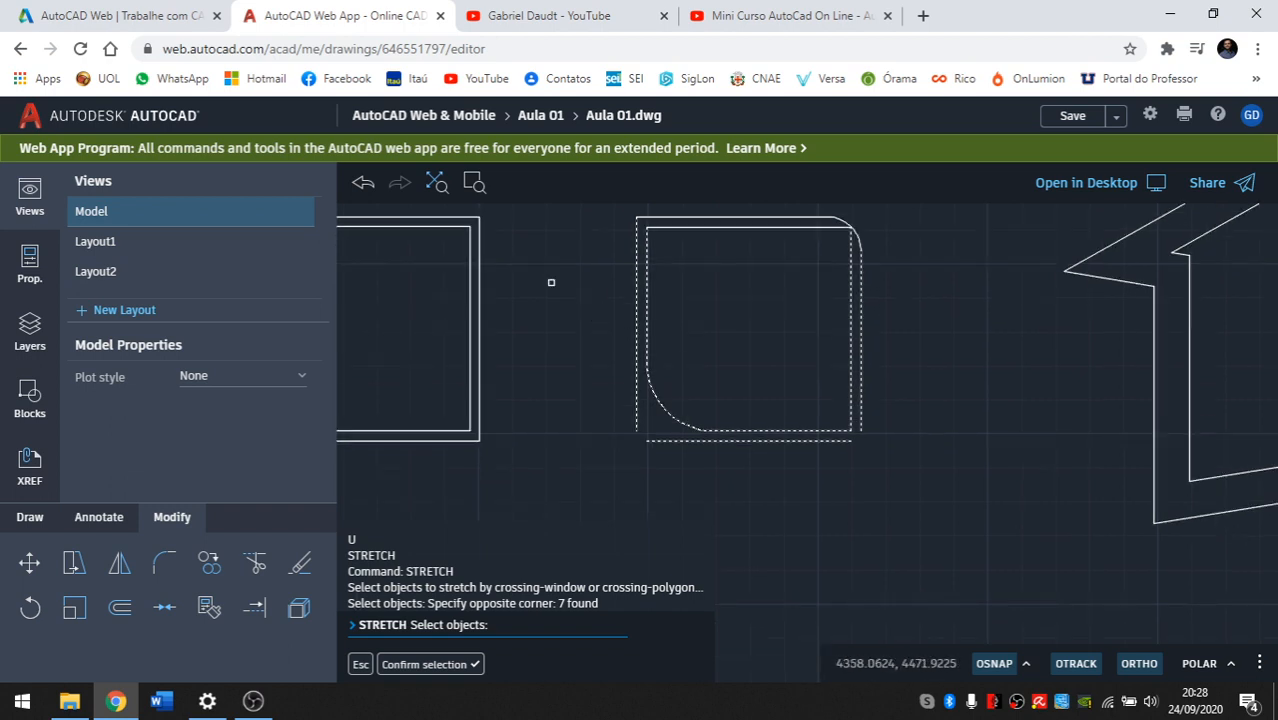
key("Return")
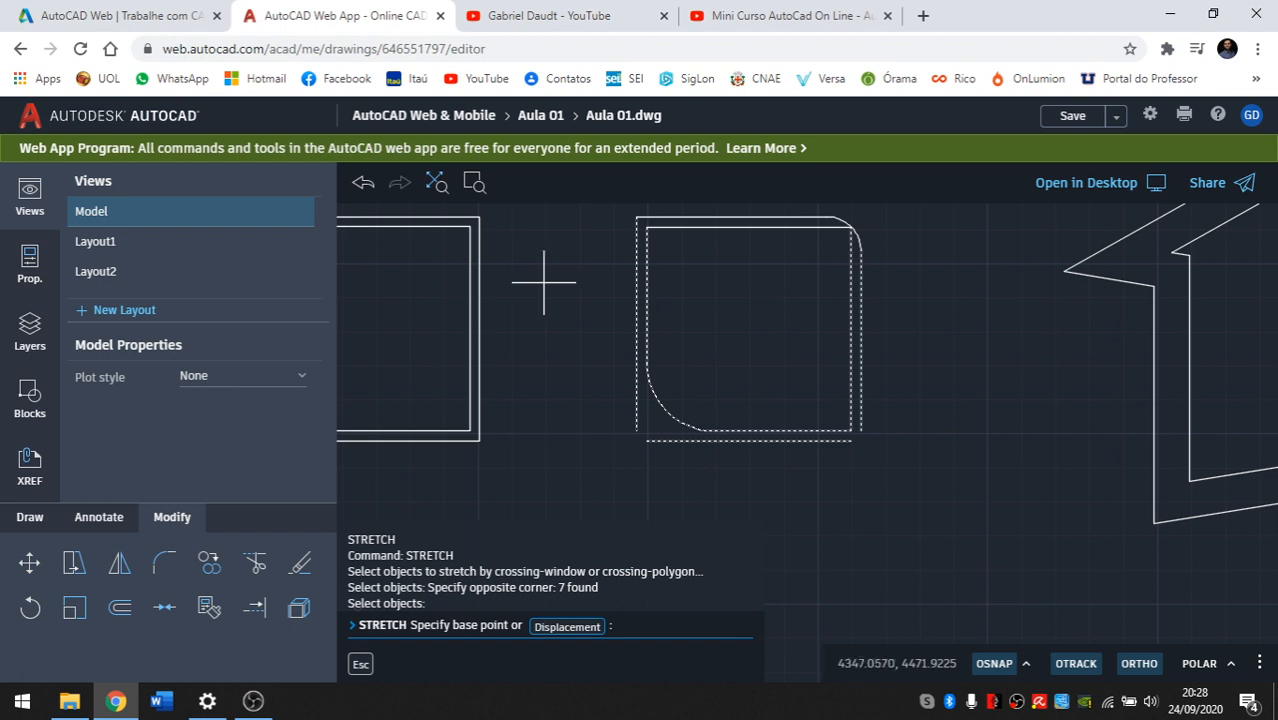
left_click(582, 300)
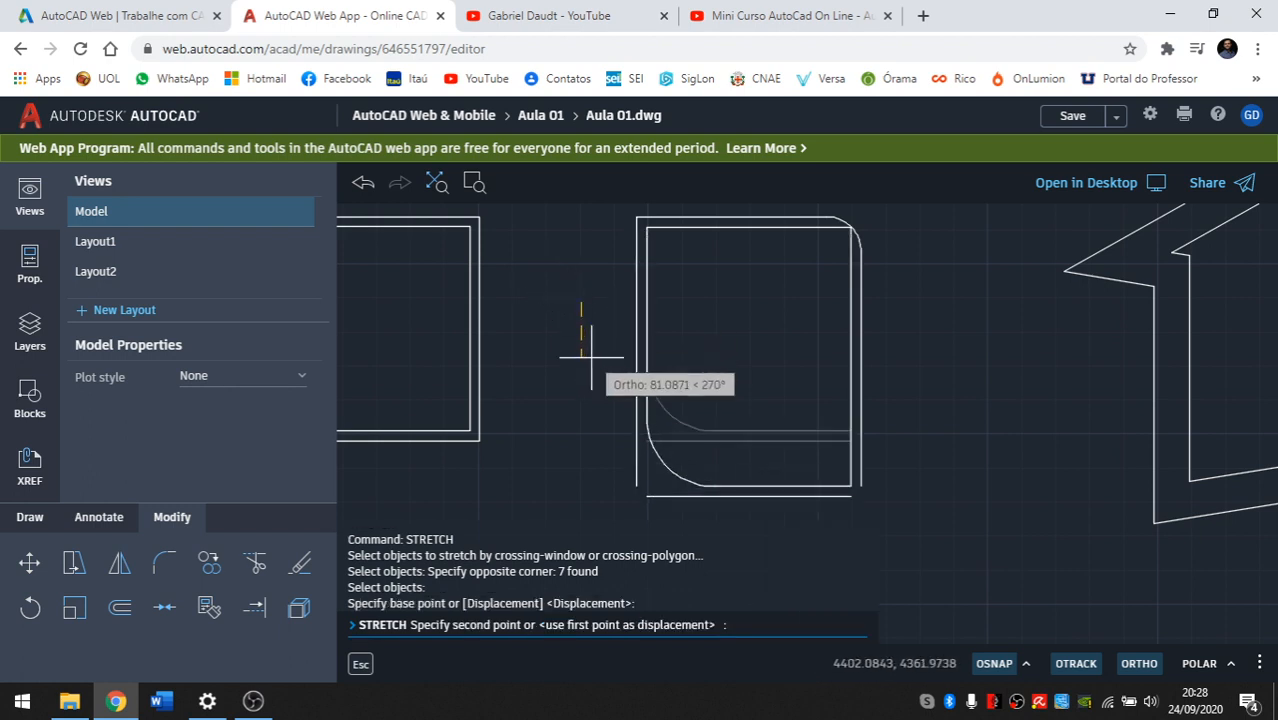
type("100")
key("Return")
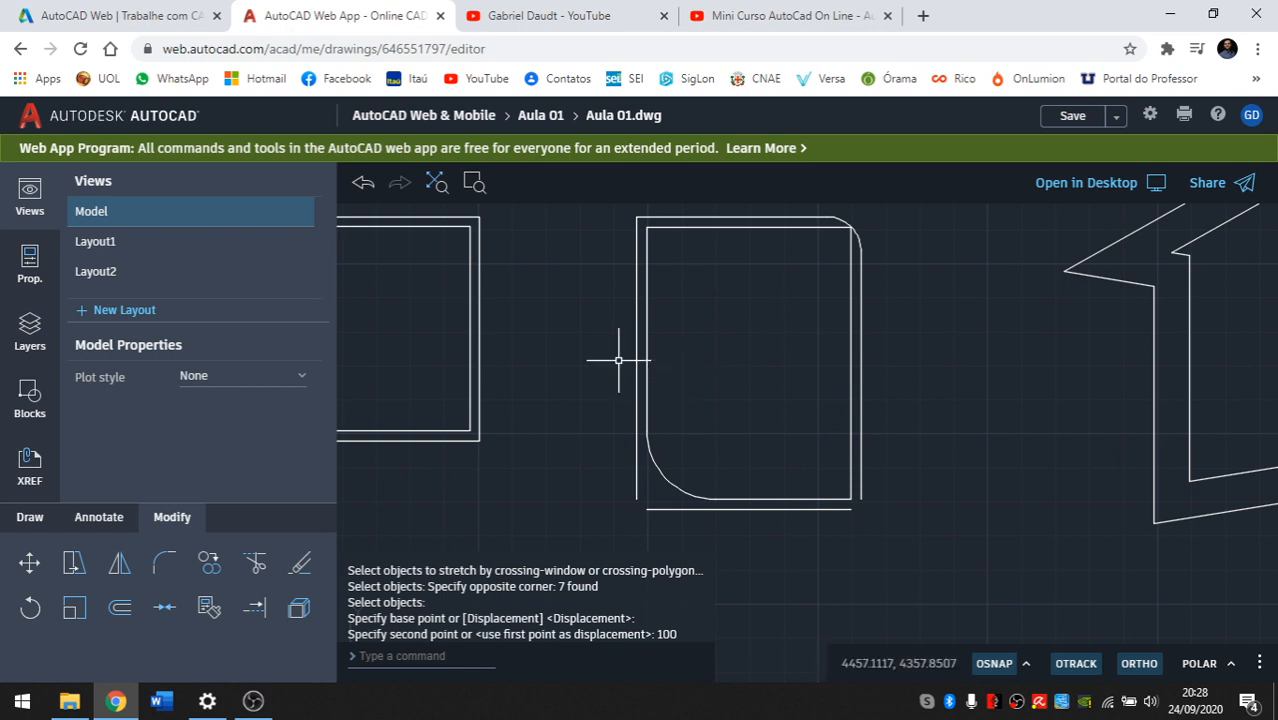
scroll(628, 362, "down", 2)
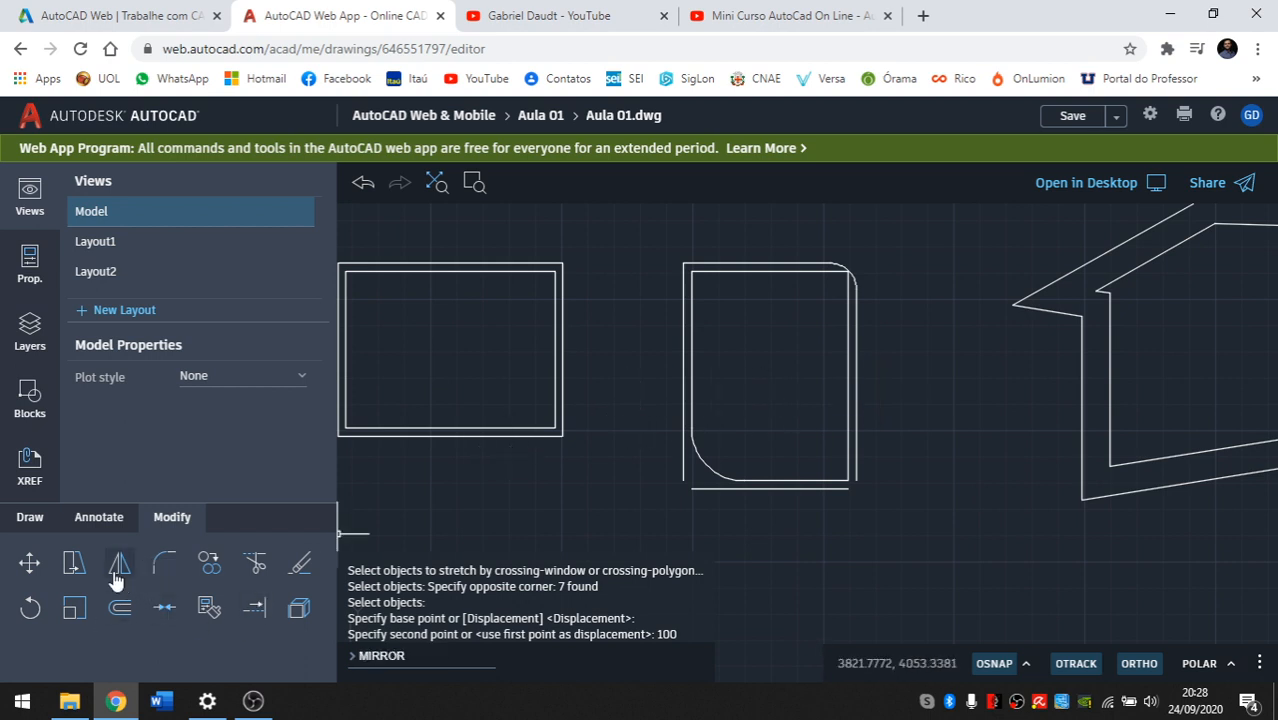
left_click(72, 610)
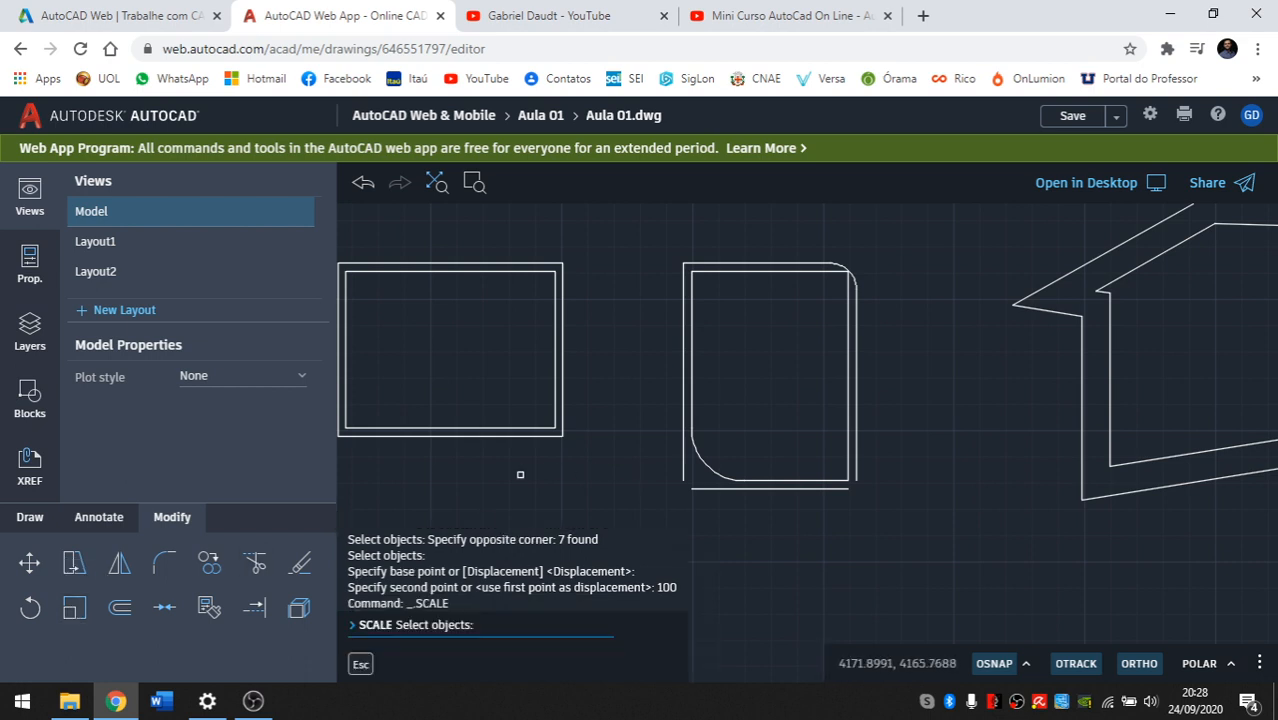
key("Escape")
key("Escape")
Scale the rectangle and its inner offset by a factor of 2, using the outer rectangle's lower-right corner as base point.
type("sc")
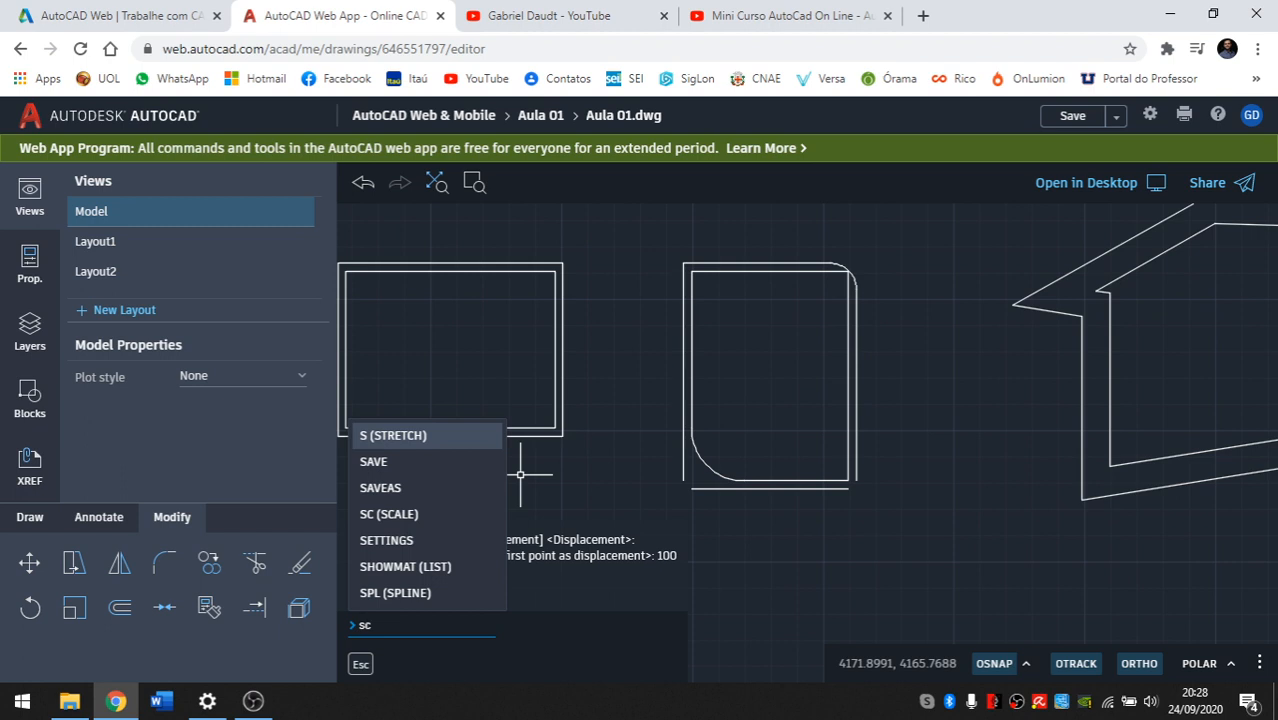
key("Return")
middle_click_drag(519, 471, 656, 514)
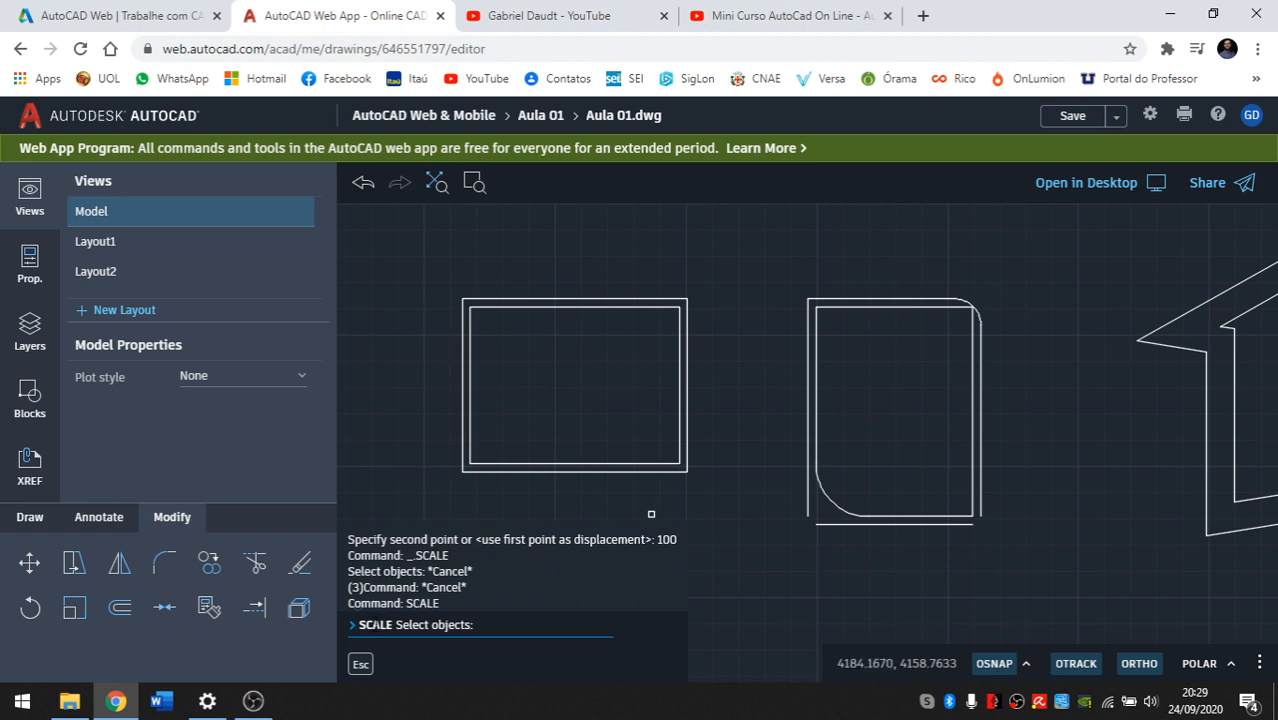
middle_click_drag(516, 411, 523, 391)
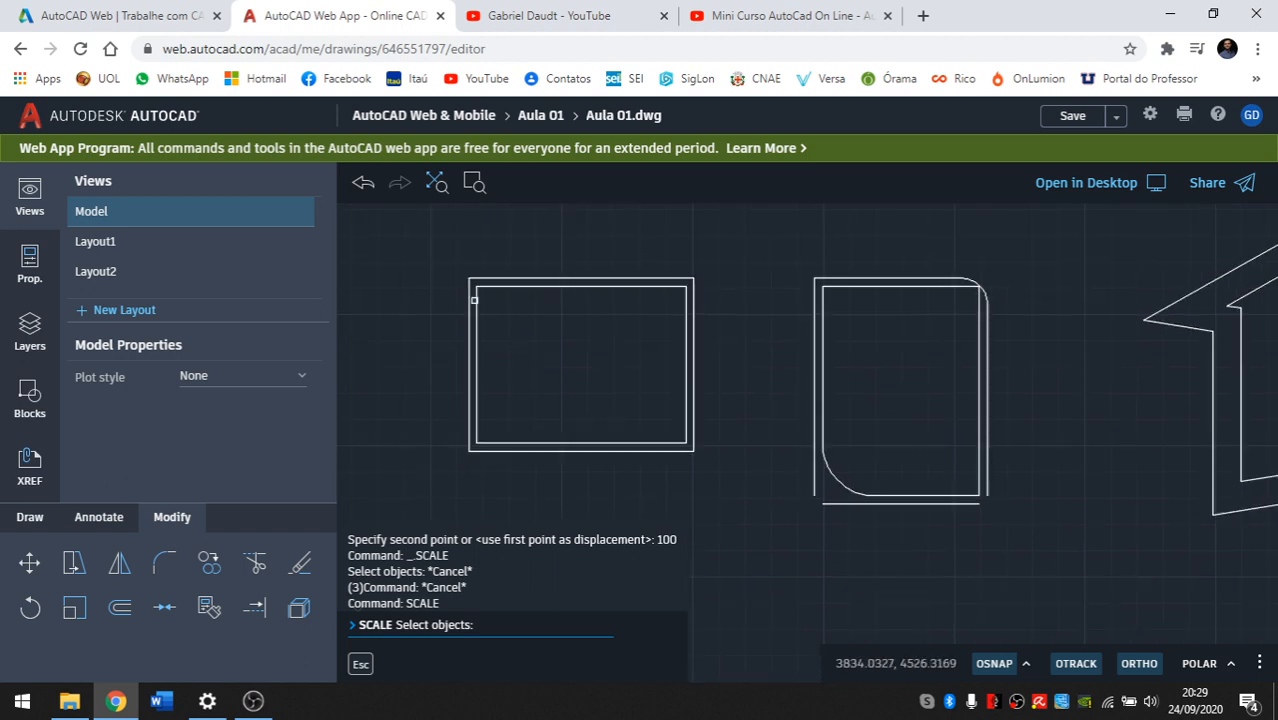
left_click(436, 256)
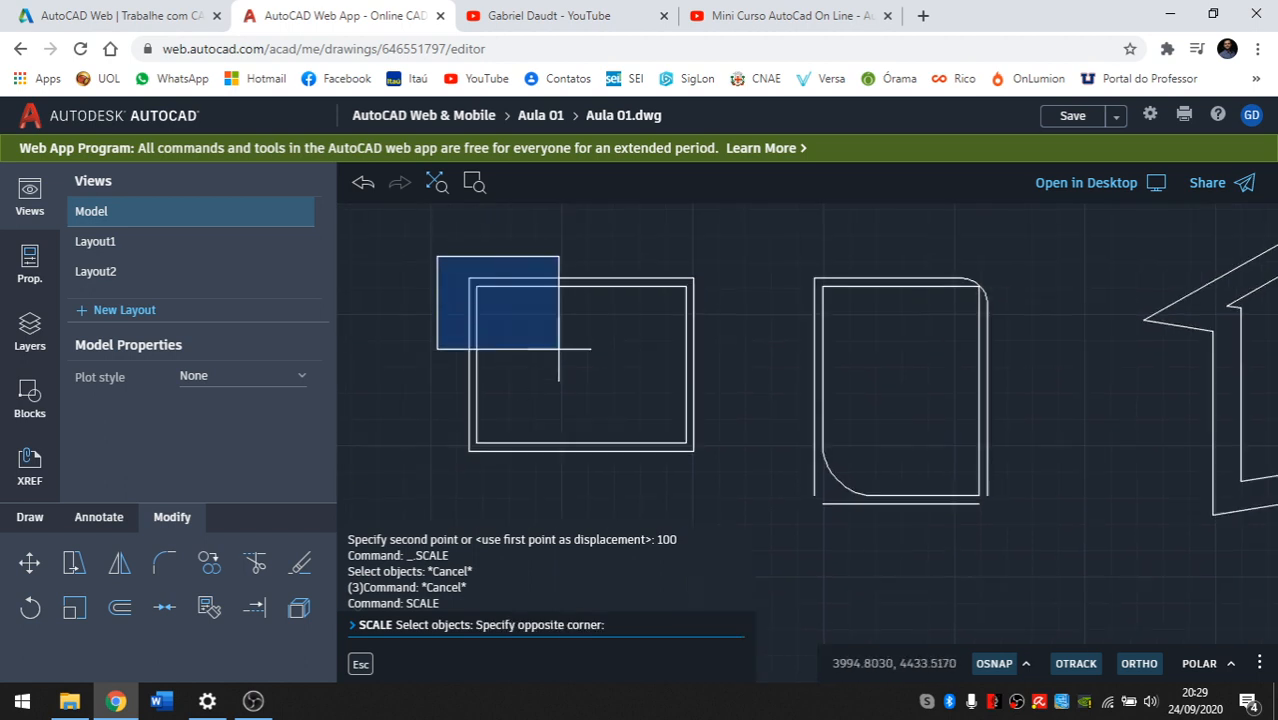
left_click(734, 488)
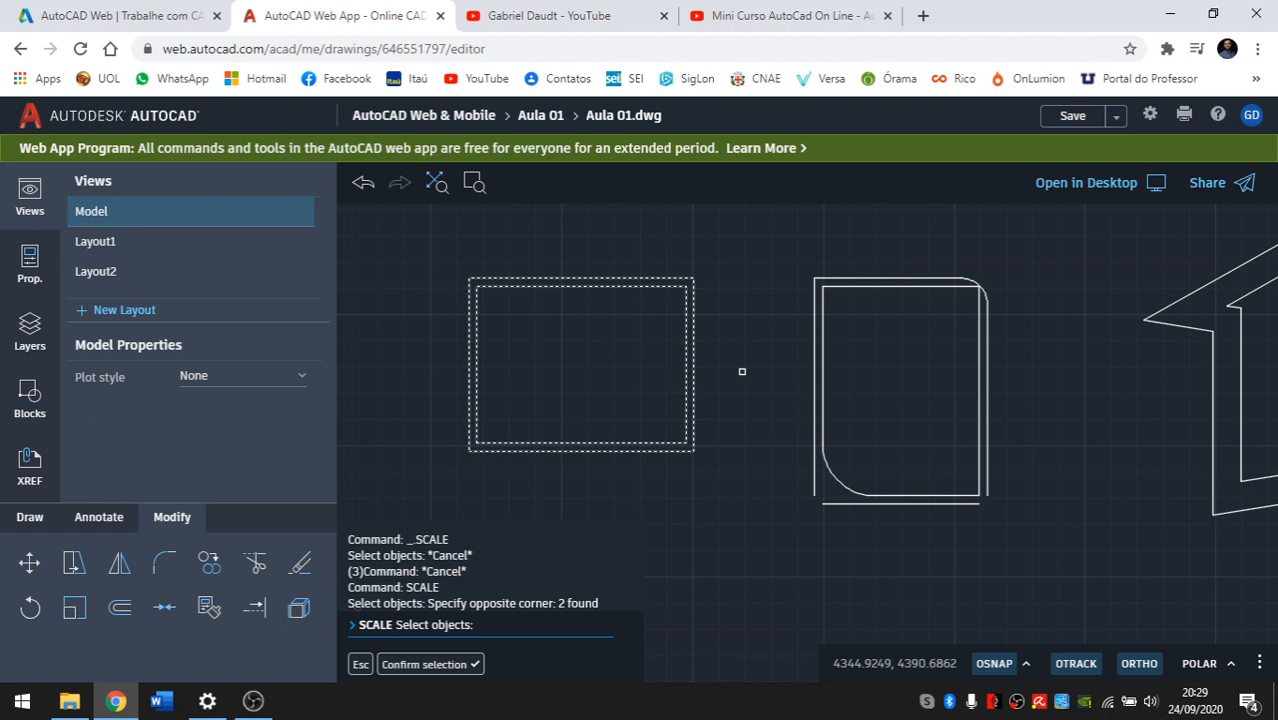
key("Return")
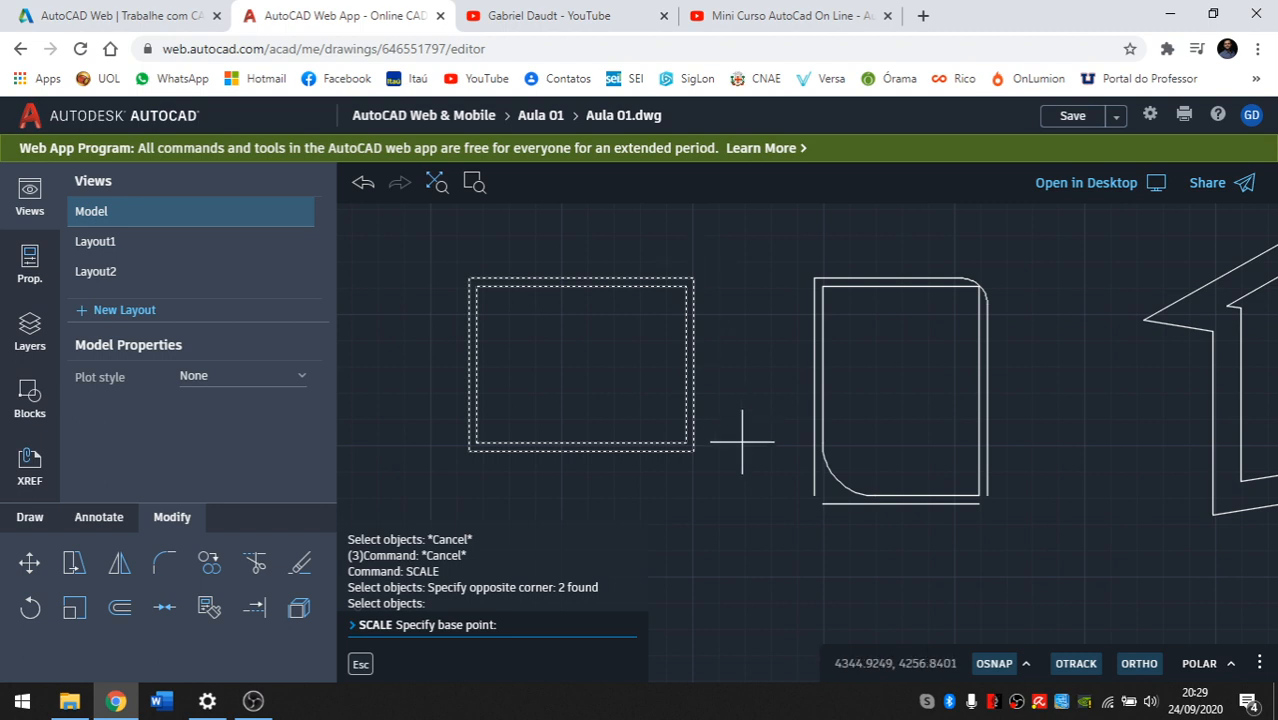
left_click(693, 451)
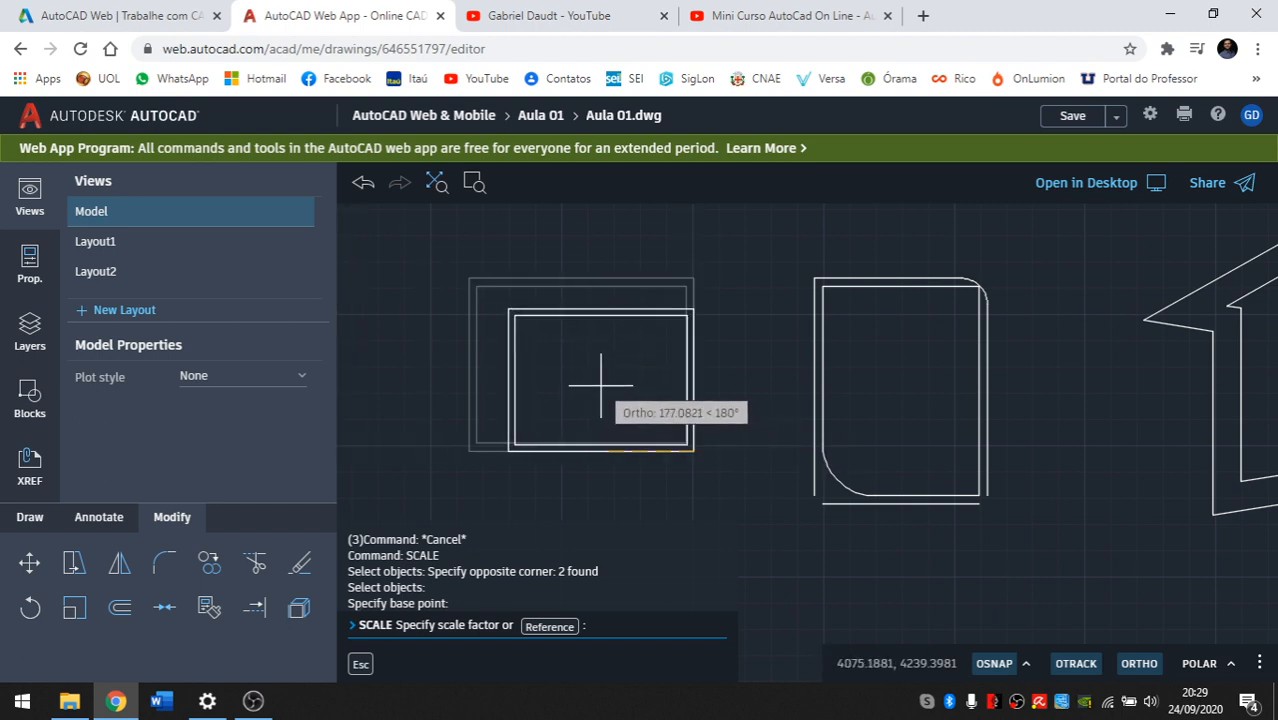
scroll(650, 400, "down", 2)
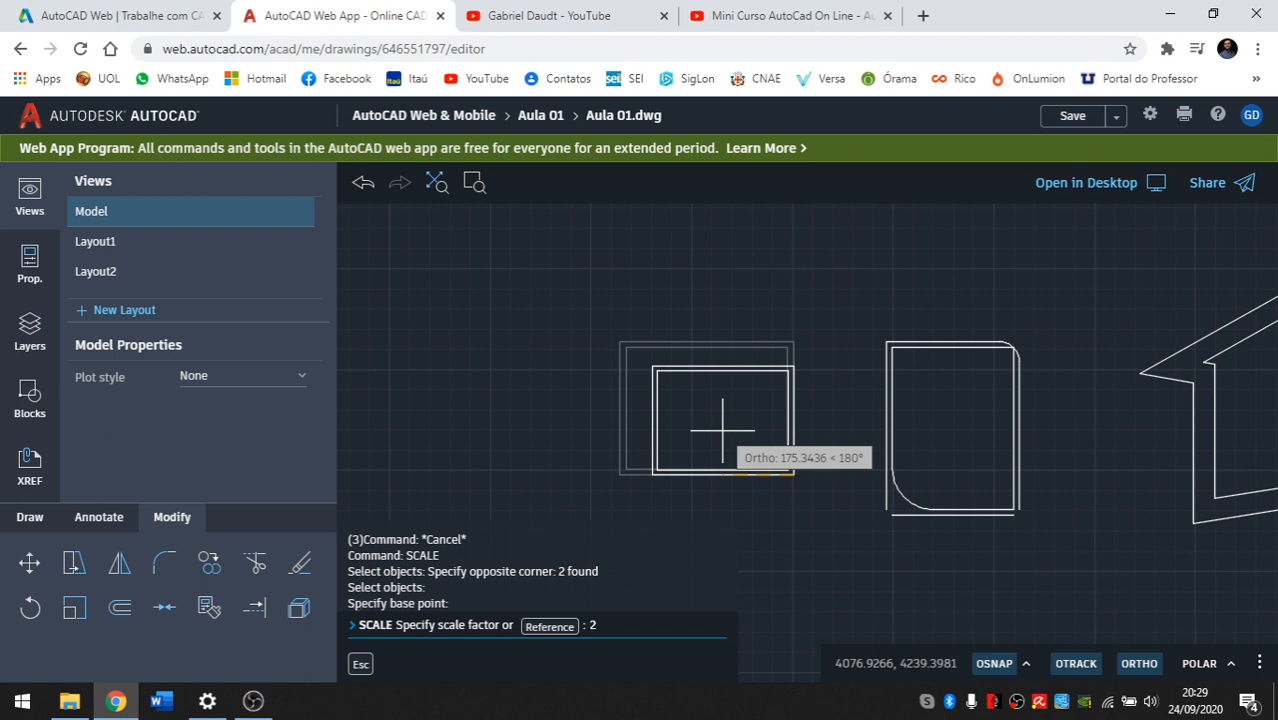
key("Return")
scroll(714, 420, "down", 3)
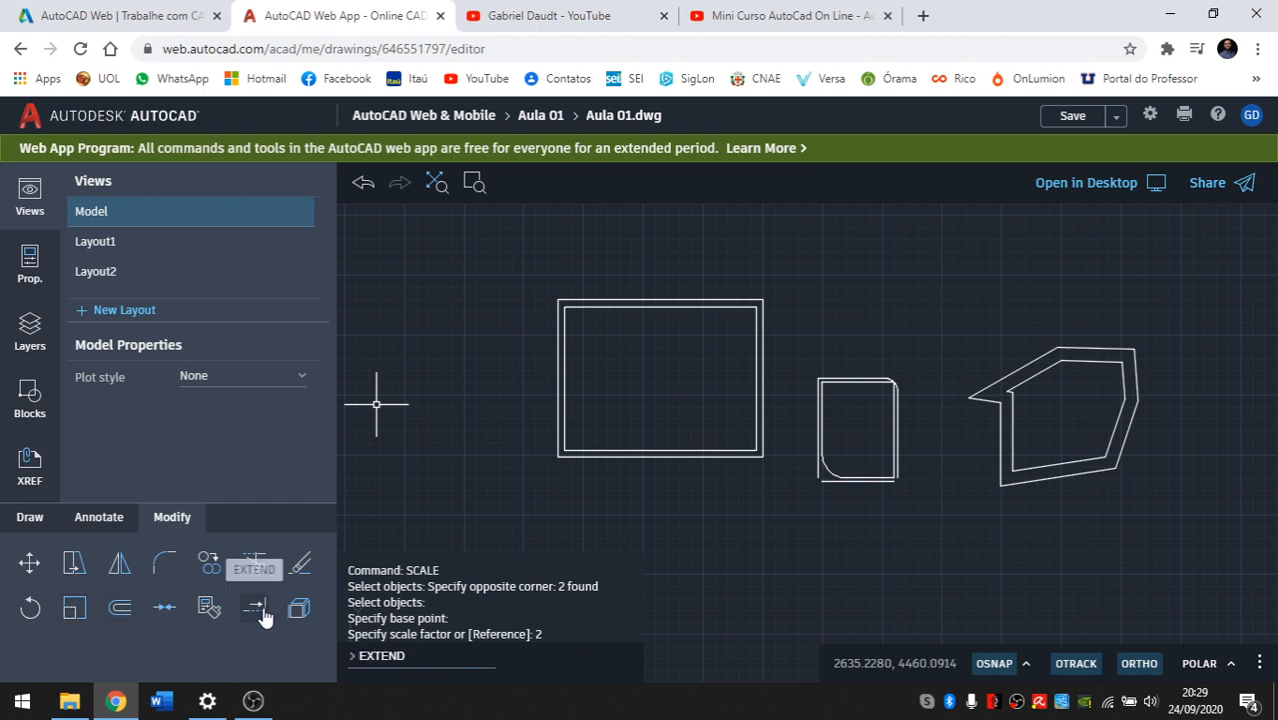
Draw a long horizontal line below the line-drawn square, reaching past both of its sides.
middle_click_drag(670, 491, 599, 437)
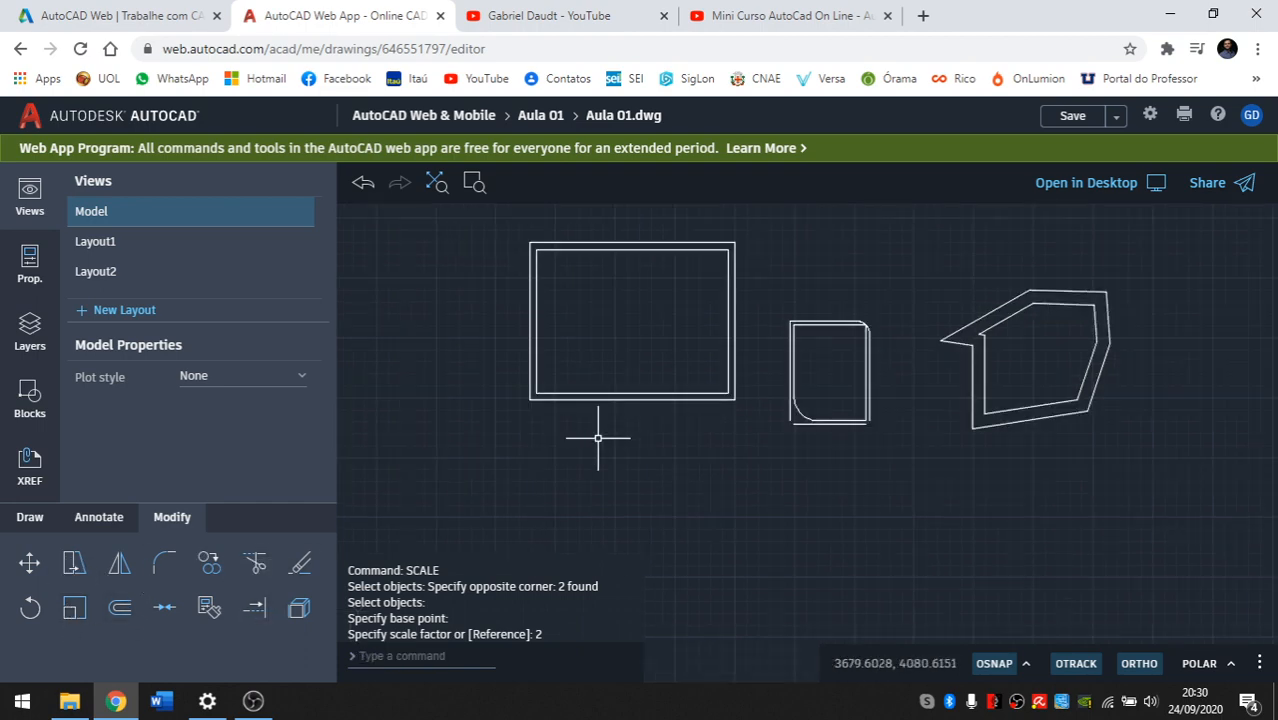
middle_click_drag(928, 443, 926, 415)
scroll(941, 433, "up", 1)
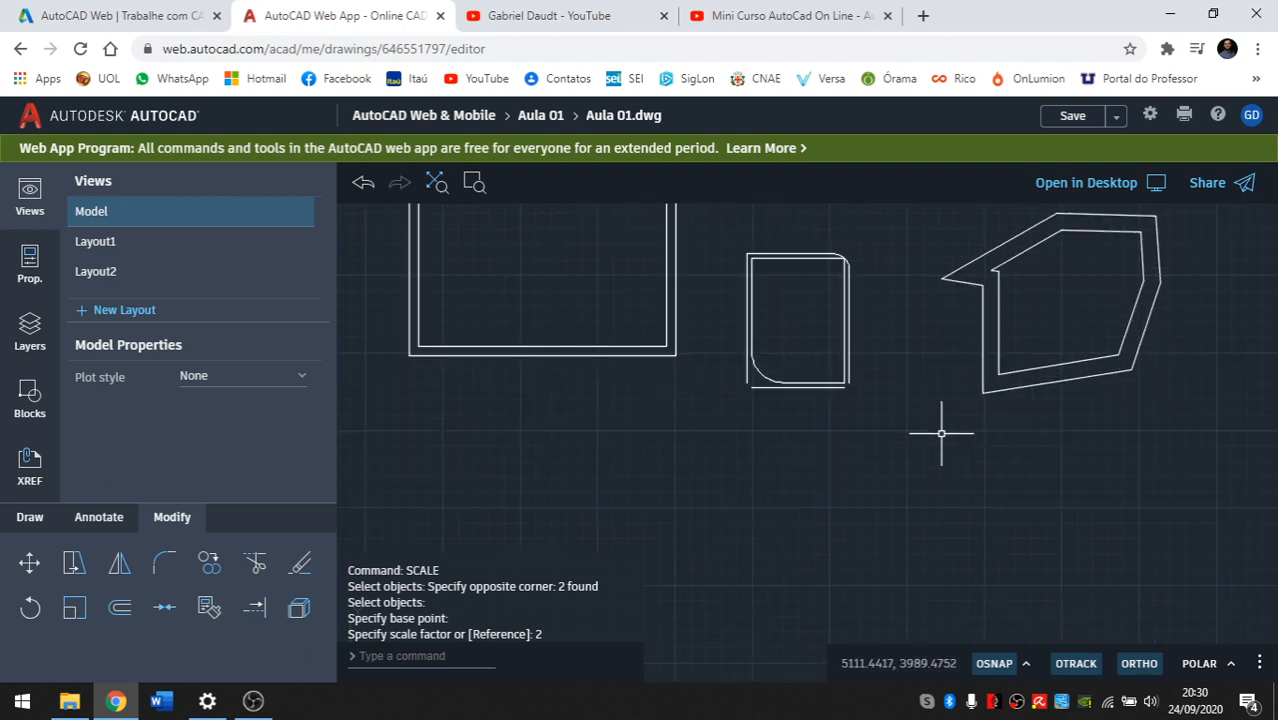
middle_click_drag(830, 458, 745, 448)
type("l")
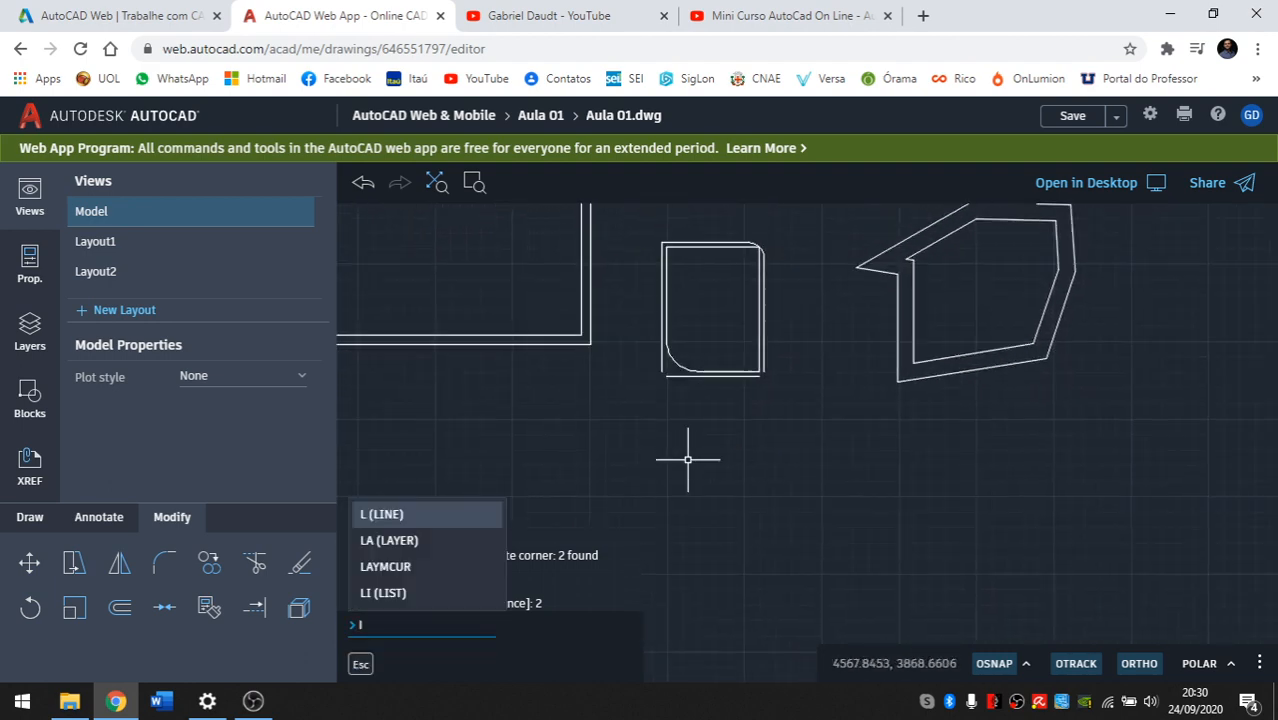
key("Return")
left_click(607, 467)
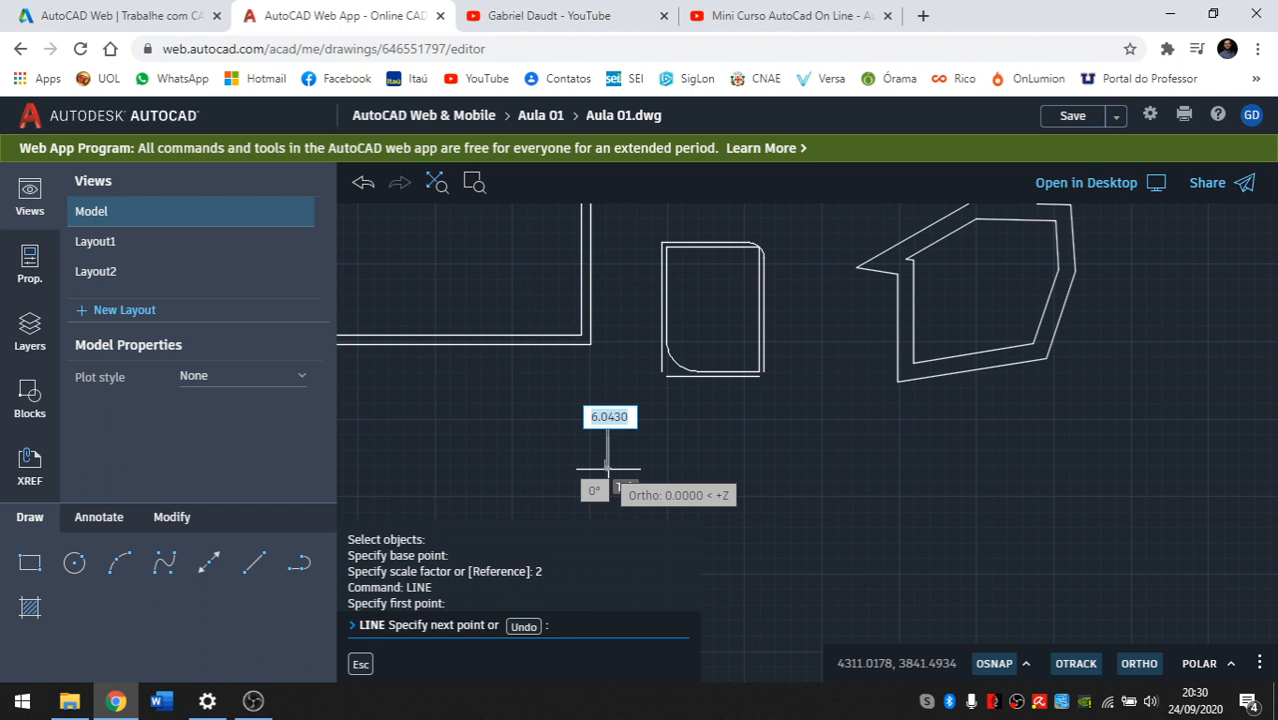
left_click(887, 467)
key("Escape")
key("Escape")
key("Escape")
key("Escape")
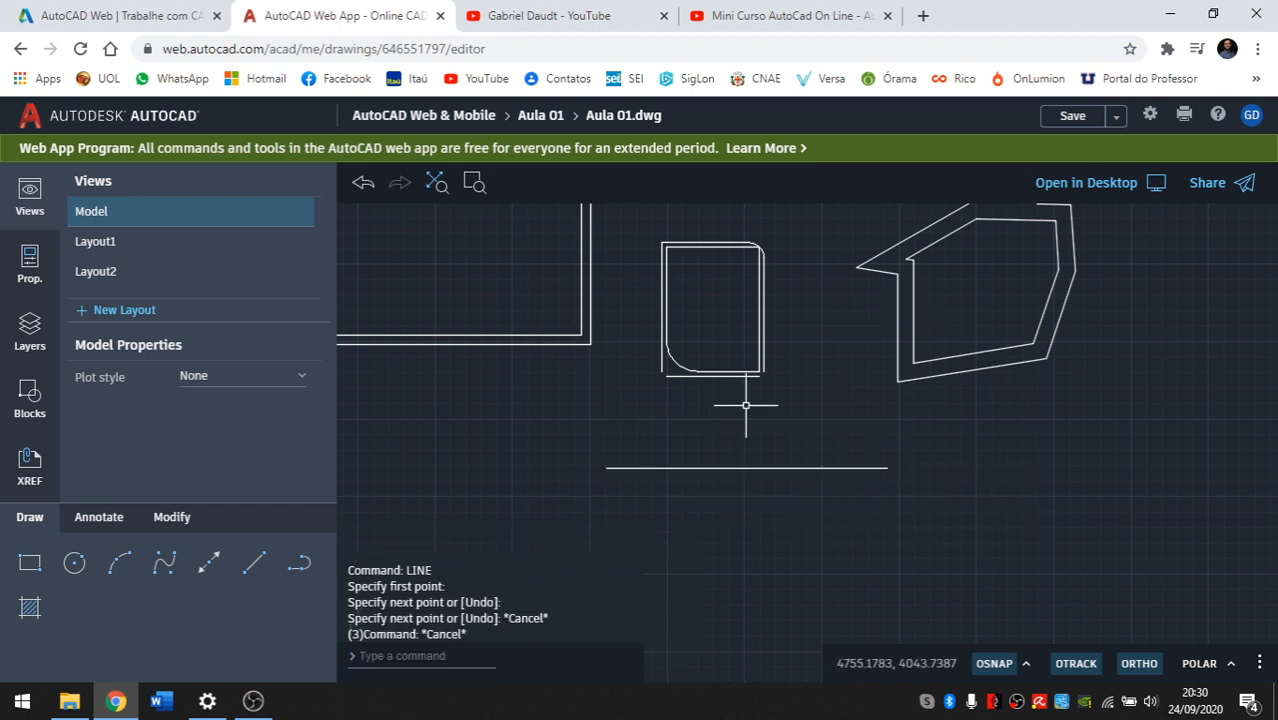
scroll(765, 320, "up", 1)
left_click(762, 316)
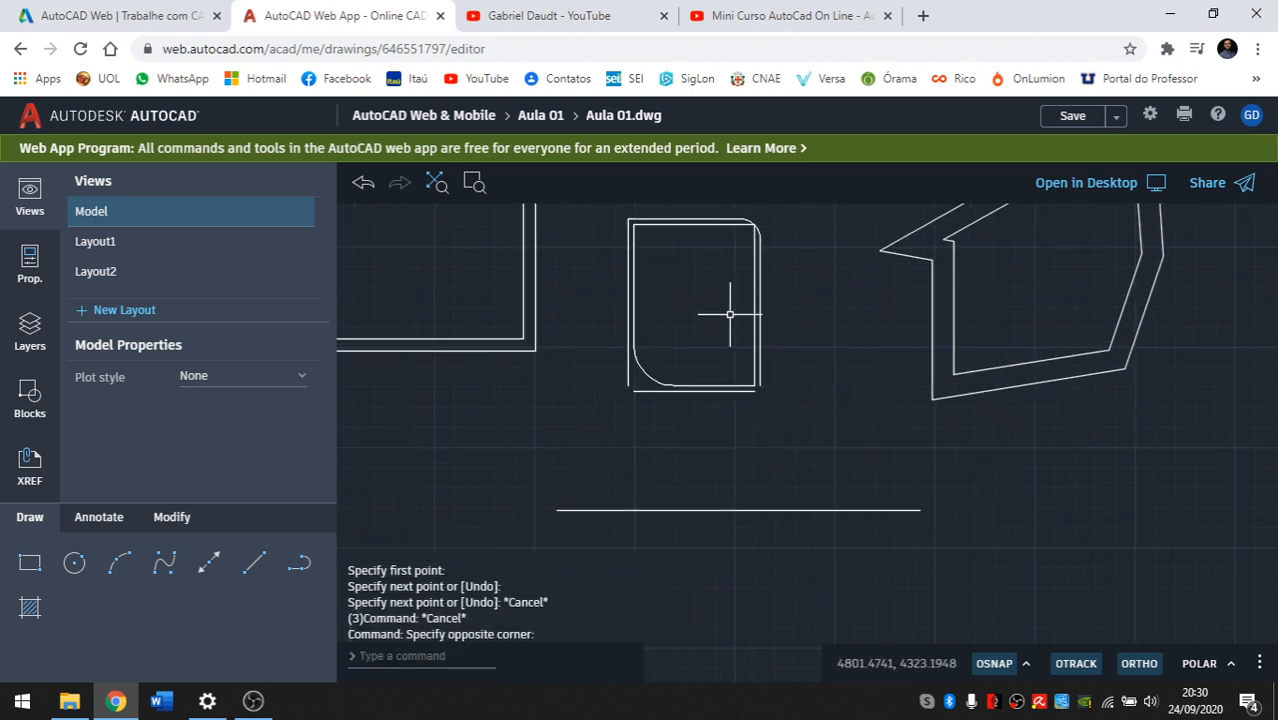
left_click(588, 279)
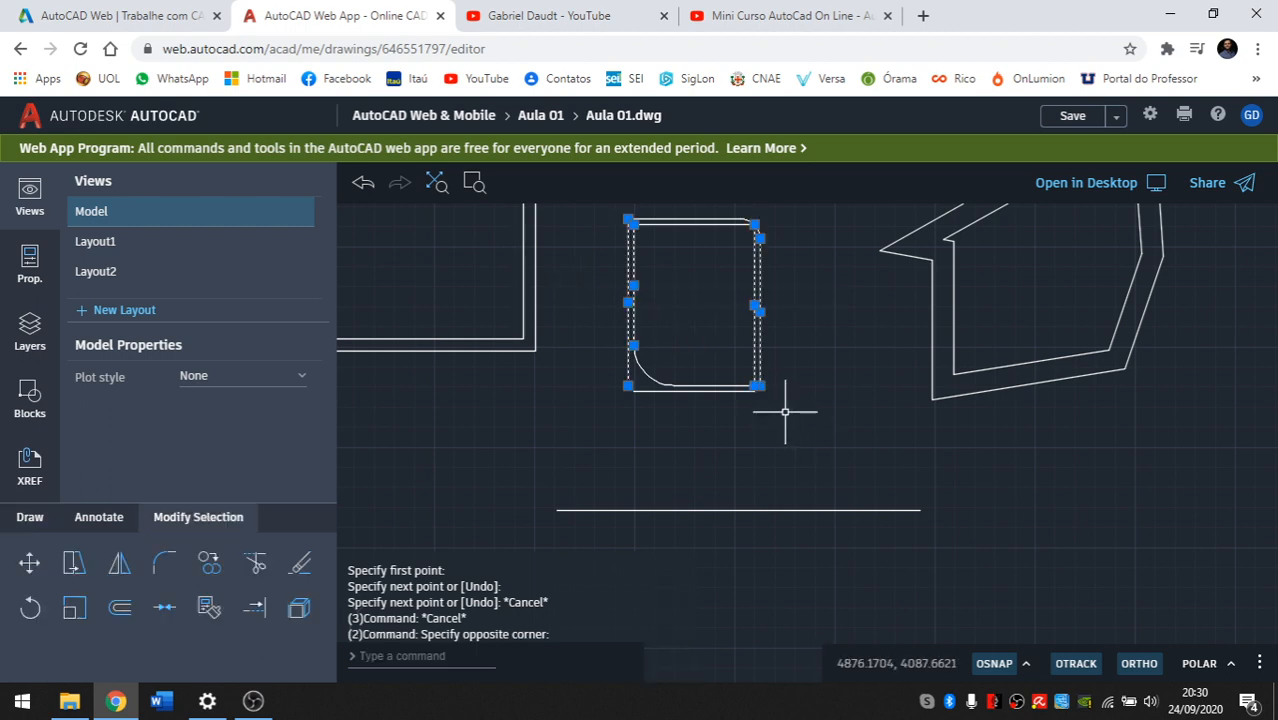
key("Escape")
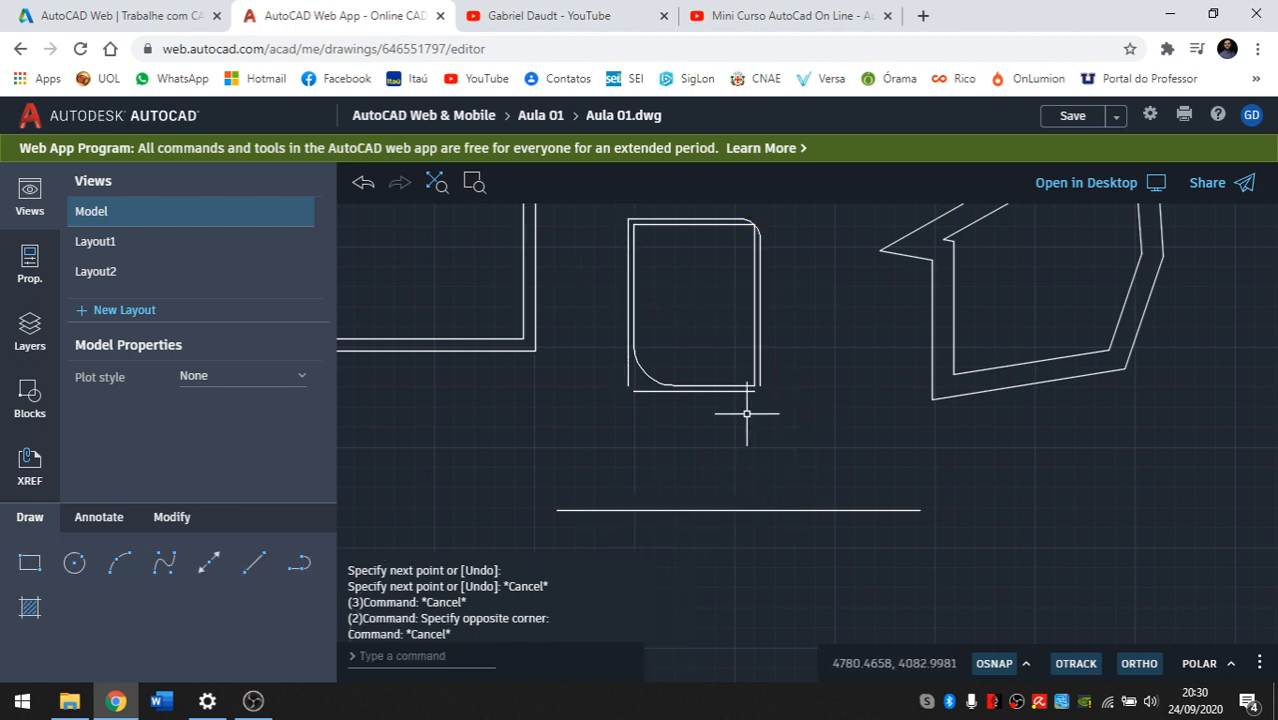
key("Escape")
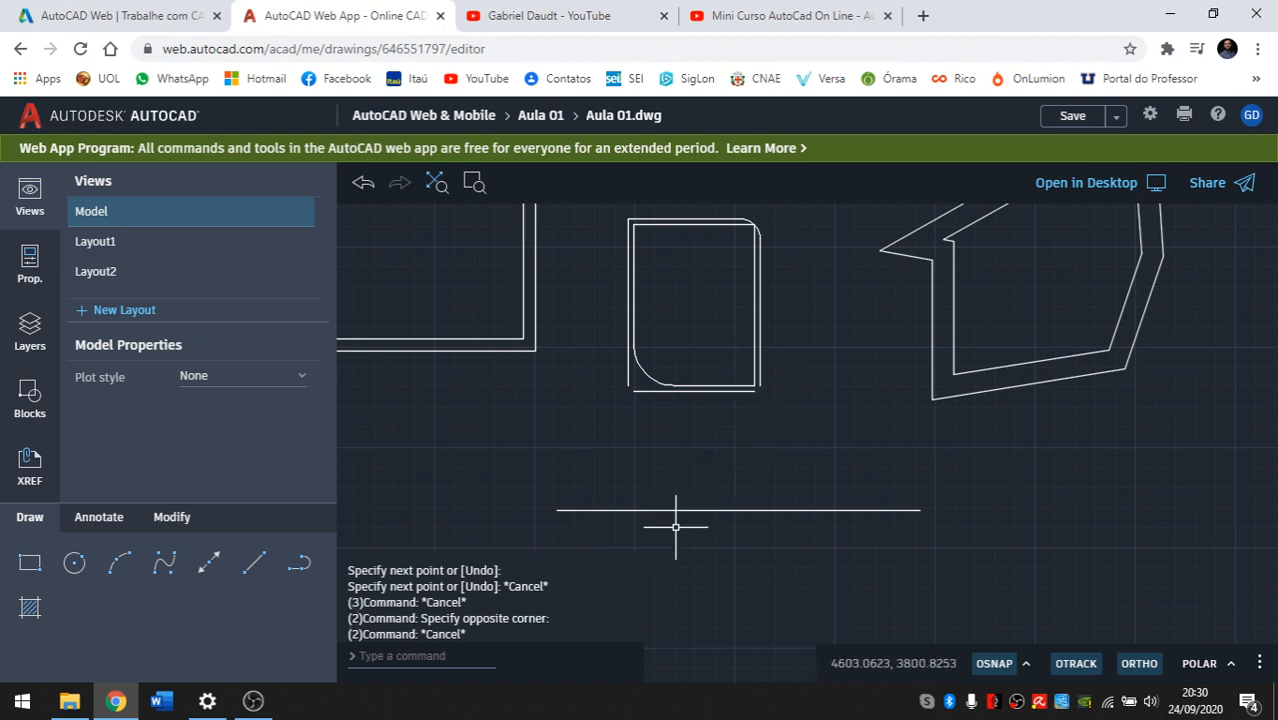
Try to pick the long horizontal line with Extend by drawing fence lines across it.
left_click(168, 518)
left_click(255, 608)
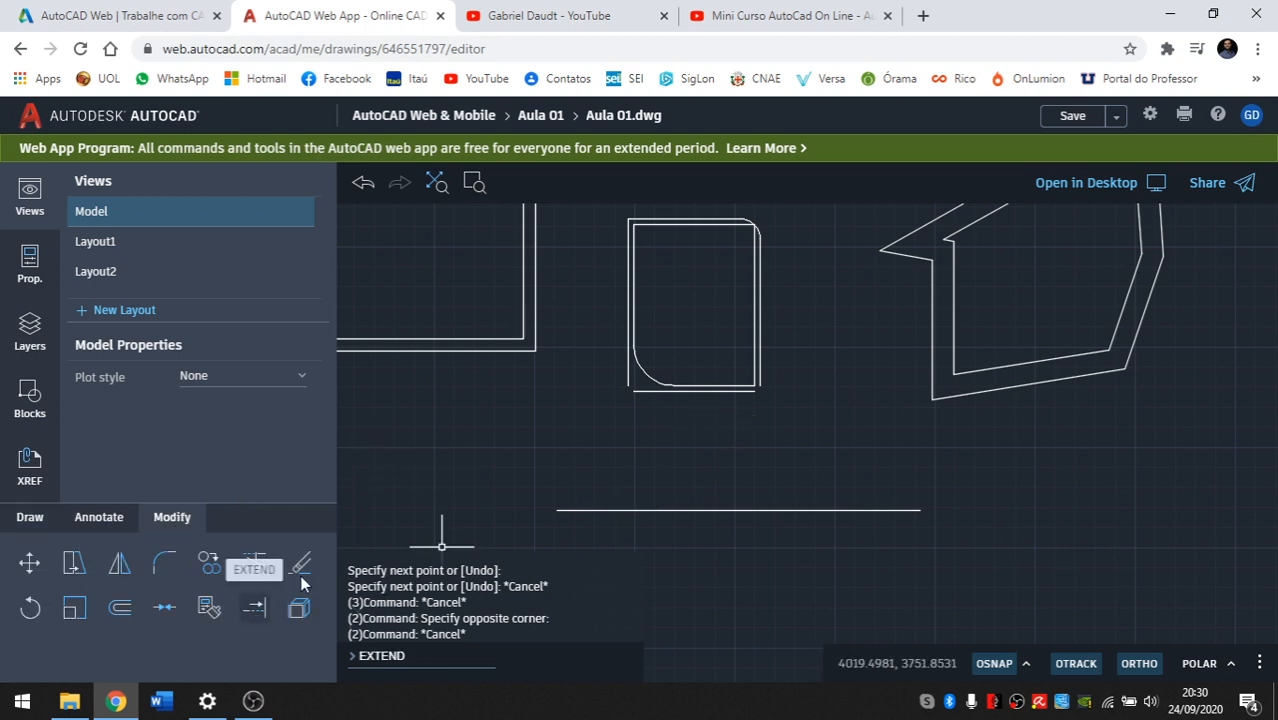
key("Escape")
type("ex")
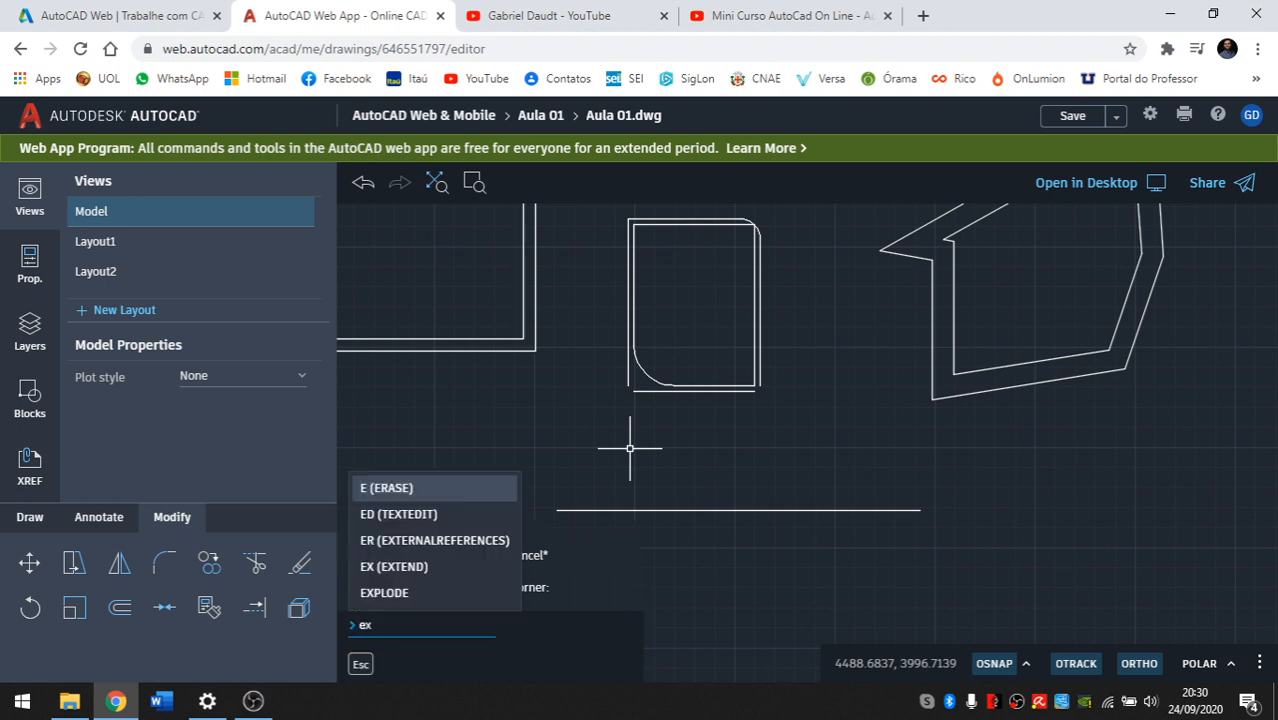
key("Return")
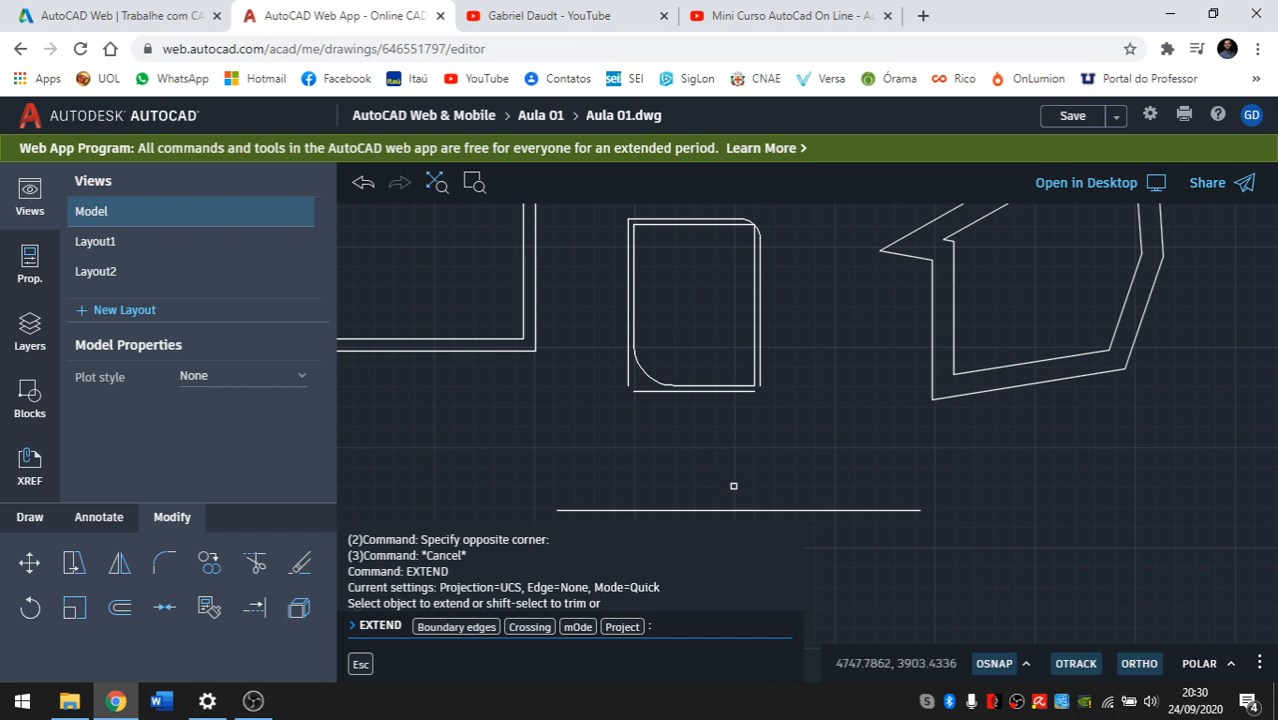
left_click(733, 486)
left_click(697, 520)
key("Return")
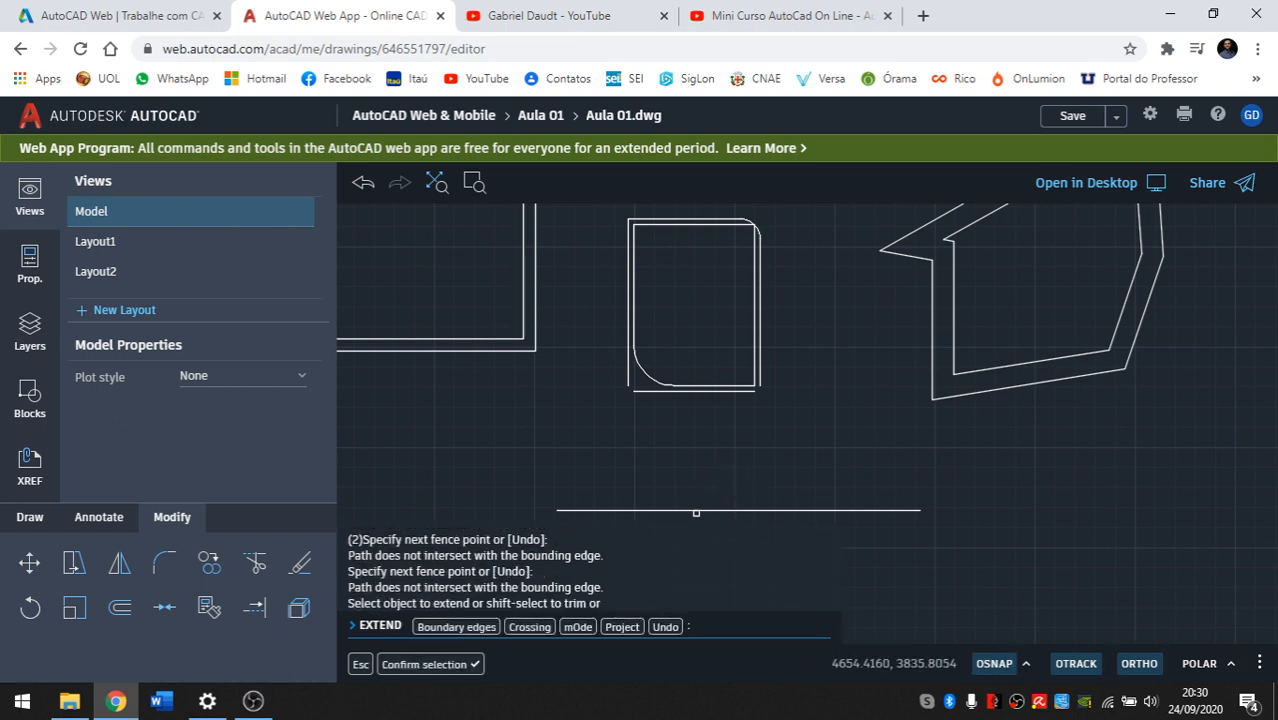
middle_click_drag(504, 507, 492, 469)
left_click(523, 432)
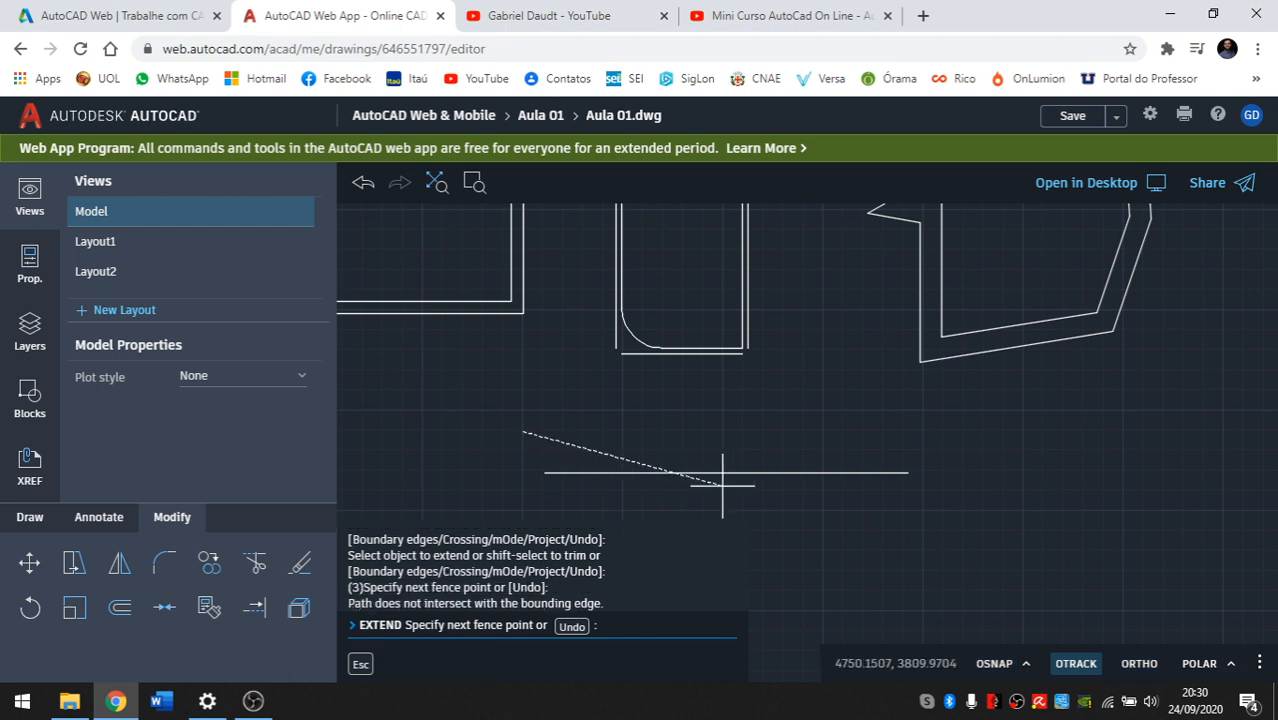
left_click(964, 461)
key("Return")
Try to catch the long horizontal line in Extend with another diagonal fence and by picking it directly near its left end.
middle_click_drag(873, 522, 858, 462)
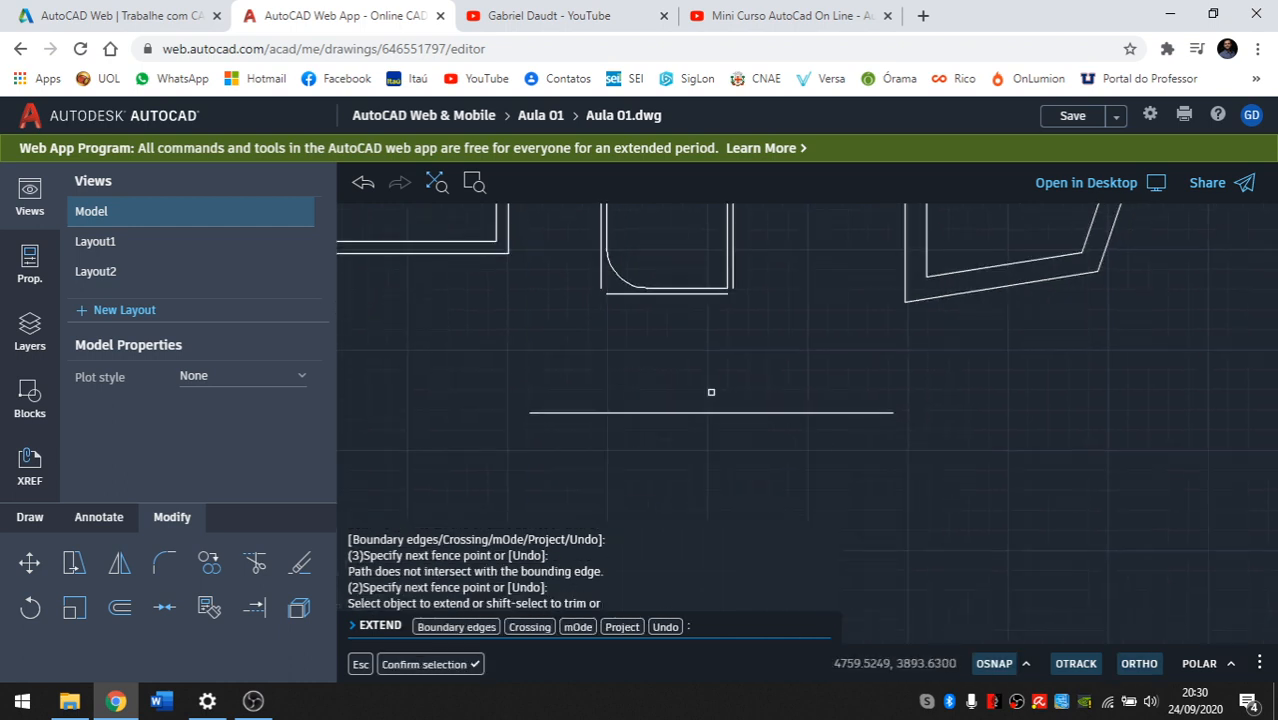
left_click(761, 386)
left_click(590, 478)
key("Return")
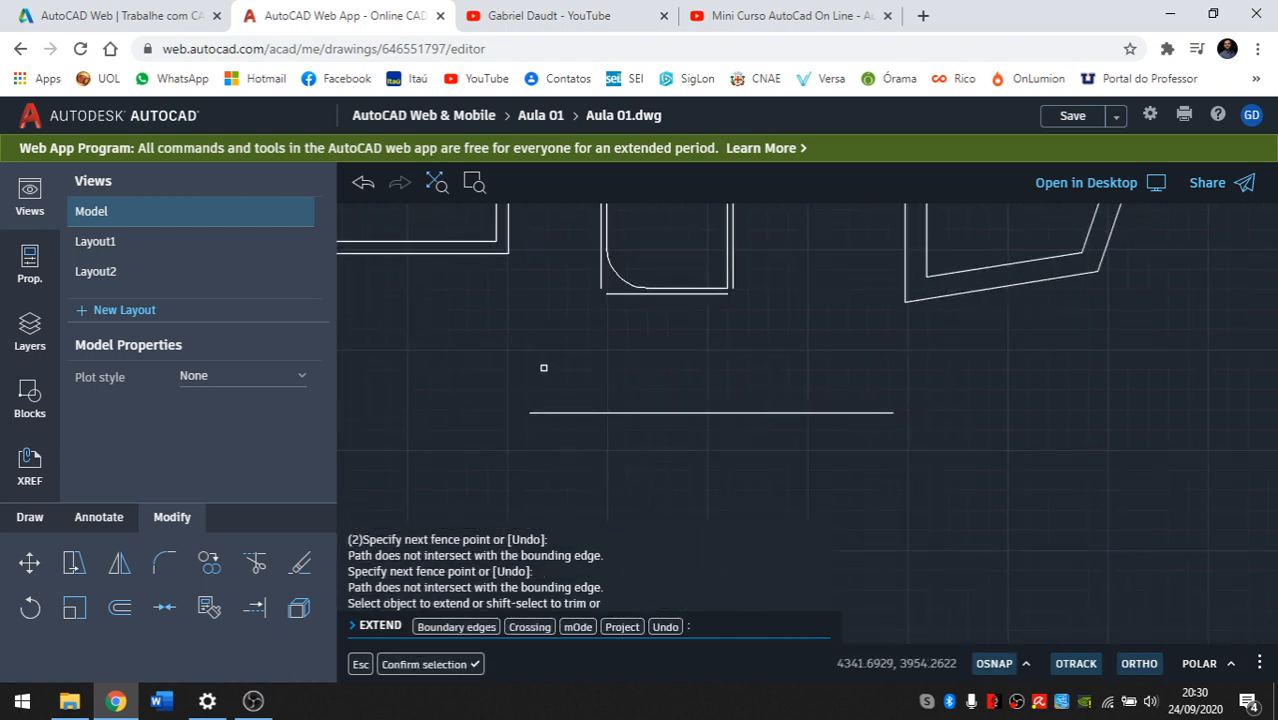
mouse_move(544, 368)
left_mouse_down()
mouse_move(747, 491)
mouse_move(941, 434)
mouse_move(524, 367)
left_mouse_up()
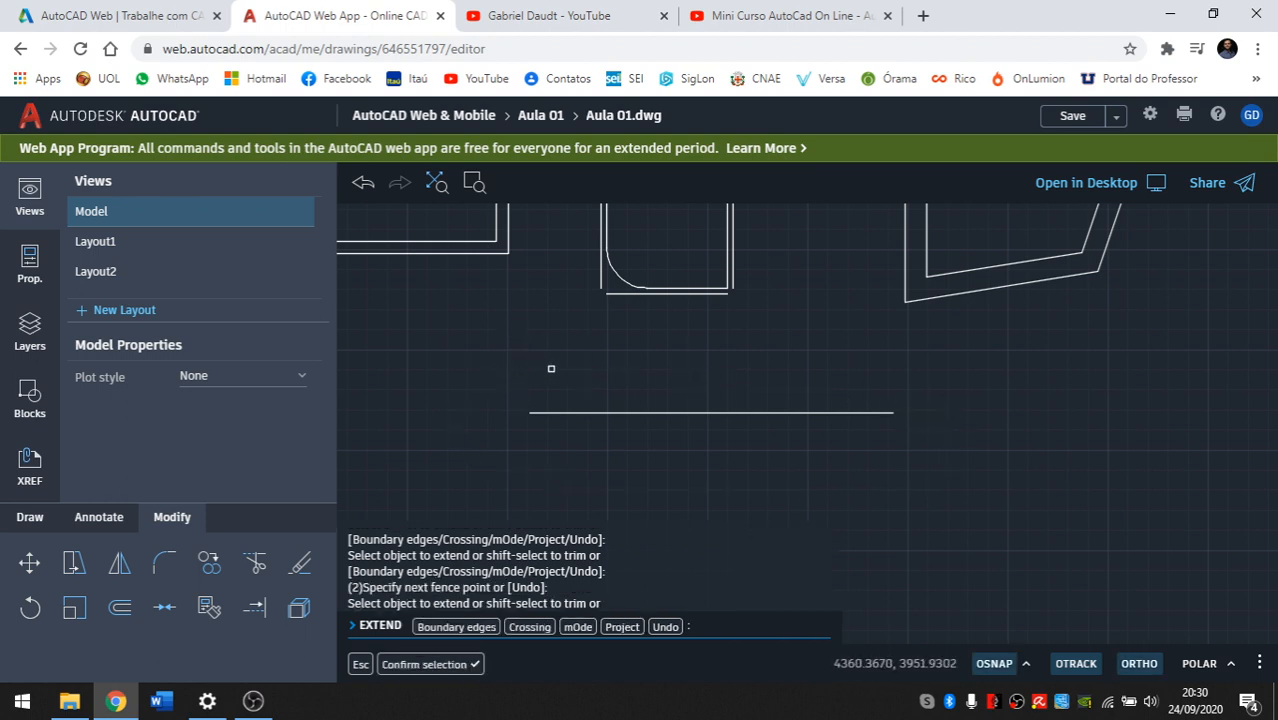
left_click(593, 412)
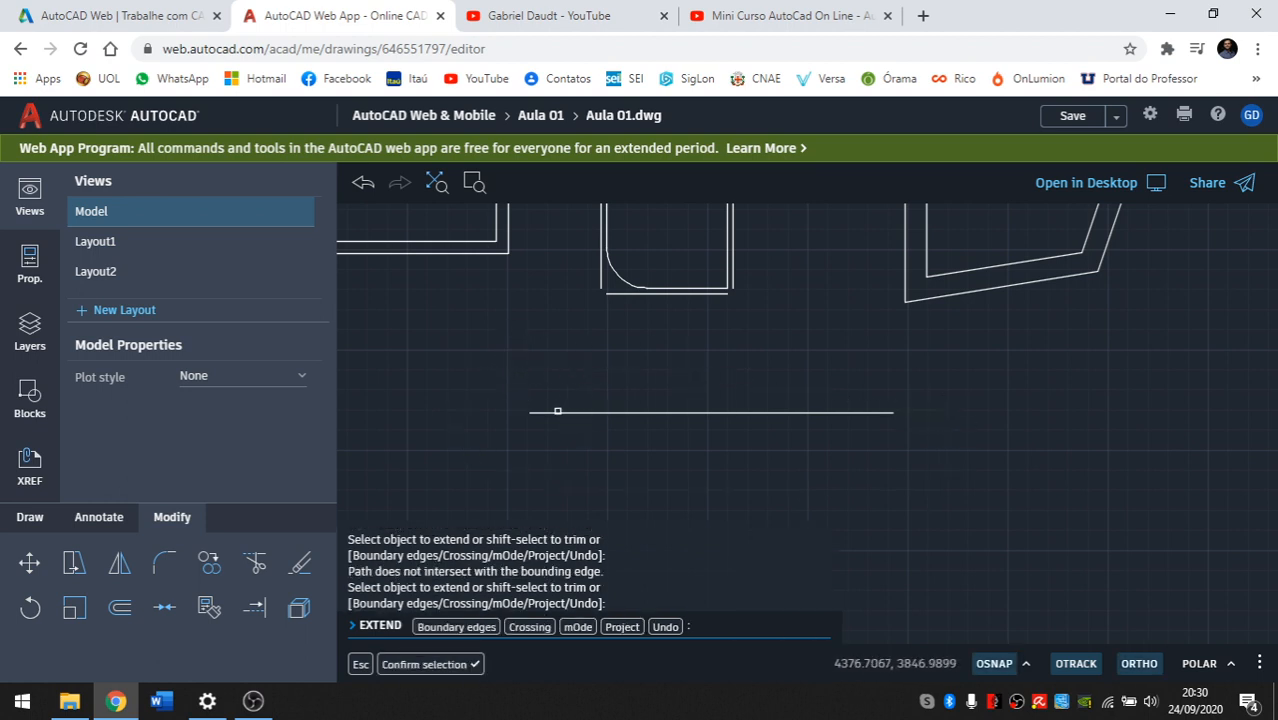
left_click(556, 409)
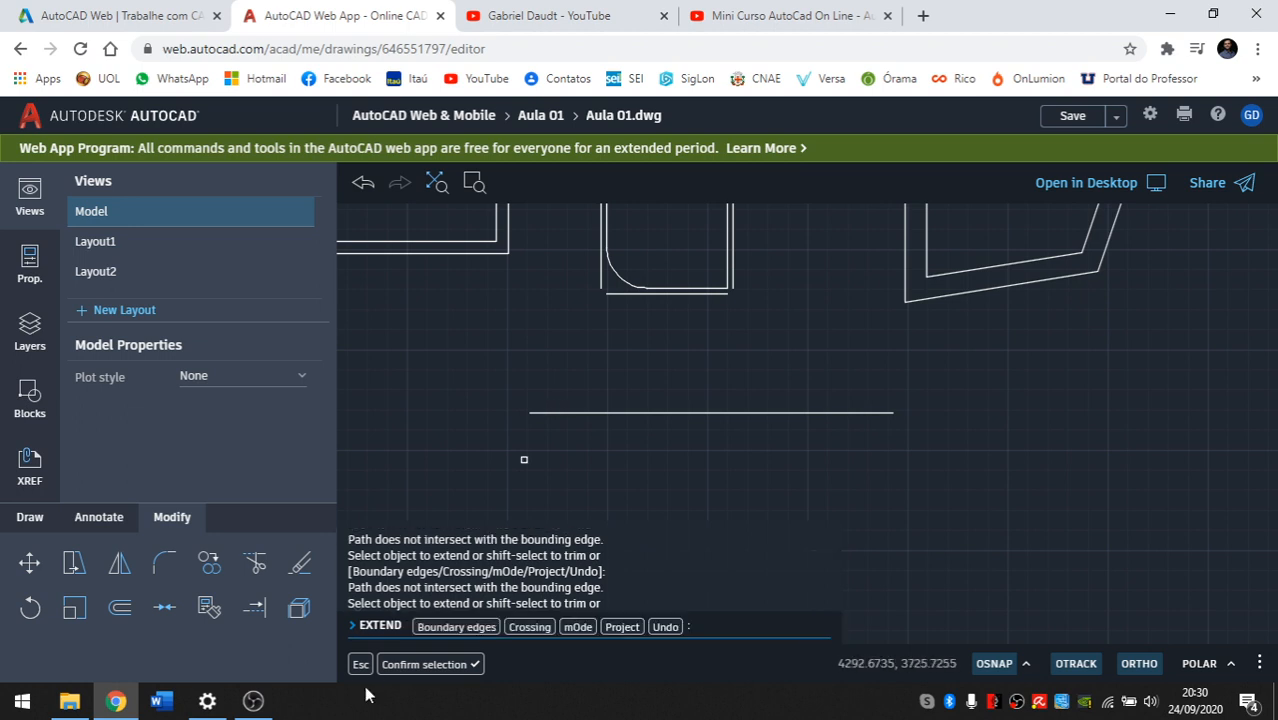
Try to set the long horizontal line as Extend's boundary edge with an enclosing window, and cancel the command.
left_click(445, 636)
left_click(508, 379)
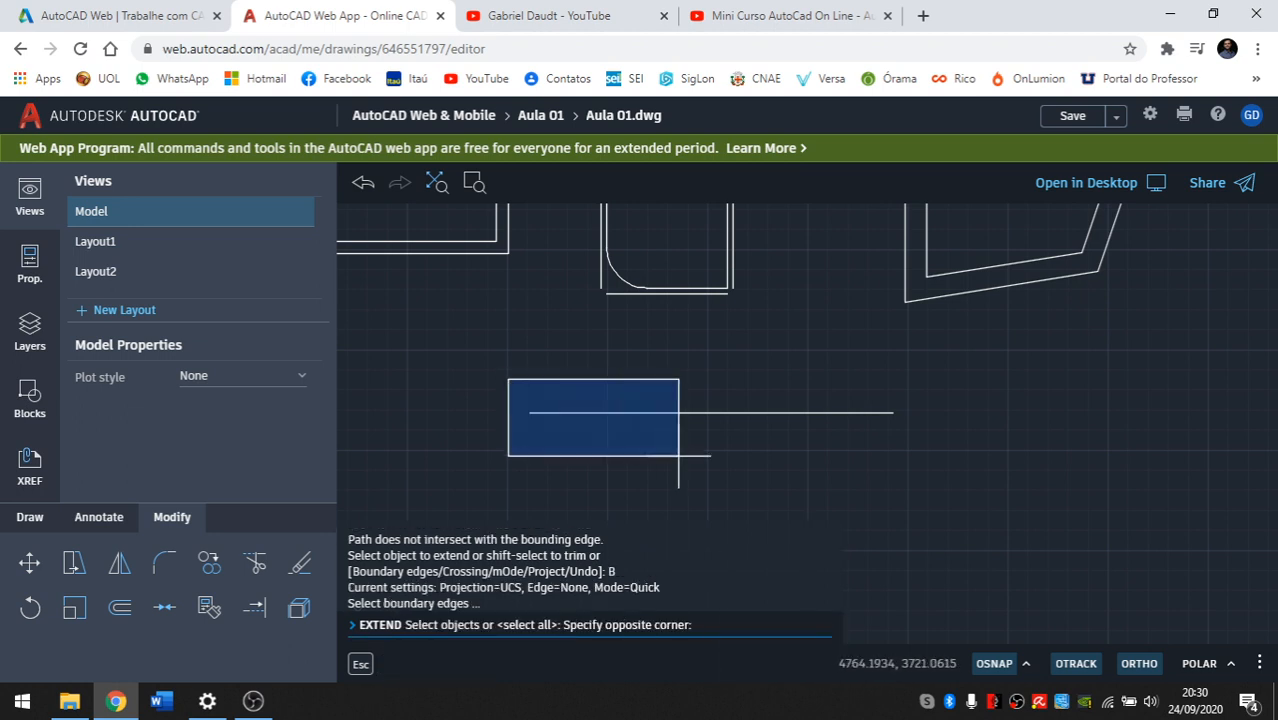
left_click(984, 486)
key("Escape")
key("Escape")
key("Escape")
key("Escape")
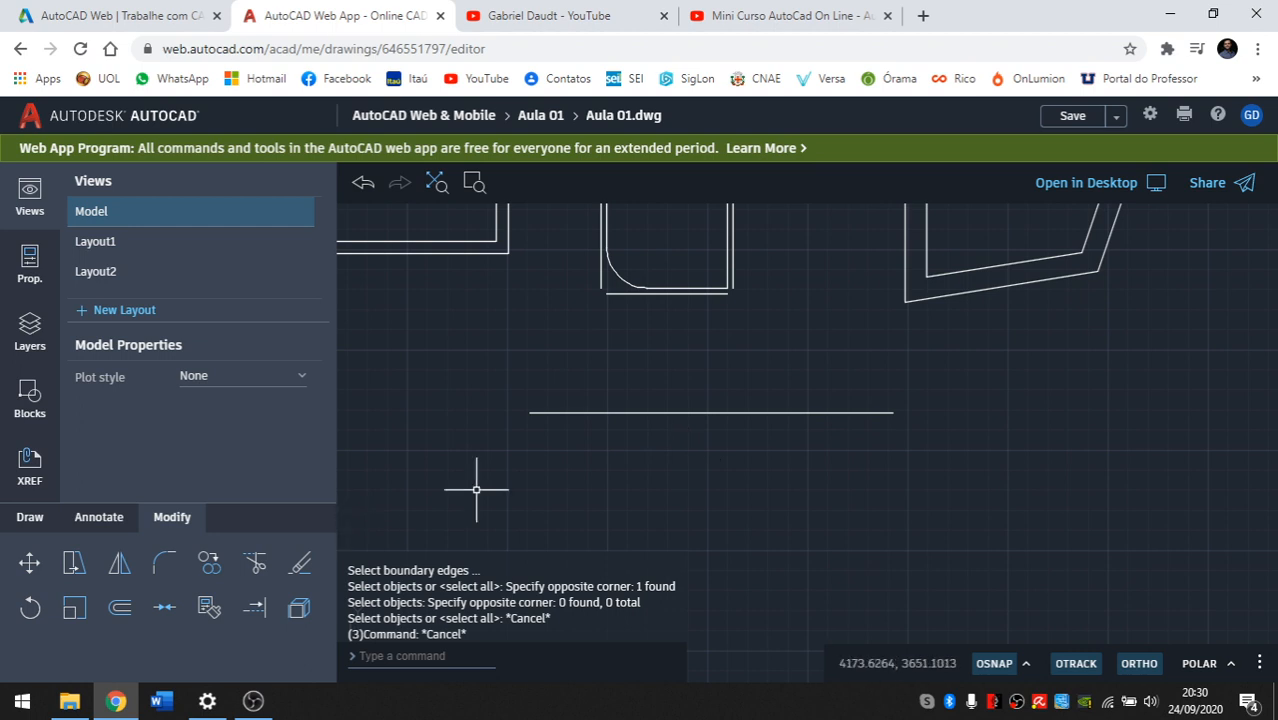
Set the long horizontal line as Extend's boundary edge by enclosing it in a selection window.
mouse_move(609, 423)
middle_mouse_down()
mouse_move(588, 454)
mouse_move(562, 456)
mouse_move(580, 397)
middle_mouse_up()
key("Escape")
scroll(625, 416, "up", 2)
scroll(580, 397, "down", 1)
key("Escape")
middle_click_drag(638, 331, 633, 359)
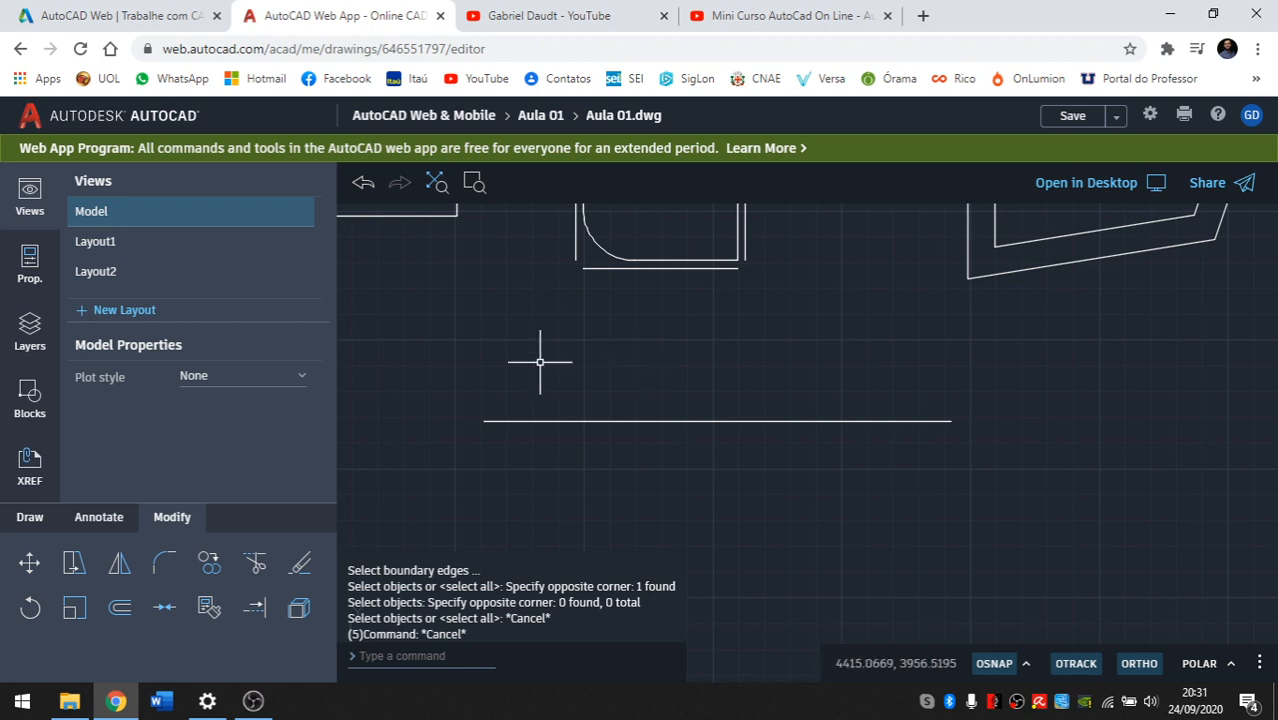
left_click(256, 610)
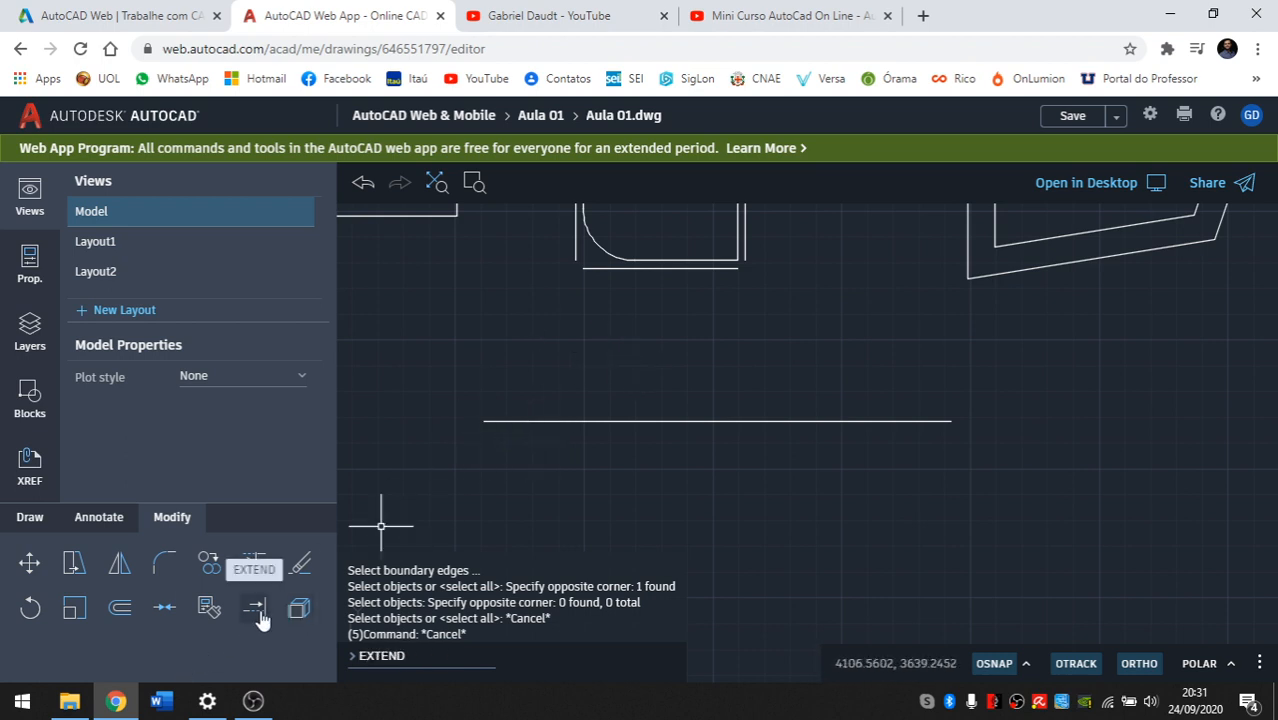
left_click(258, 618)
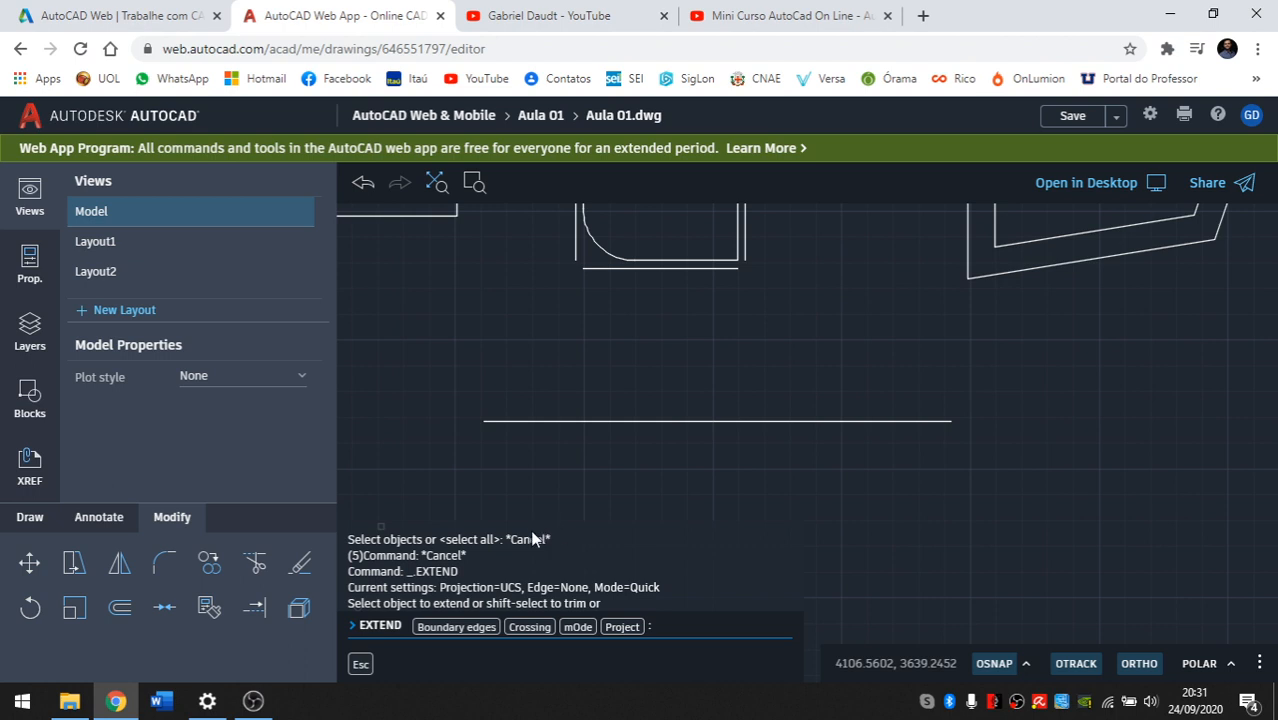
left_click(456, 627)
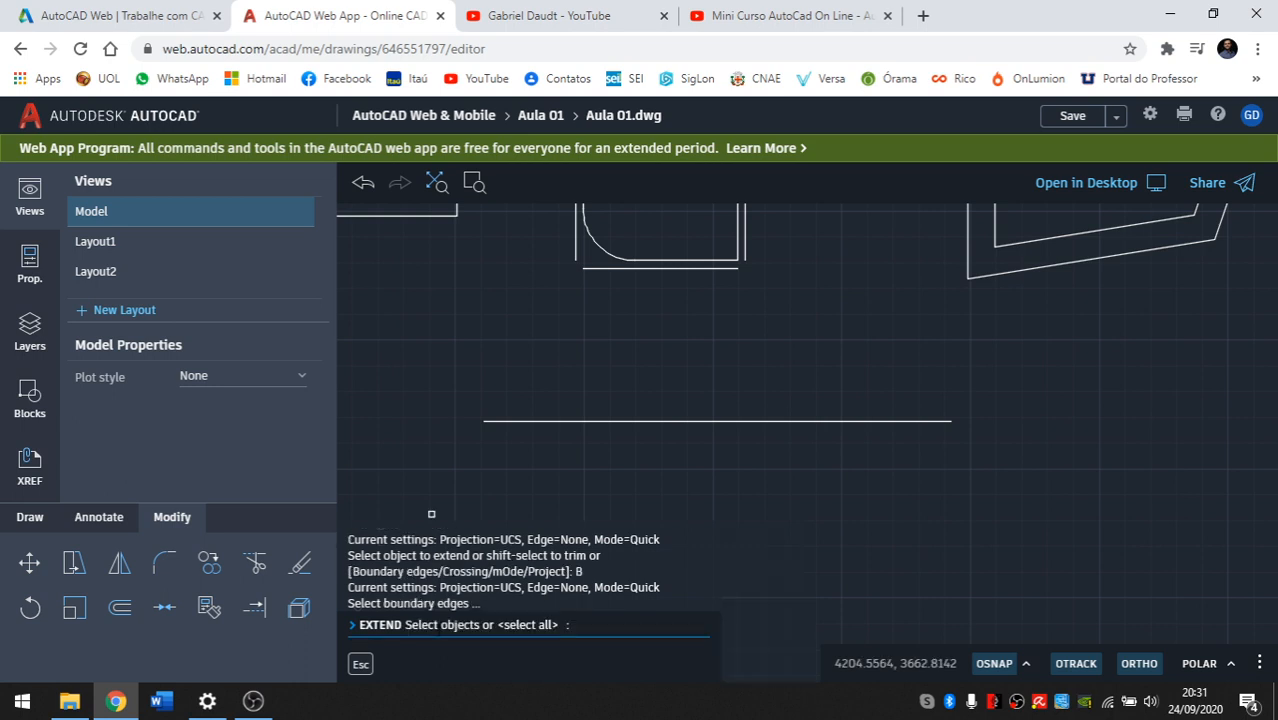
double_click(441, 379)
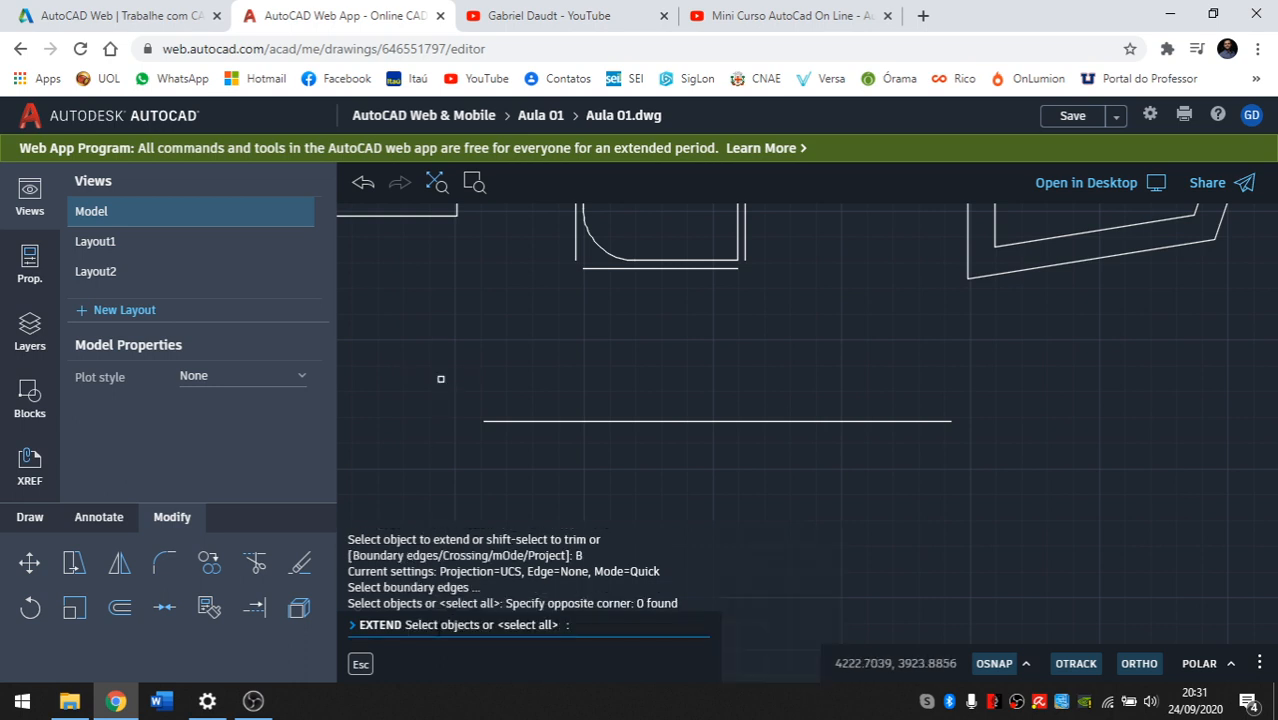
left_click(451, 381)
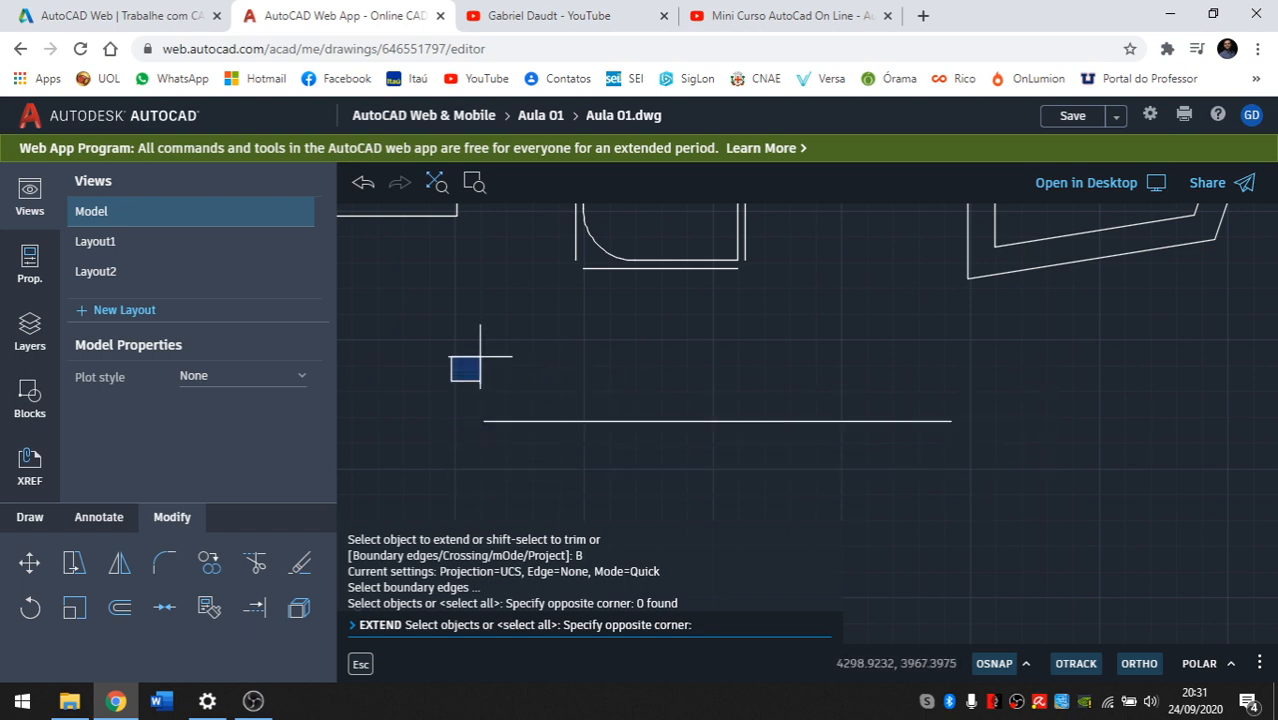
left_click(996, 466)
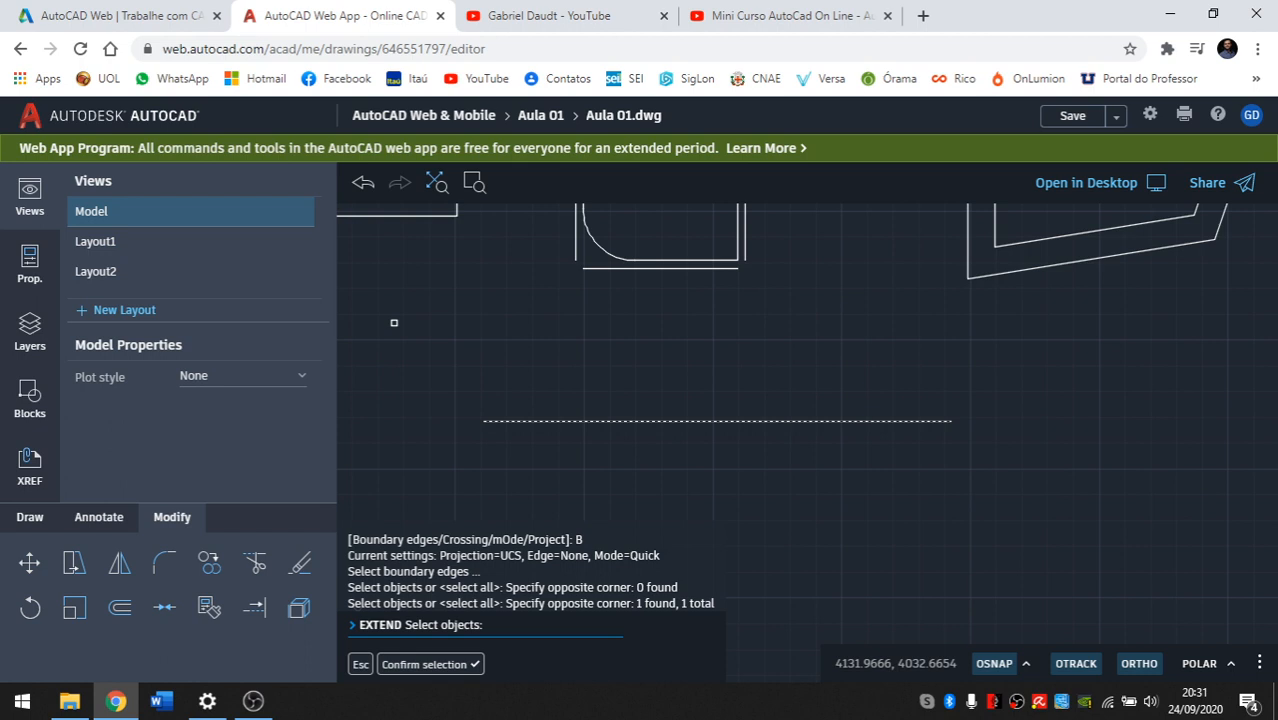
key("Return")
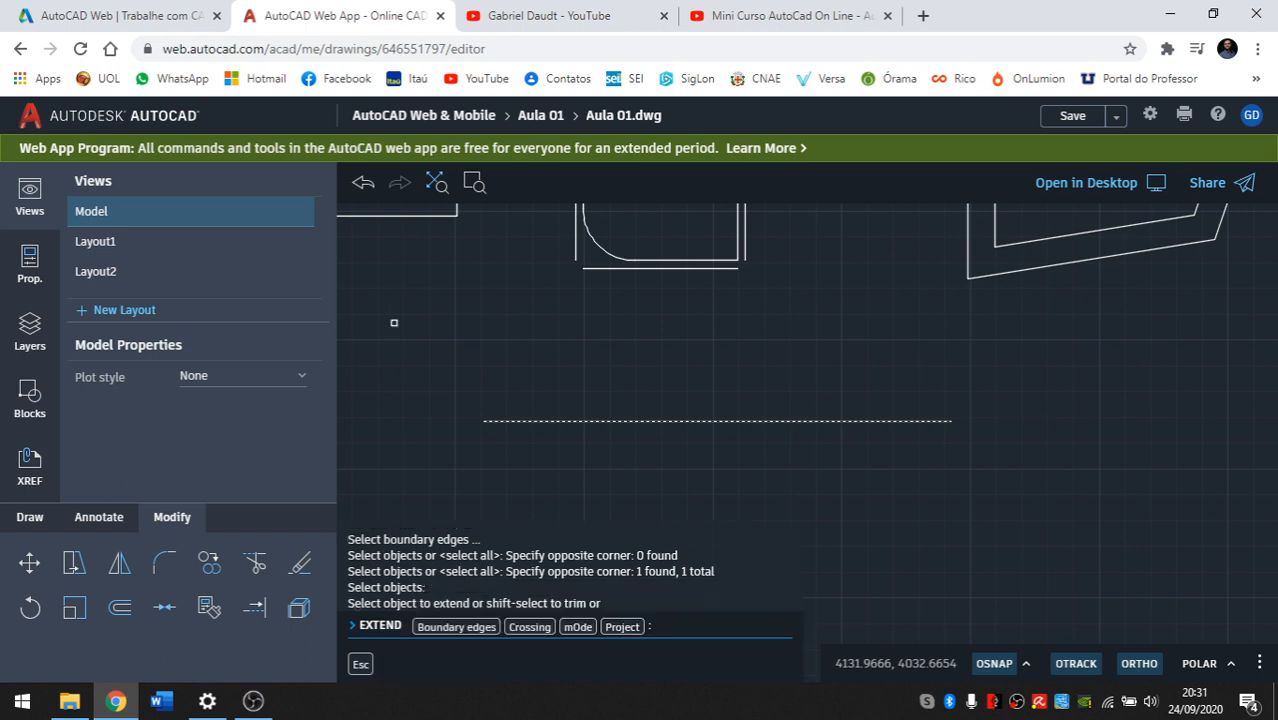
Extend the four inner and outer vertical side lines of the line-drawn square down to the long horizontal line.
middle_click_drag(415, 345, 451, 460)
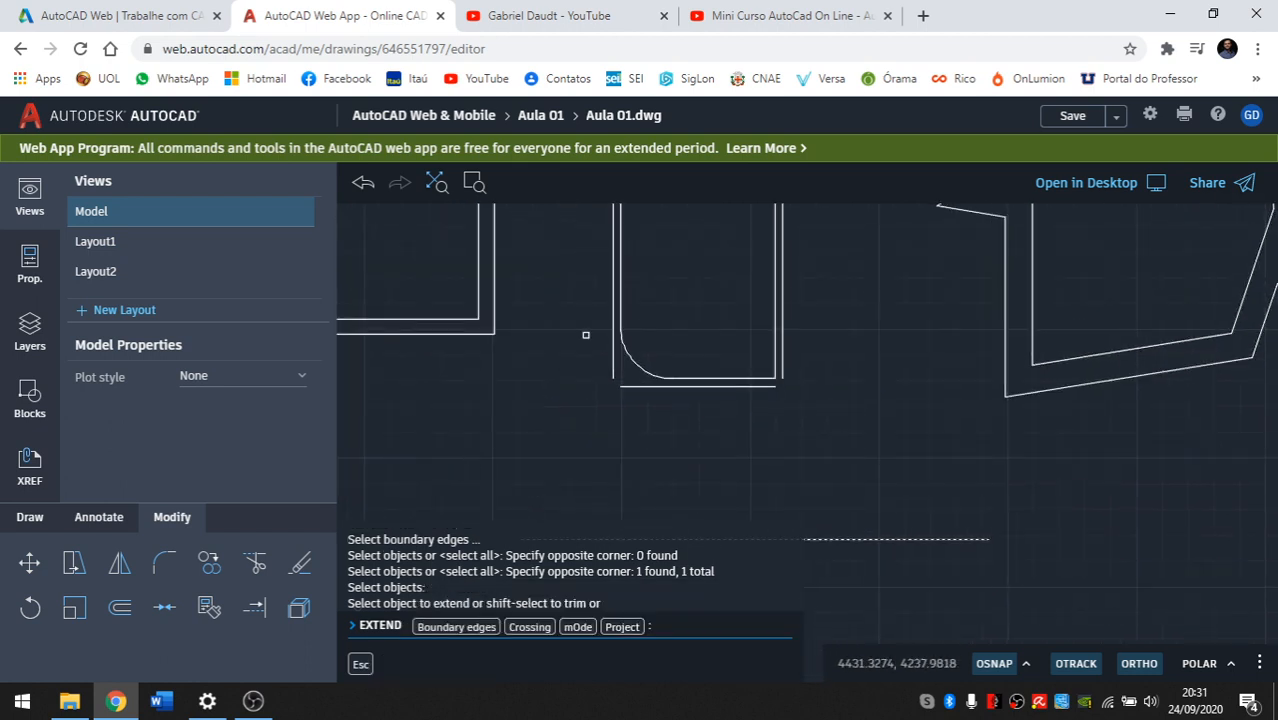
scroll(625, 353, "down", 1)
left_click(624, 349)
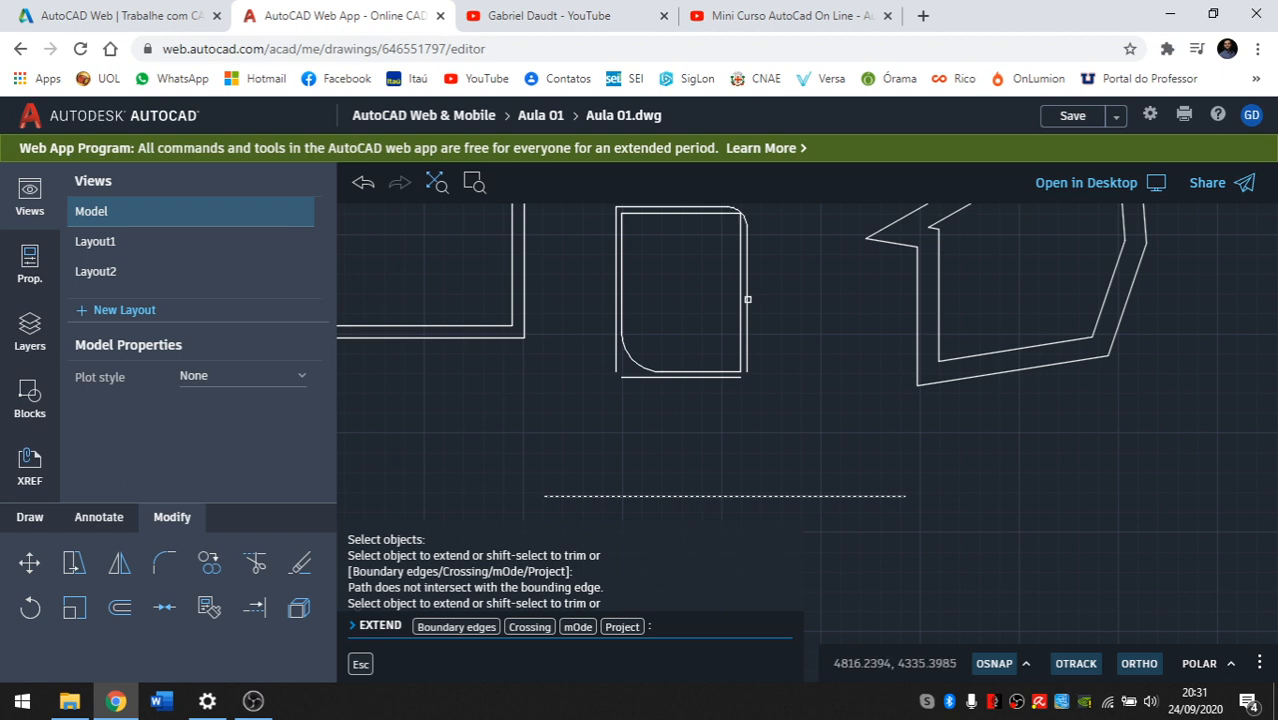
left_click(743, 299)
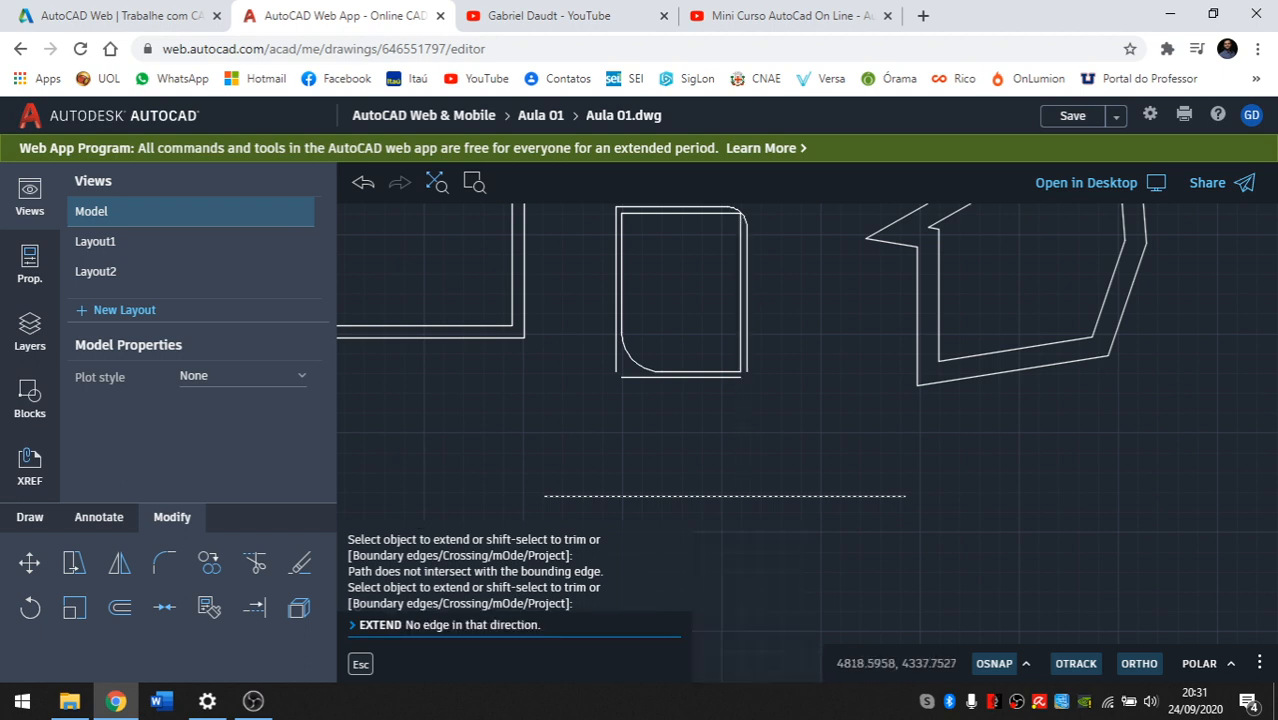
left_click(746, 308)
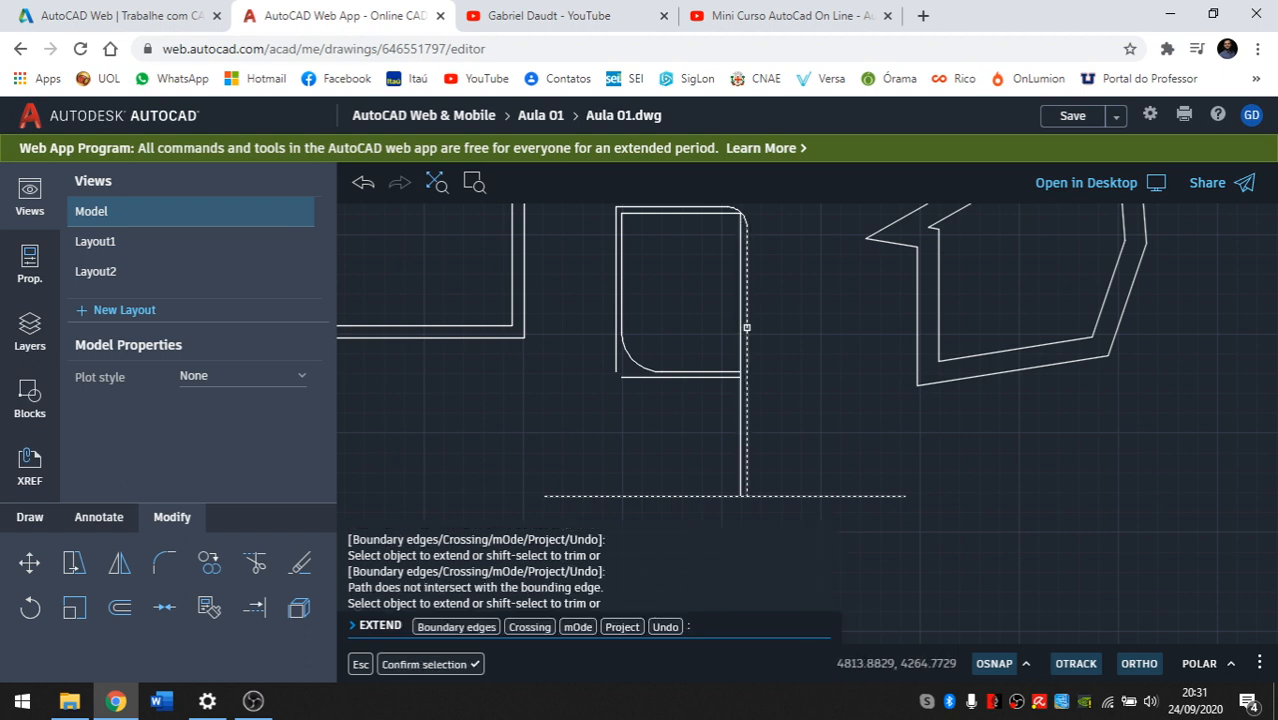
left_click(745, 310)
left_click(624, 311)
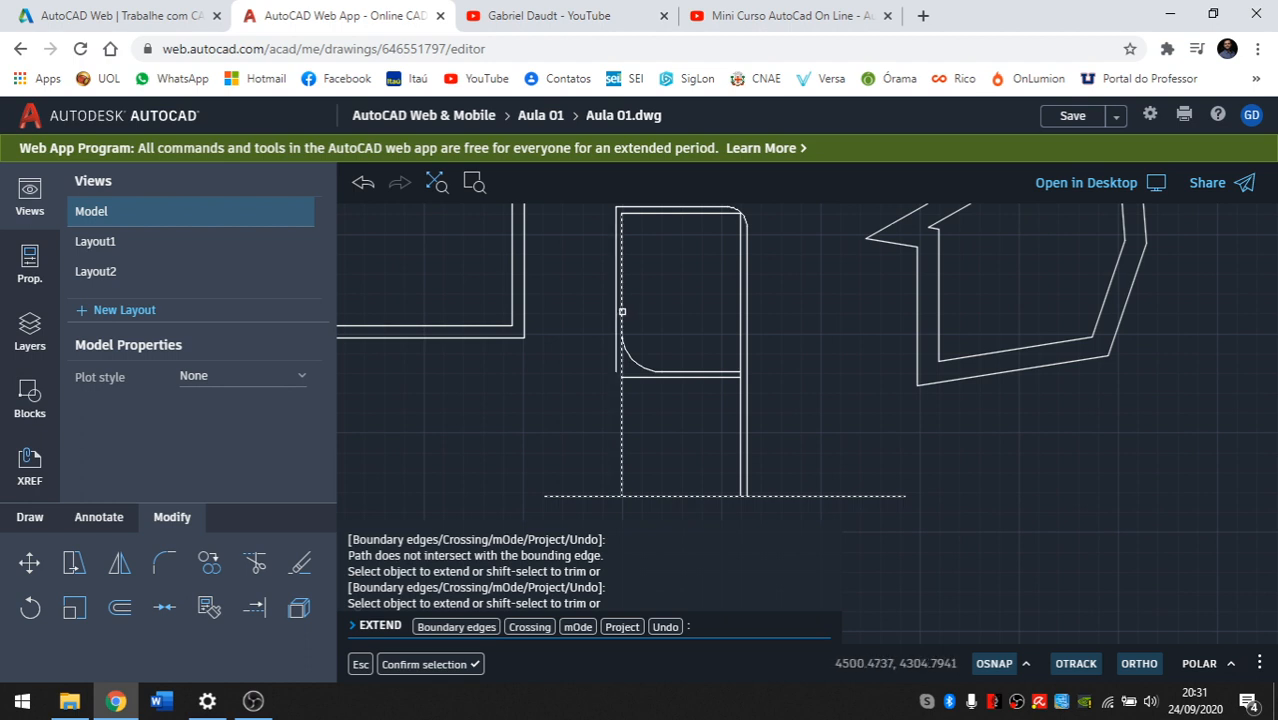
left_click(616, 320)
left_click(738, 311)
scroll(799, 333, "down", 2)
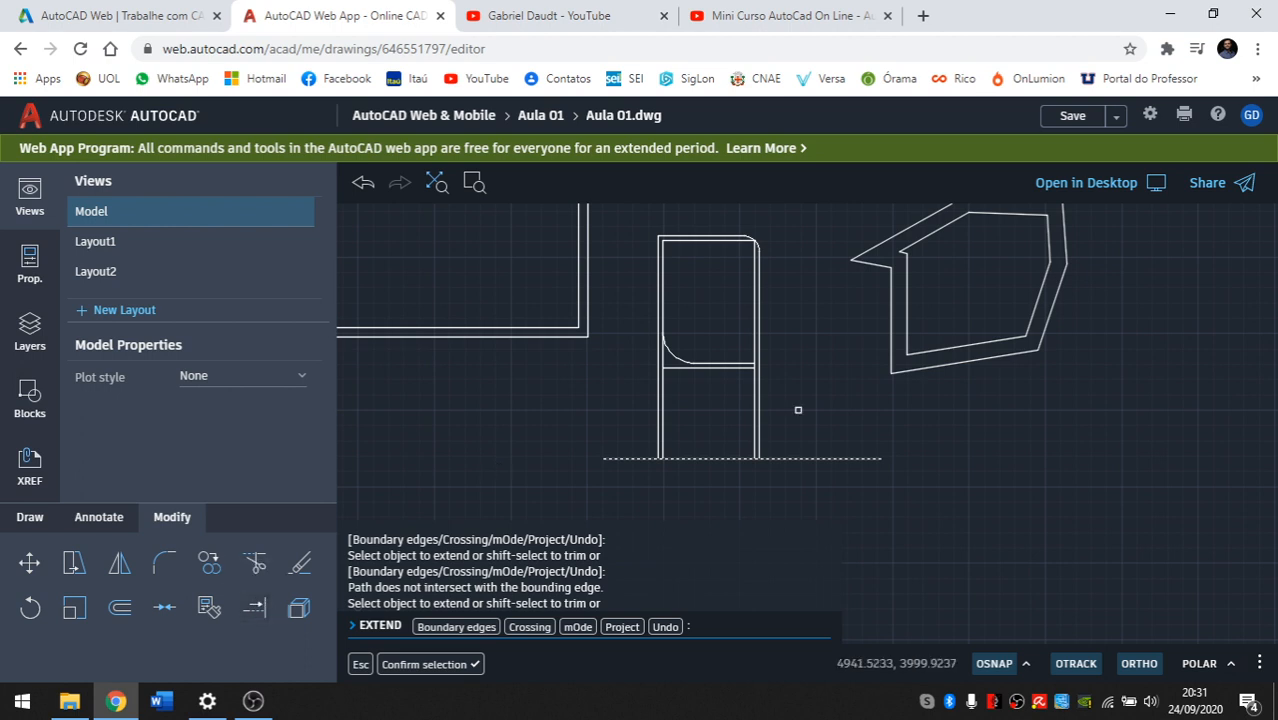
scroll(680, 399, "up", 1)
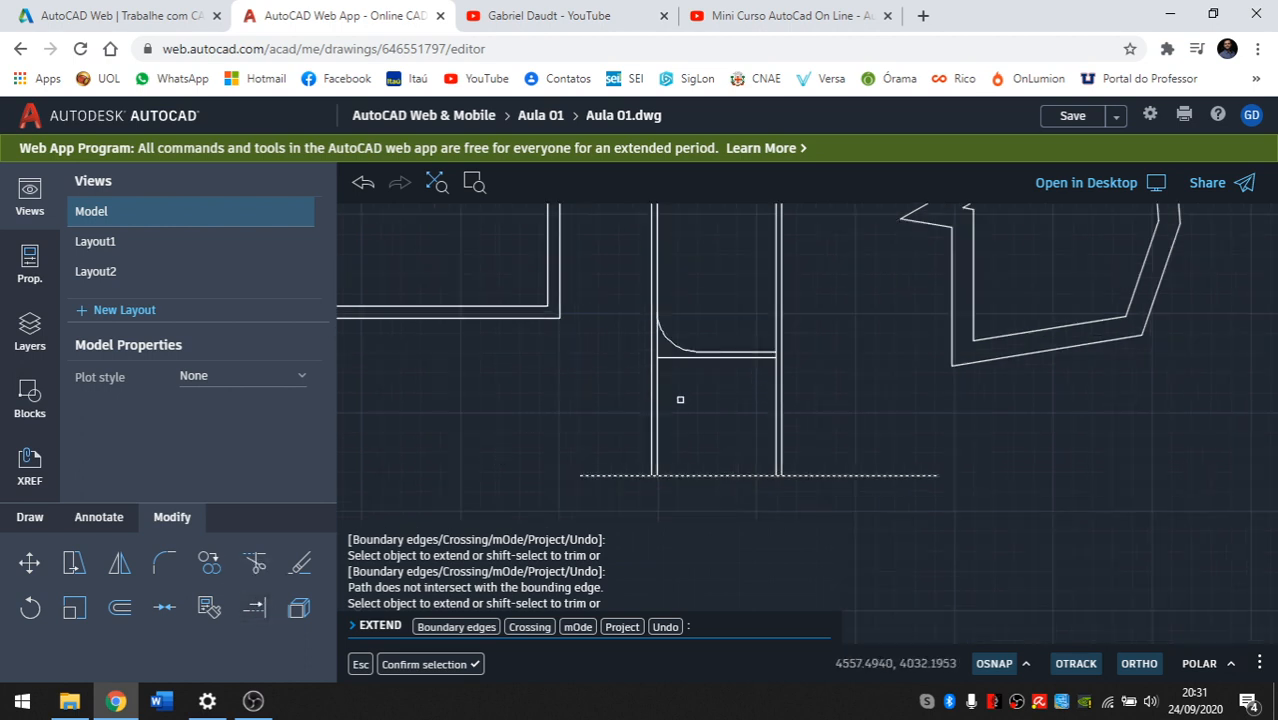
scroll(680, 399, "up", 1)
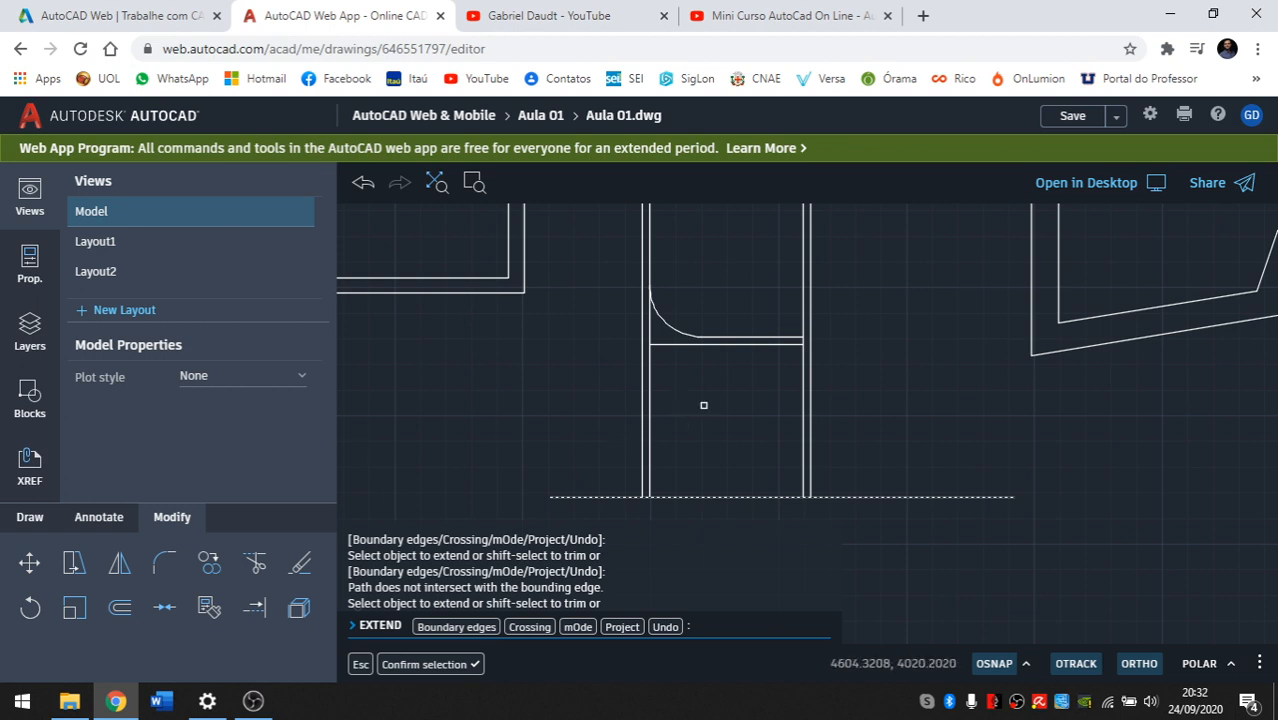
key("Escape")
scroll(756, 430, "up", 1)
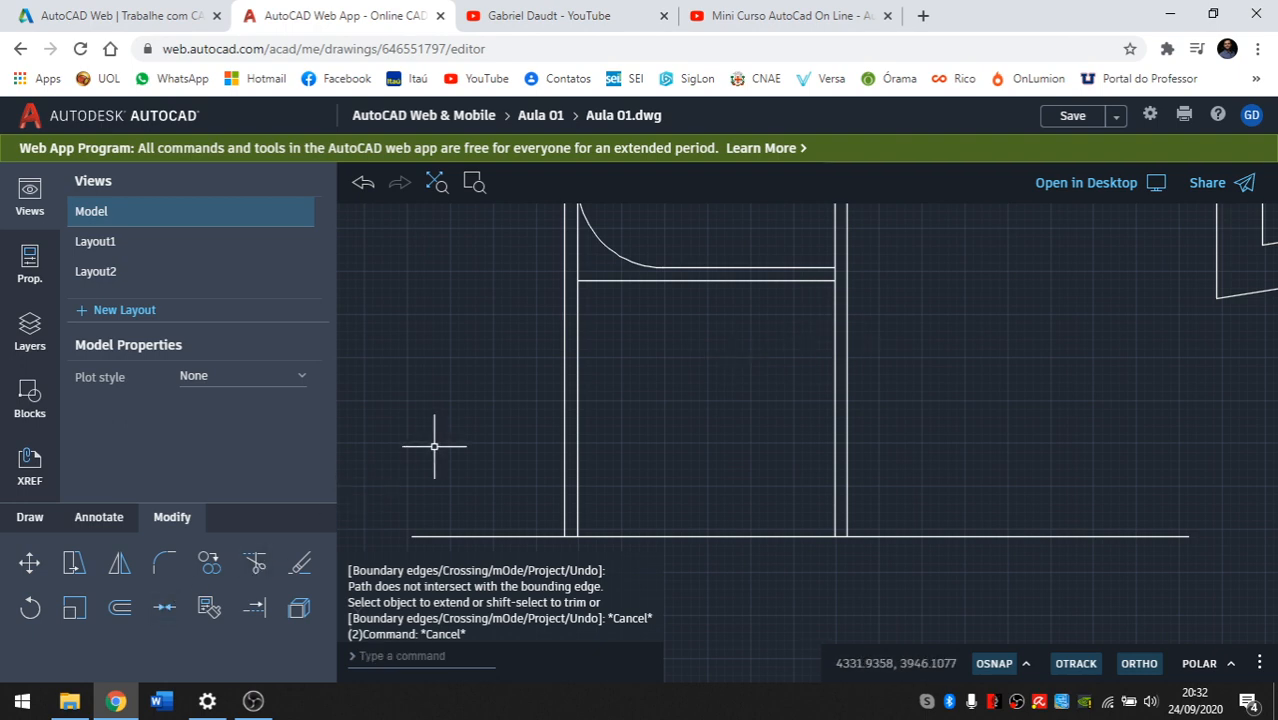
left_click(255, 563)
key("Return")
key("Return")
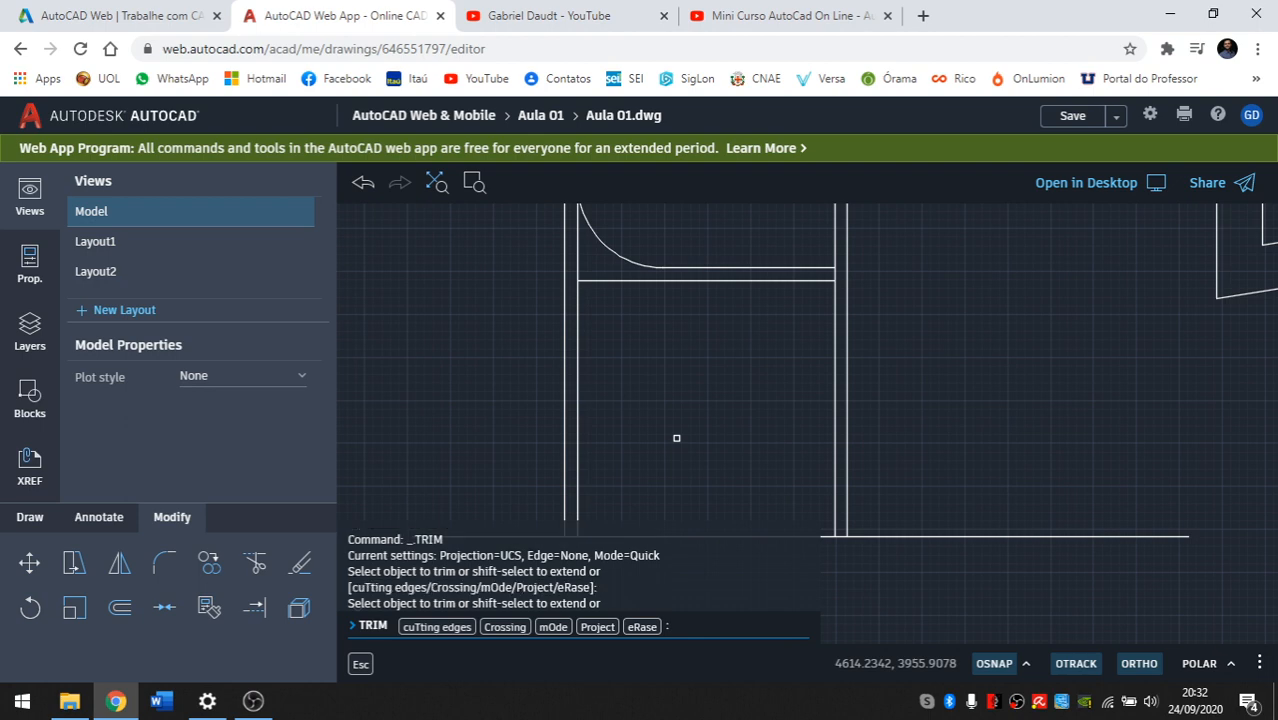
key("Escape")
Trim the part of the inner right vertical line that lies below the square's bottom edge.
type("tr")
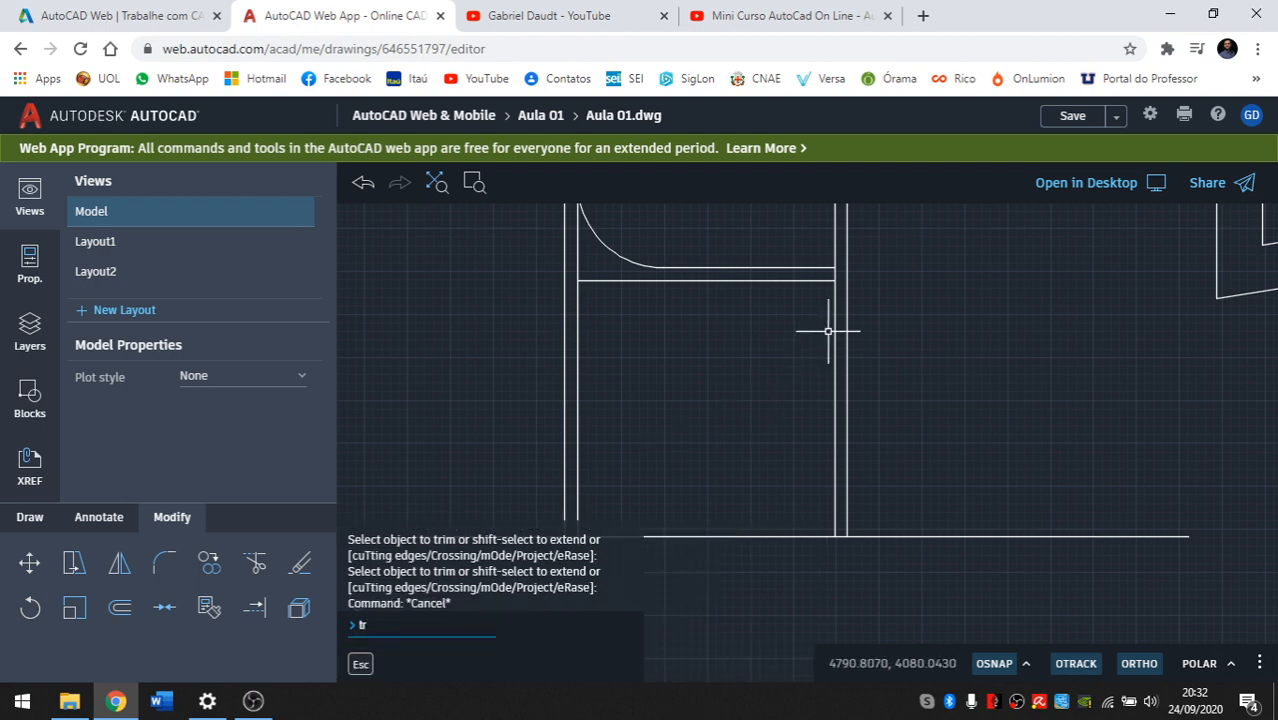
key("Return")
key("Return")
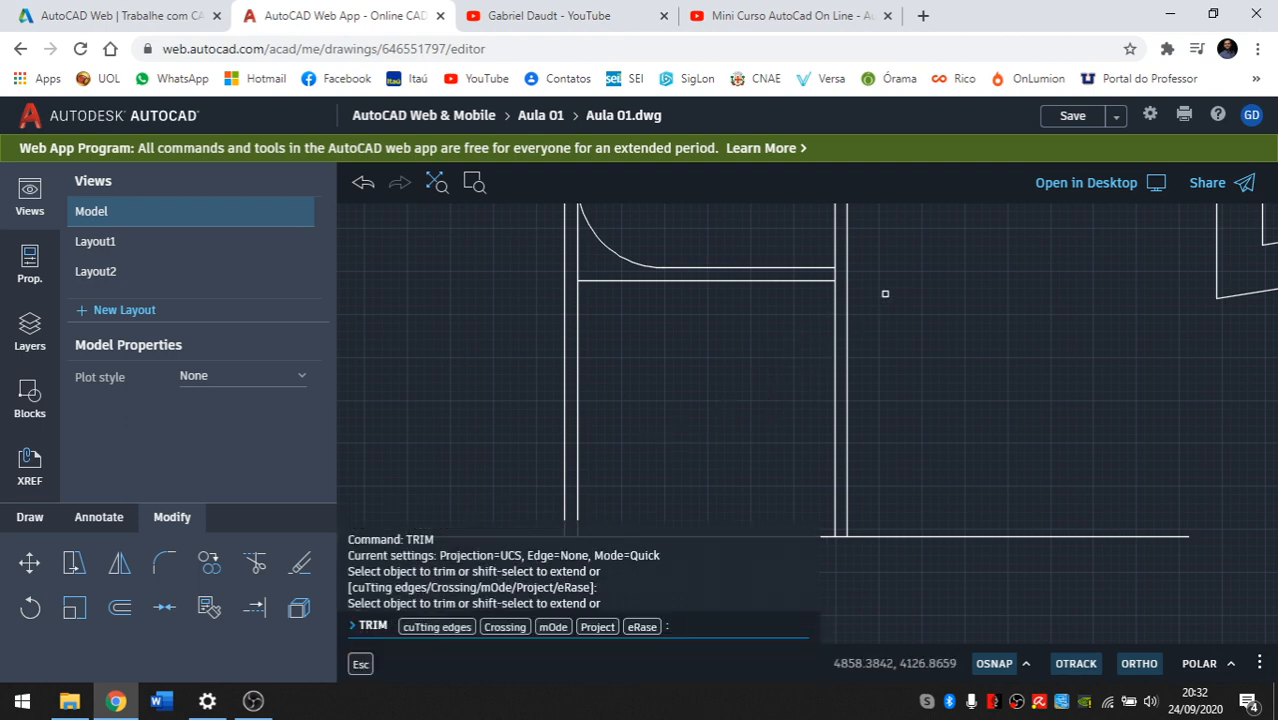
left_click(836, 310)
scroll(833, 312, "down", 1)
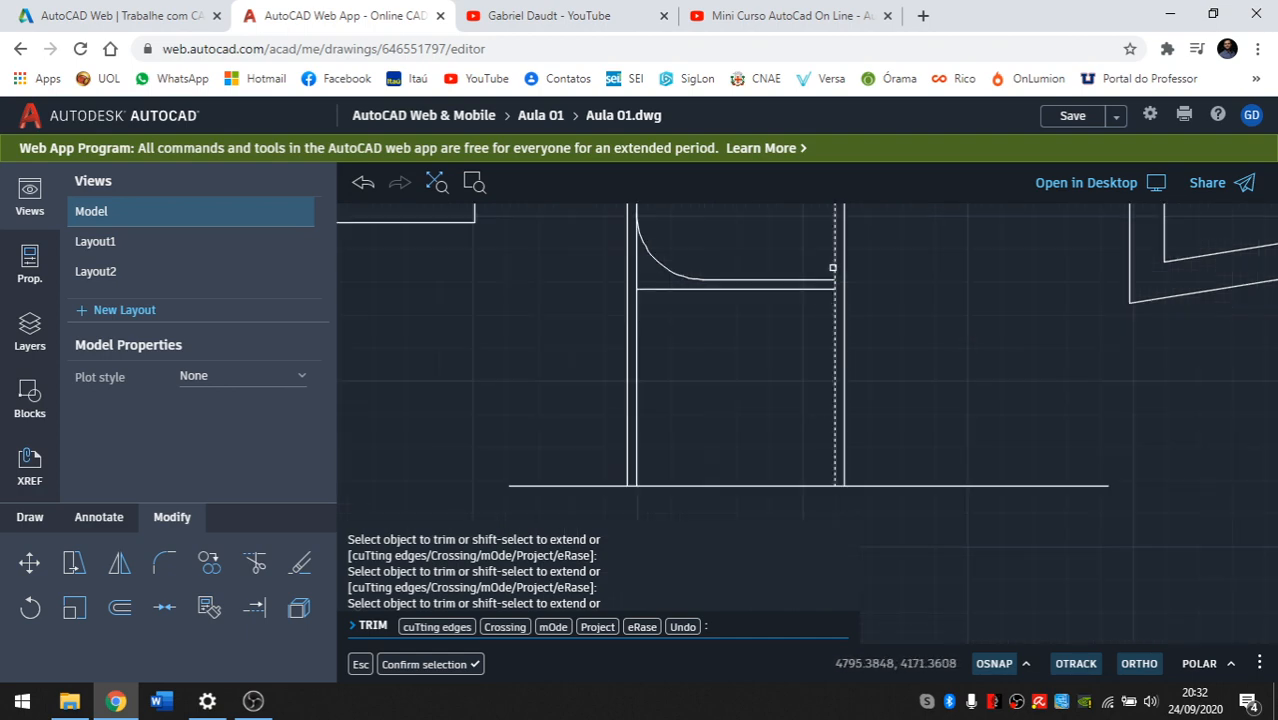
left_click(834, 305)
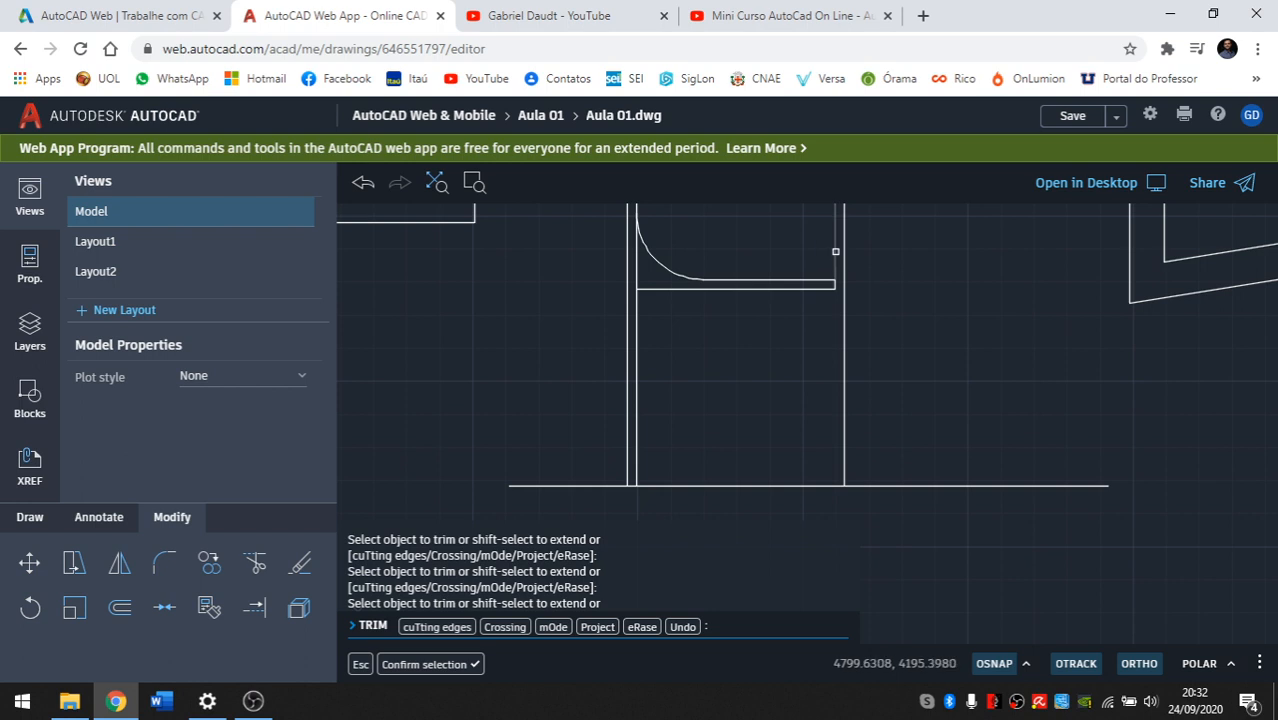
Extend the trimmed inner right vertical back to the long horizontal line from within Trim, and end the command.
left_click(835, 252, "shift")
left_click(836, 252, "shift")
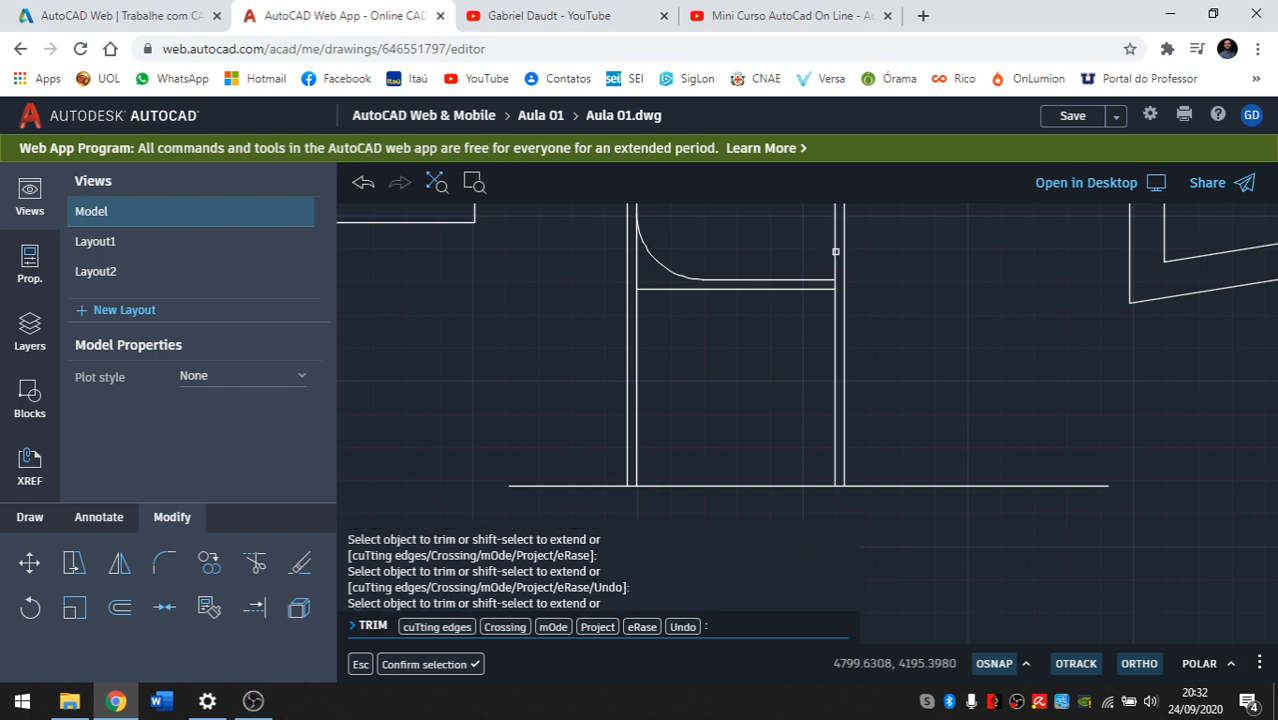
left_click(836, 252, "shift")
key("Escape")
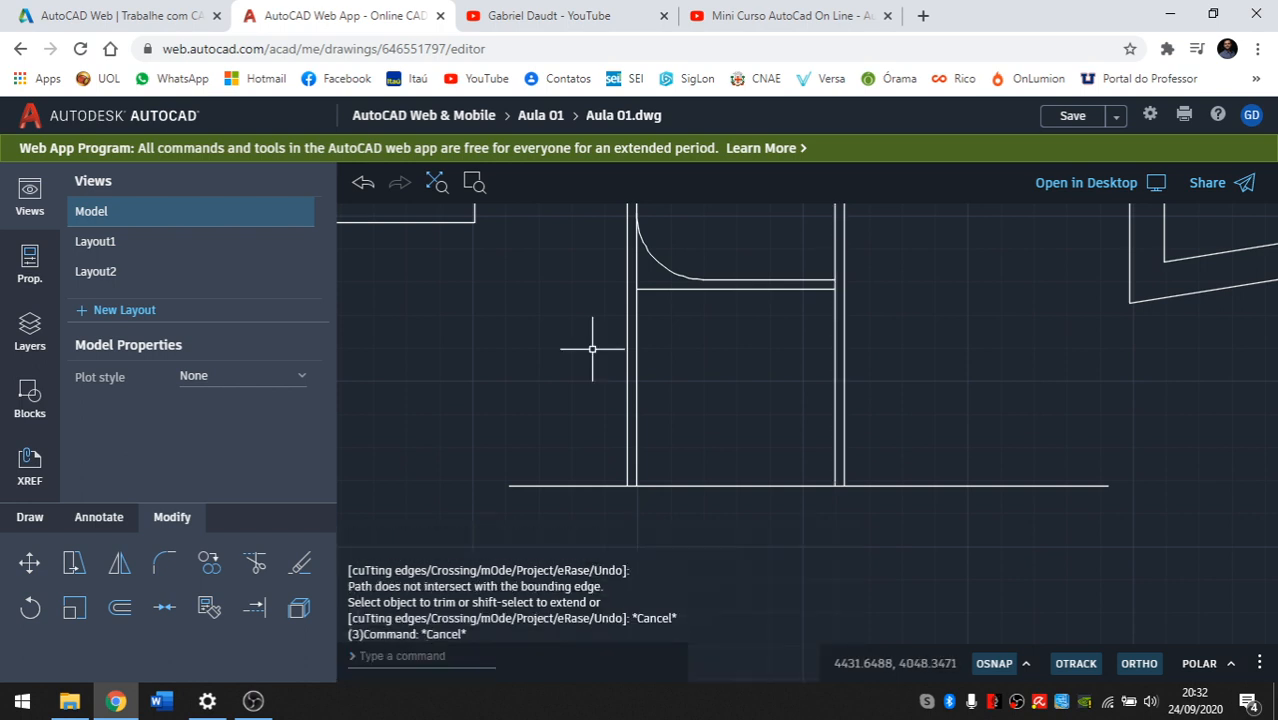
Within Extend, trim the inner right vertical below the square and extend it back down to the long horizontal line.
type("ex")
key("Return")
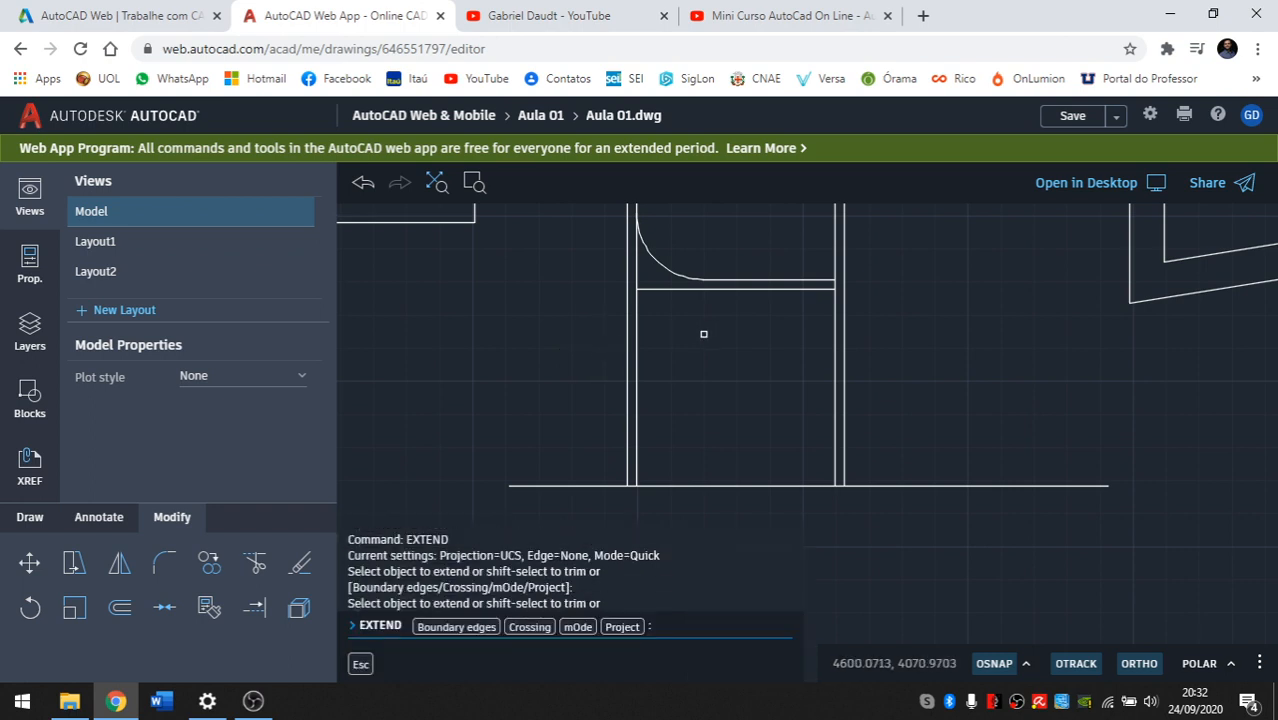
left_click(834, 312, "shift")
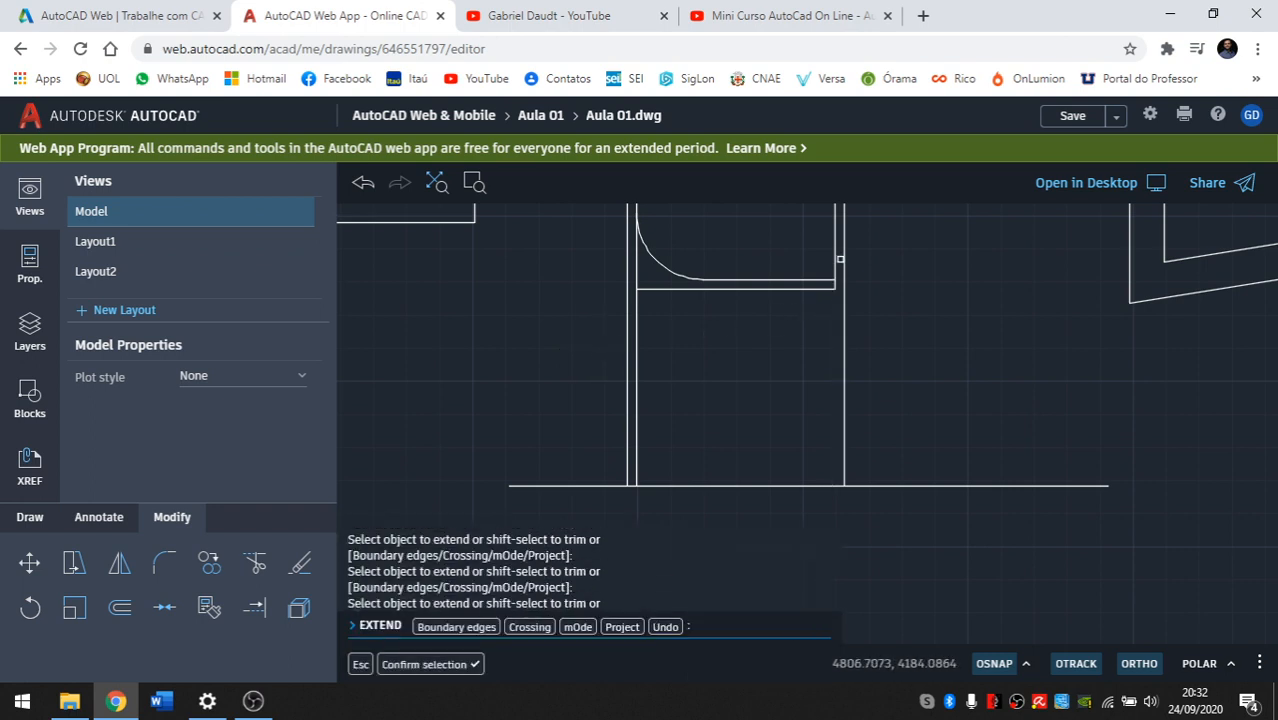
left_click(835, 282)
mouse_move(678, 399)
middle_mouse_down()
mouse_move(649, 467)
mouse_move(647, 355)
middle_mouse_up()
scroll(808, 400, "down", 2)
left_click(809, 396)
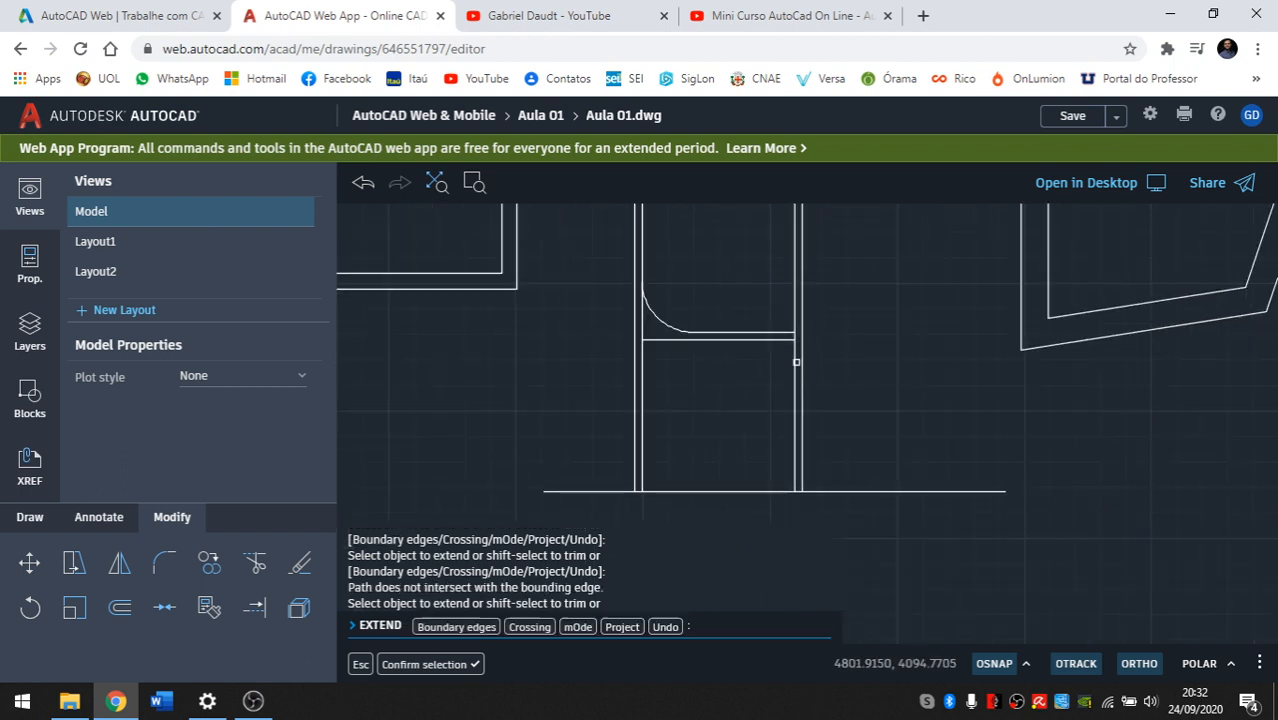
Extend the lower of the square's two bottom lines to the outer right vertical, trim it back, and end the command.
scroll(785, 320, "up", 3)
scroll(679, 346, "down", 2)
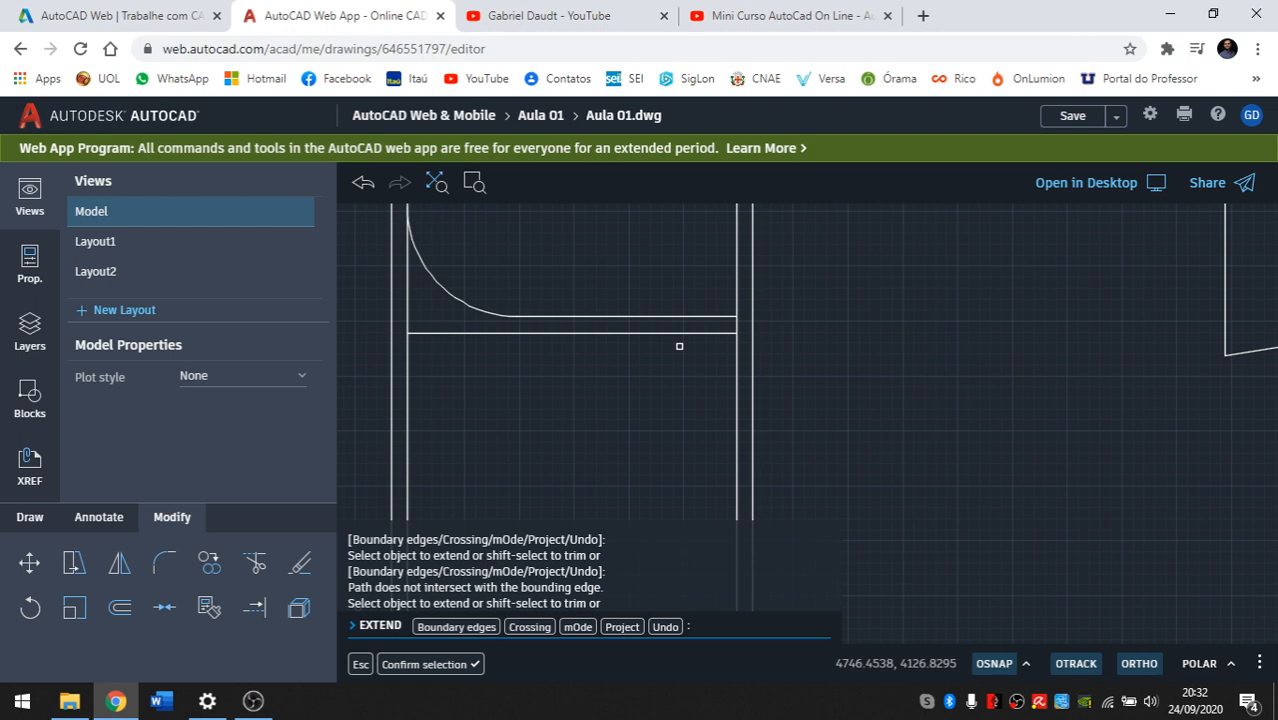
left_click(698, 332)
scroll(738, 291, "up", 3)
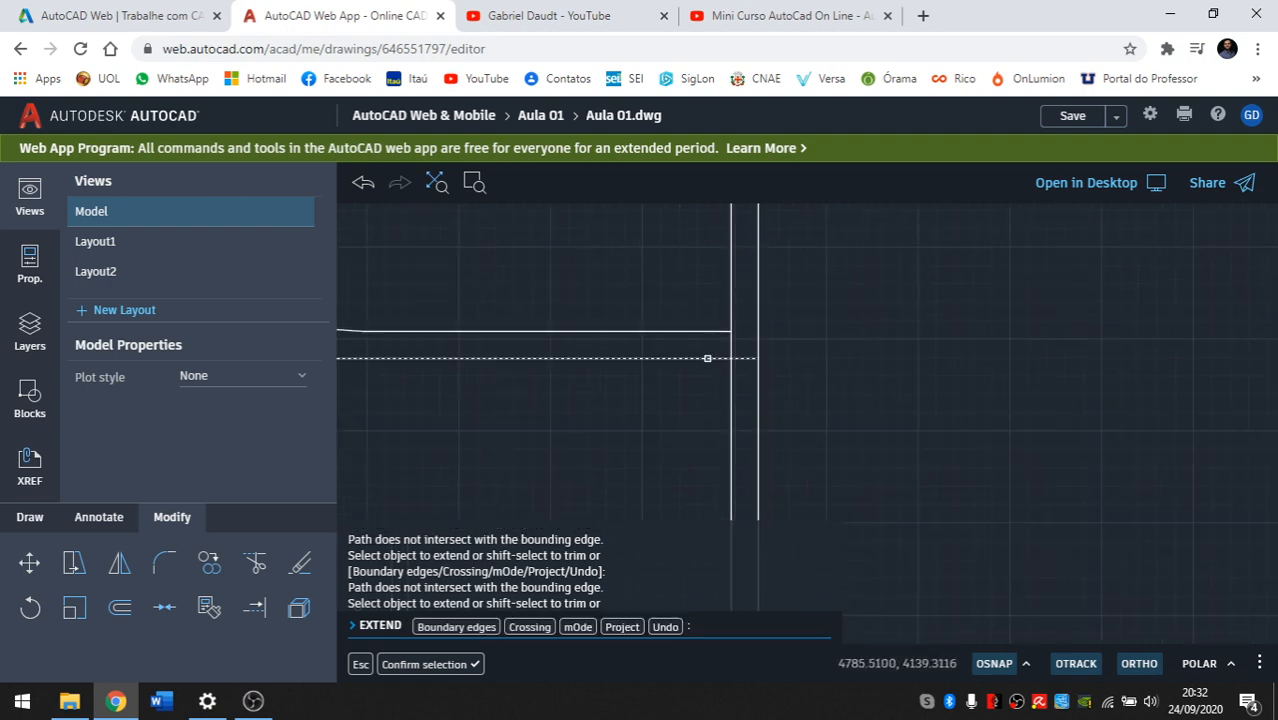
left_click(707, 358)
left_click(712, 332)
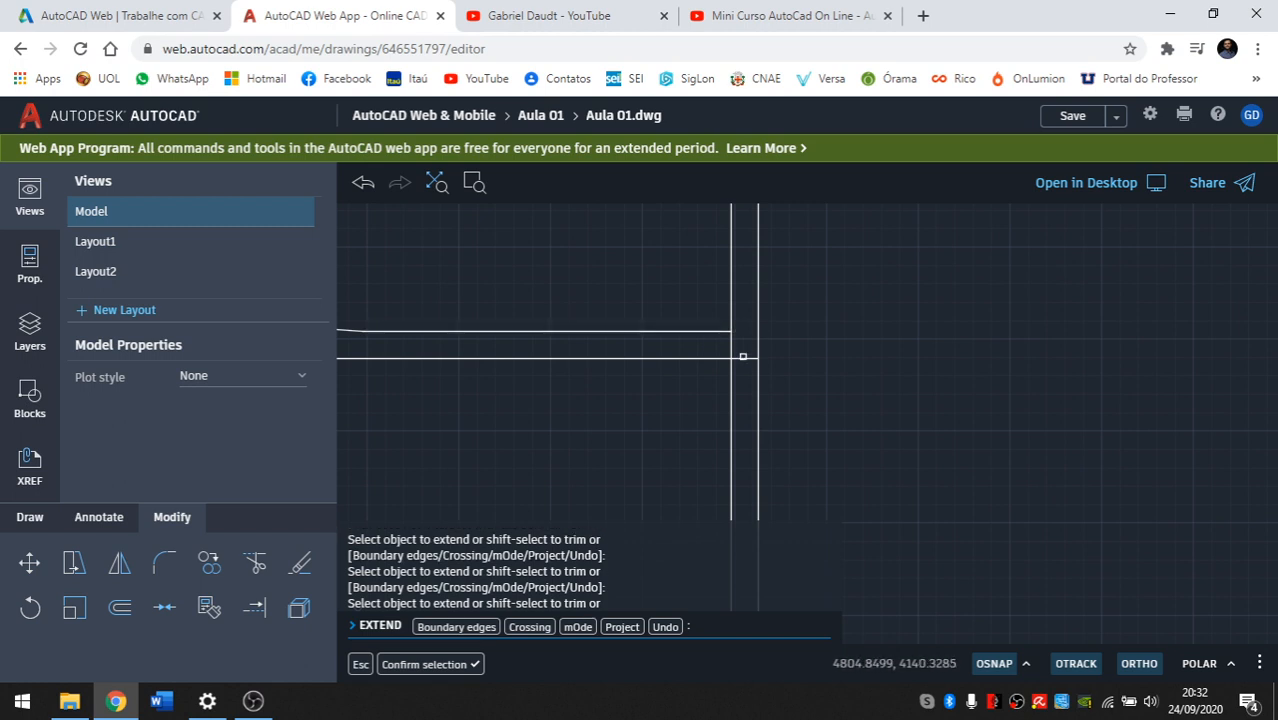
scroll(716, 291, "down", 3)
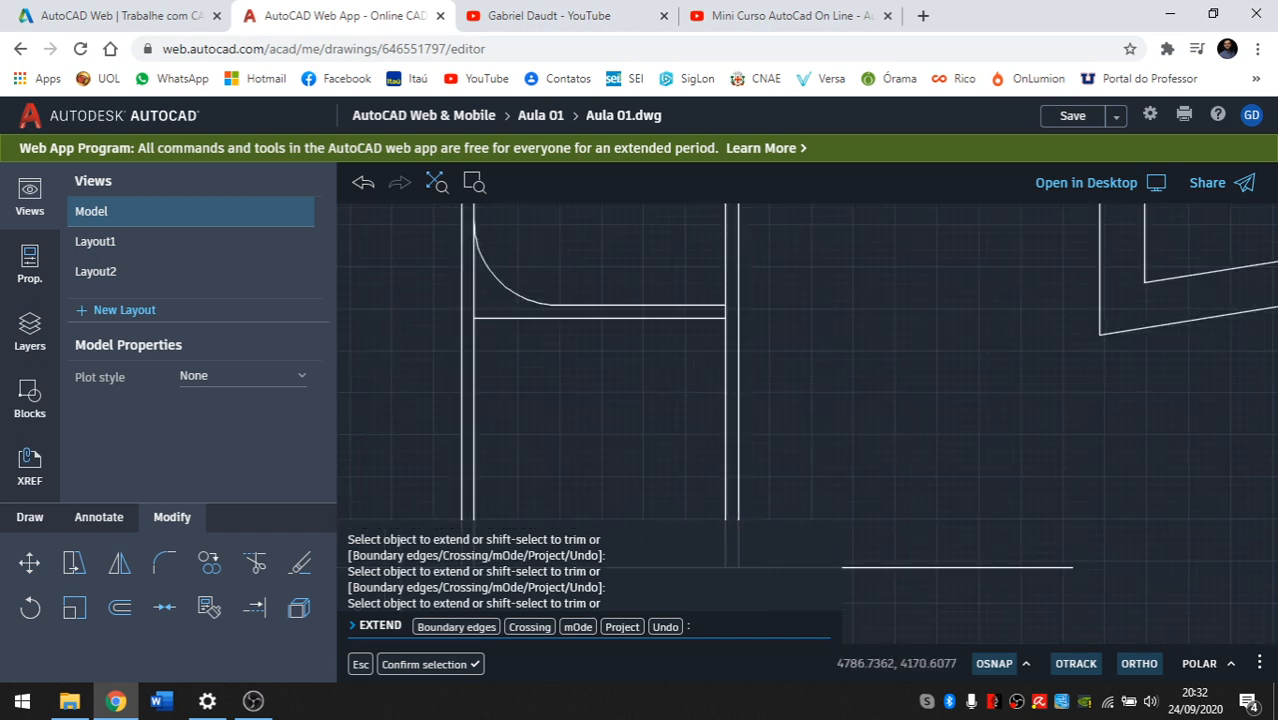
key("Escape")
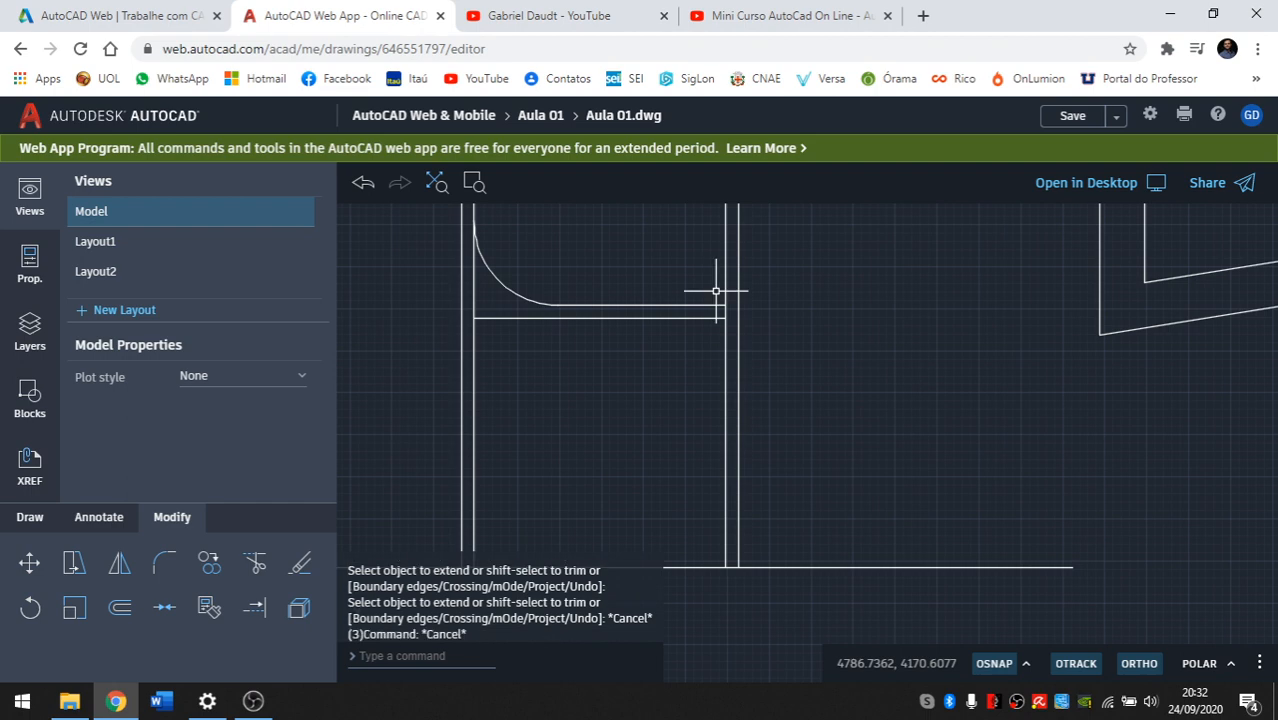
Erase the square's two left vertical lines and the fillet arc with a window selection within Erase, and undo the erasure.
scroll(716, 291, "down", 3)
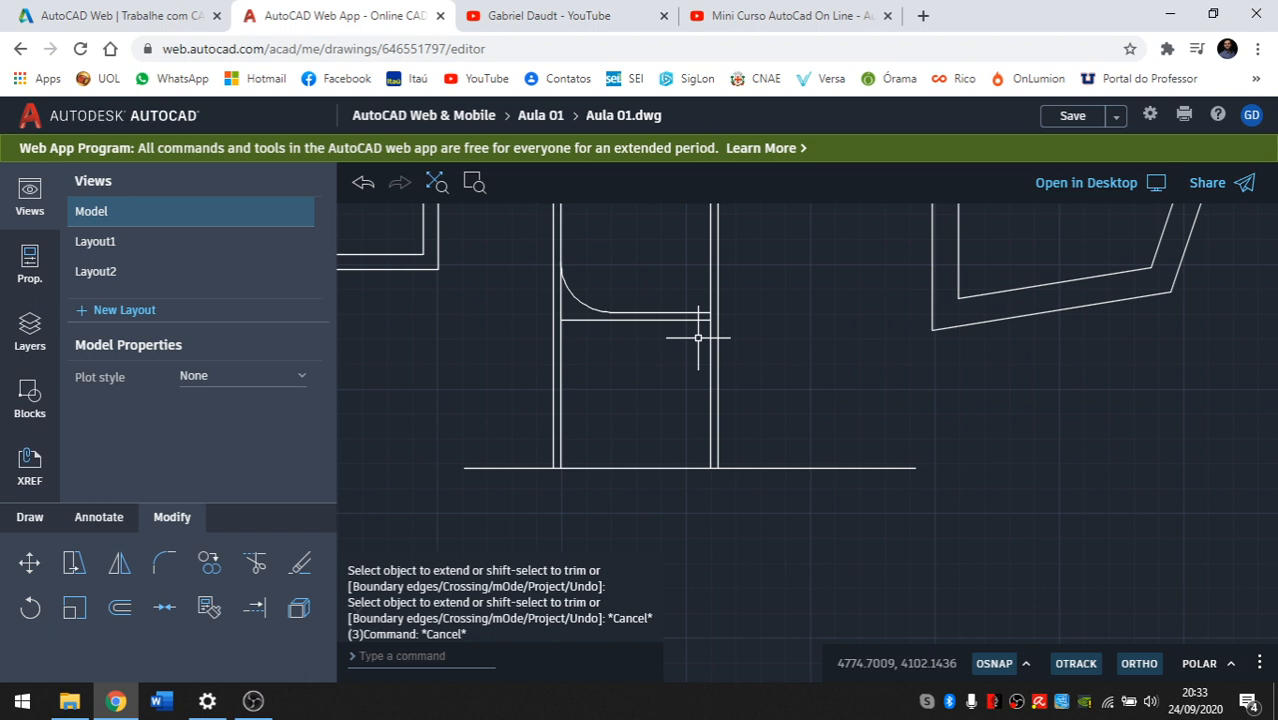
left_click(302, 566)
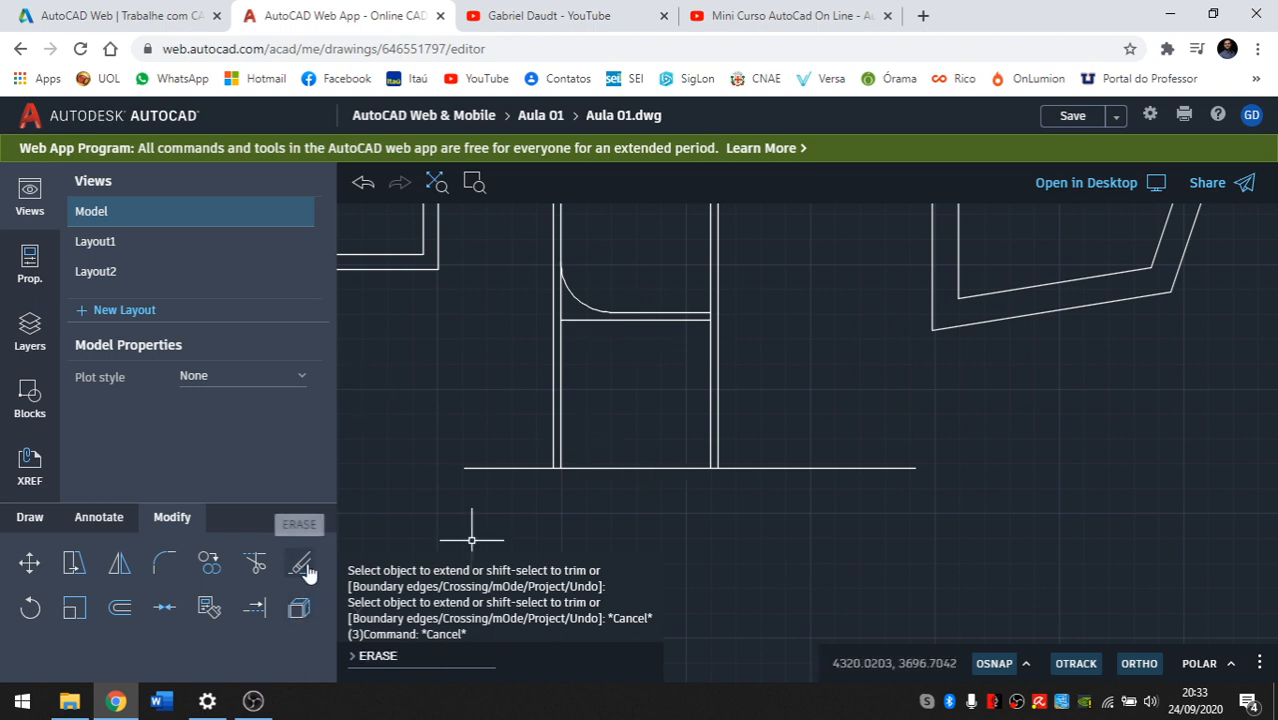
left_click(305, 566)
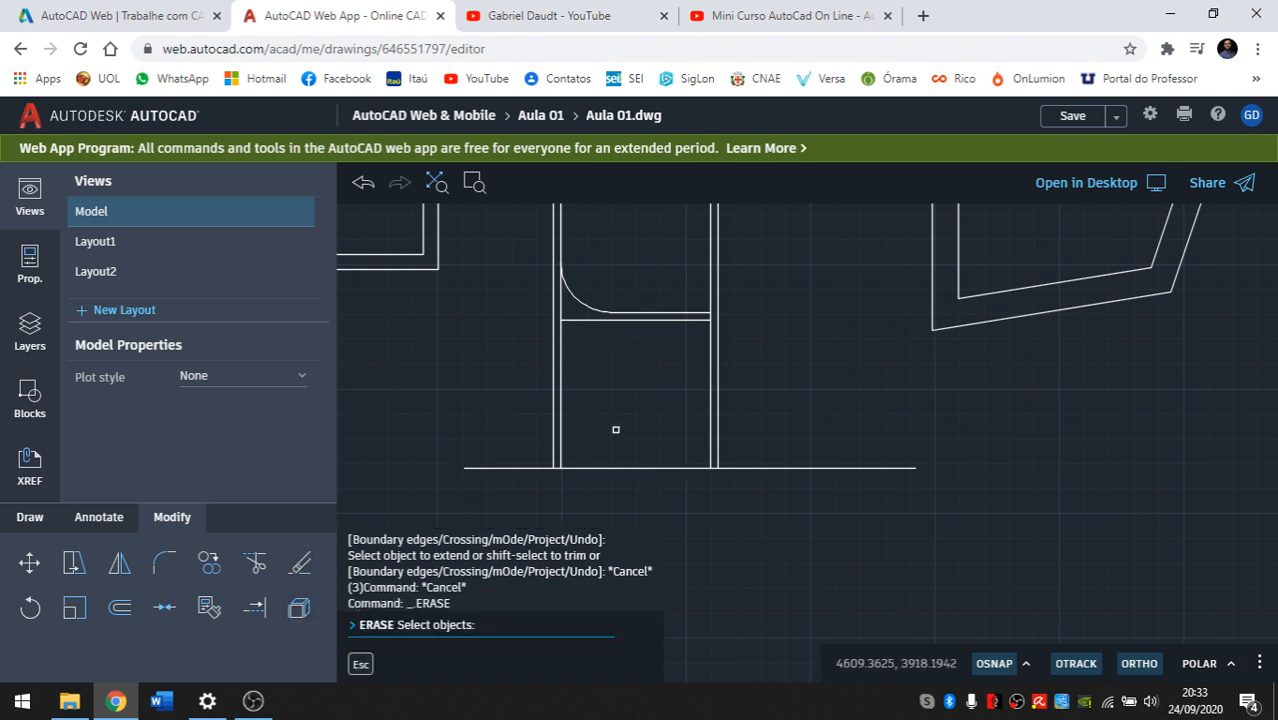
scroll(665, 442, "down", 2)
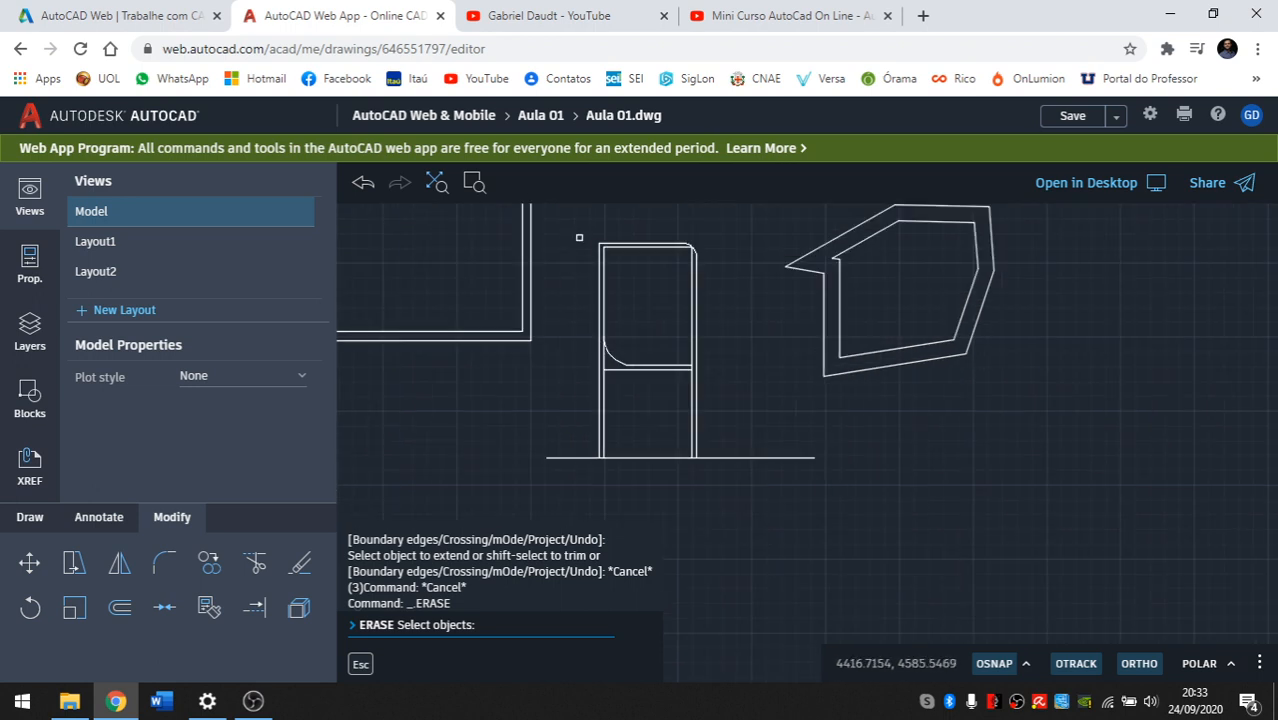
left_click(567, 225)
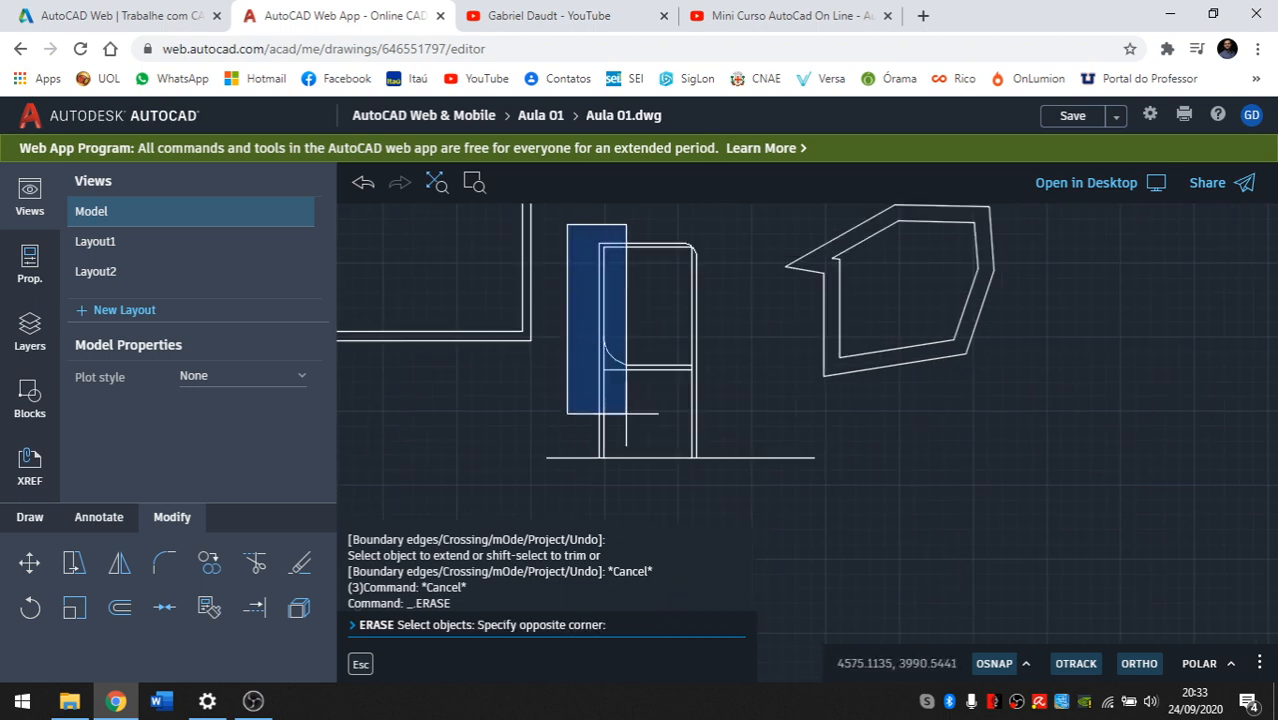
left_click(660, 472)
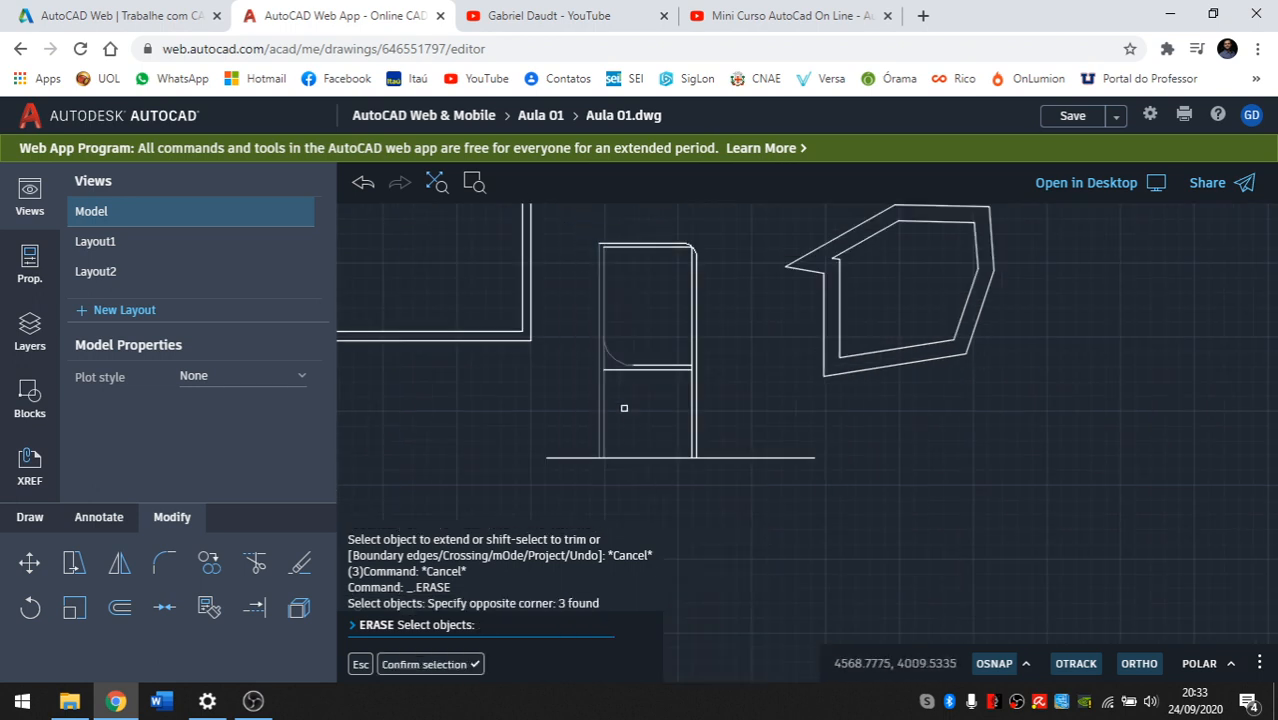
key("Return")
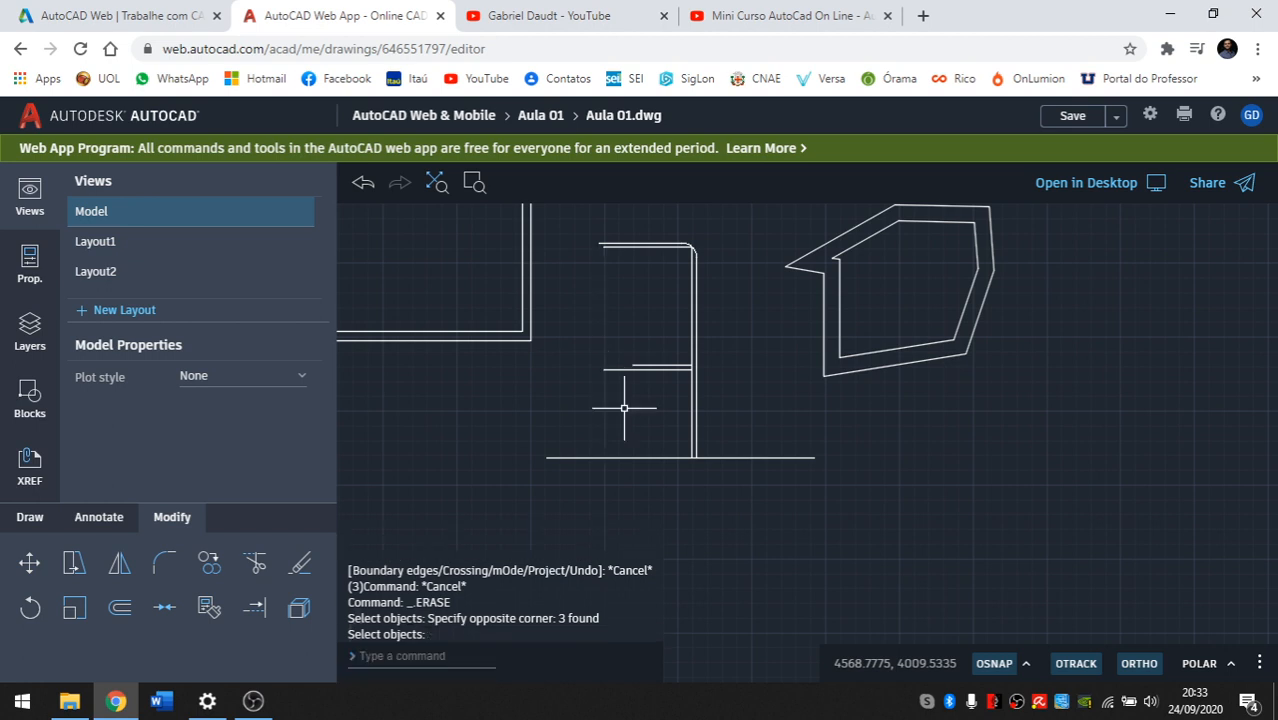
type("u")
key("Return")
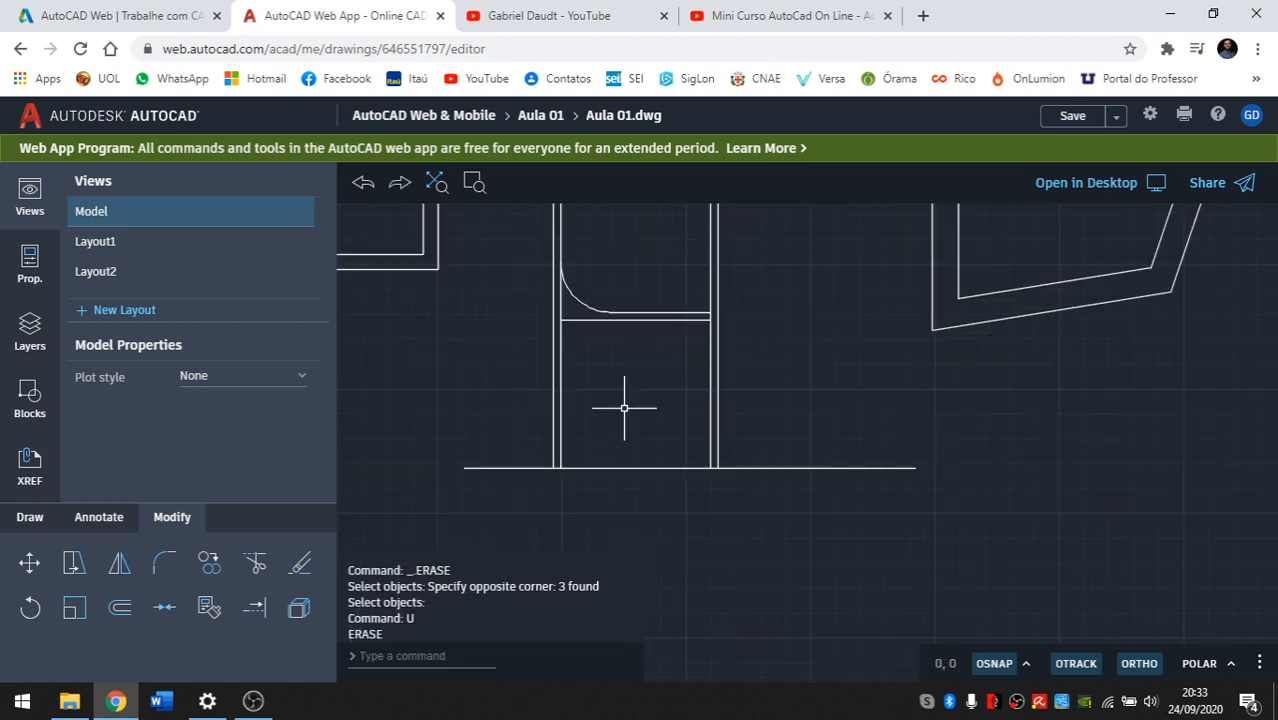
Preselect the same left vertical lines and fillet arc with a window, delete them, and undo the deletion.
middle_click_drag(432, 412, 423, 458)
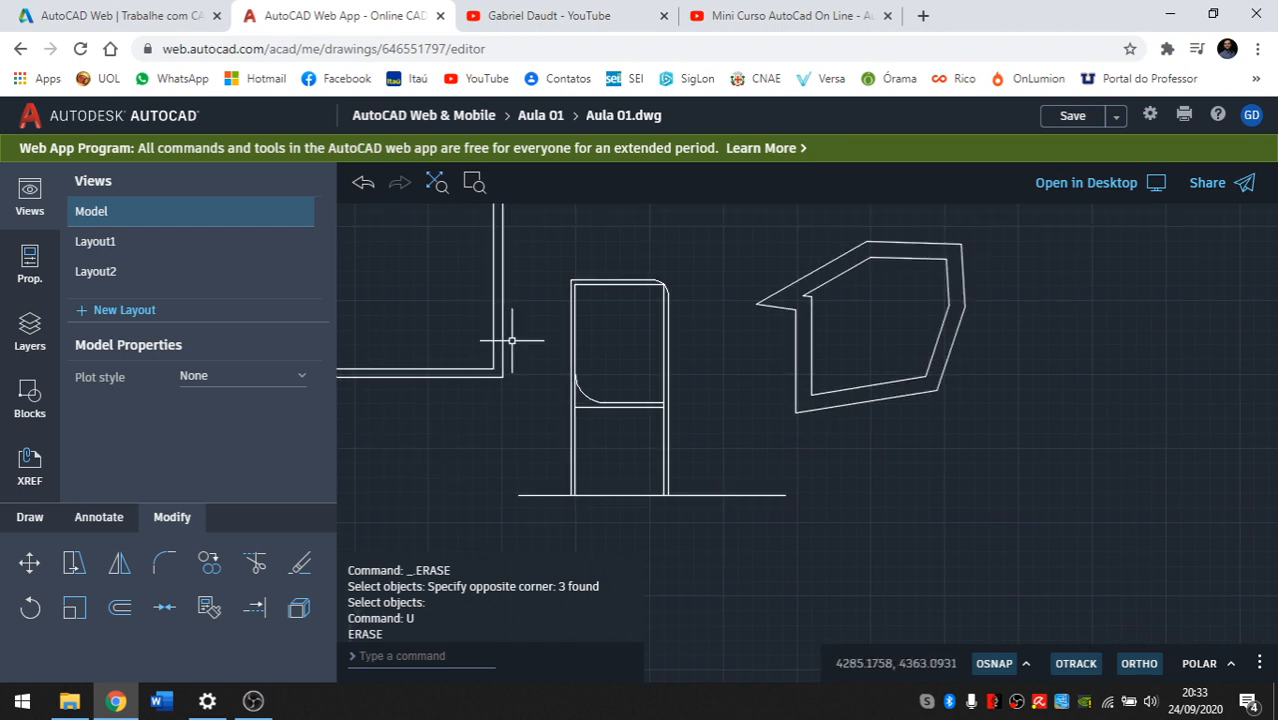
left_click(547, 241)
left_click(623, 495)
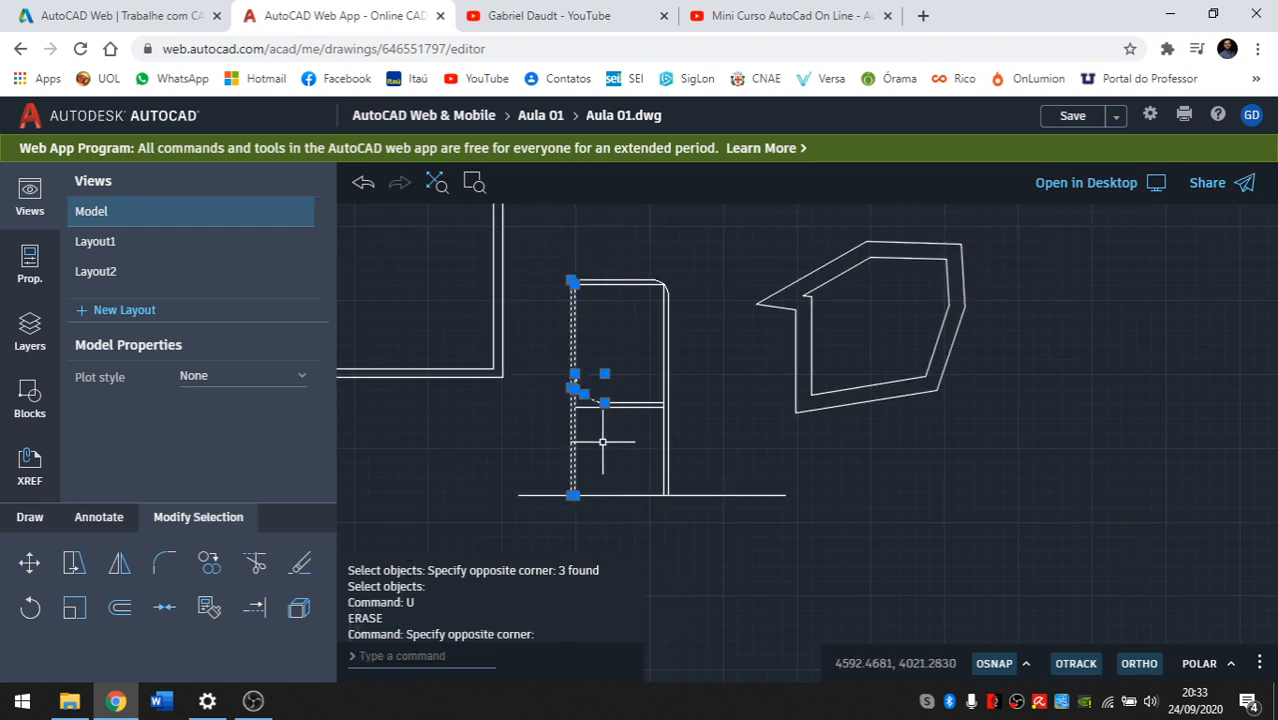
key("Delete")
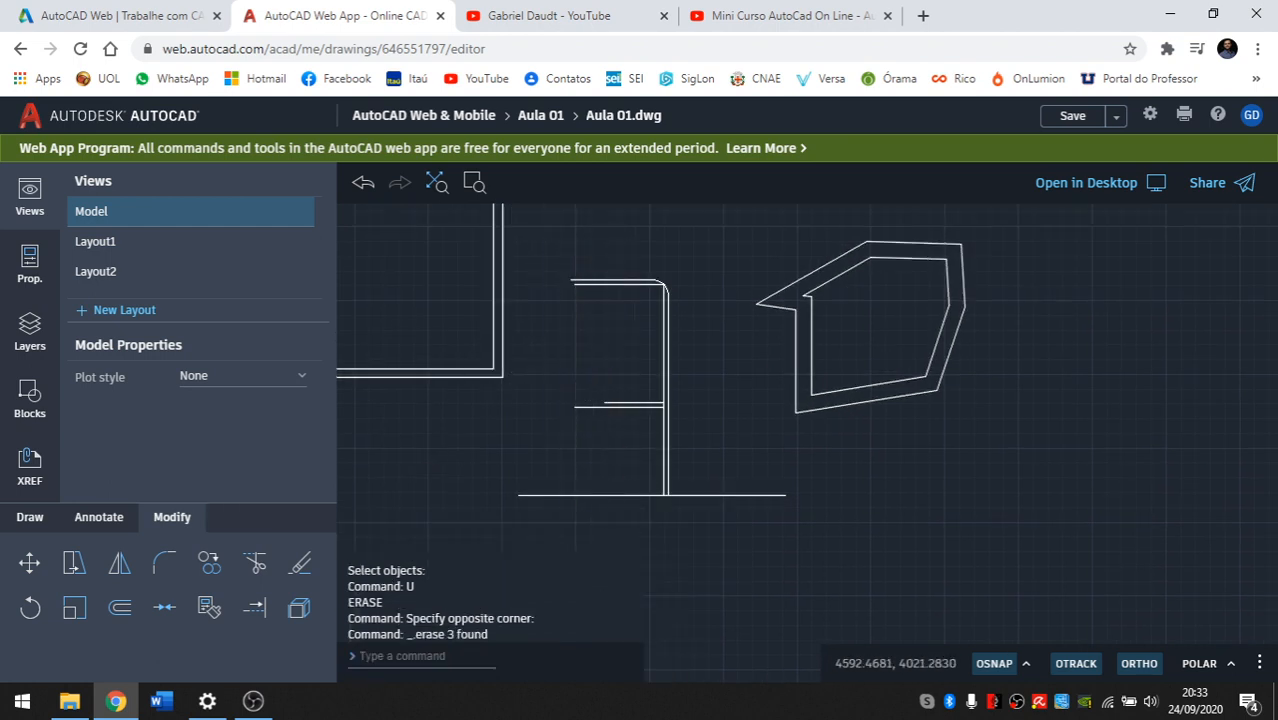
key("ctrl+z")
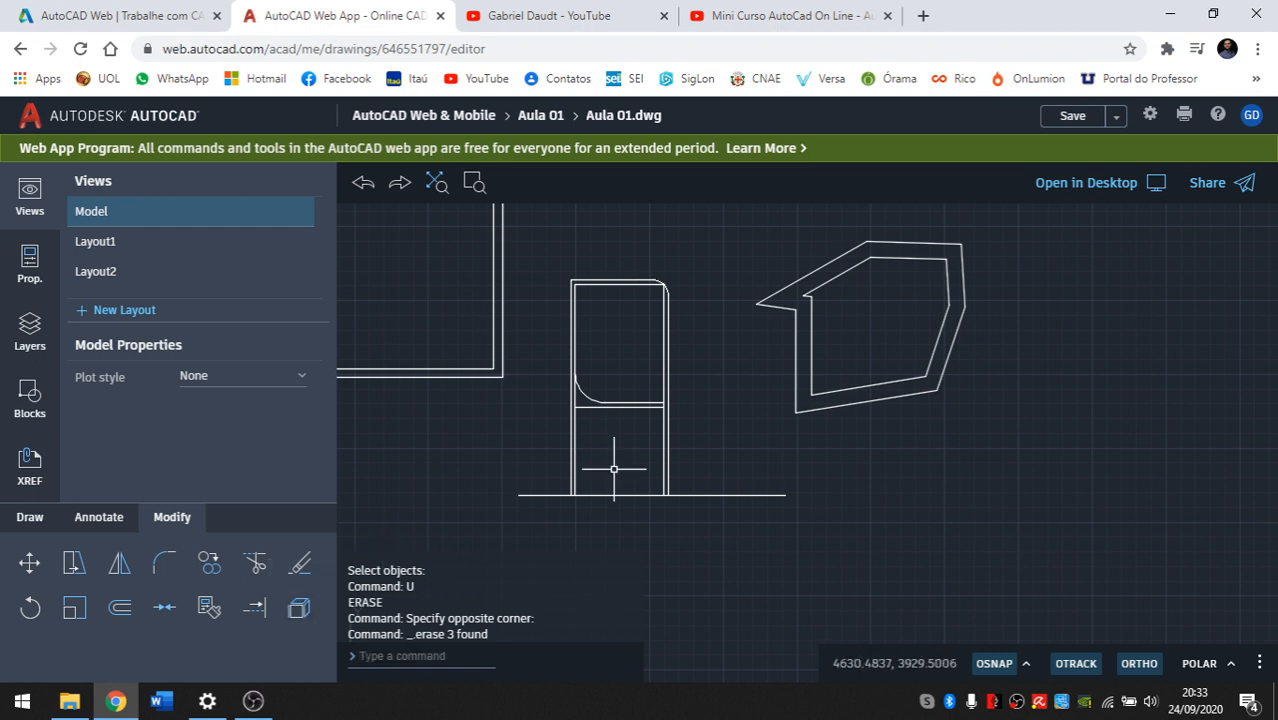
middle_click_drag(468, 477, 635, 446)
key("Escape")
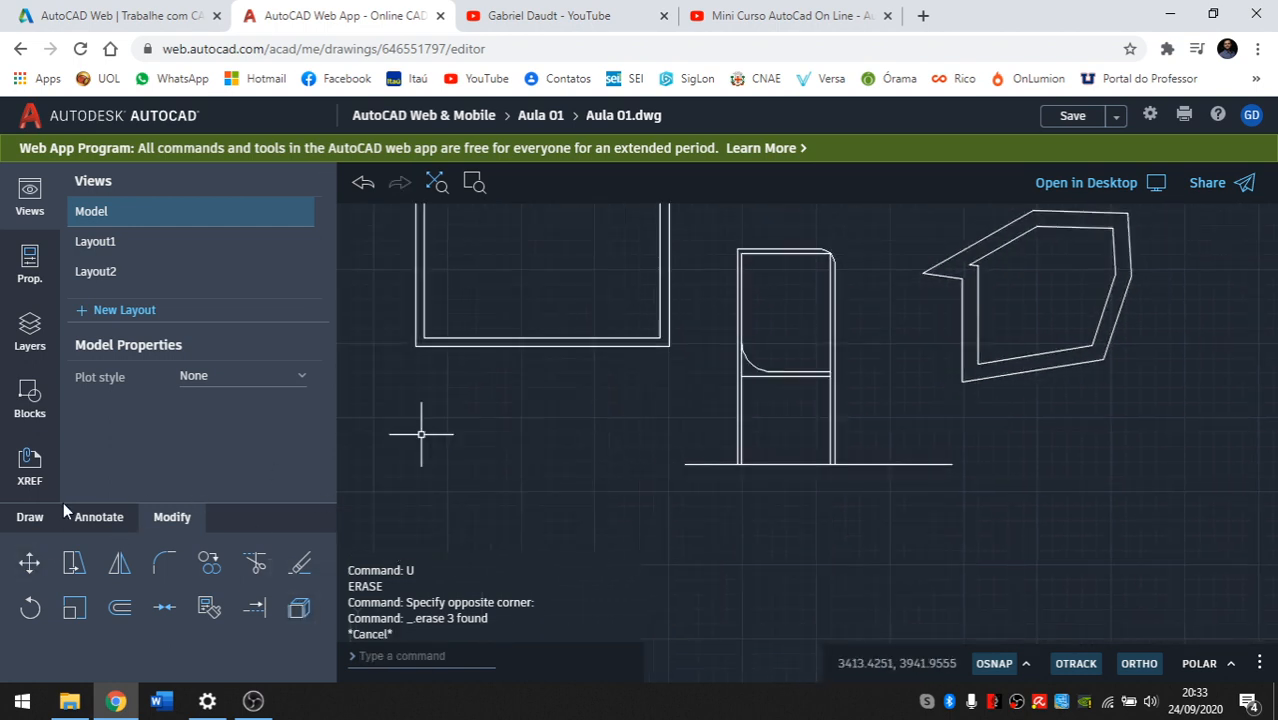
left_click(298, 608)
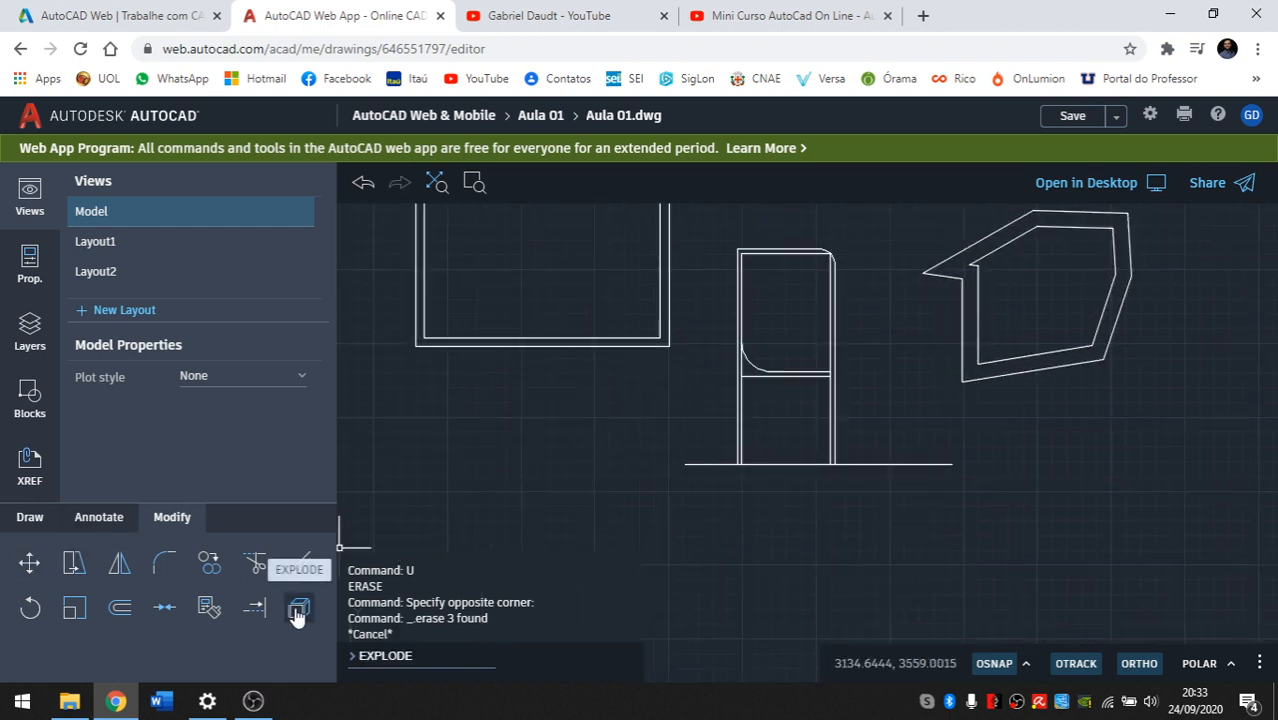
left_click(298, 615)
middle_click_drag(736, 302, 689, 372)
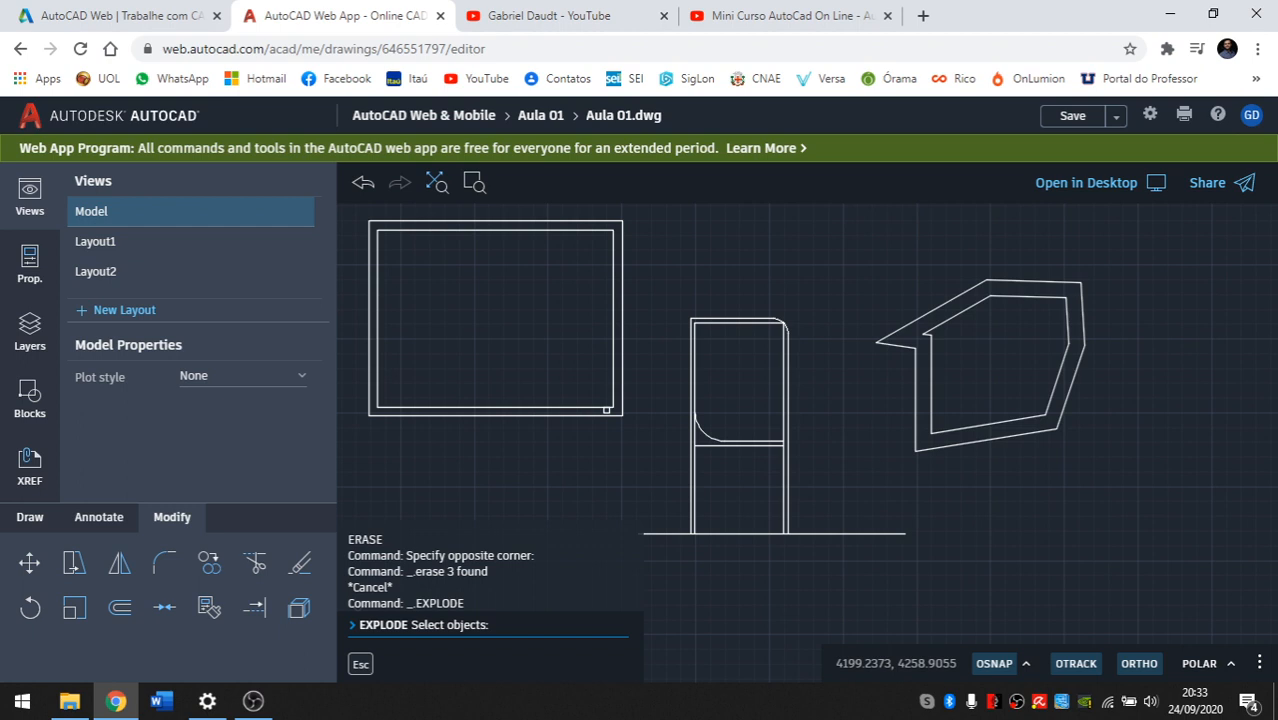
key("Escape")
key("Escape")
key("Escape")
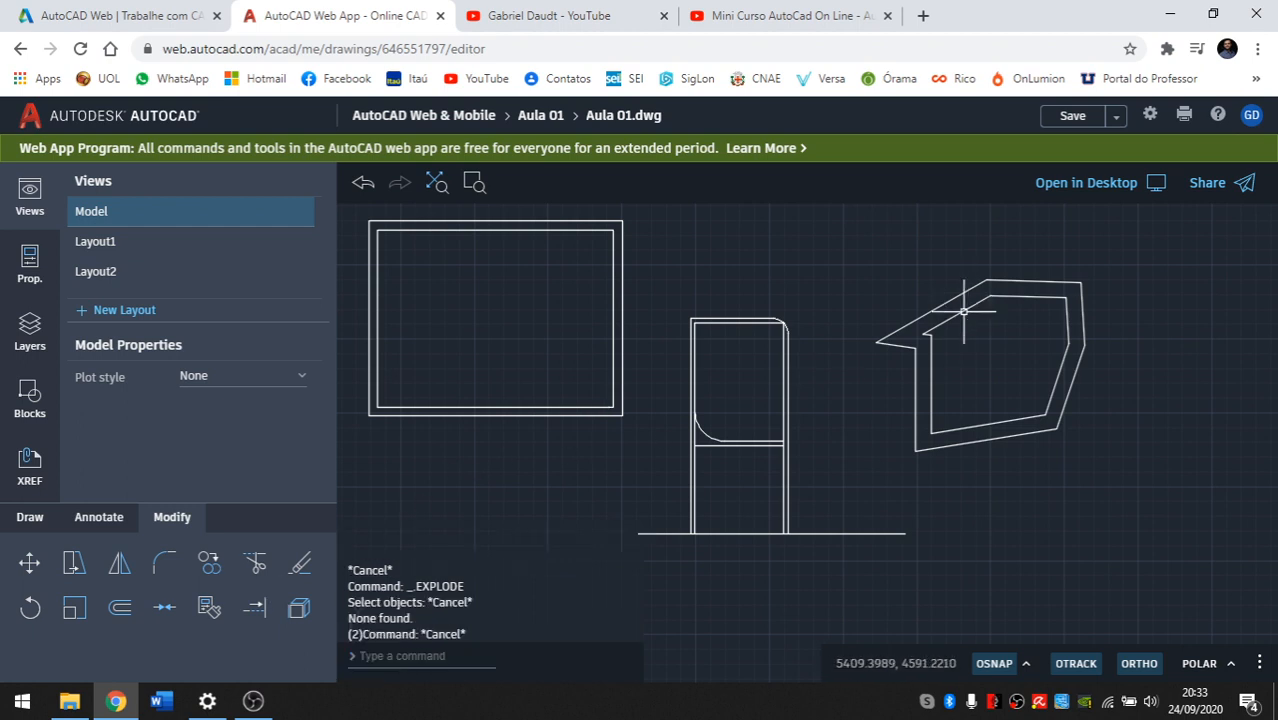
Select the inner offset polyline to check whether its segments form one object, and clear the selection.
left_click(963, 312)
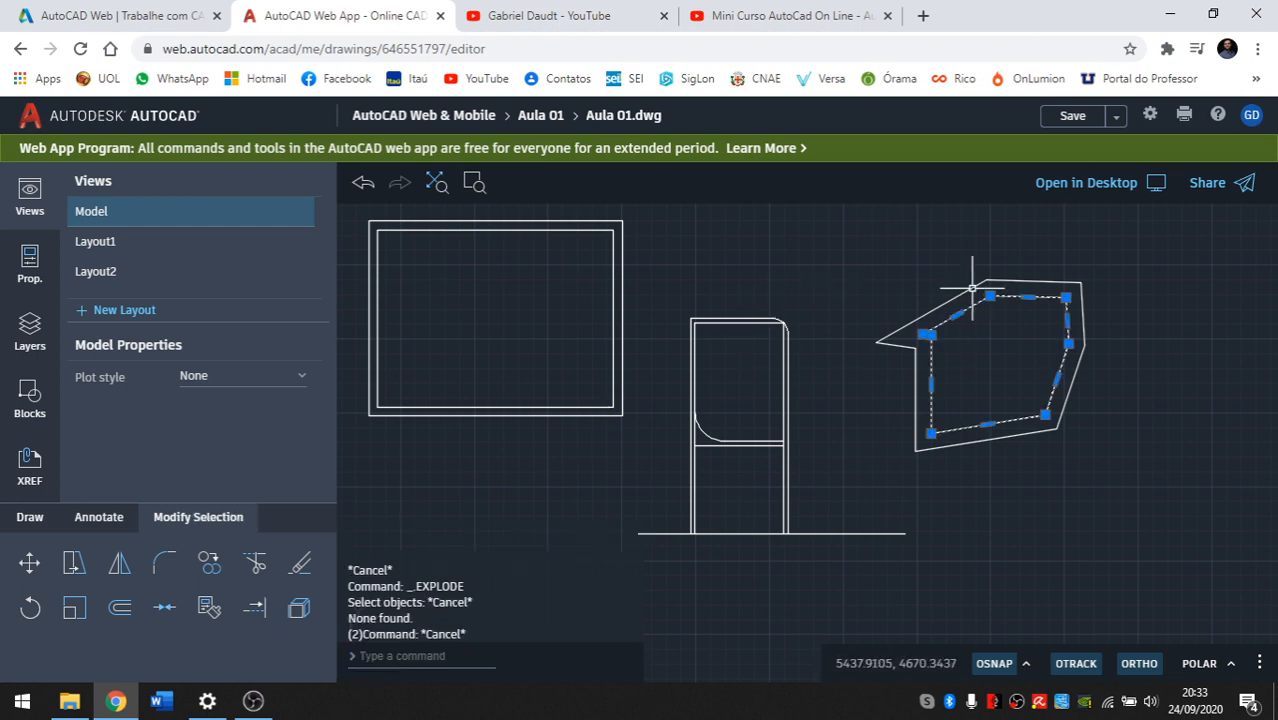
middle_click_drag(972, 288, 773, 288)
scroll(790, 280, "up", 1)
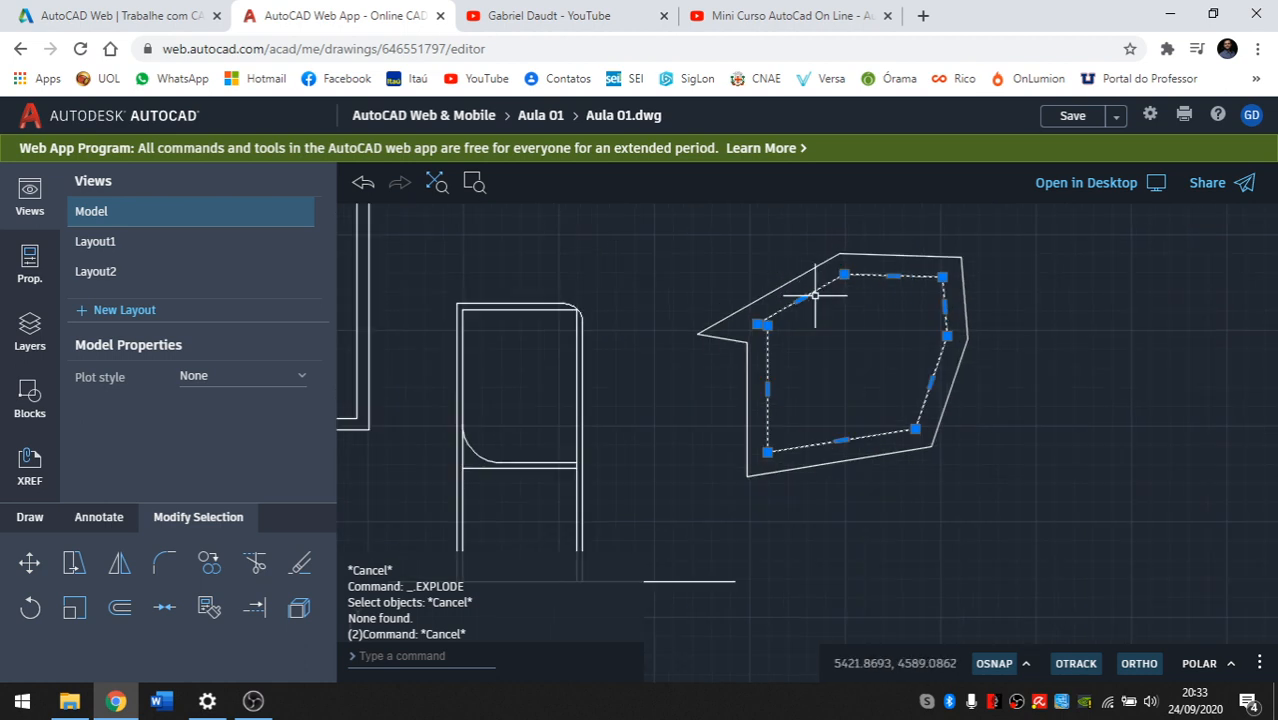
key("Escape")
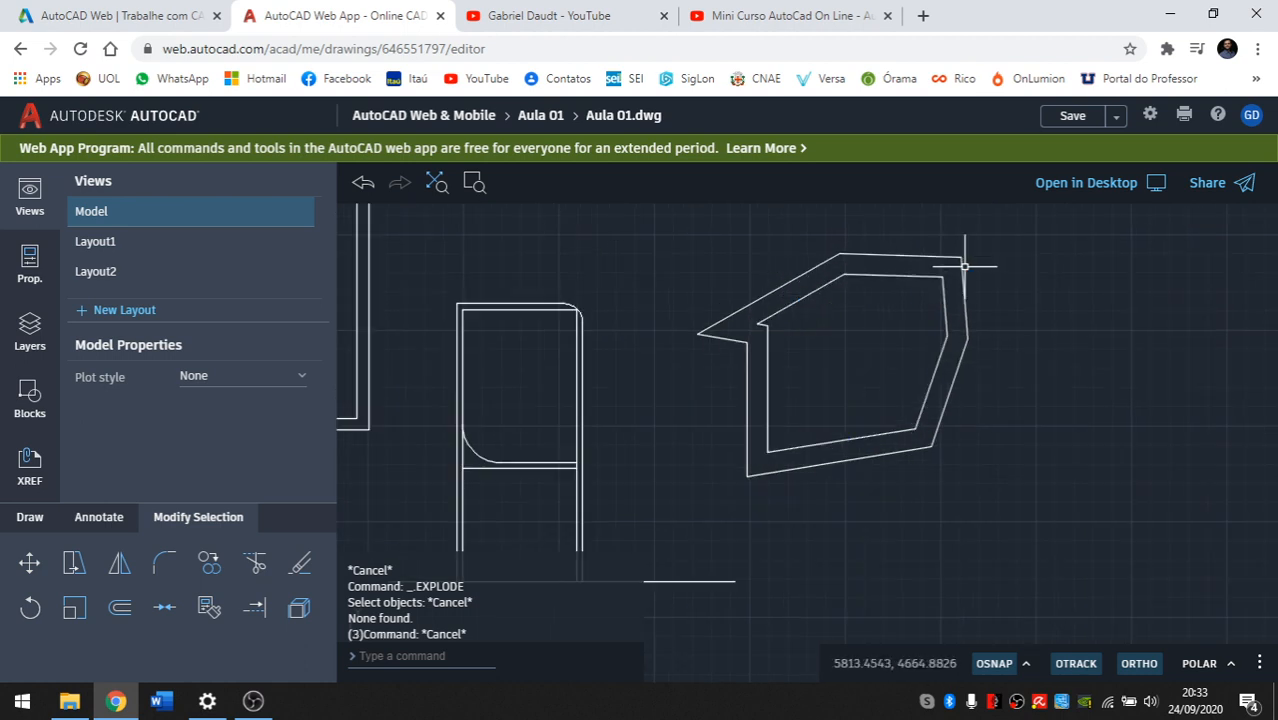
Explode the inner offset polyline into separate lines.
left_click(298, 610)
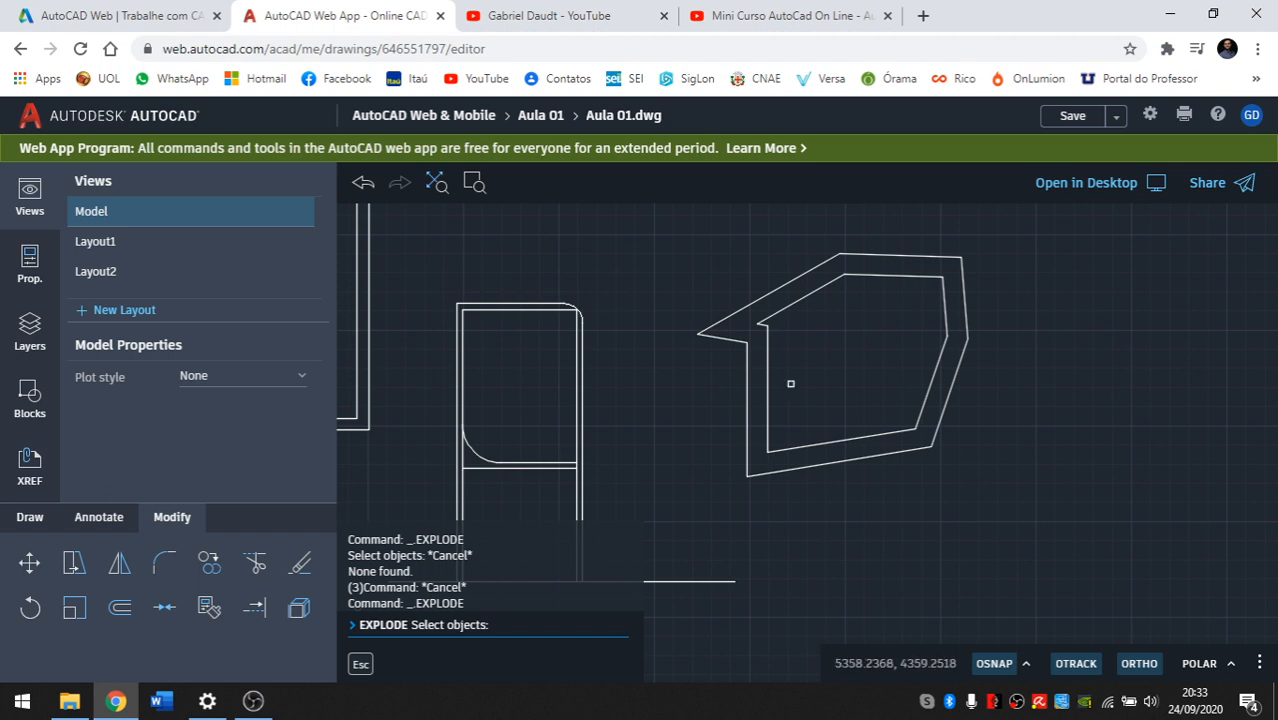
left_click(800, 297)
key("Return")
key("Escape")
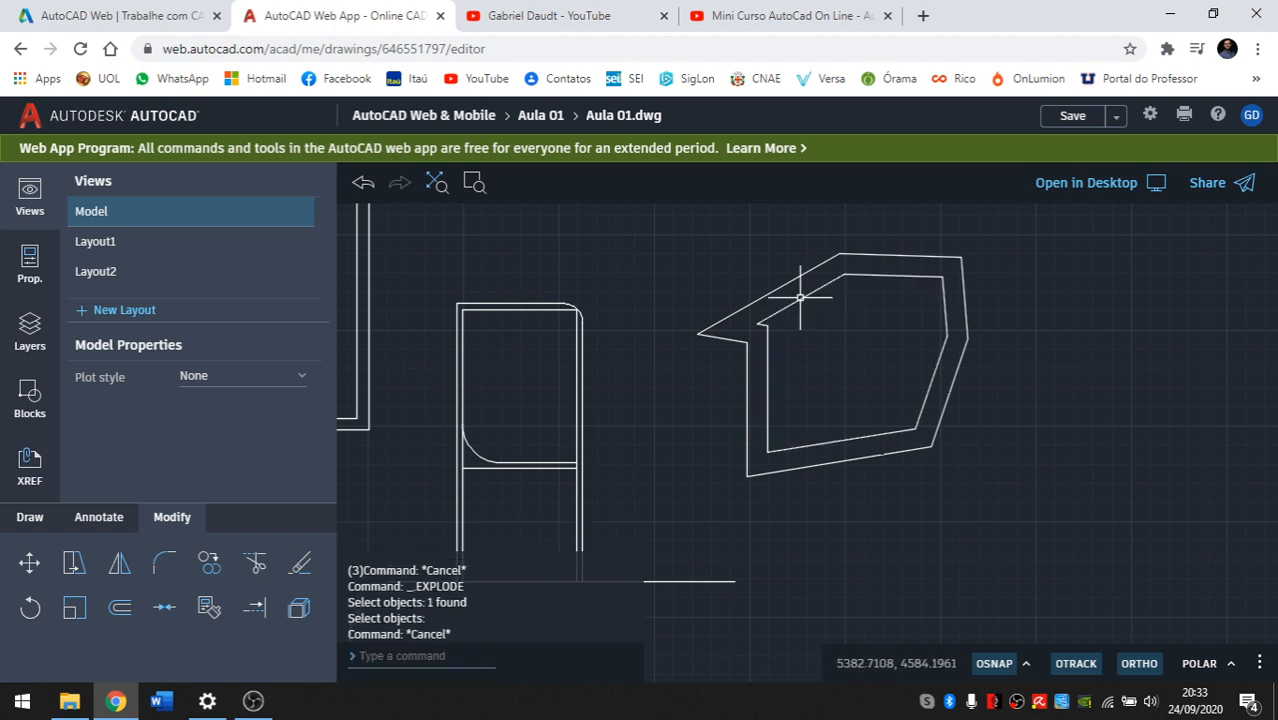
Select the top segment of the exploded inner polyline to check that it is a separate line, and clear the selection.
left_click(800, 297)
key("Escape")
left_click(876, 267)
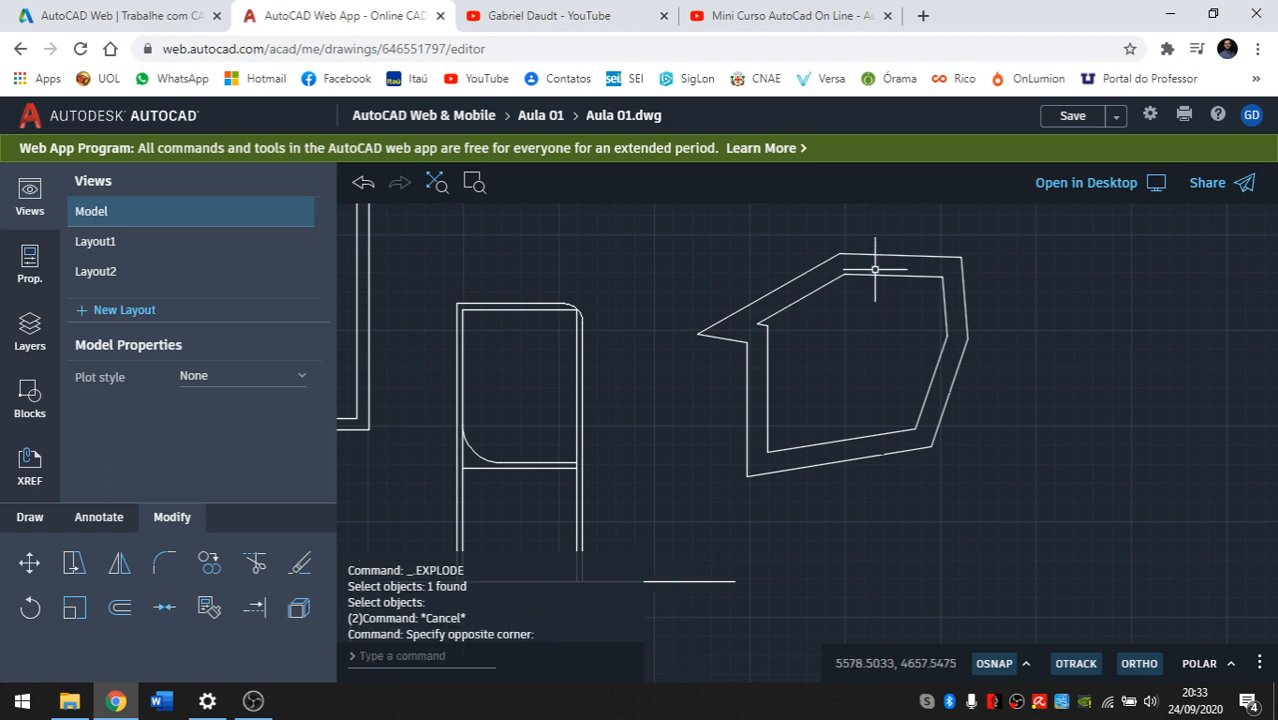
left_click(868, 284)
left_click(864, 277)
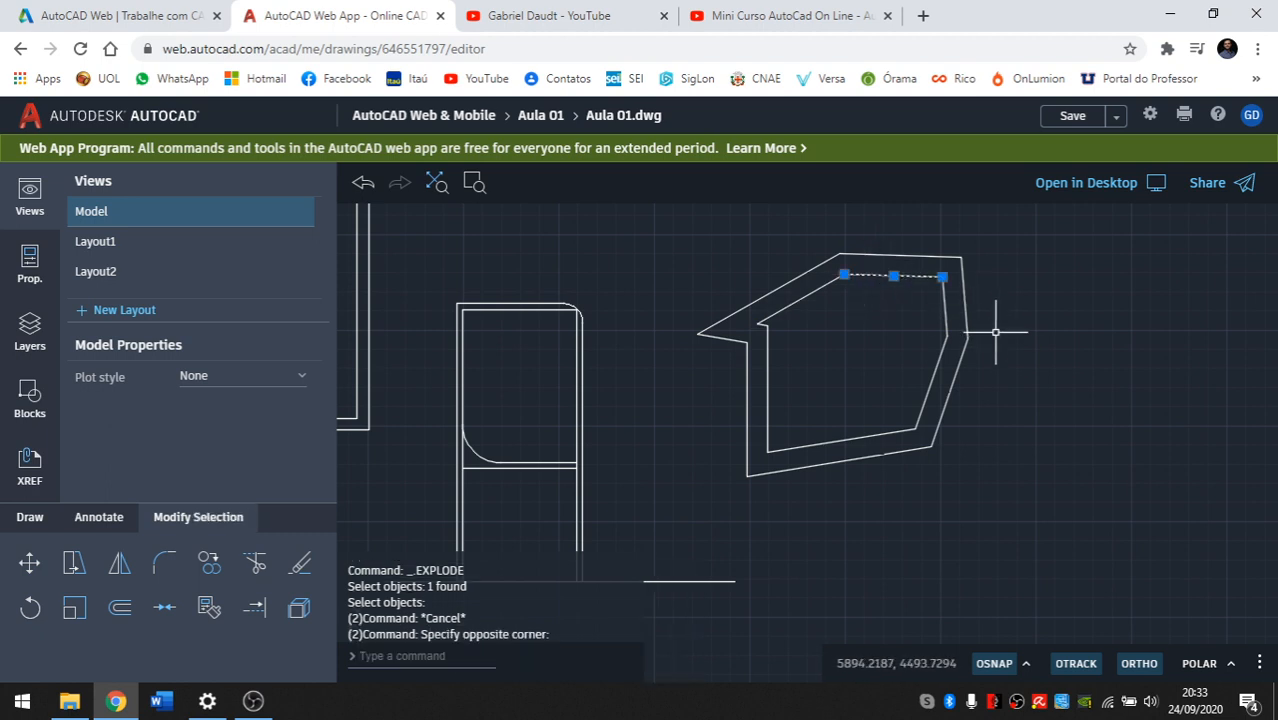
key("Escape")
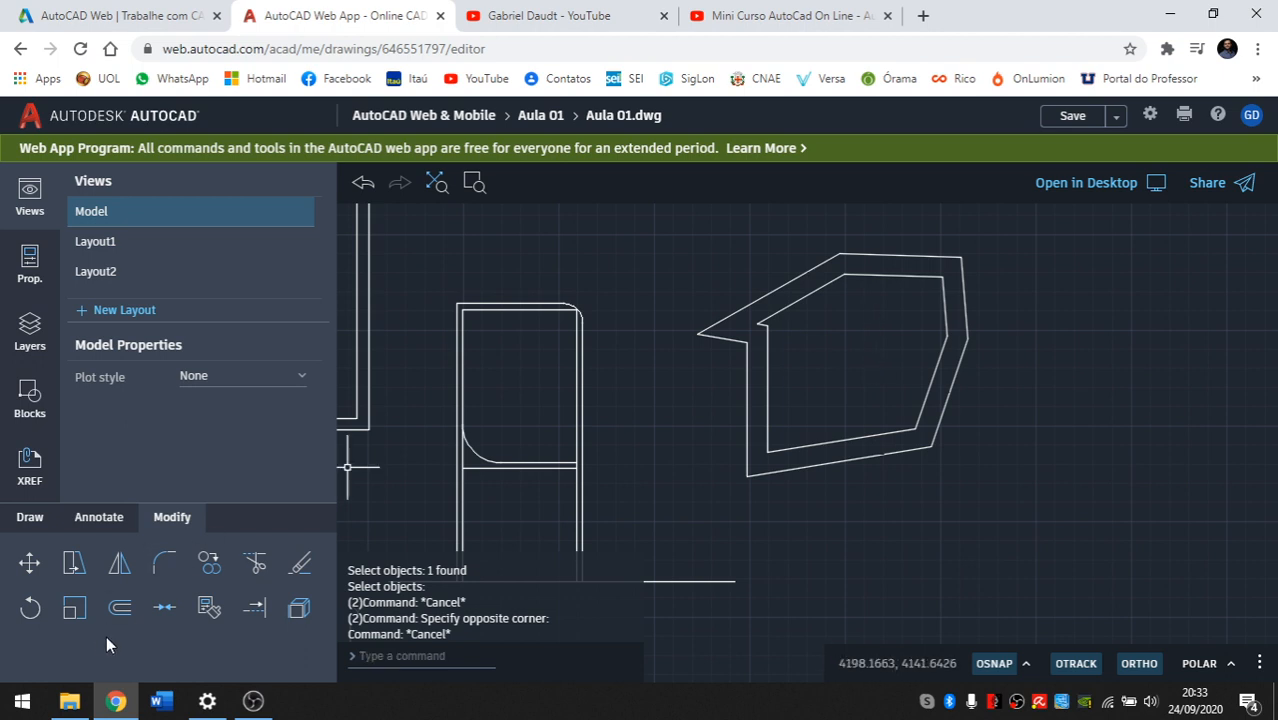
left_click(221, 607)
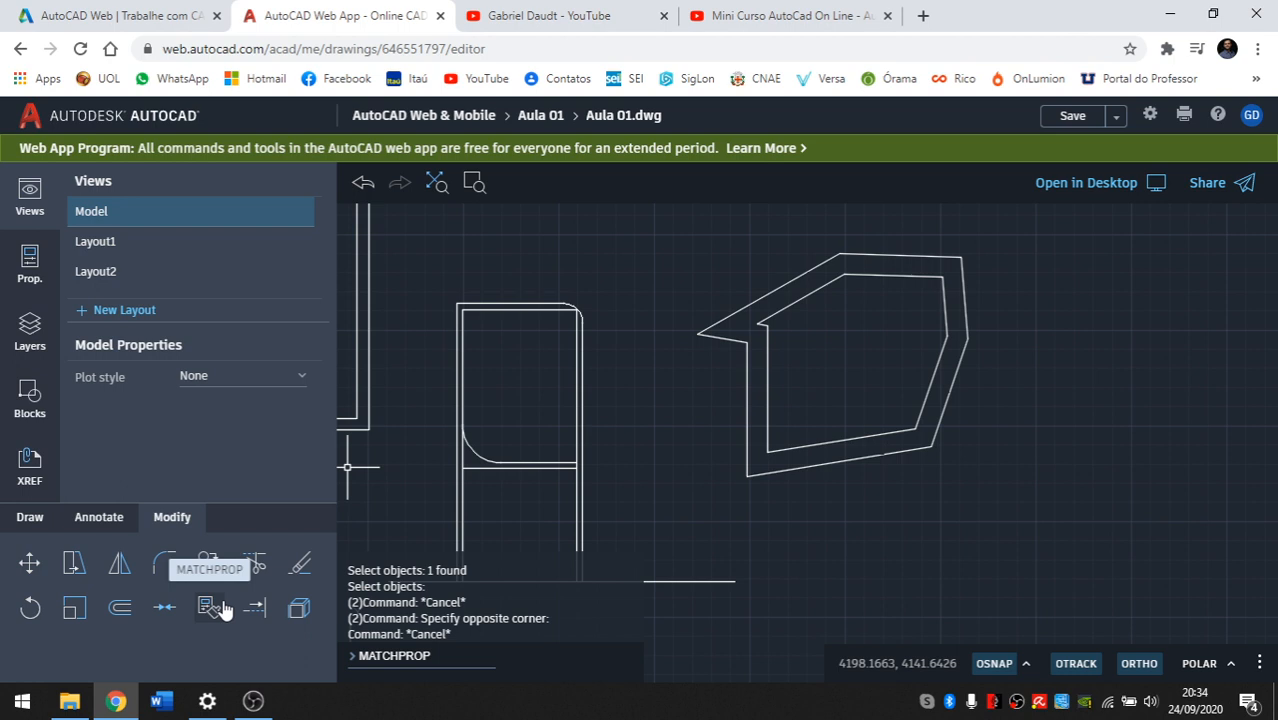
left_click(208, 613)
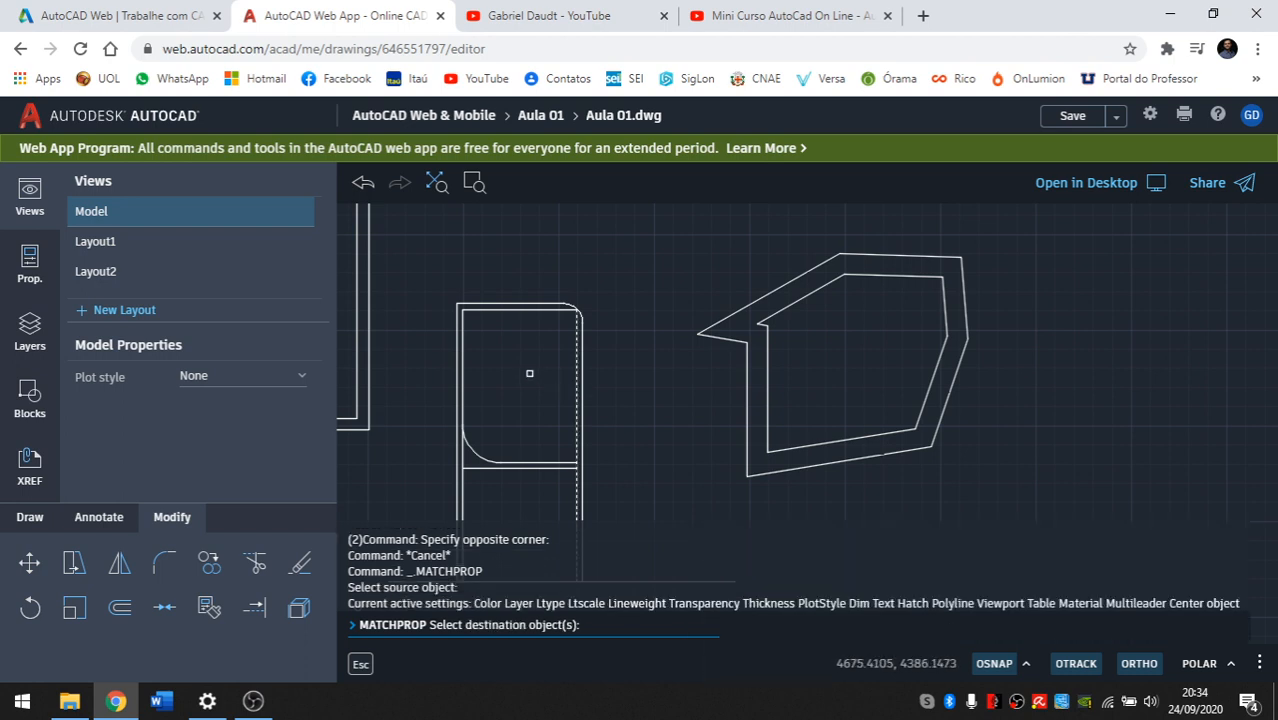
key("Escape")
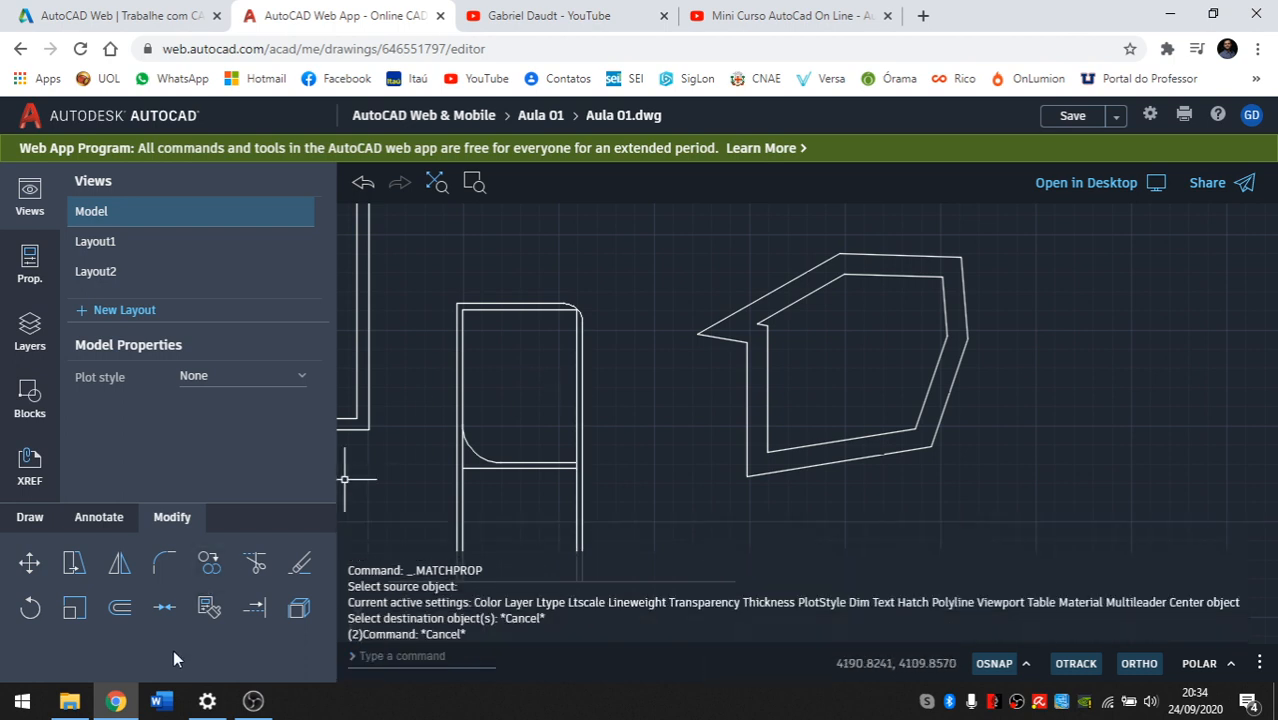
left_click(210, 610)
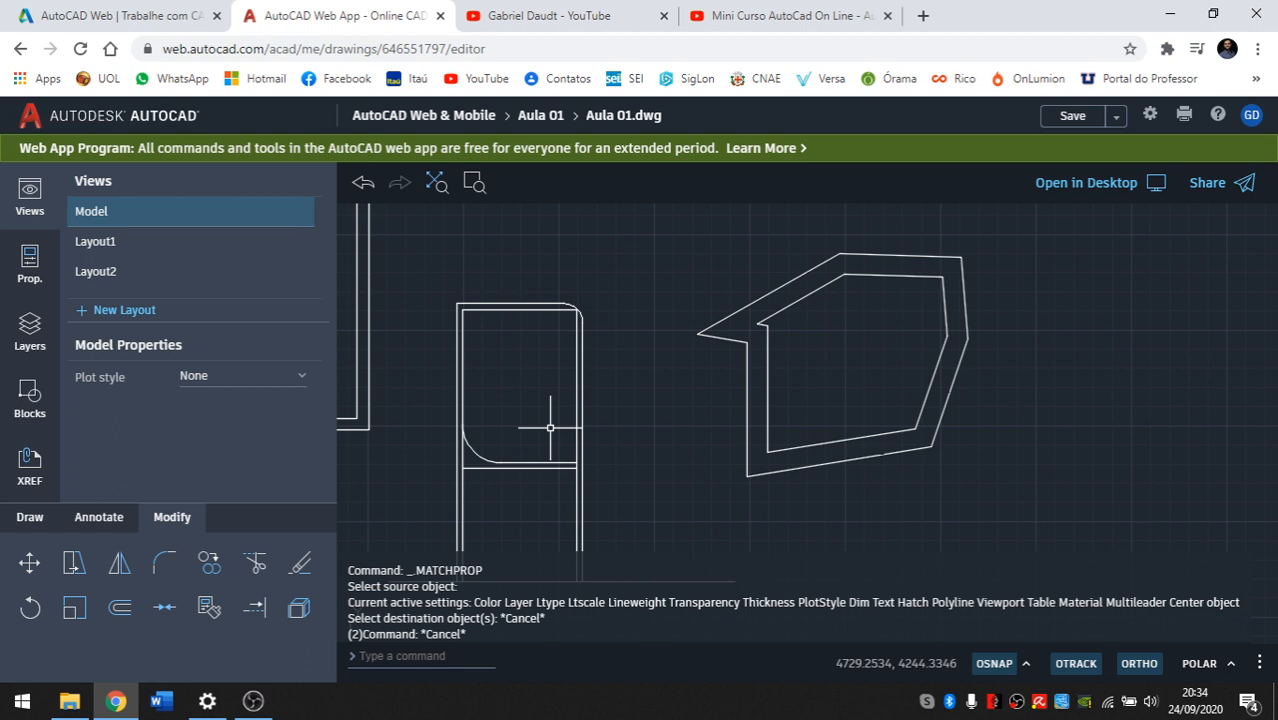
Select both nested rectangles with a crossing selection over their right edges.
middle_click_drag(583, 428, 682, 419)
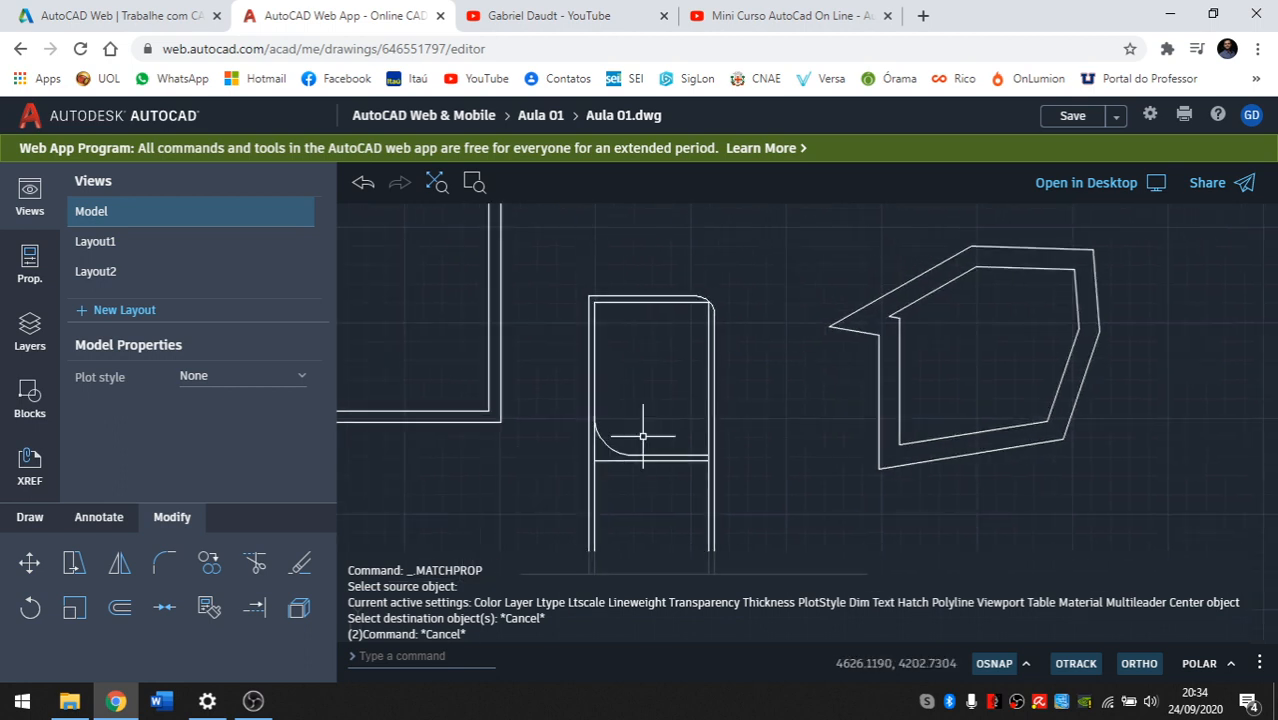
scroll(644, 434, "down", 2)
scroll(517, 304, "up", 2)
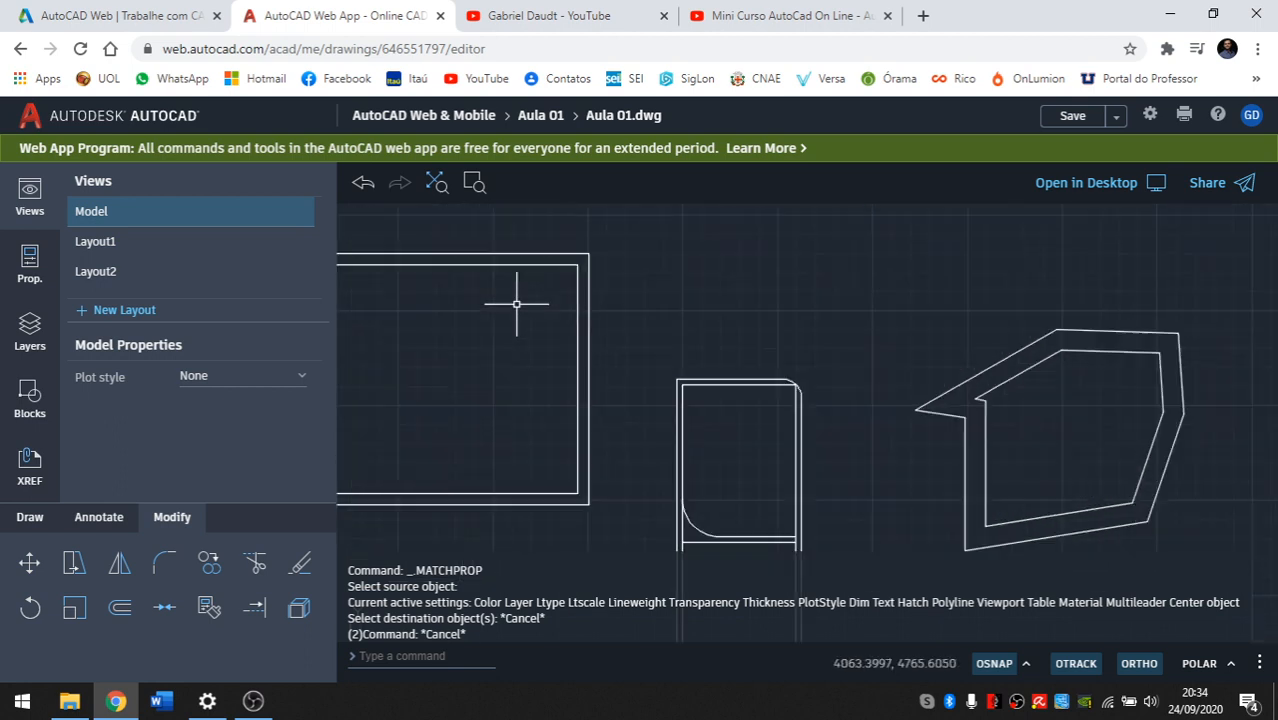
left_click(642, 373)
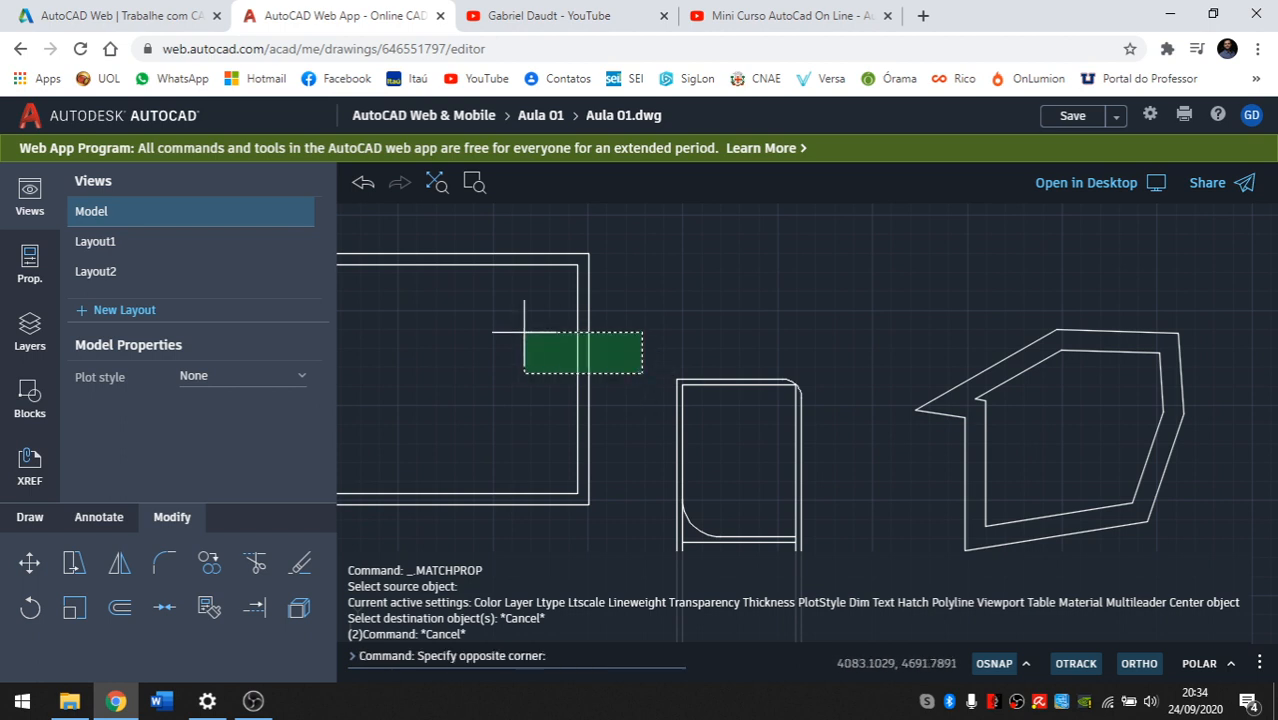
left_click(524, 332)
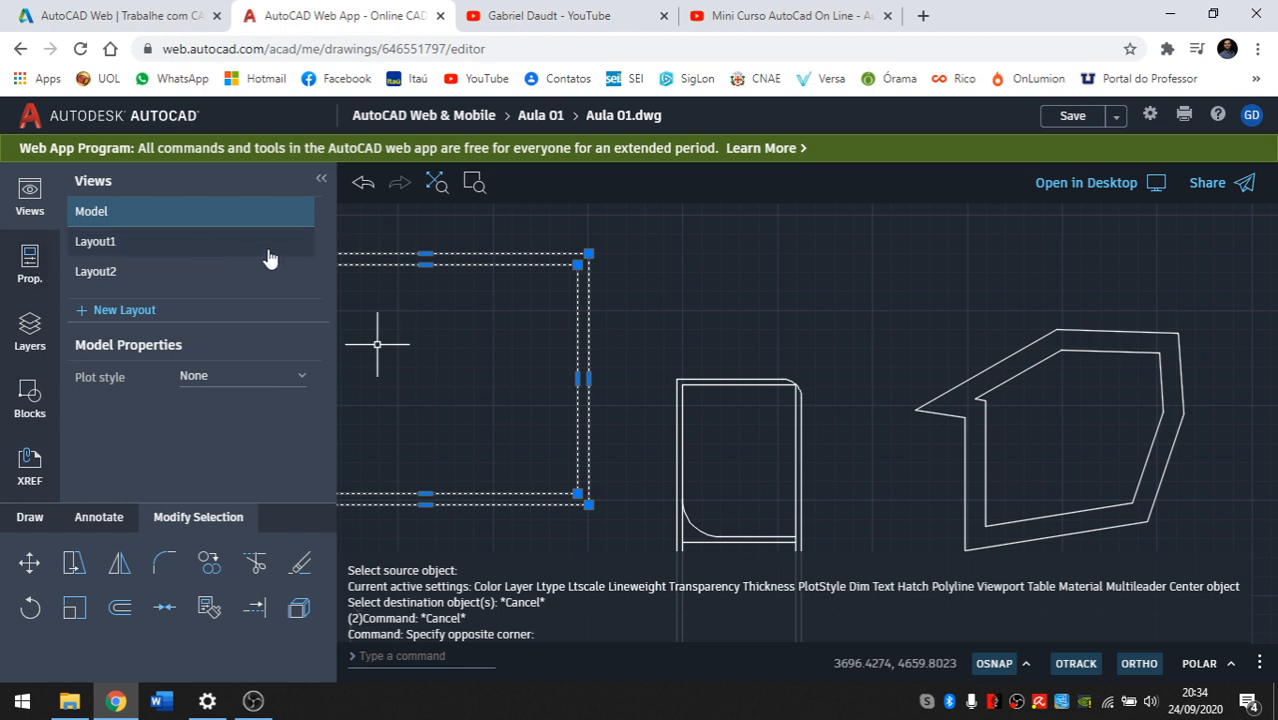
Display the drawing's layers and check the linetype choices of layer 0, keeping both rectangles selected.
left_click(29, 334)
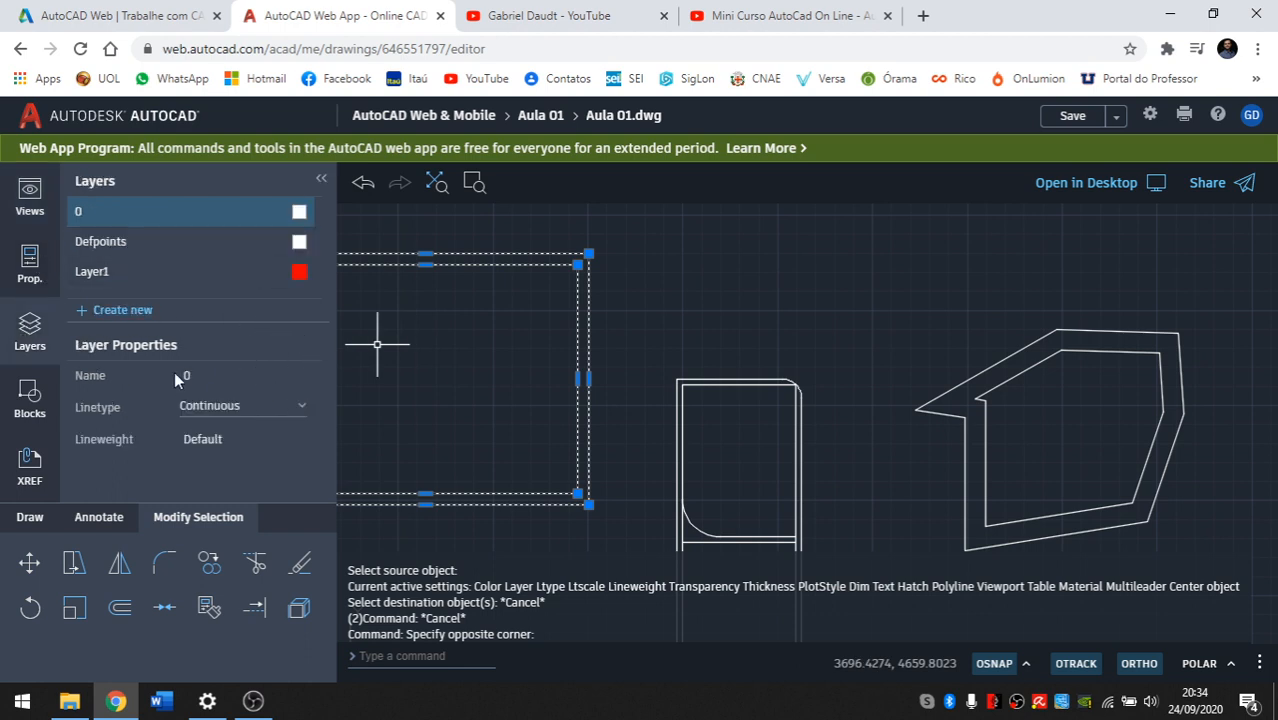
left_click(301, 410)
left_click(300, 408)
scroll(549, 333, "up", 1)
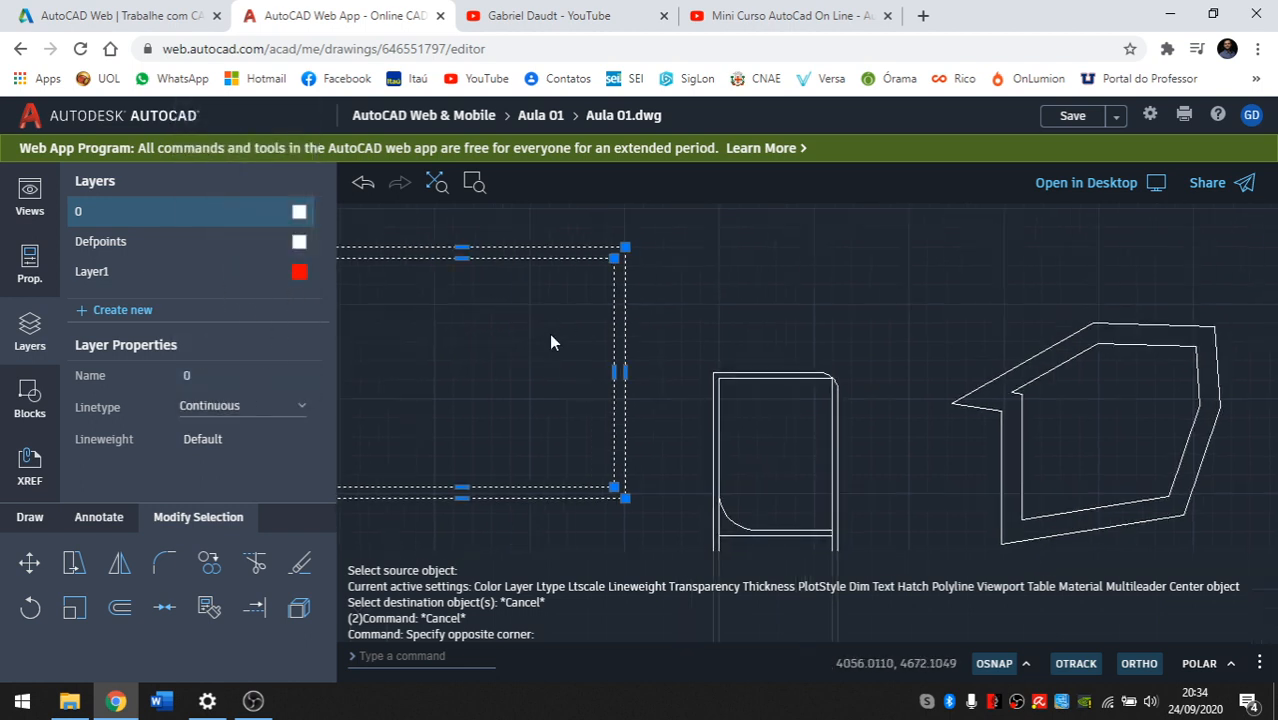
scroll(480, 330, "up", 1)
middle_click_drag(448, 336, 573, 357)
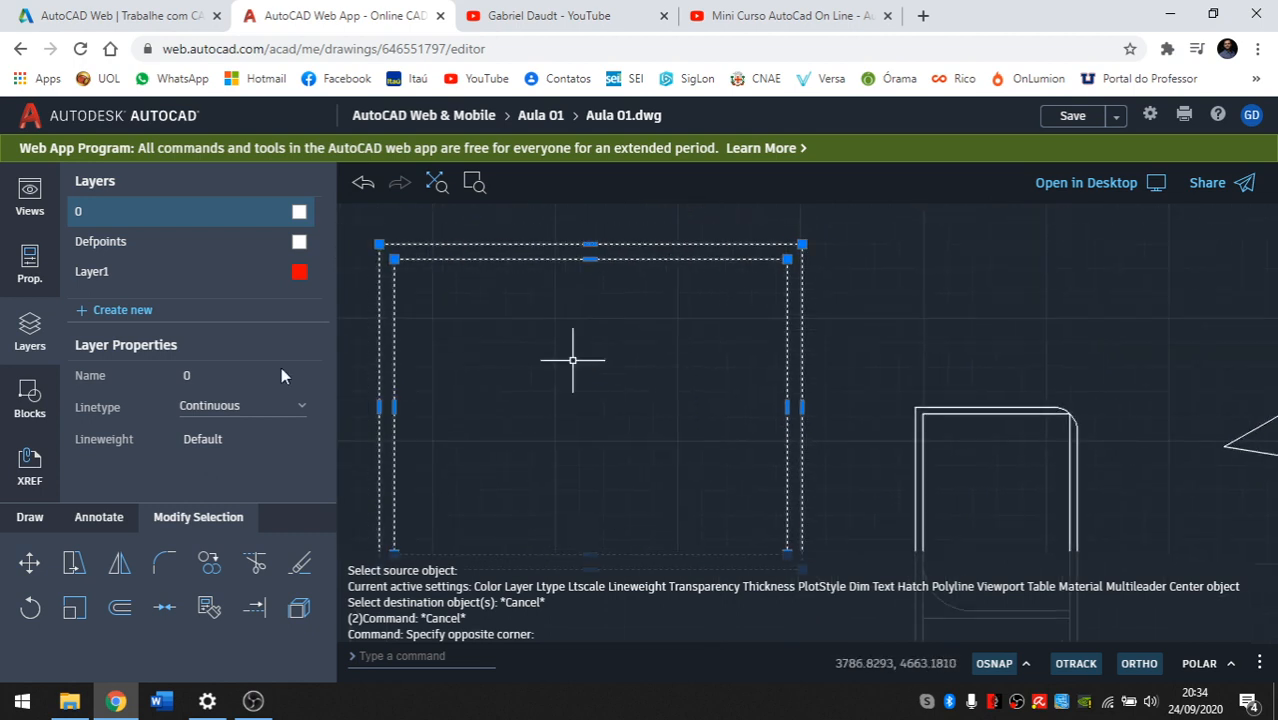
Set the linetype of layer 0 to DASHED and clear the selection of the two nested rectangles.
left_click(250, 408)
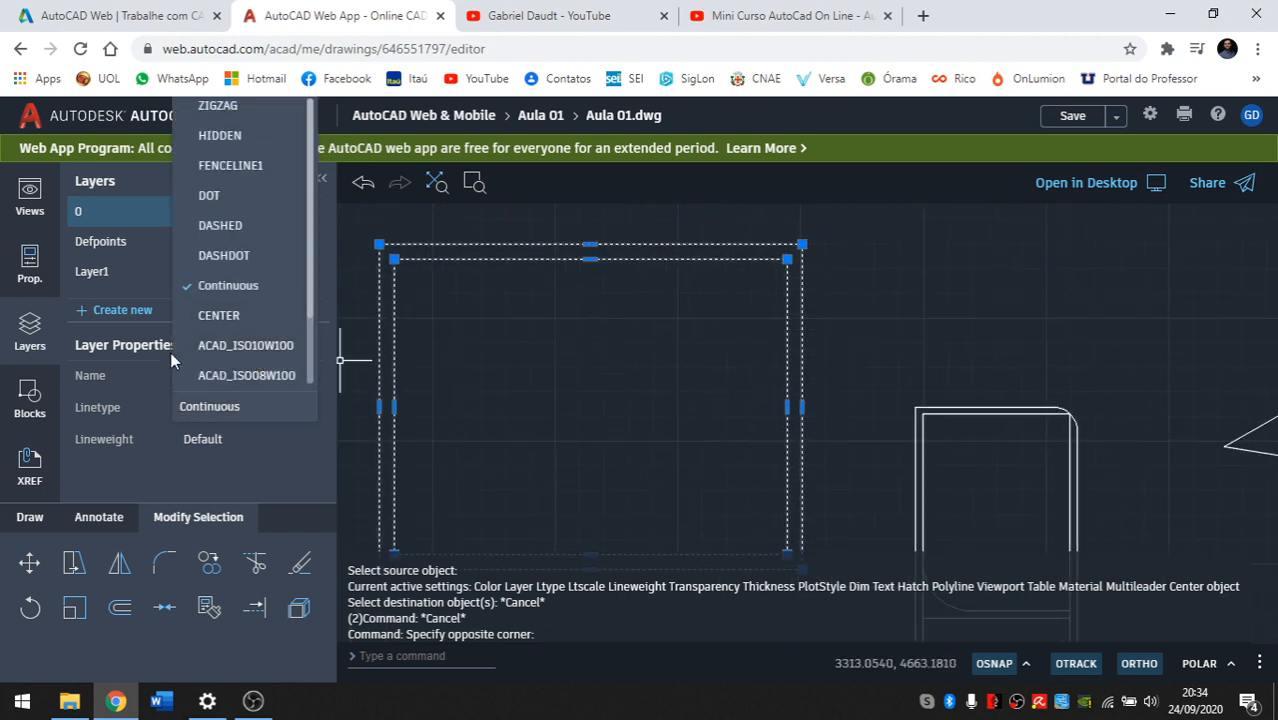
left_click(191, 467)
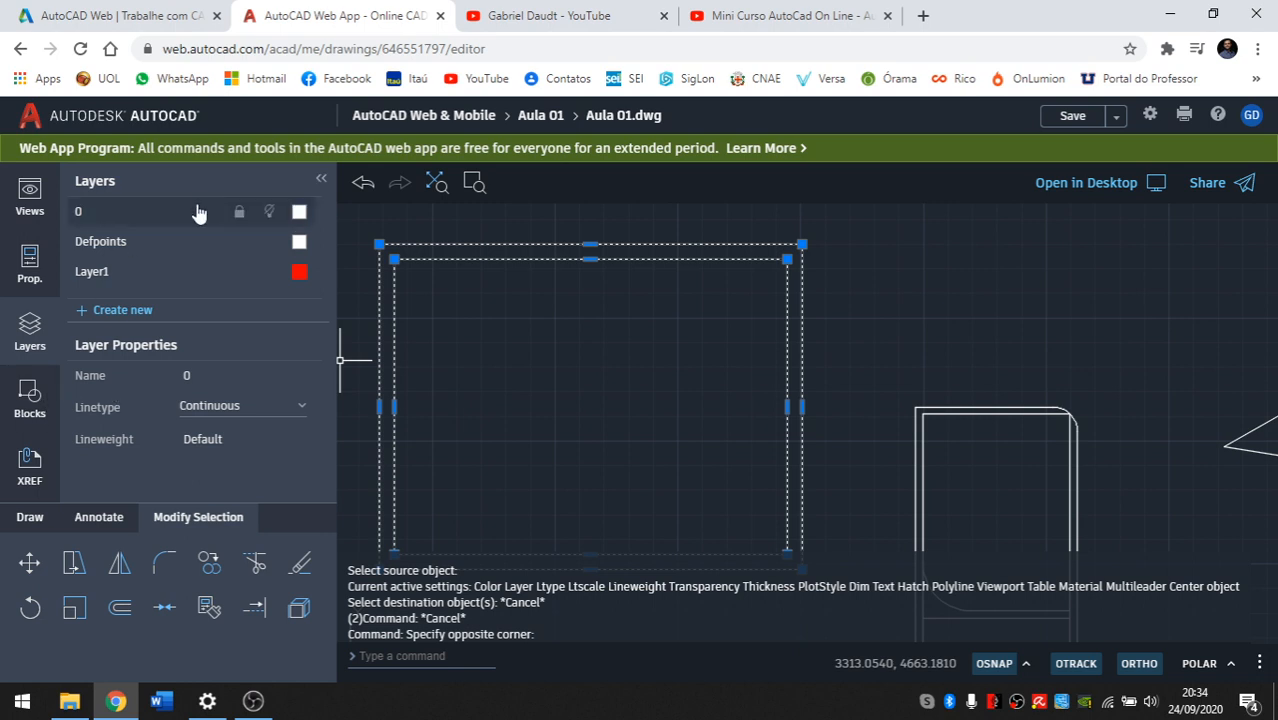
left_click(253, 412)
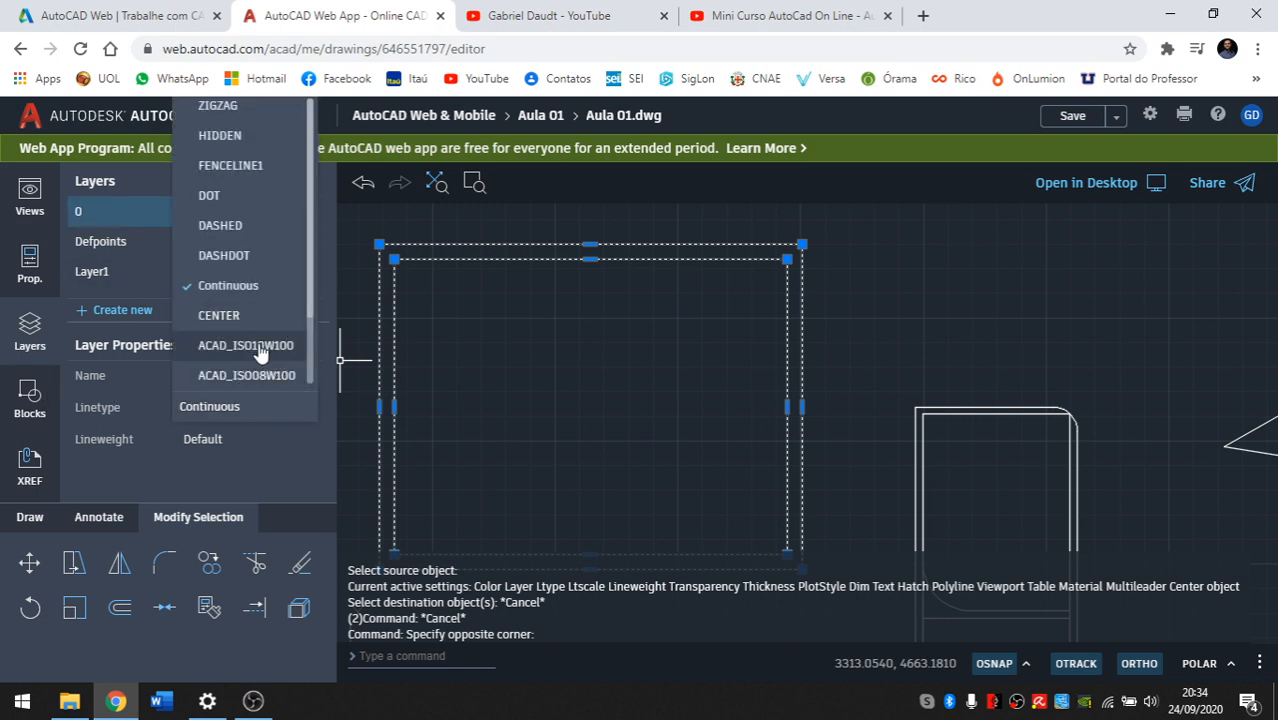
left_click(218, 225)
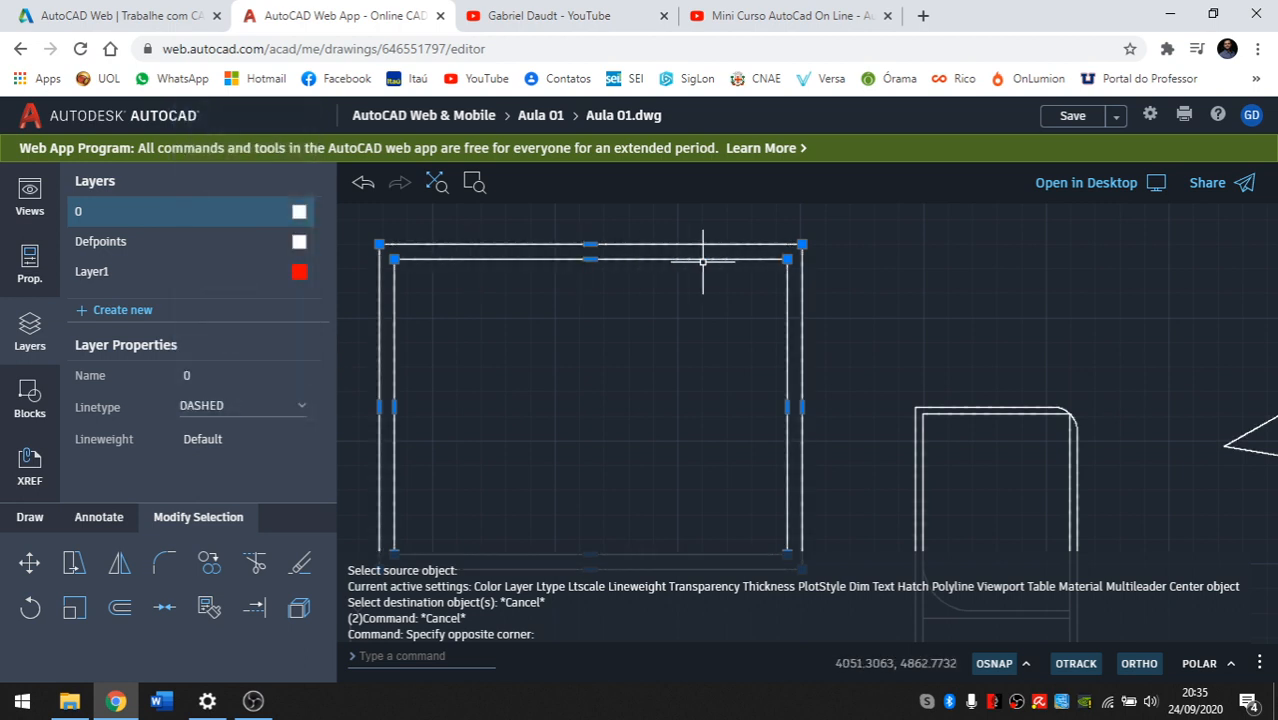
key("Escape")
scroll(760, 245, "up", 4)
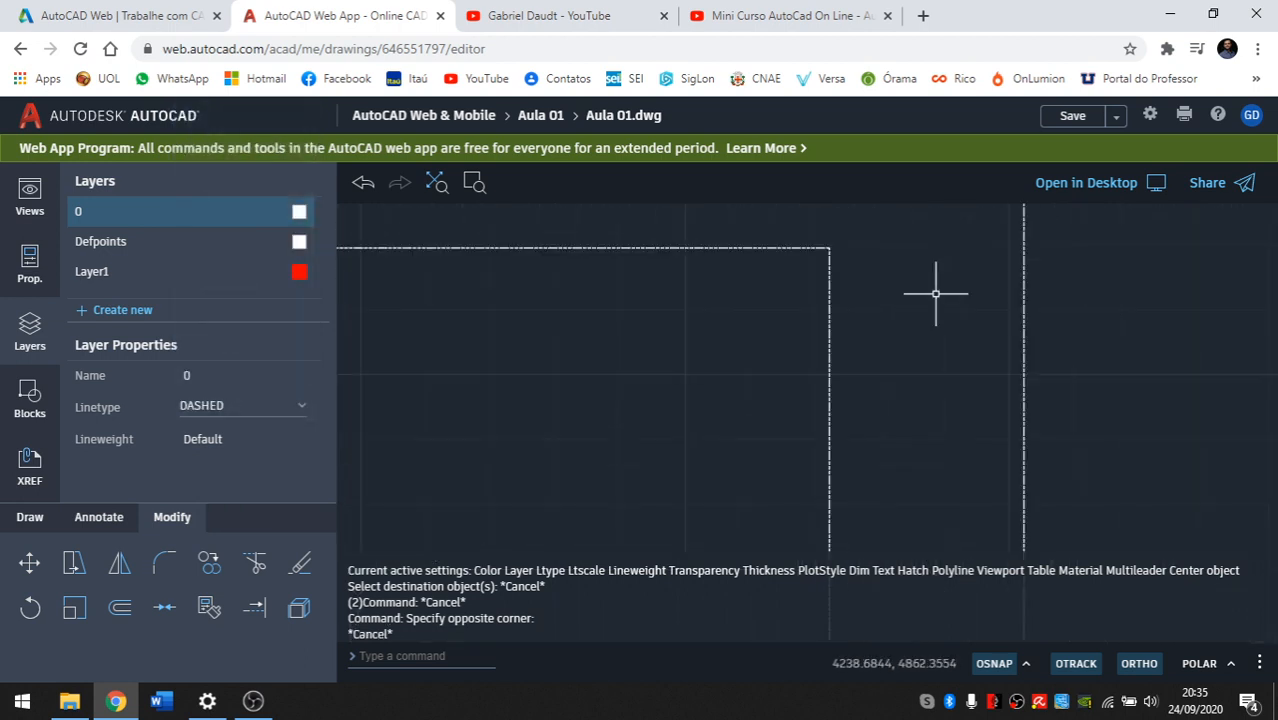
scroll(776, 265, "down", 2)
scroll(653, 277, "up", 5)
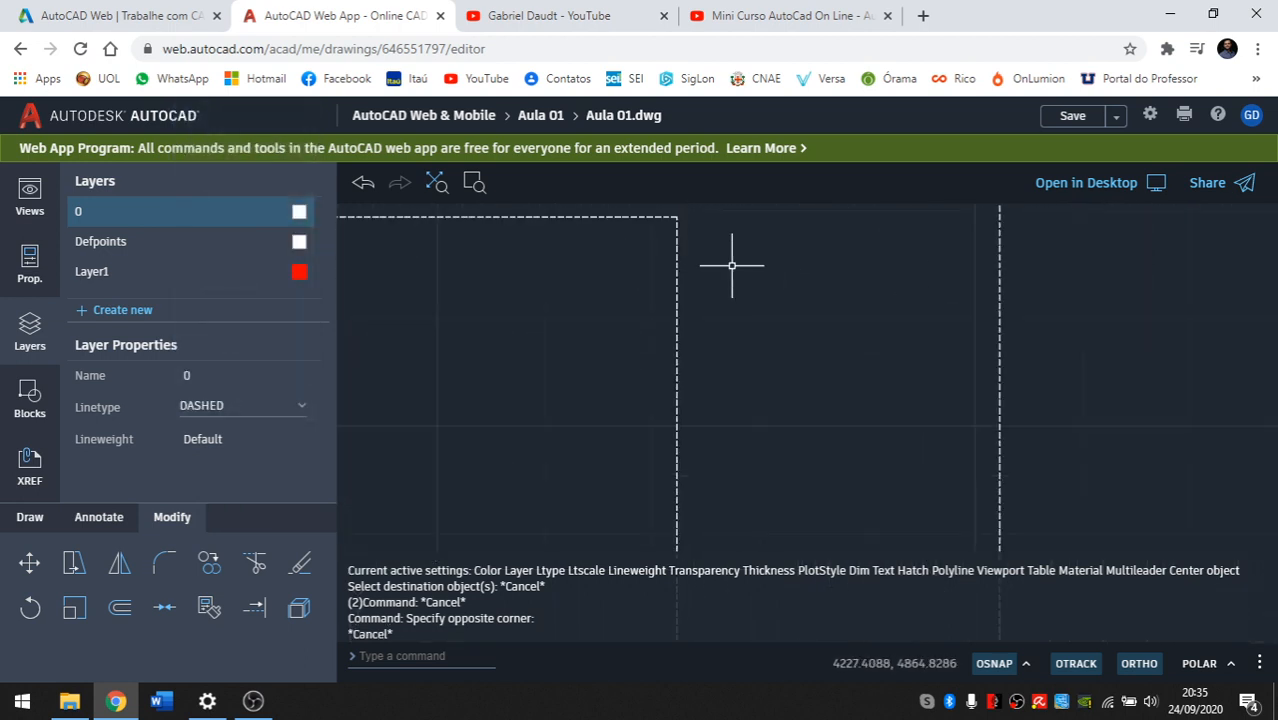
Select both nested rectangles with a crossing selection near their upper-right corner, set their color to Red and clear the selection.
scroll(732, 266, "down", 2)
left_click(1012, 399)
left_click(649, 304)
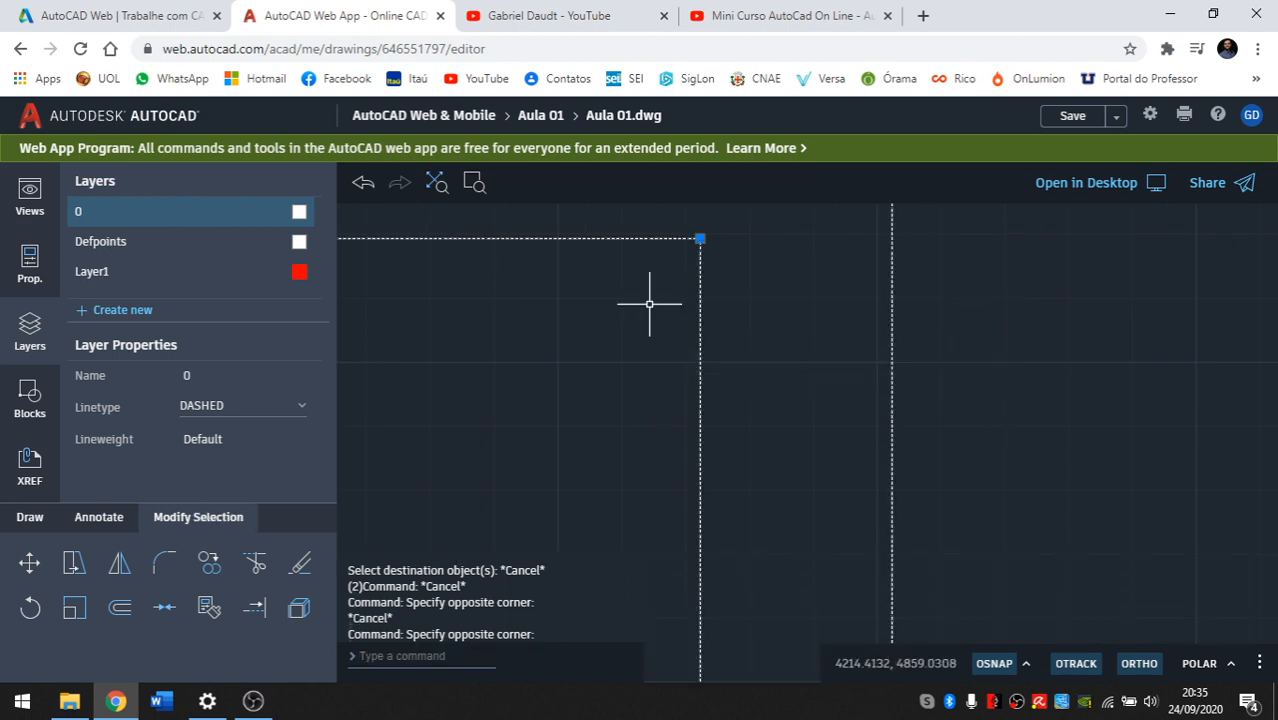
scroll(649, 304, "down", 2)
left_click(30, 193)
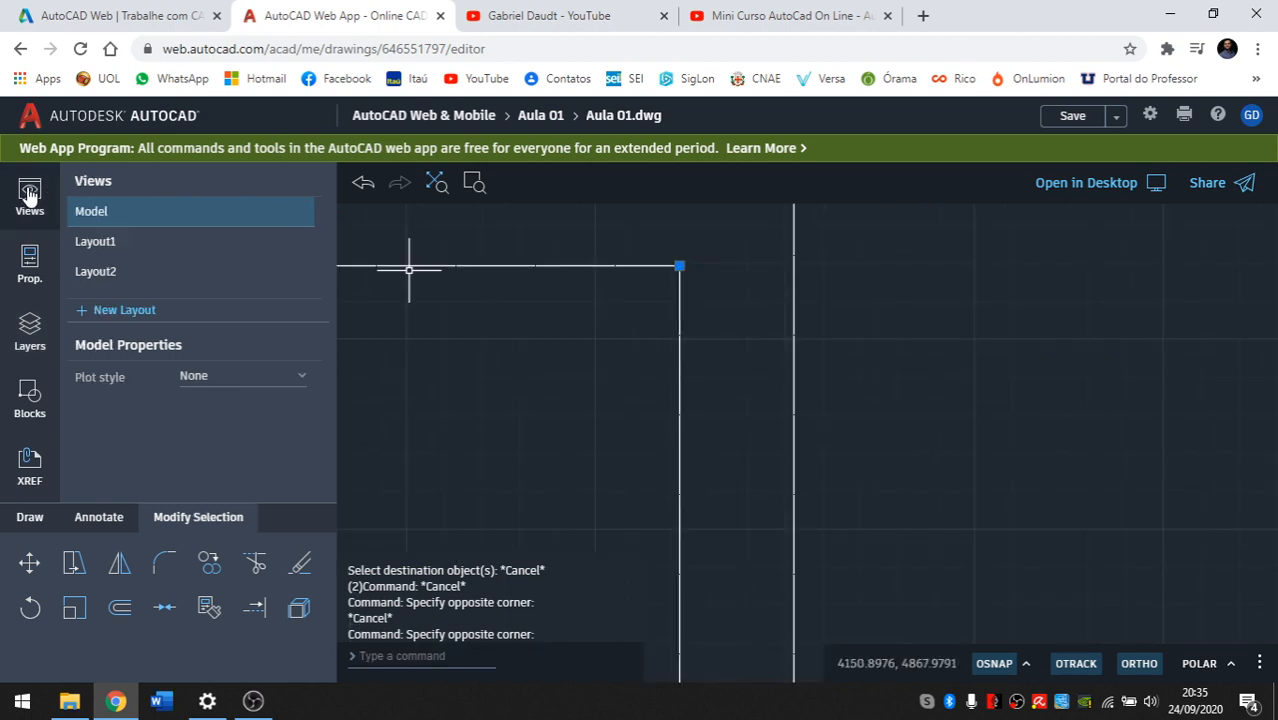
left_click(29, 262)
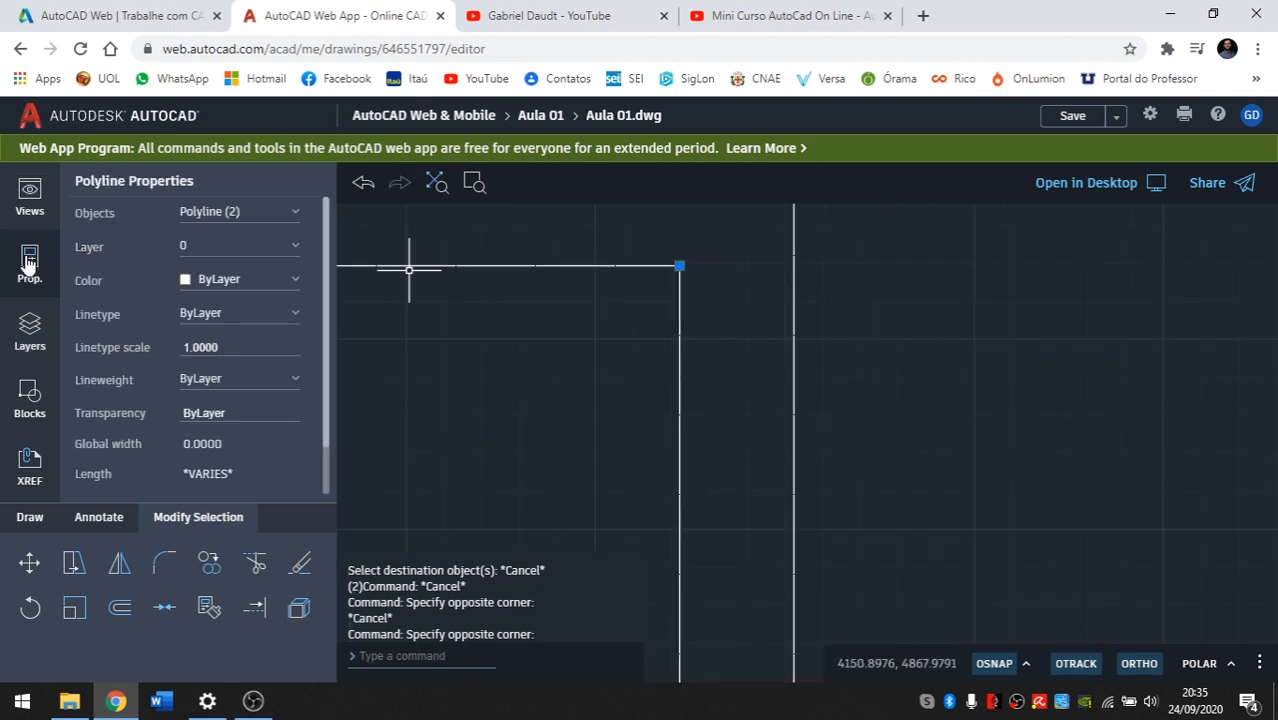
left_click(287, 315)
left_click(287, 315)
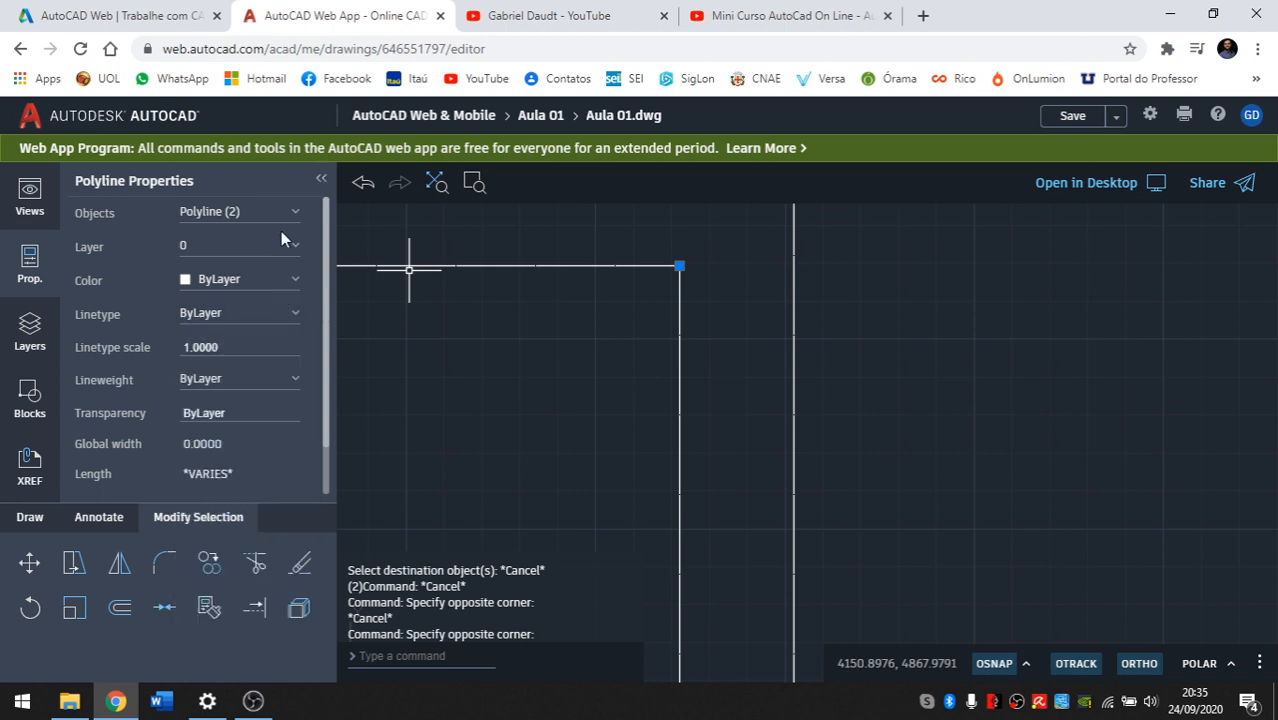
left_click(294, 284)
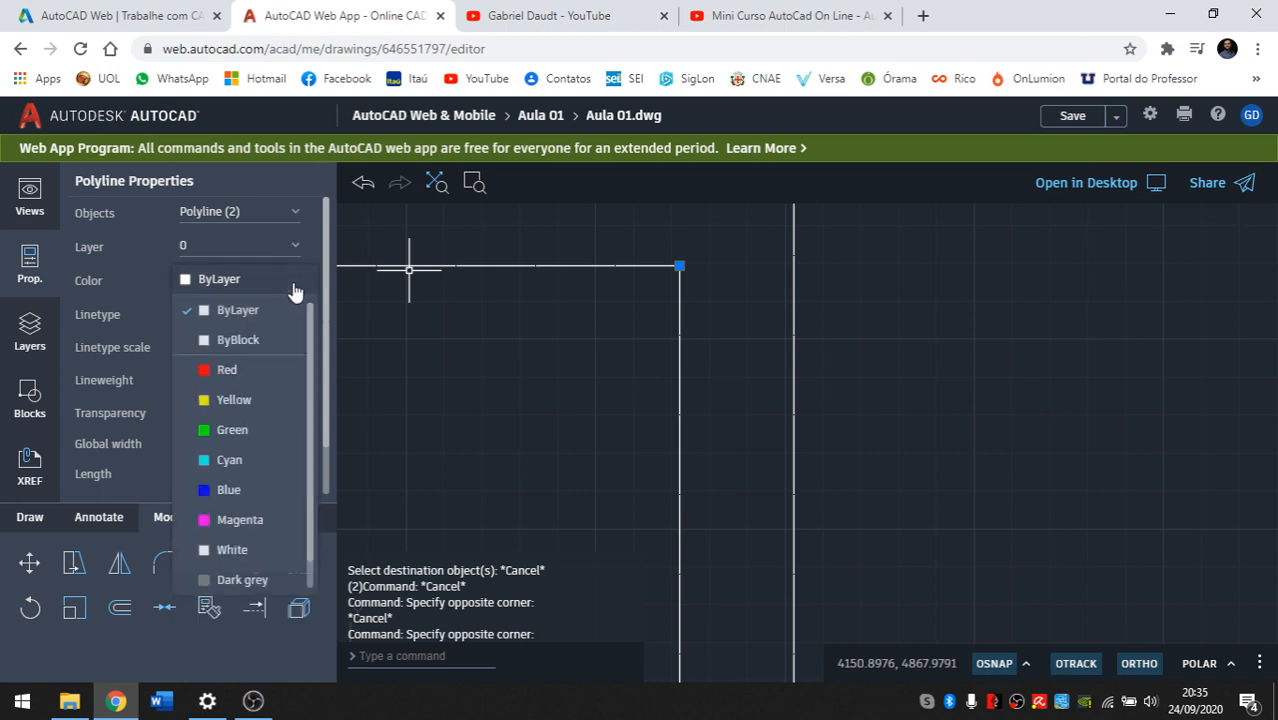
left_click(254, 368)
key("Escape")
scroll(550, 304, "down", 5)
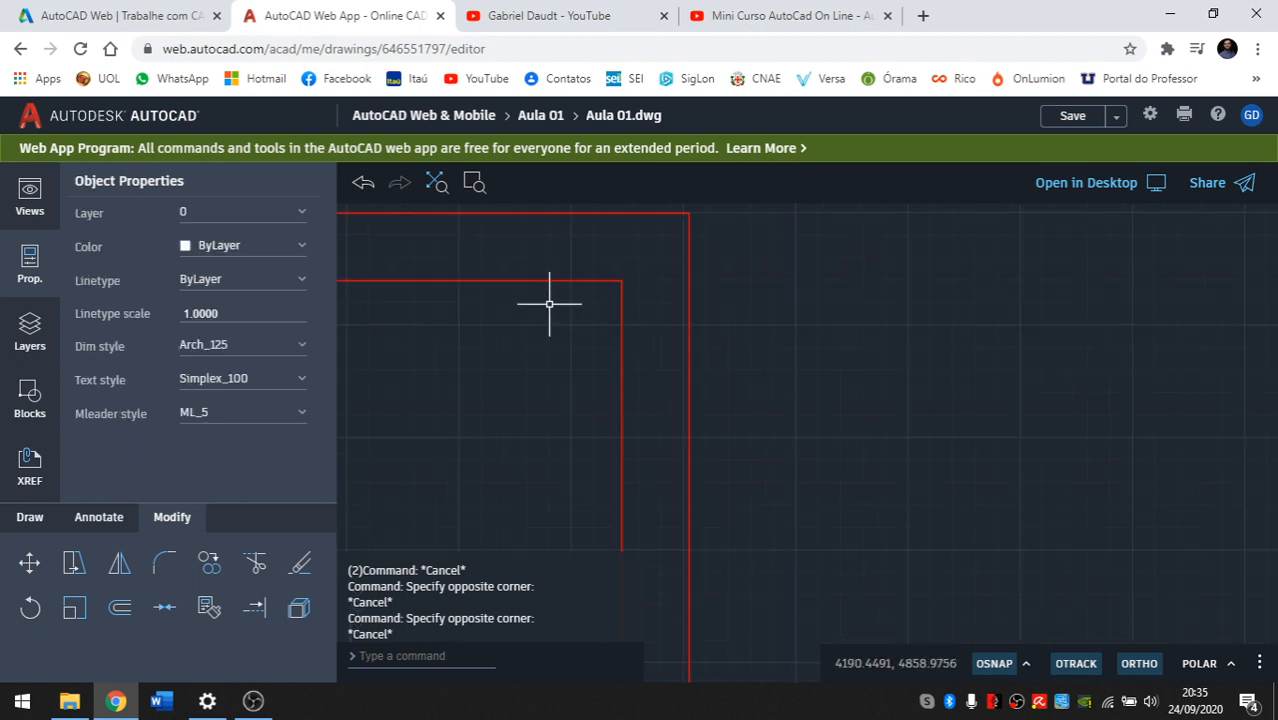
Match the red outer rectangle's properties onto the left vertical lines and the top lines of the line-drawn shape.
scroll(624, 303, "down", 4)
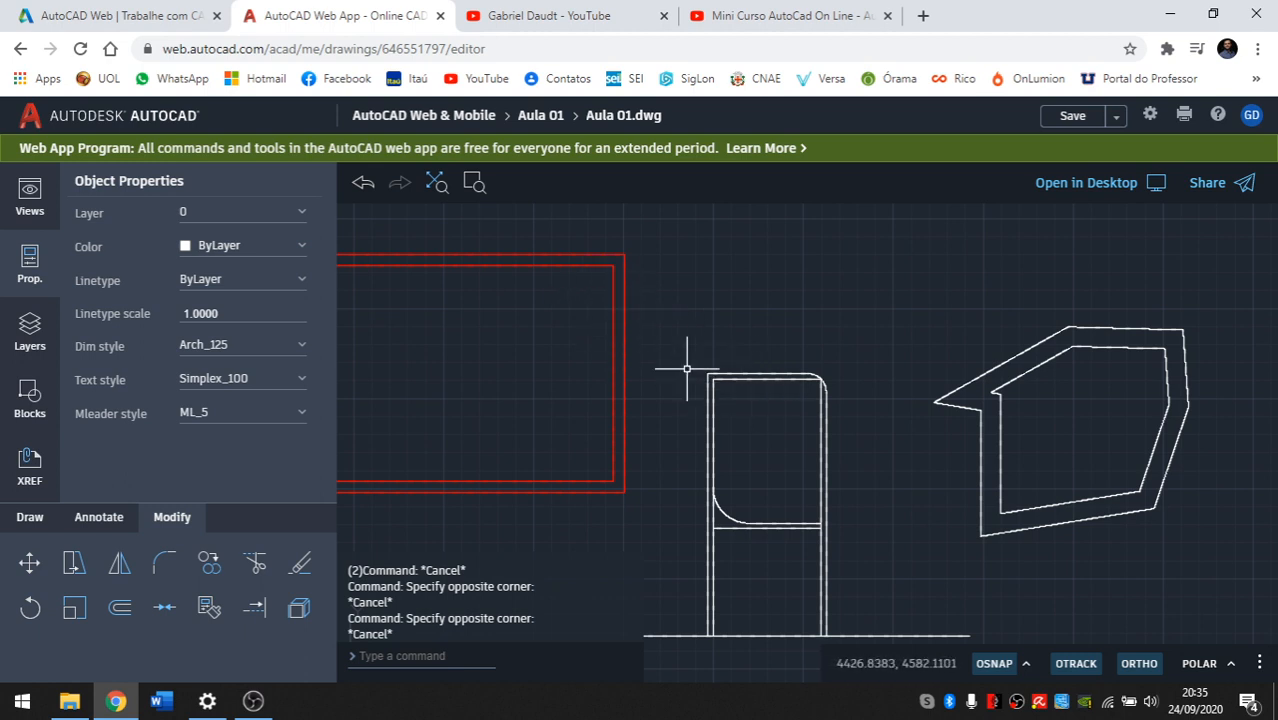
left_click(208, 608)
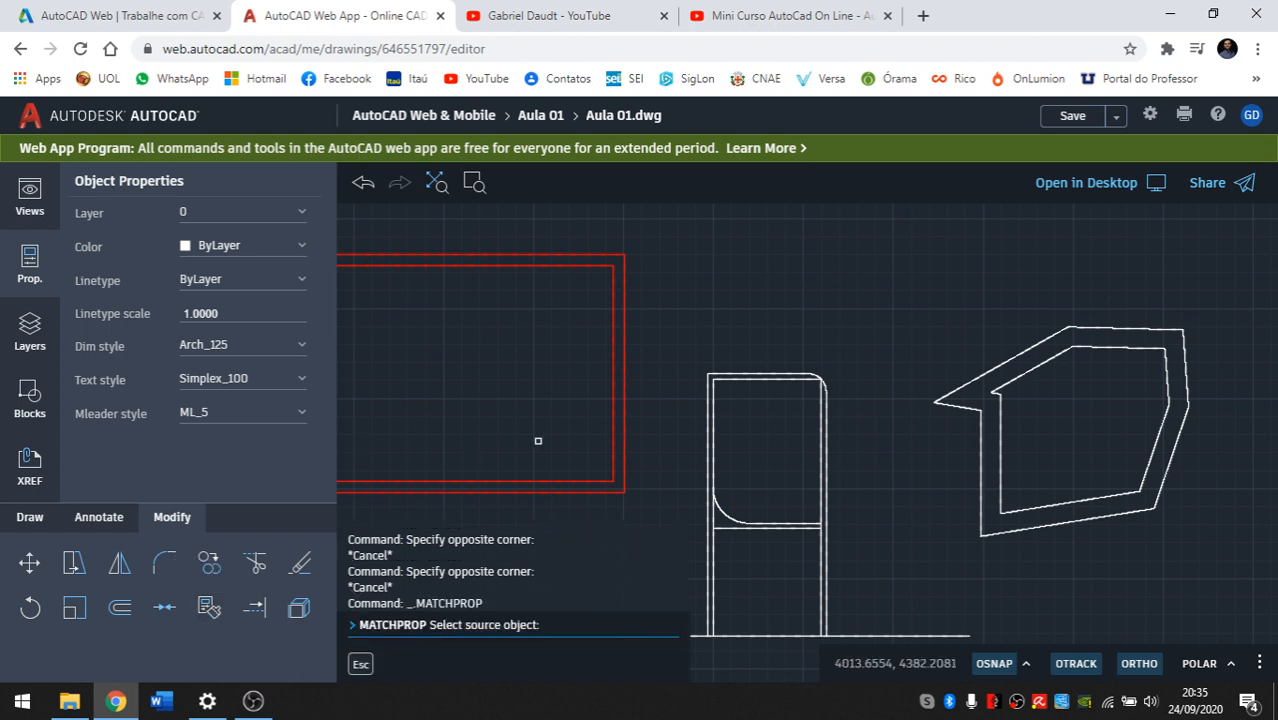
key("Escape")
type("ma")
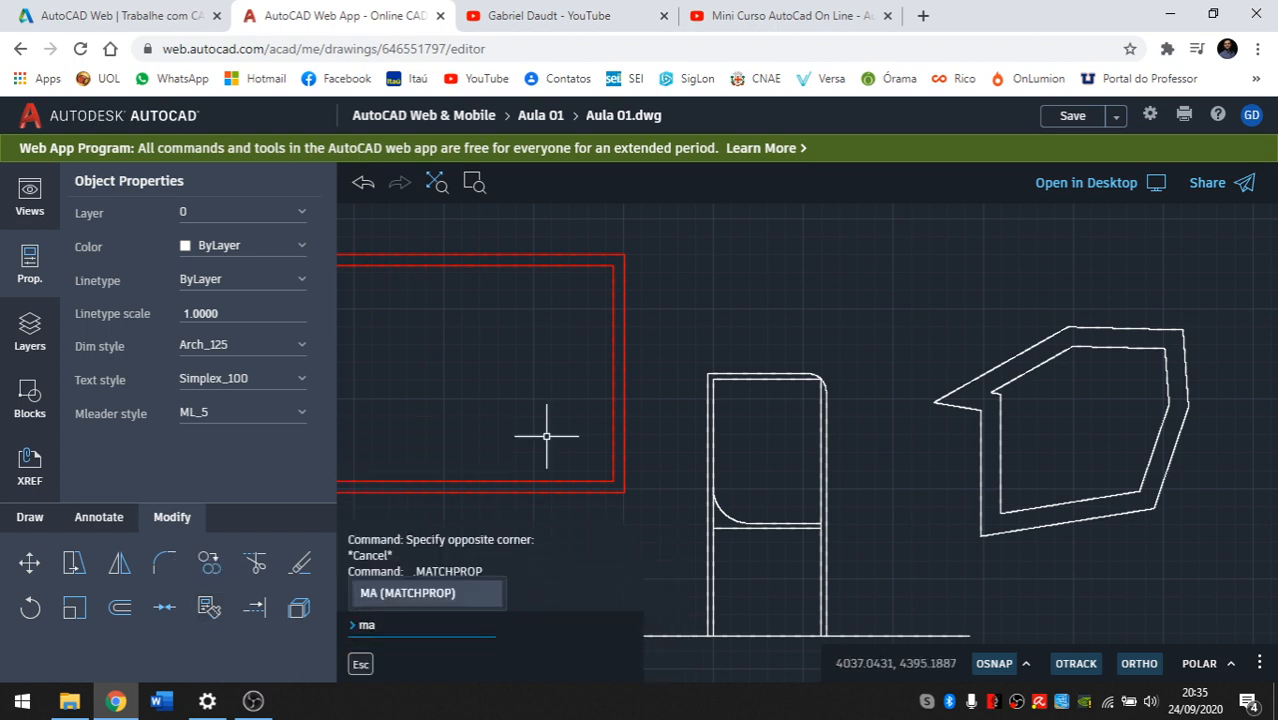
key("Return")
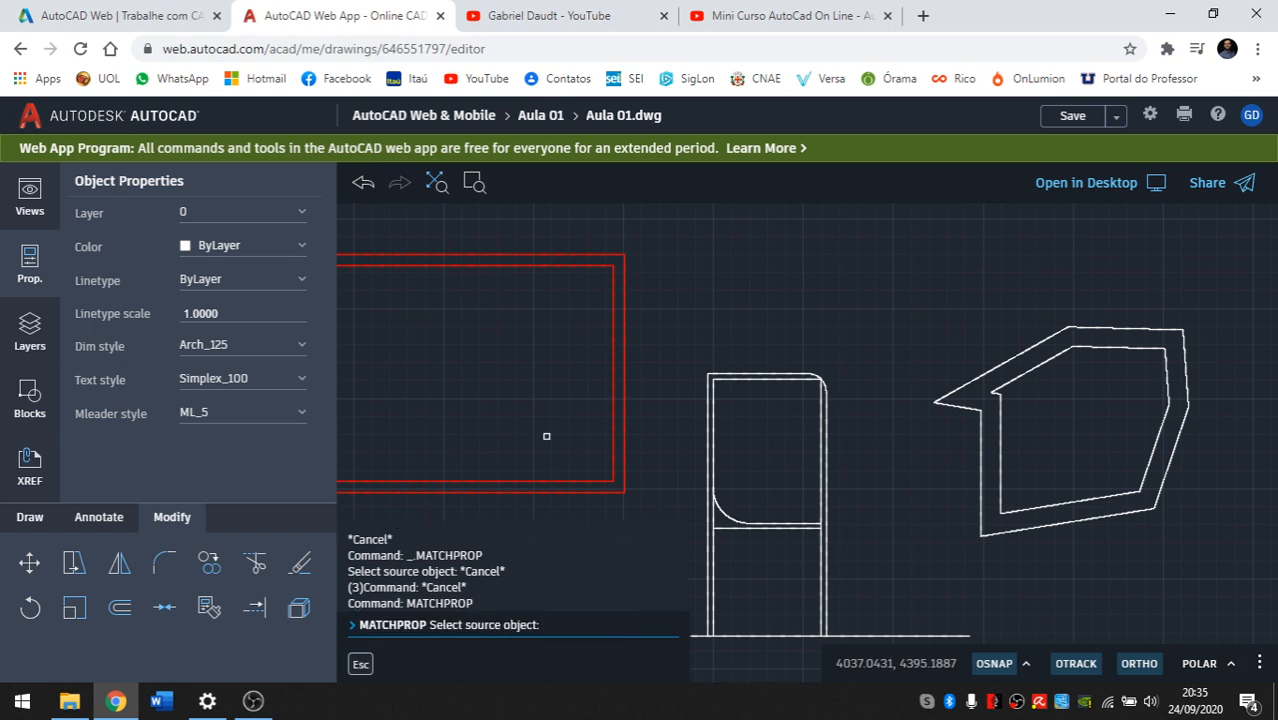
left_click(625, 388)
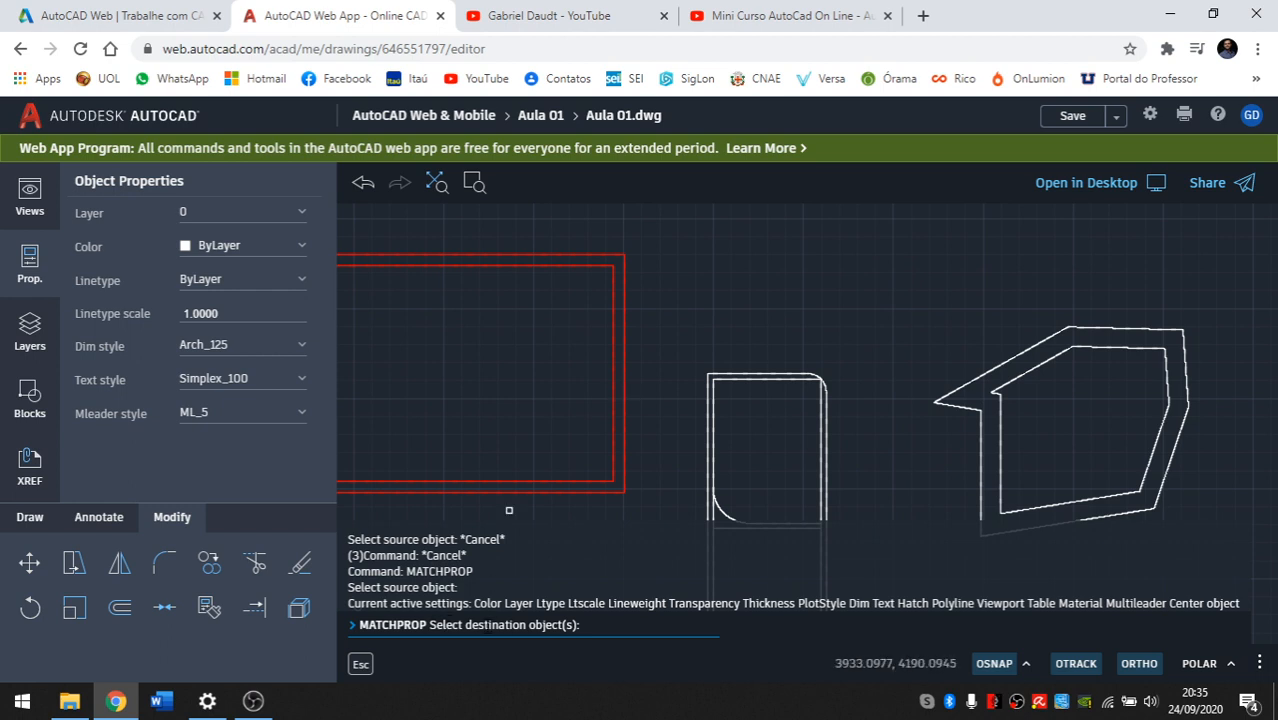
left_click(713, 406)
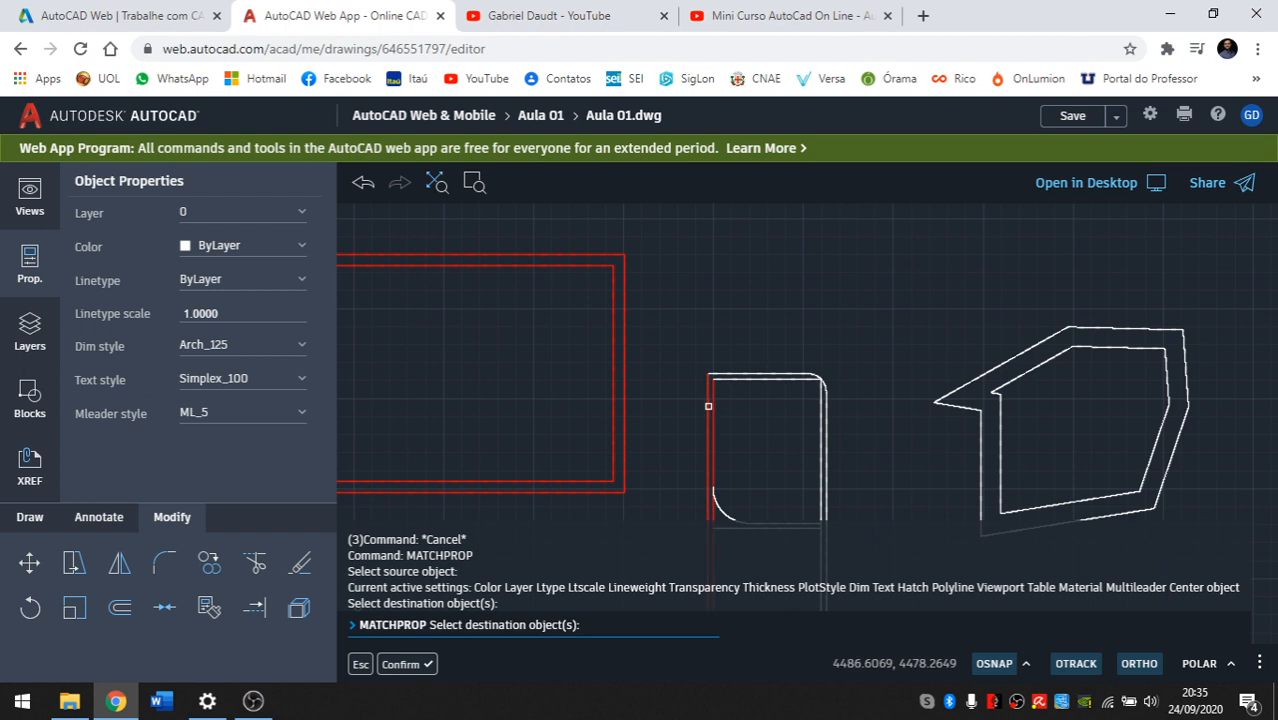
left_click(723, 381)
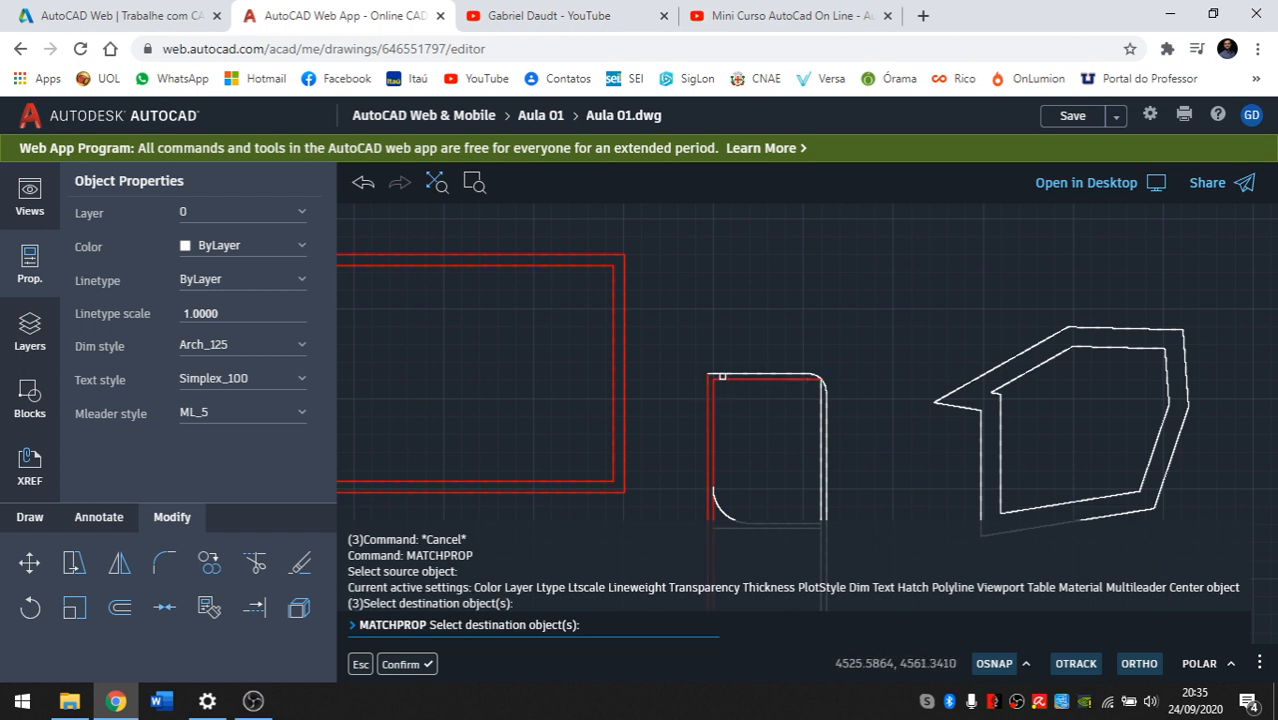
left_click(716, 375)
scroll(691, 363, "down", 1)
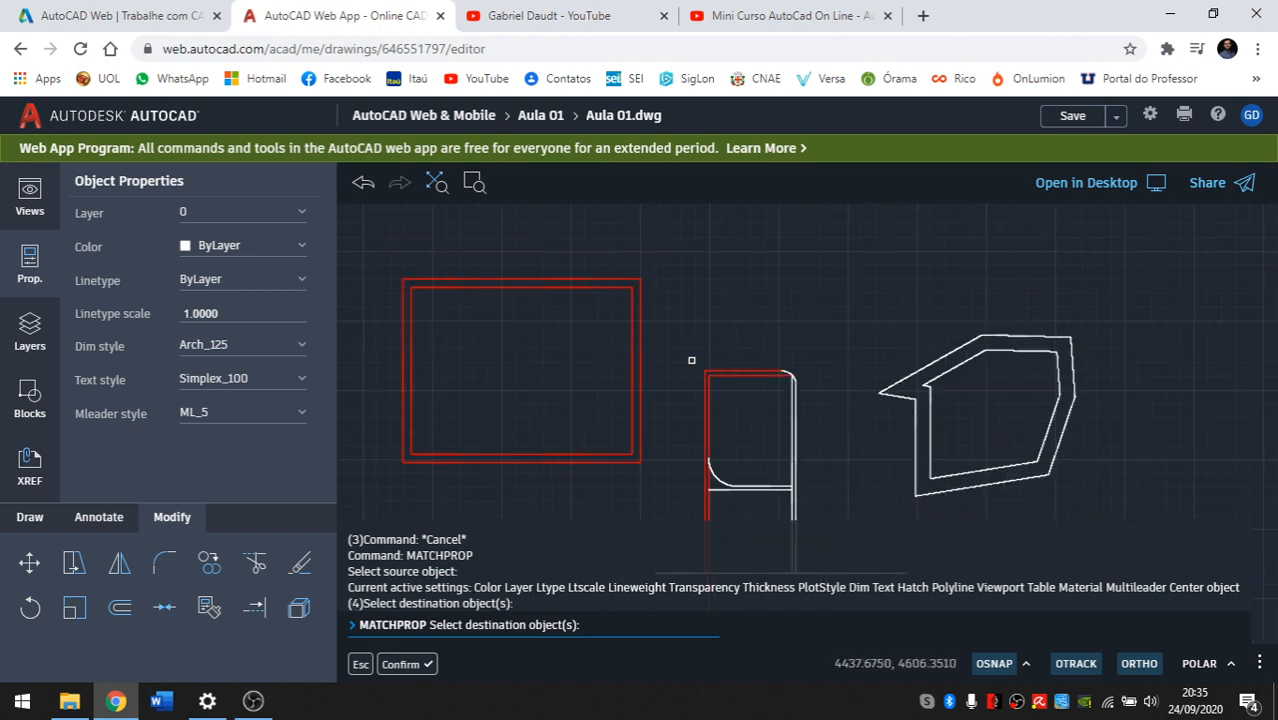
middle_click_drag(691, 360, 707, 360)
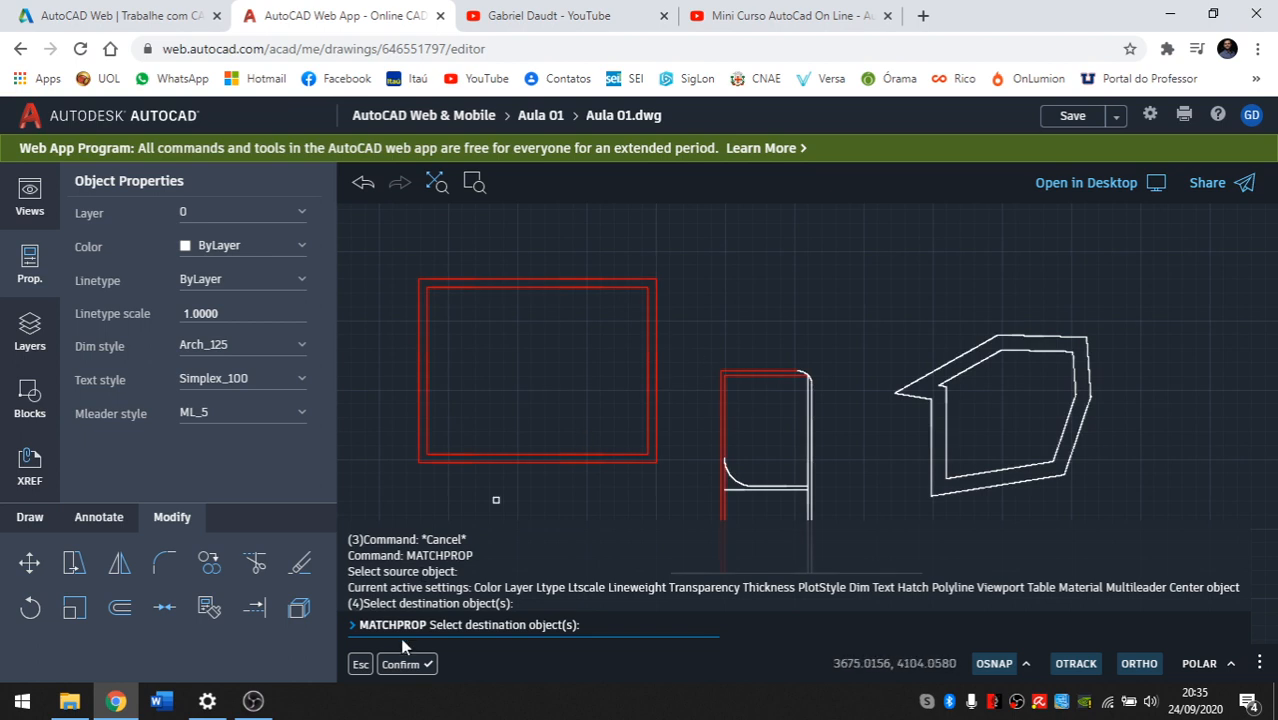
key("Return")
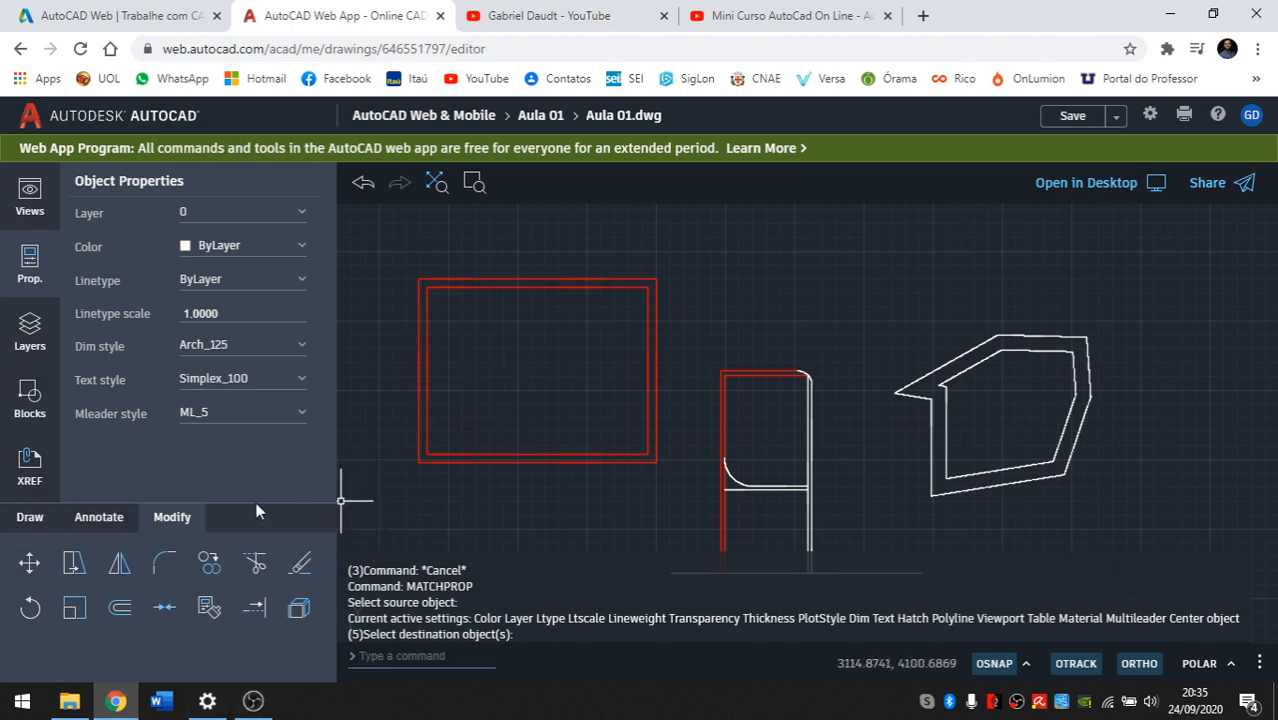
left_click(33, 520)
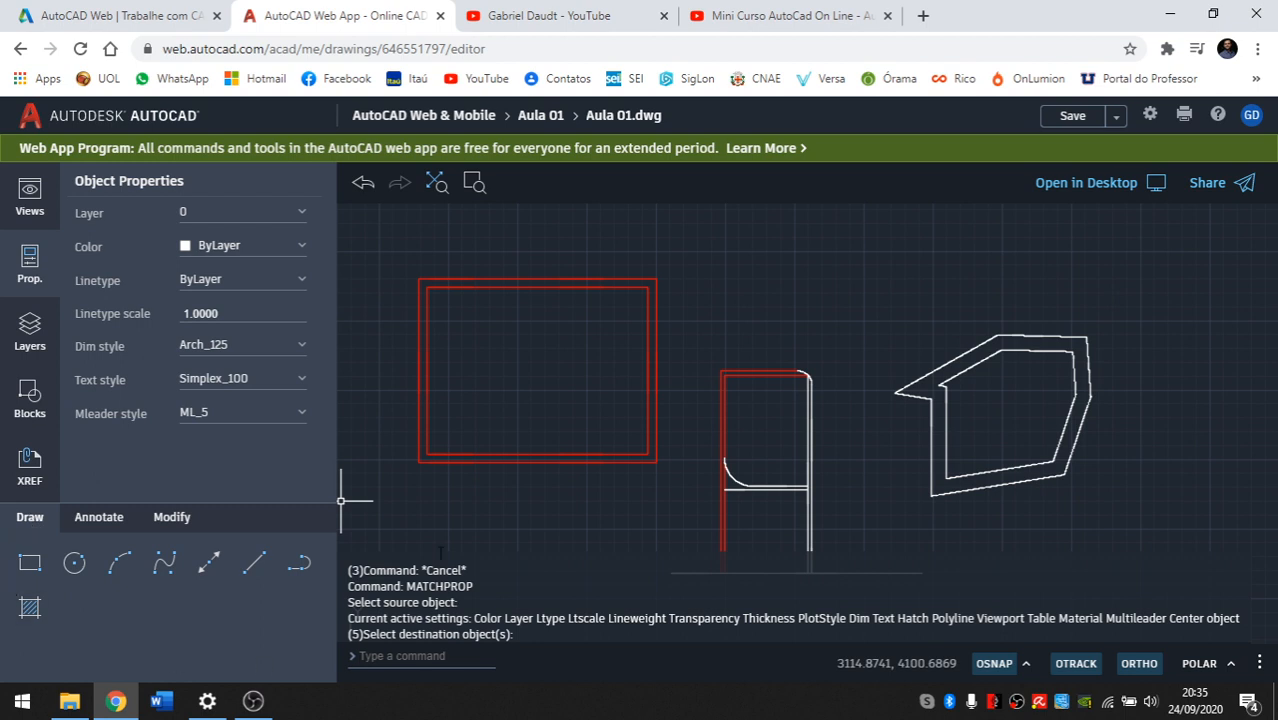
scroll(666, 386, "down", 1)
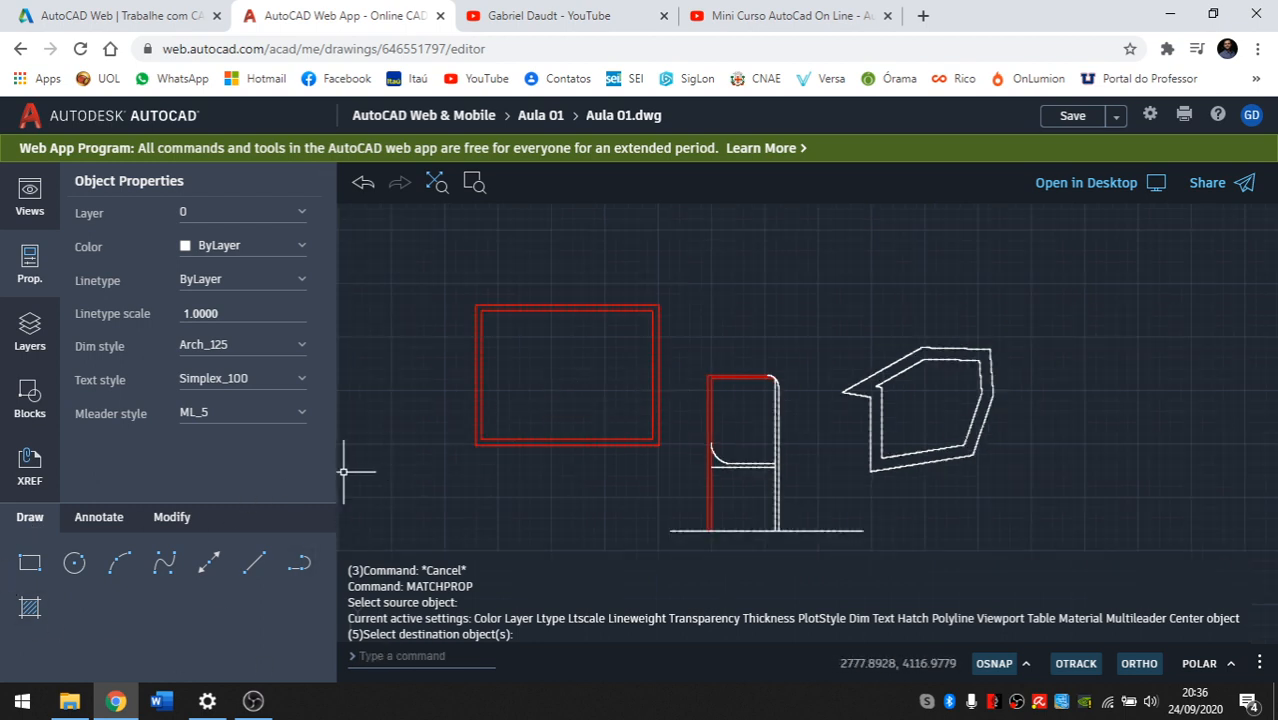
left_click(175, 518)
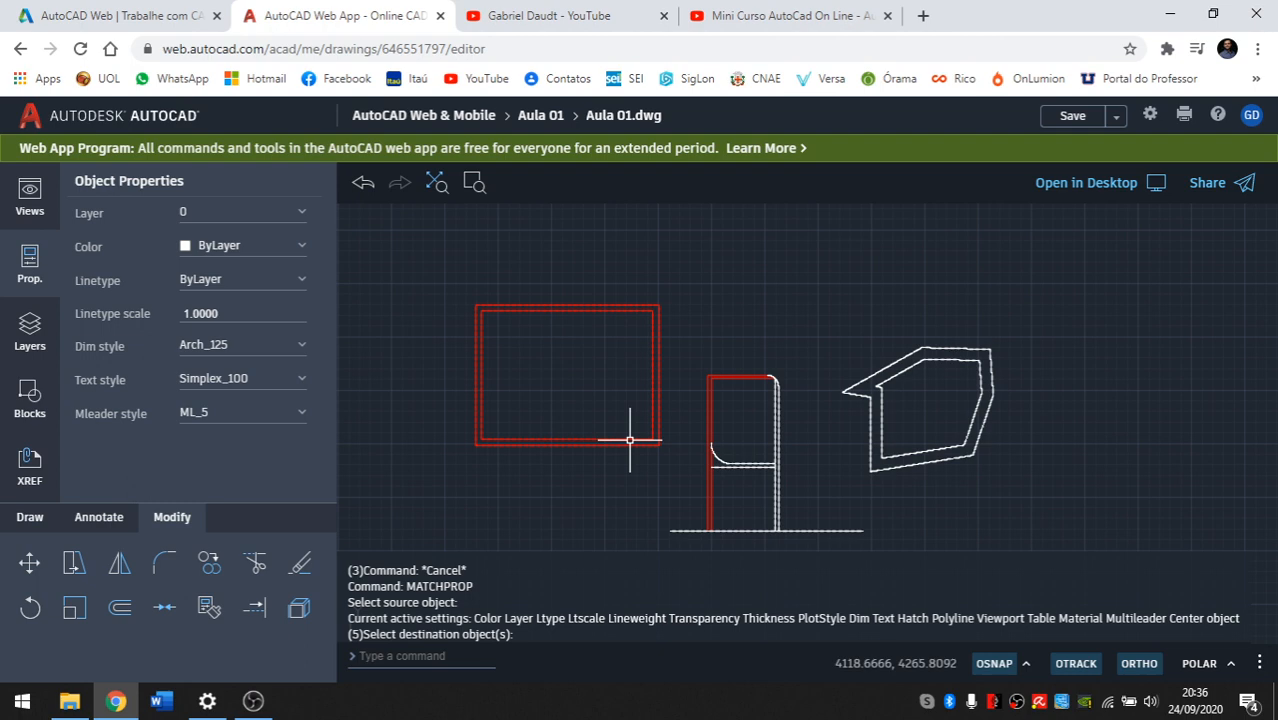
left_click(32, 517)
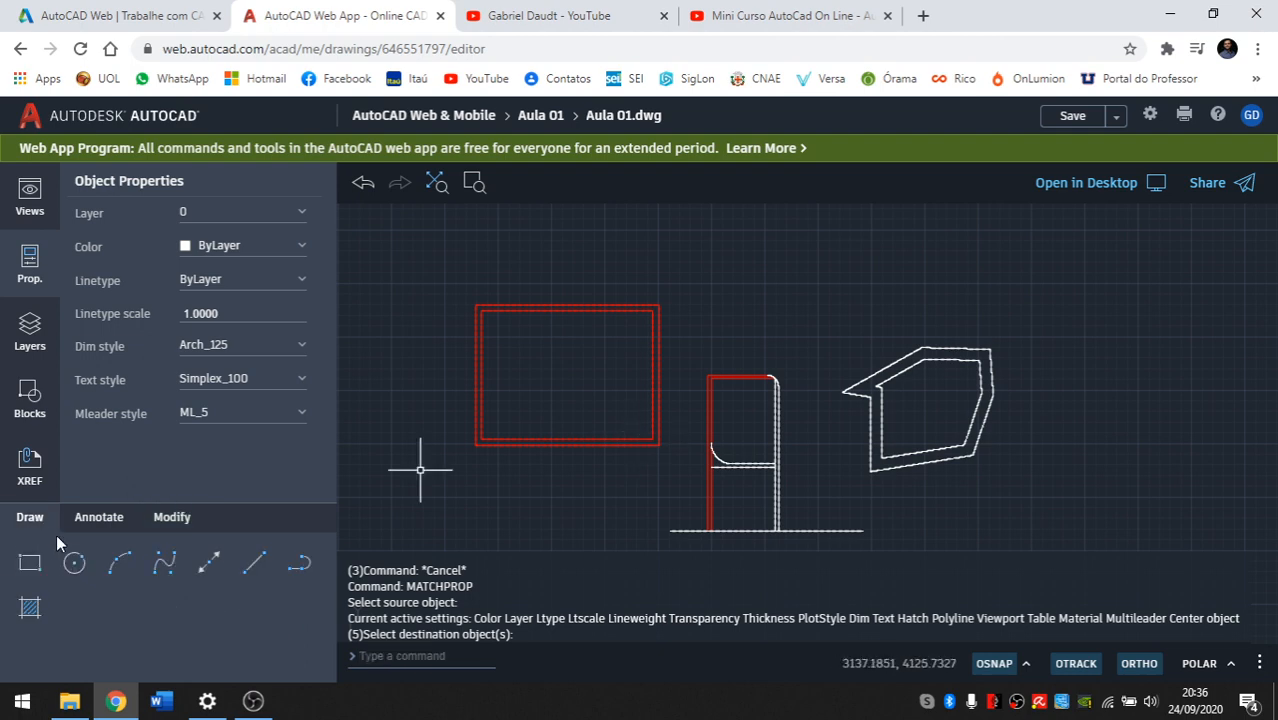
left_click(170, 520)
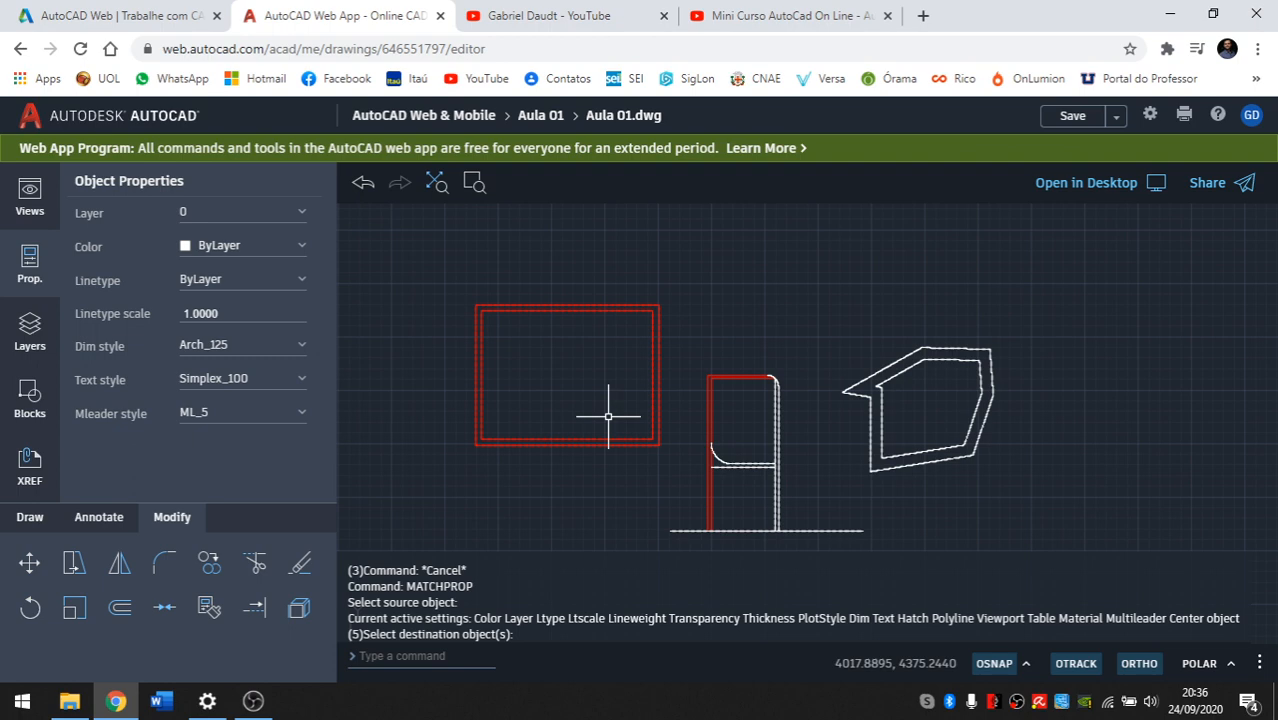
scroll(571, 382, "up", 1)
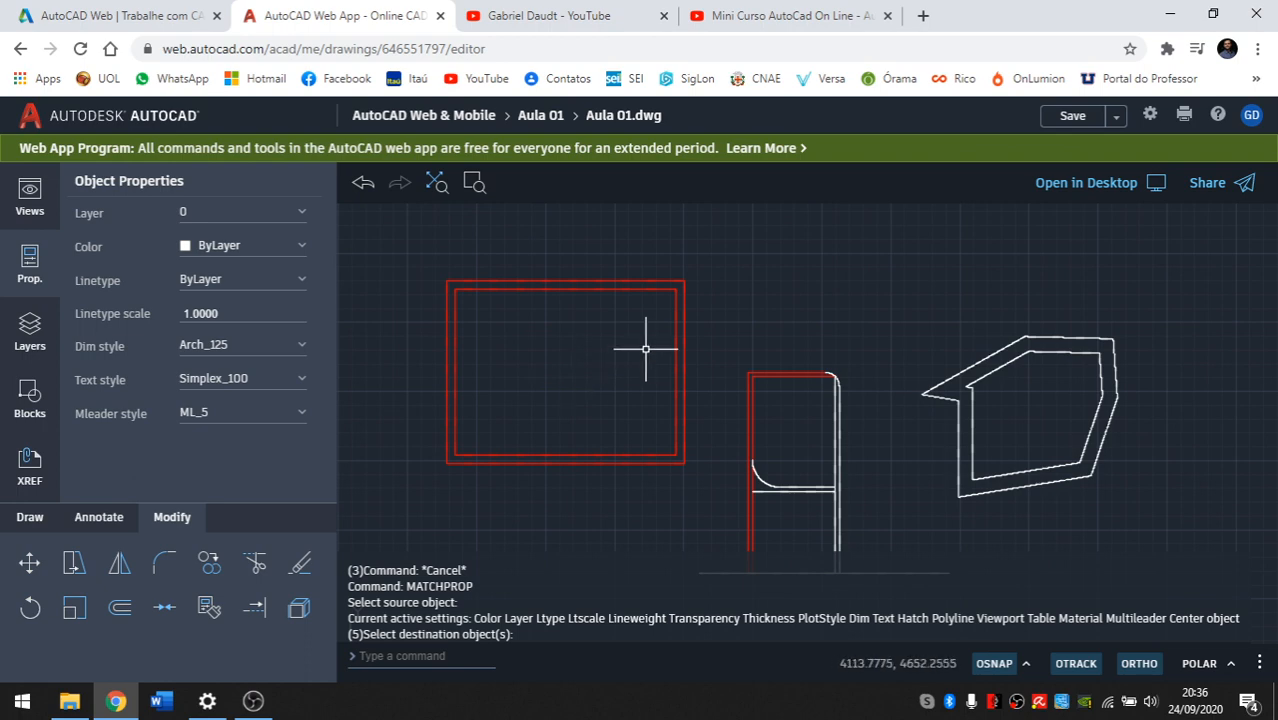
scroll(440, 334, "down", 1)
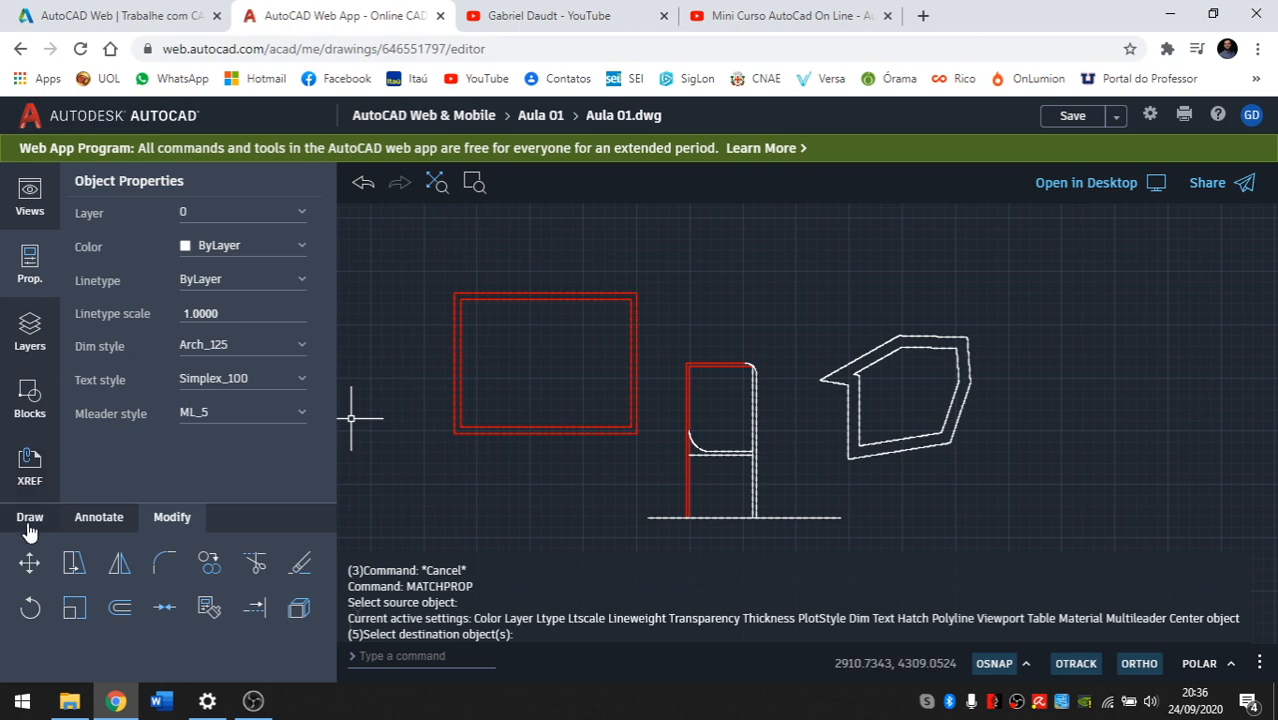
left_click(292, 562)
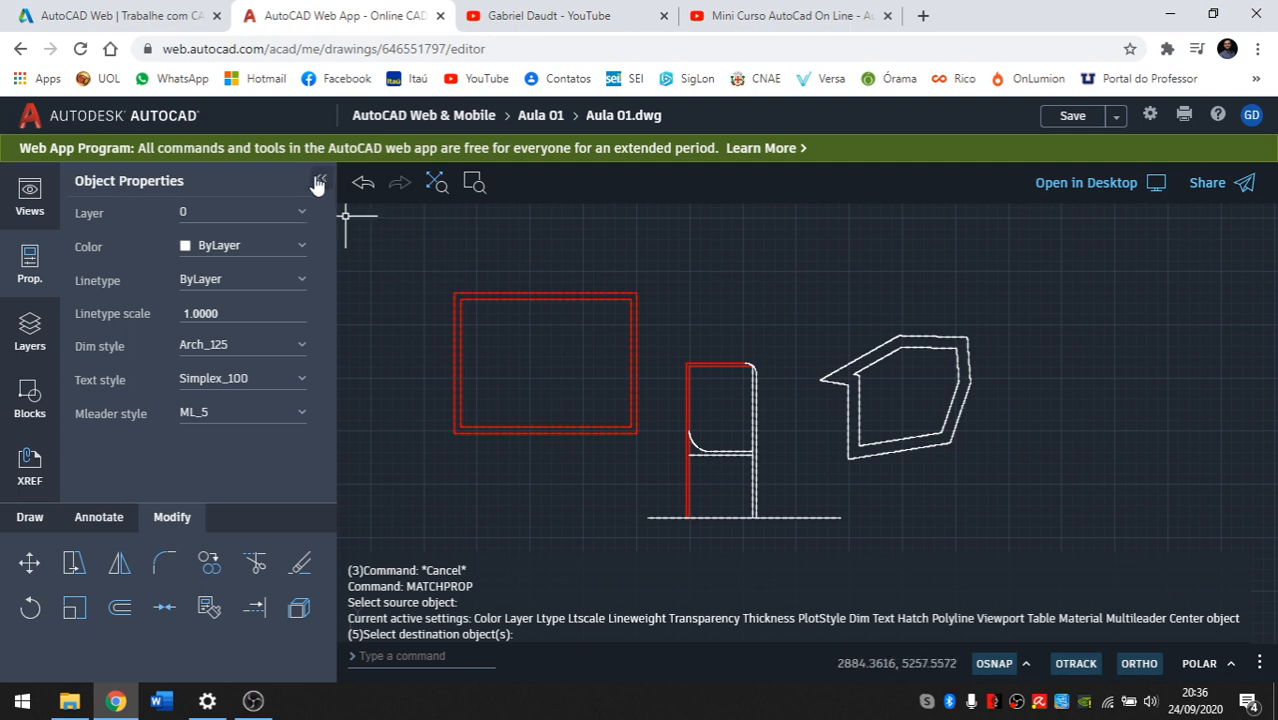
Show the annotation tools, and hide the object properties to widen the drawing area.
left_click(319, 181)
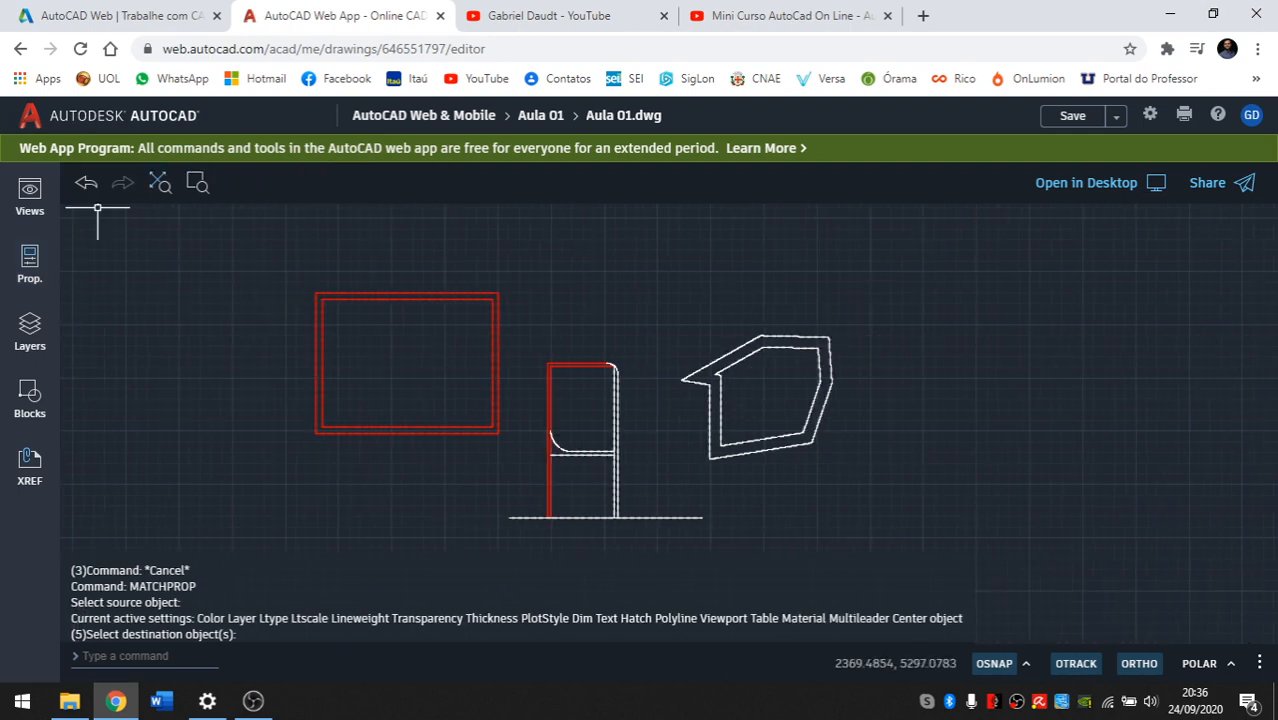
left_click(31, 268)
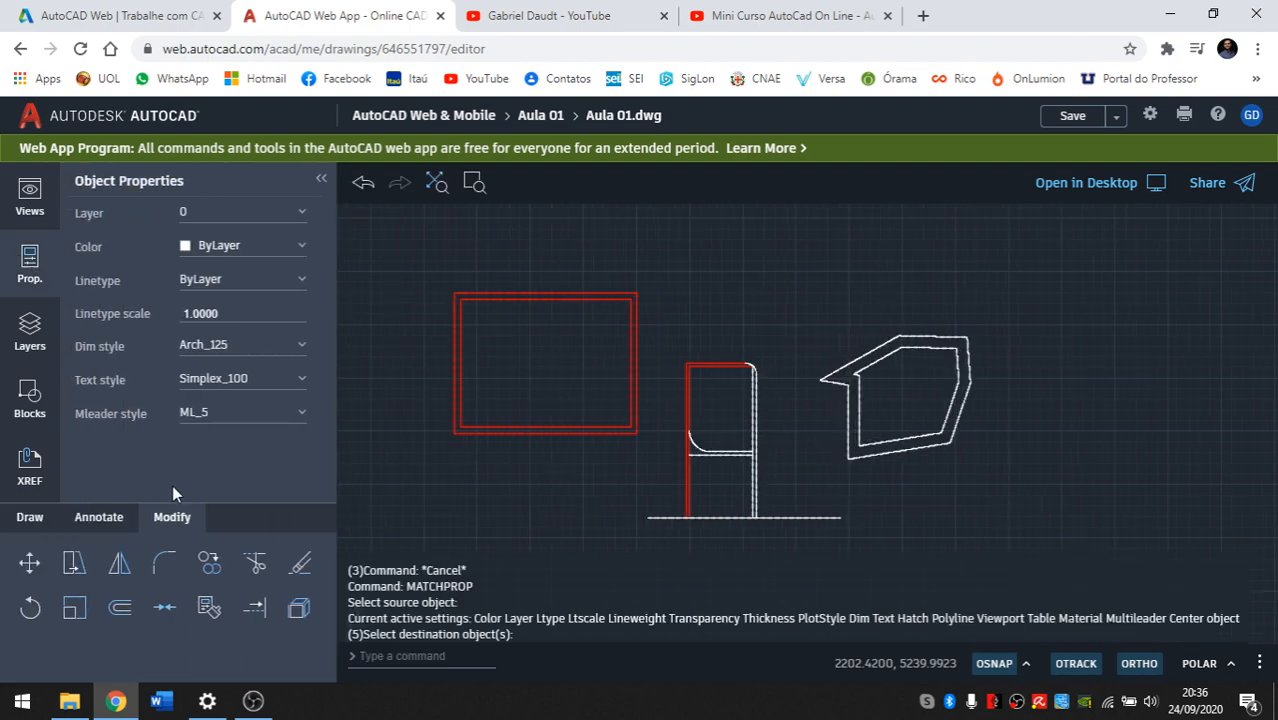
left_click(100, 518)
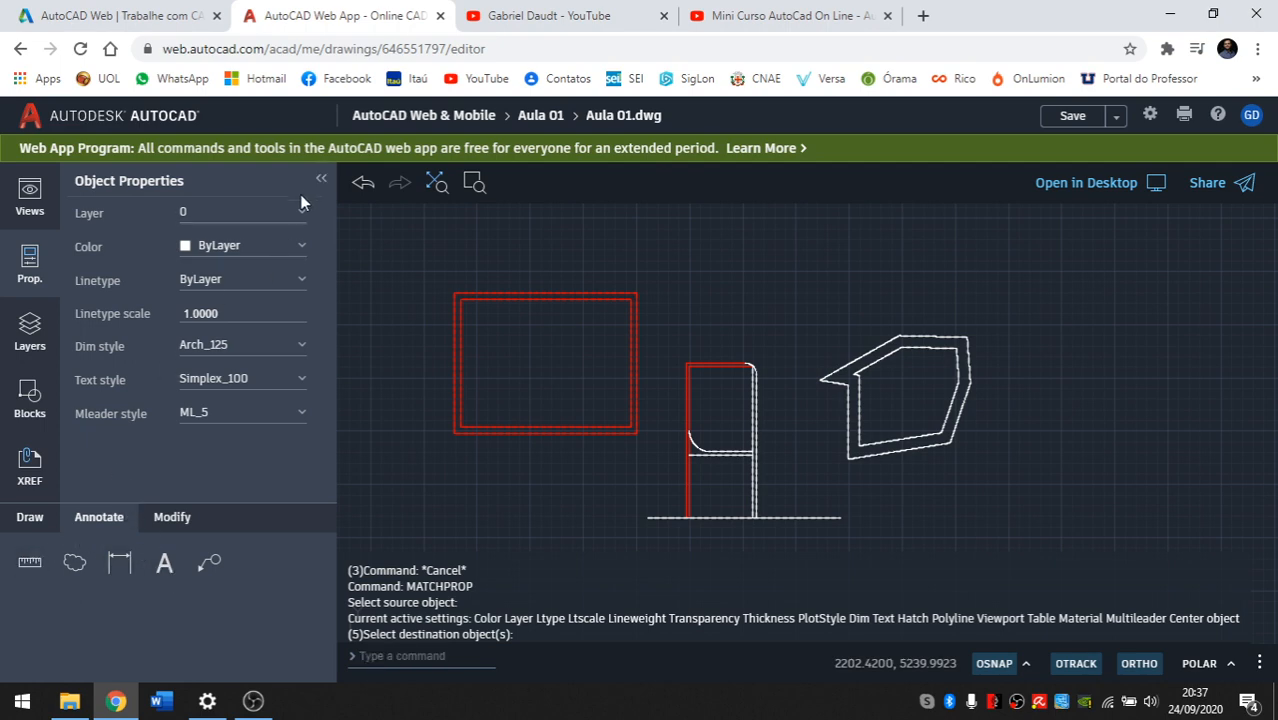
left_click(322, 180)
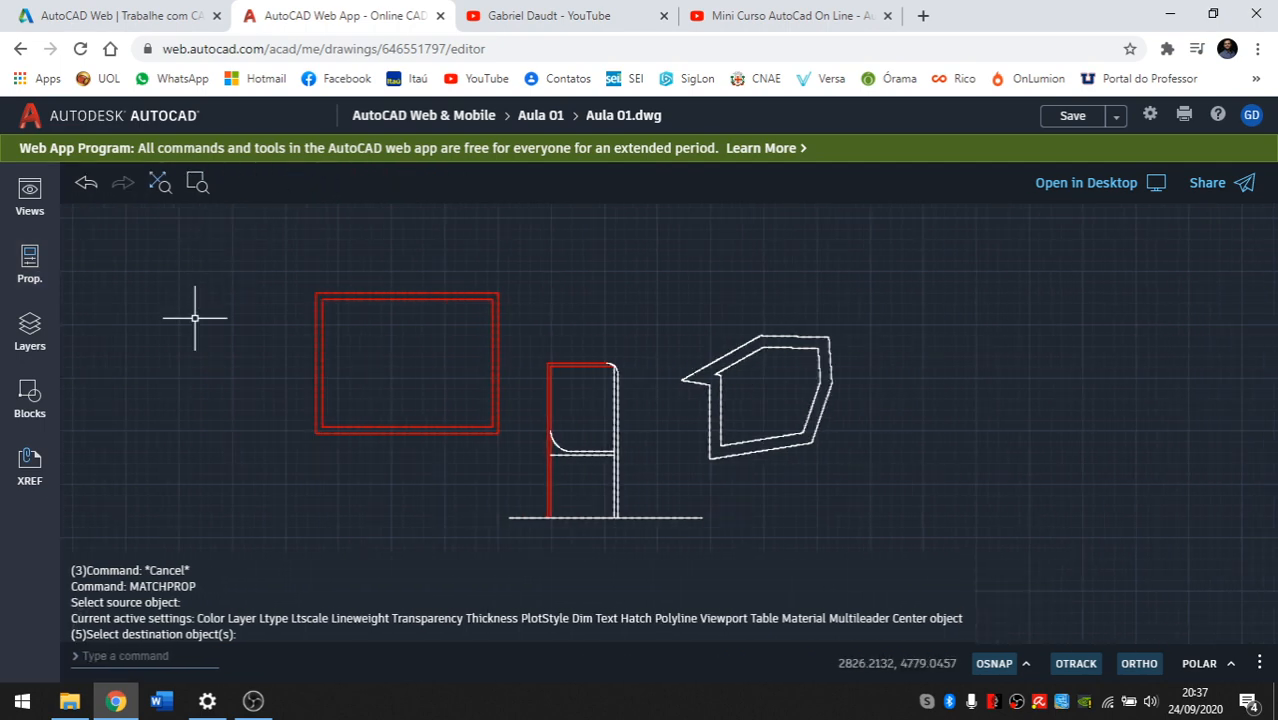